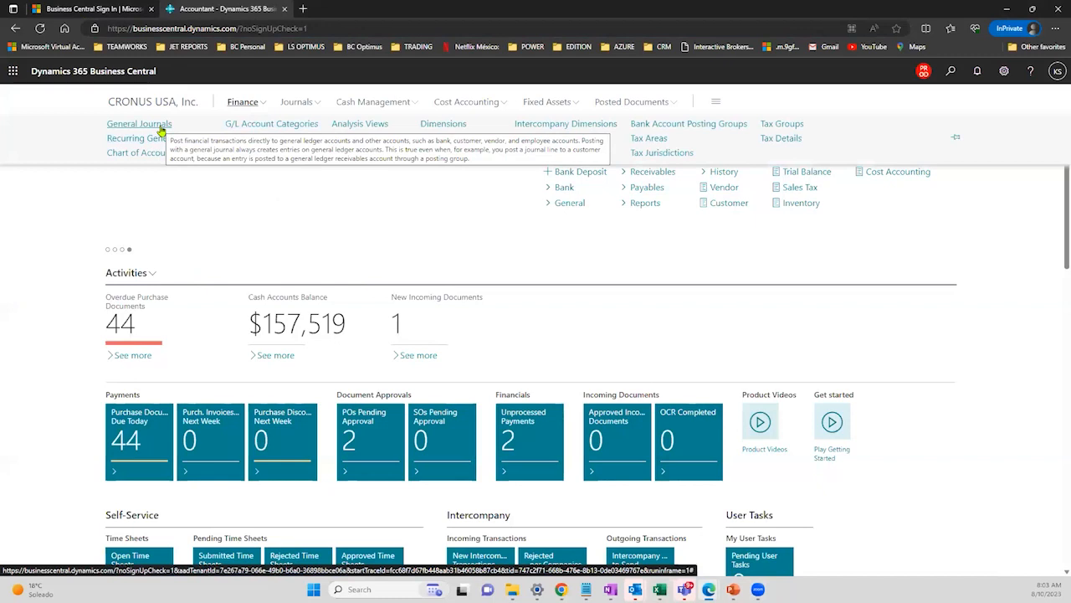
# - Look through the roles available for the user profile in My Settings, including Accounting Manager, Business Manager and Project Manager
pyautogui.click(344, 266)
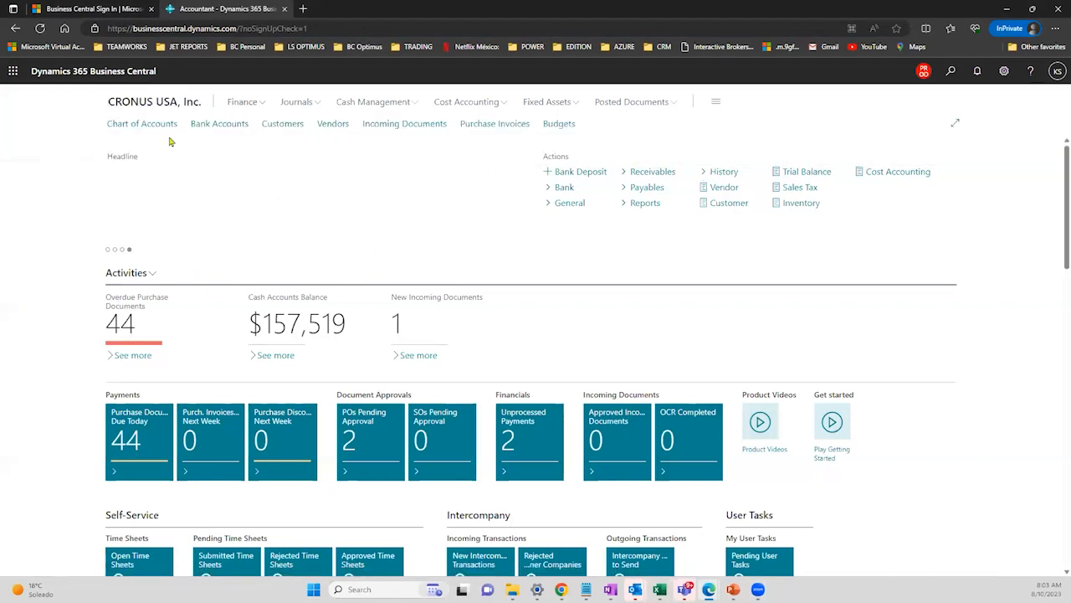
pyautogui.click(1003, 77)
pyautogui.click(929, 164)
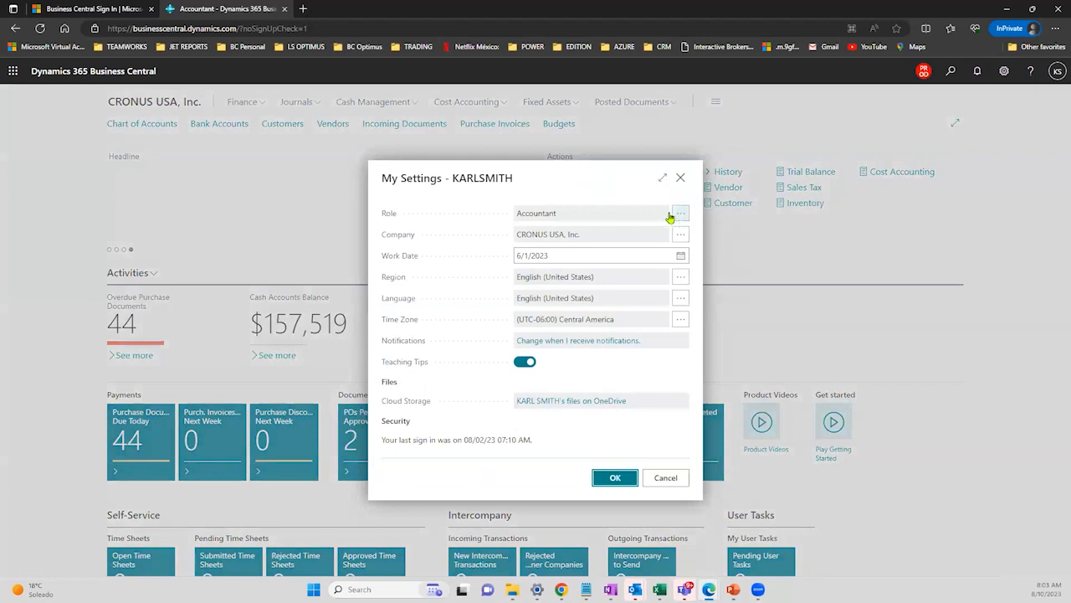
pyautogui.moveTo(559, 216); pyautogui.dragTo(514, 216)
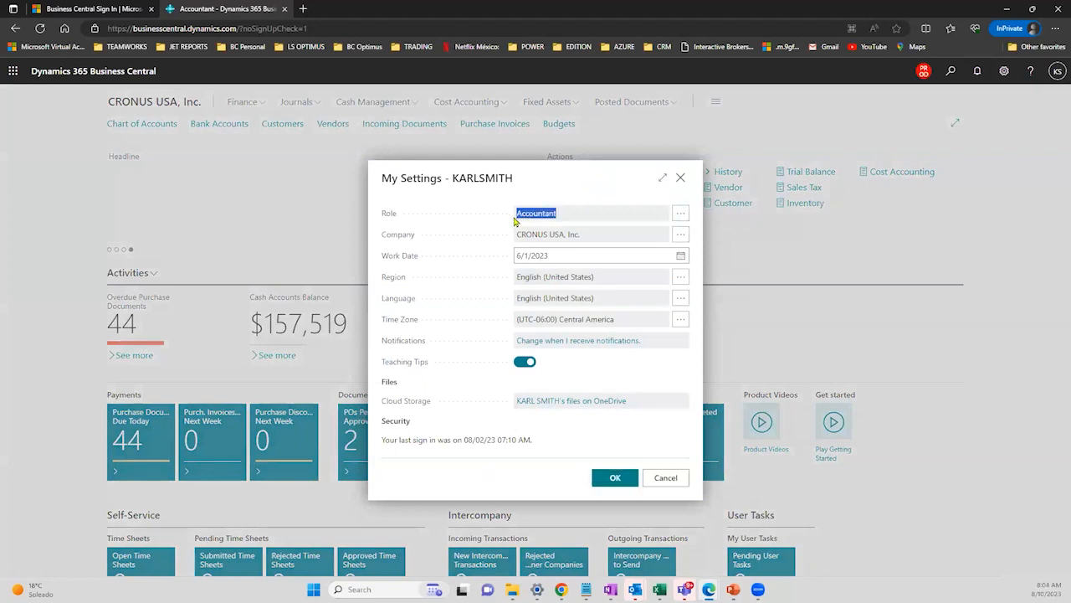
pyautogui.click(679, 215)
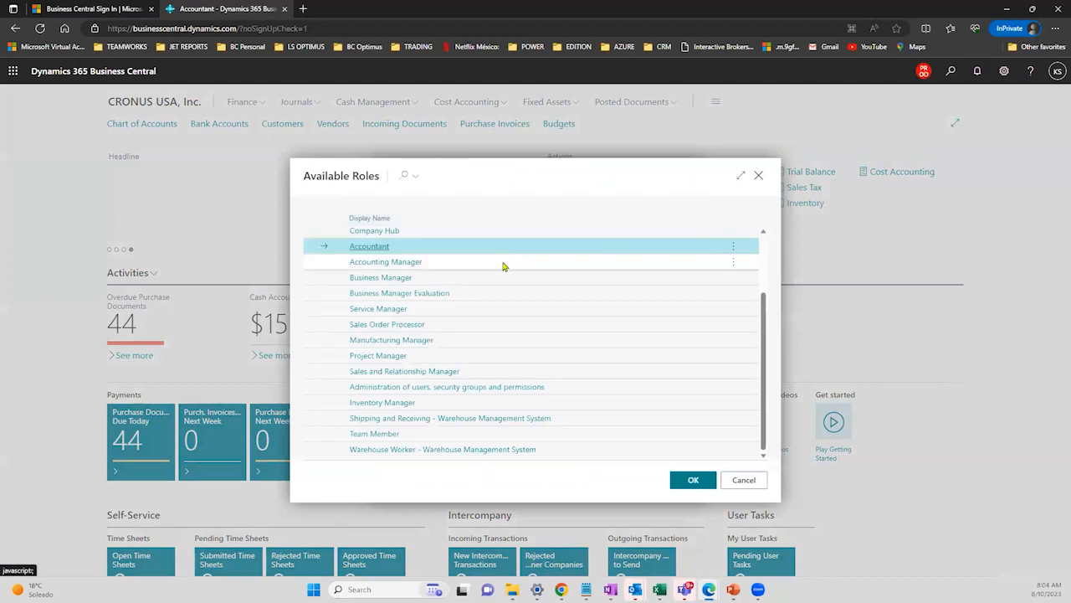
pyautogui.click(505, 265)
pyautogui.click(495, 279)
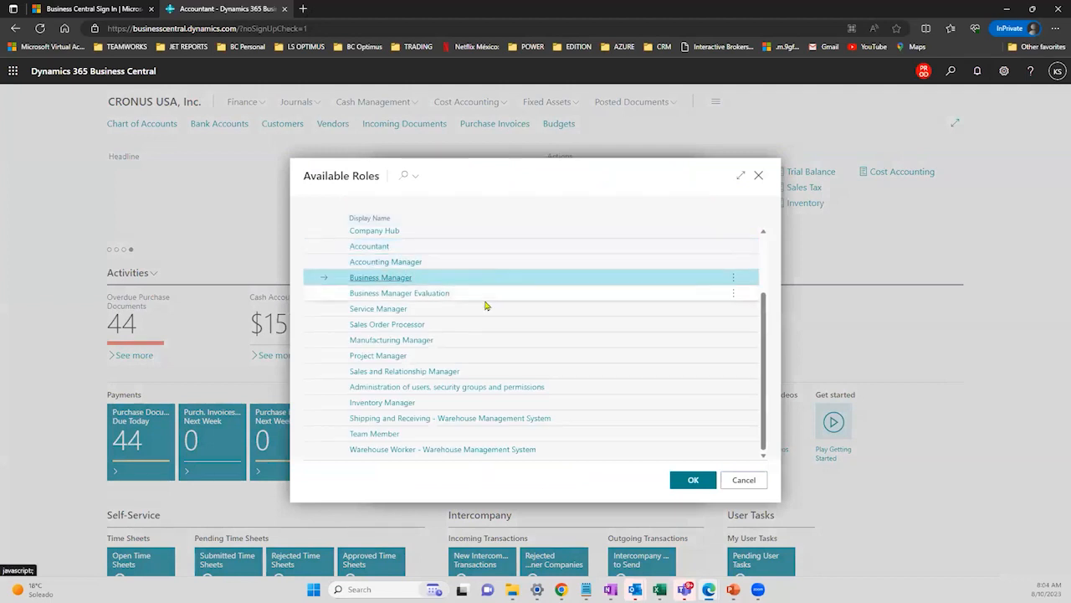
pyautogui.click(483, 309)
pyautogui.click(457, 357)
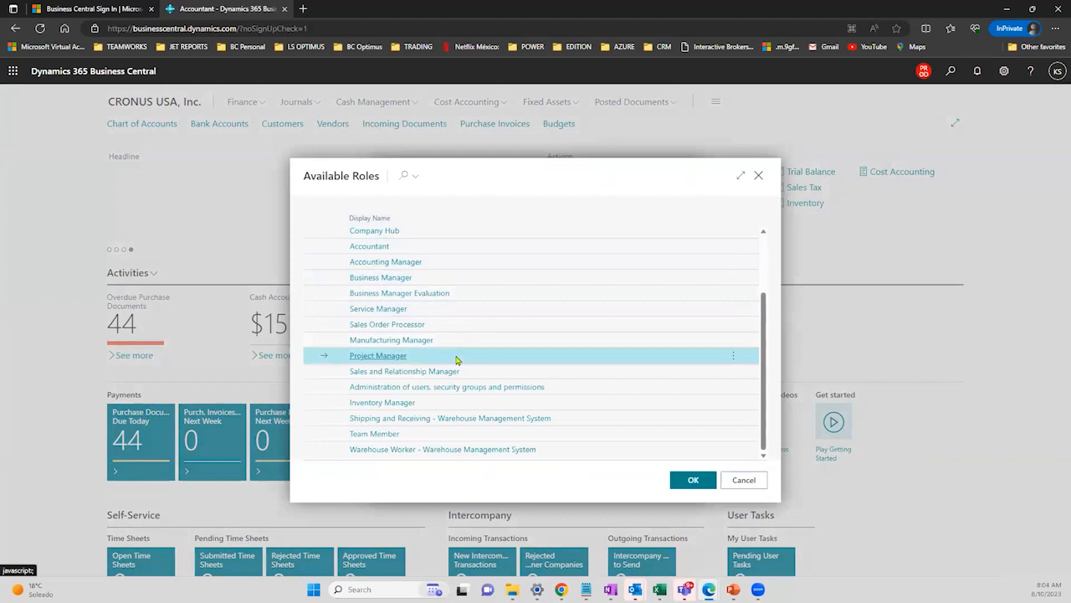
pyautogui.click(743, 480)
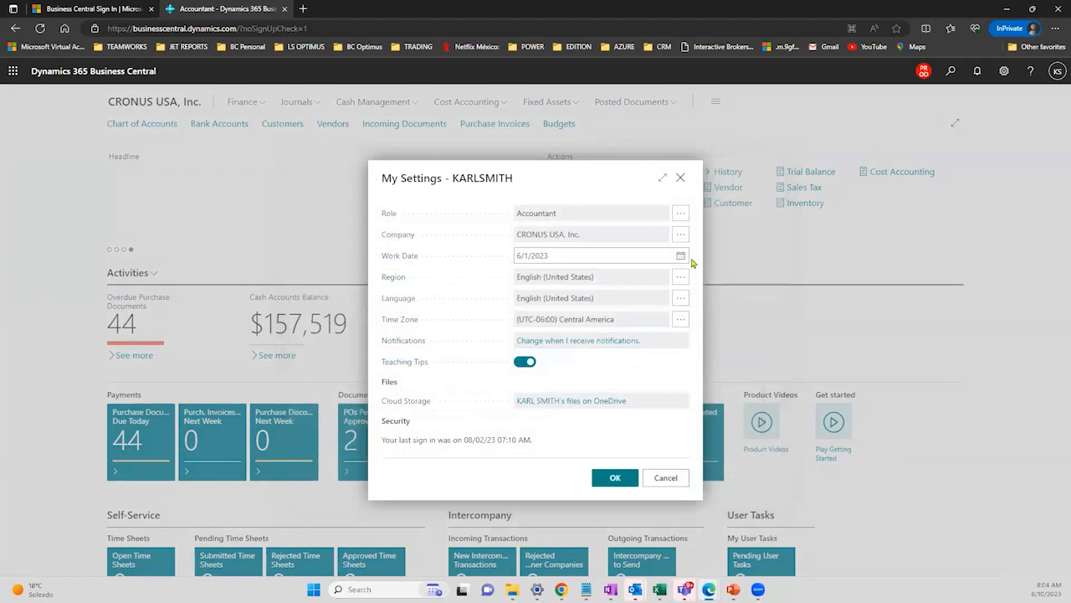
pyautogui.click(681, 179)
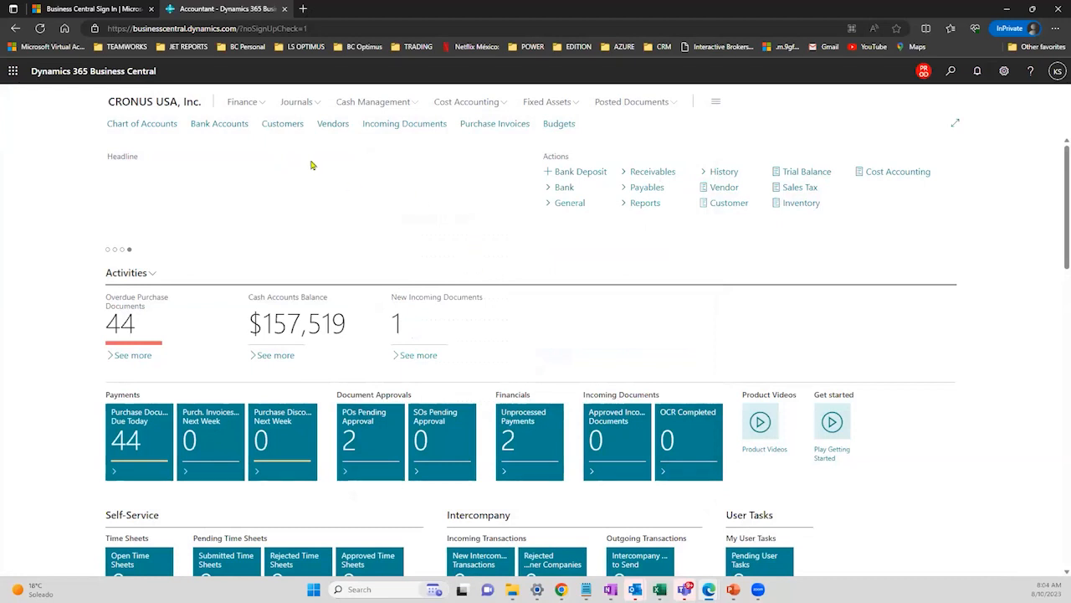
# - Open the General Journal Batches list from the role center's general actions and expand it to the wide layout
pyautogui.click(569, 203)
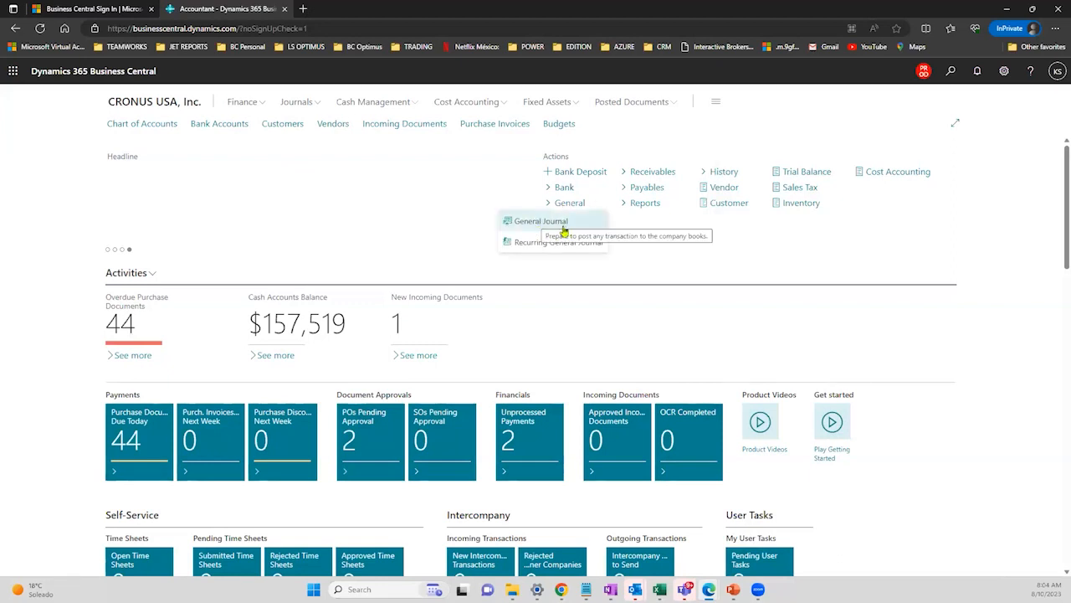
pyautogui.click(574, 221)
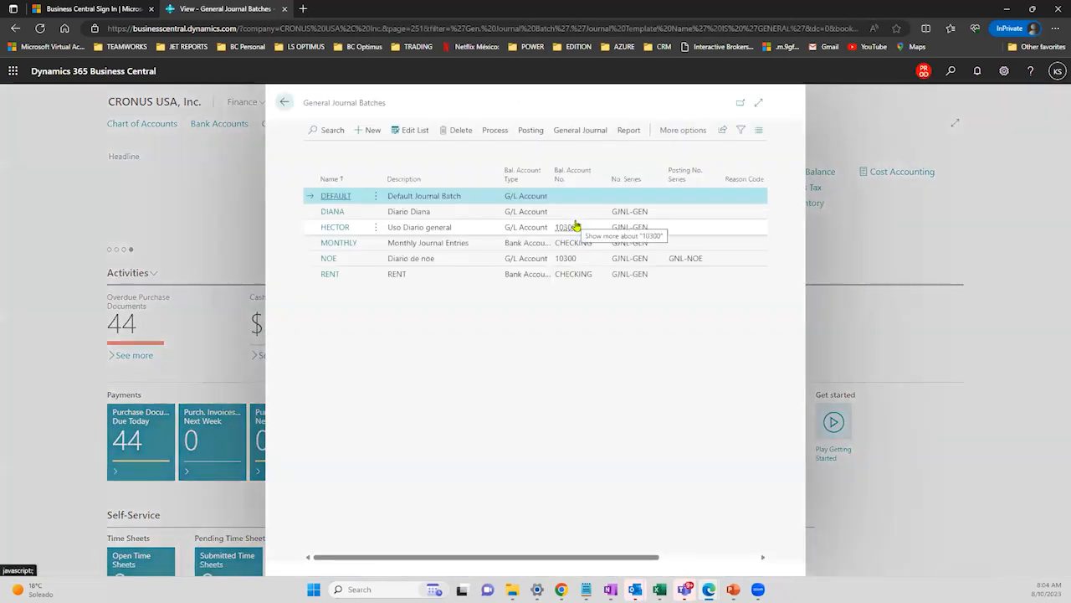
pyautogui.click(756, 108)
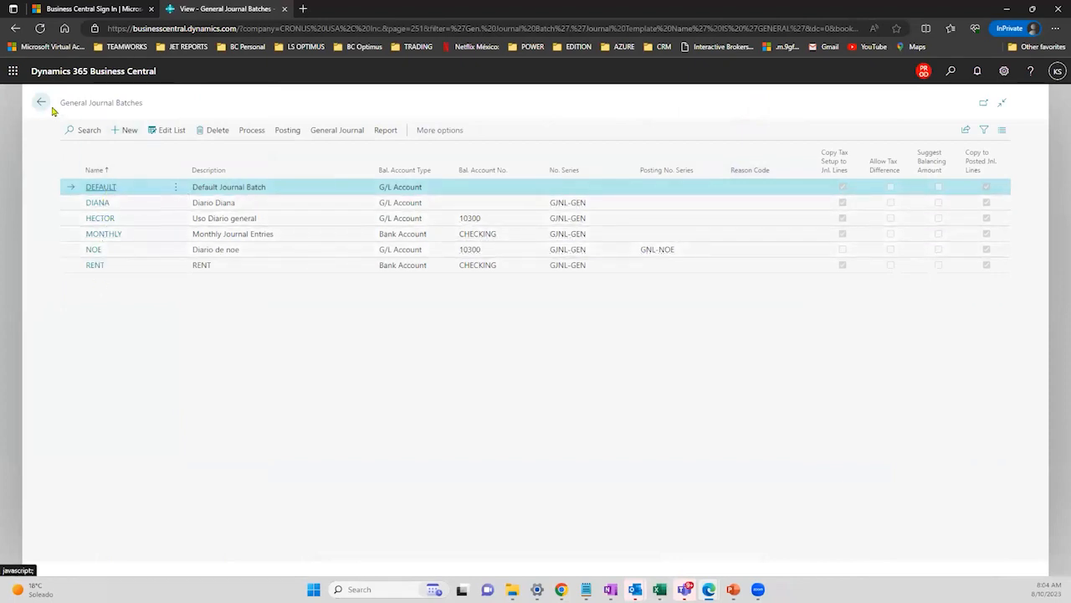
pyautogui.moveTo(61, 103); pyautogui.dragTo(141, 103)
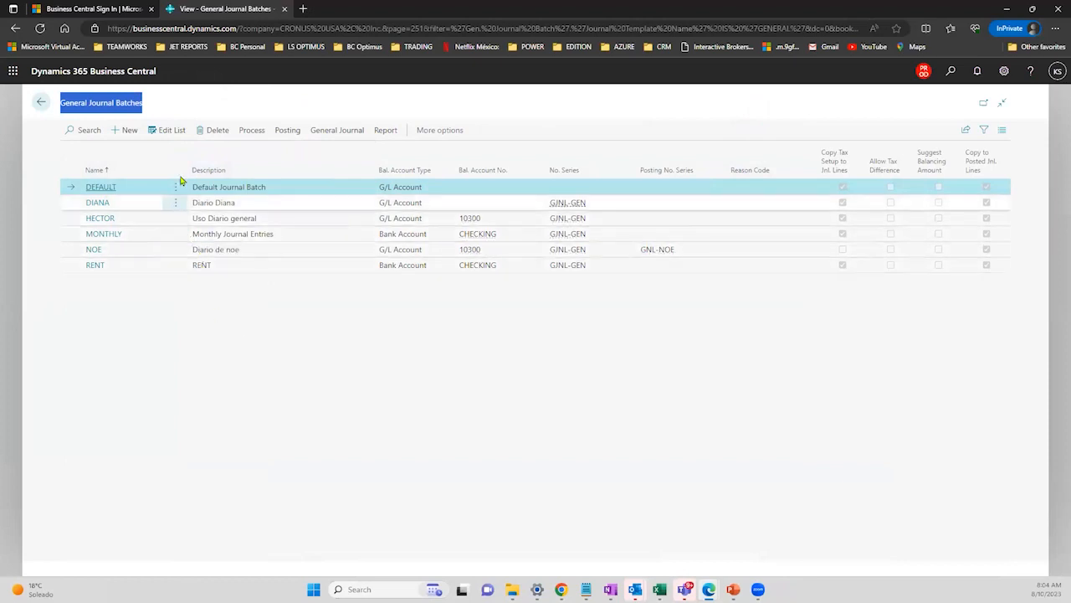
# - Create a new general journal batch with the name DEMO and the description DEMO
pyautogui.click(127, 132)
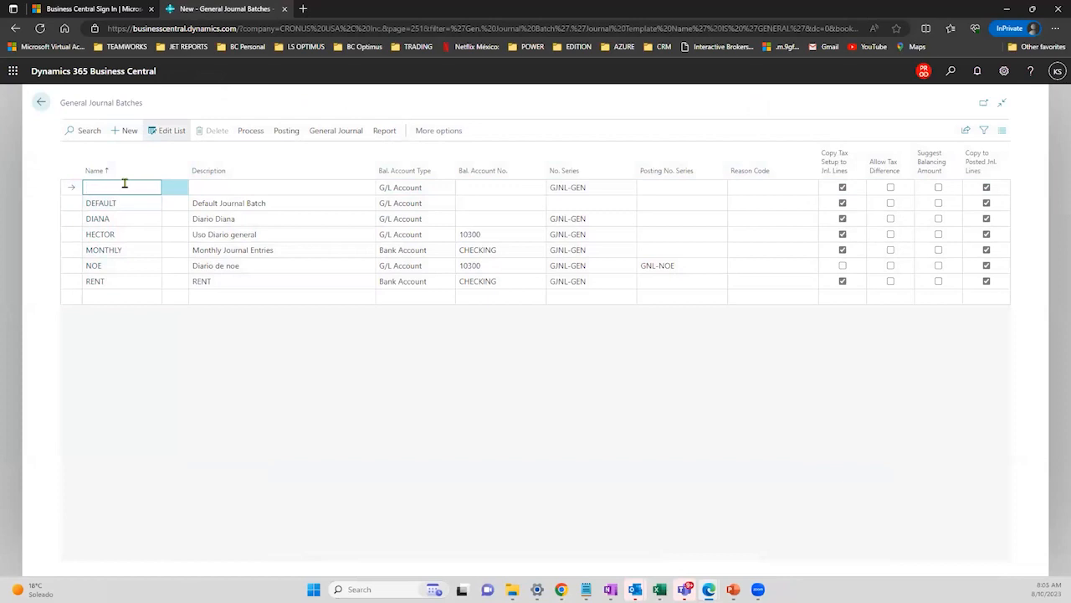
pyautogui.write('DEMO')
pyautogui.press('Tab')
pyautogui.write('DEMO')
pyautogui.press('Tab')
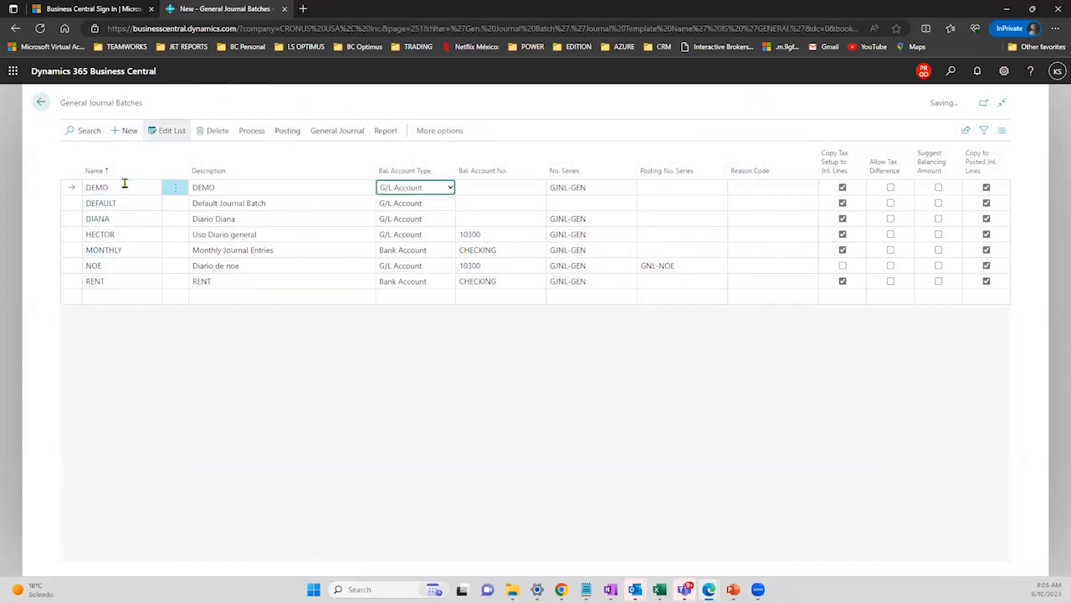
# - Set the DEMO batch's balancing account type to Bank Account and its balancing account number to CHECKING
pyautogui.click(435, 191)
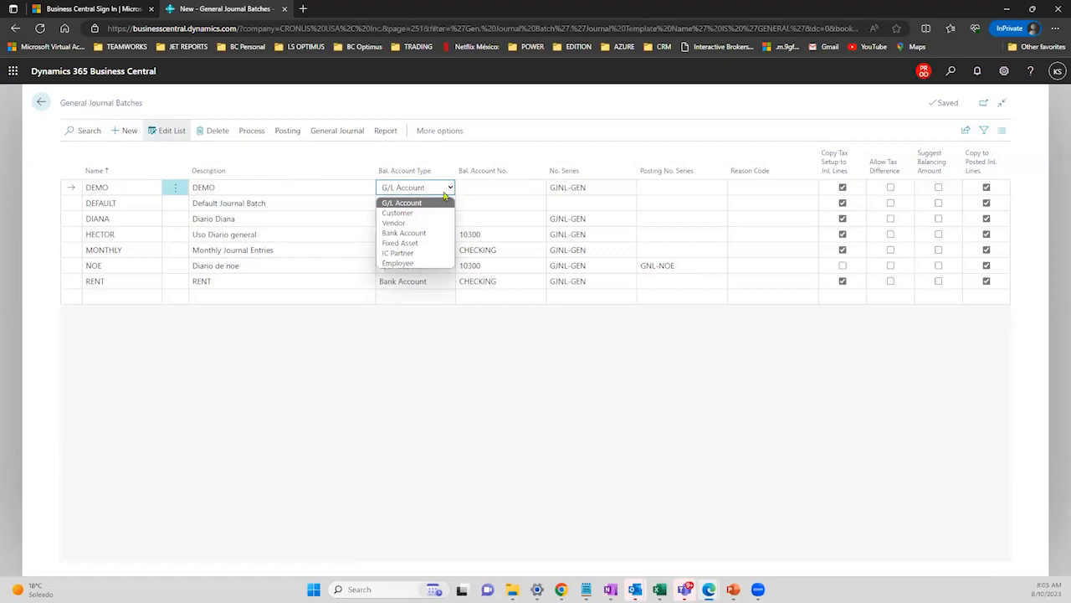
pyautogui.click(428, 235)
pyautogui.click(524, 187)
pyautogui.click(540, 189)
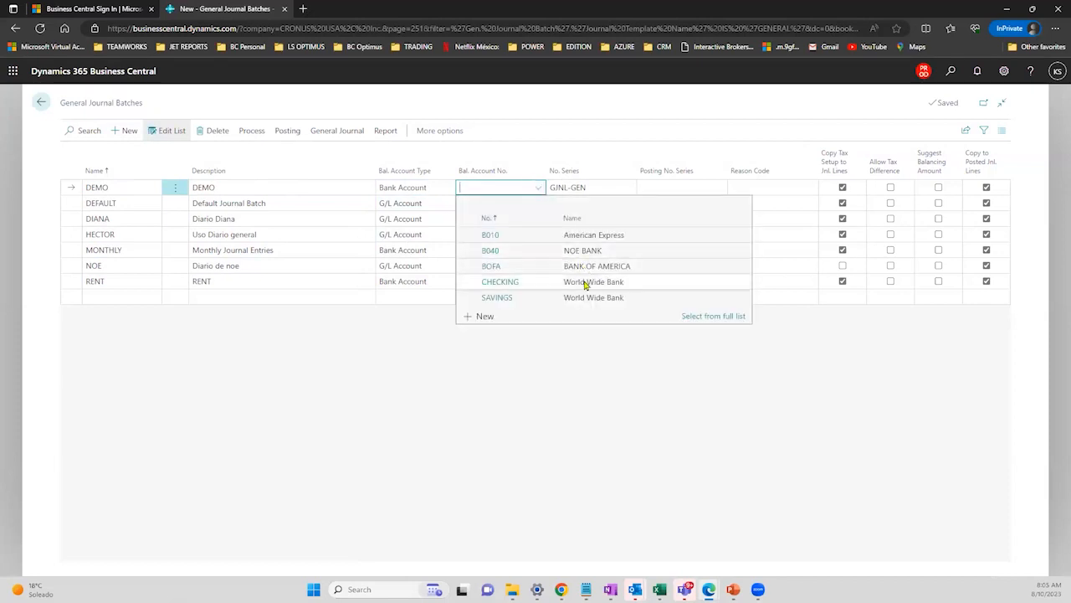
pyautogui.click(585, 282)
pyautogui.click(525, 345)
# - Clear the balancing account number of the DEMO batch, keeping Bank Account as the balancing account type
pyautogui.click(424, 189)
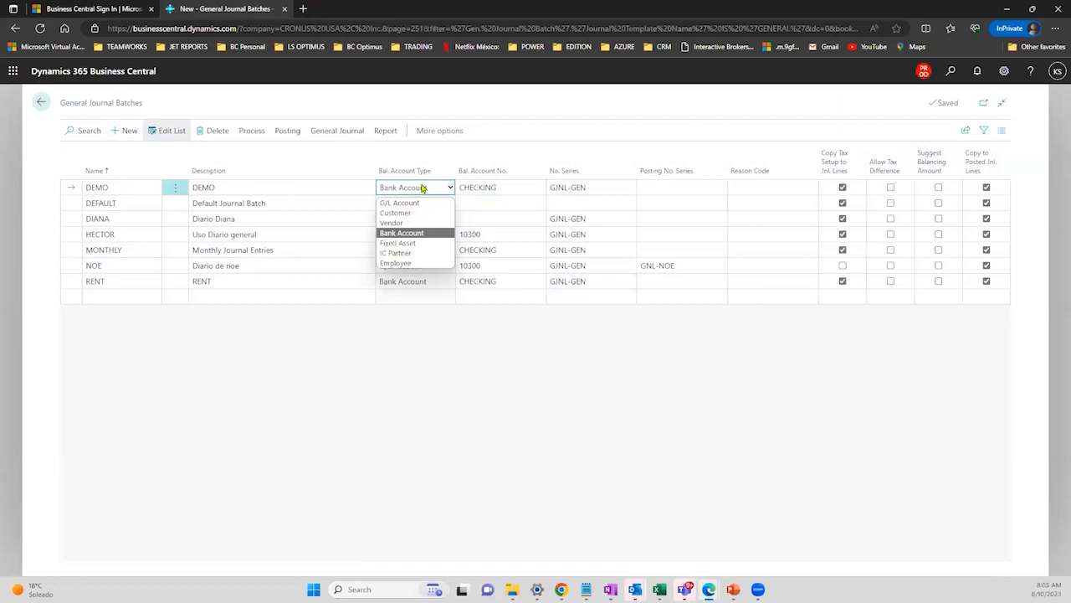
pyautogui.click(495, 187)
pyautogui.click(498, 188)
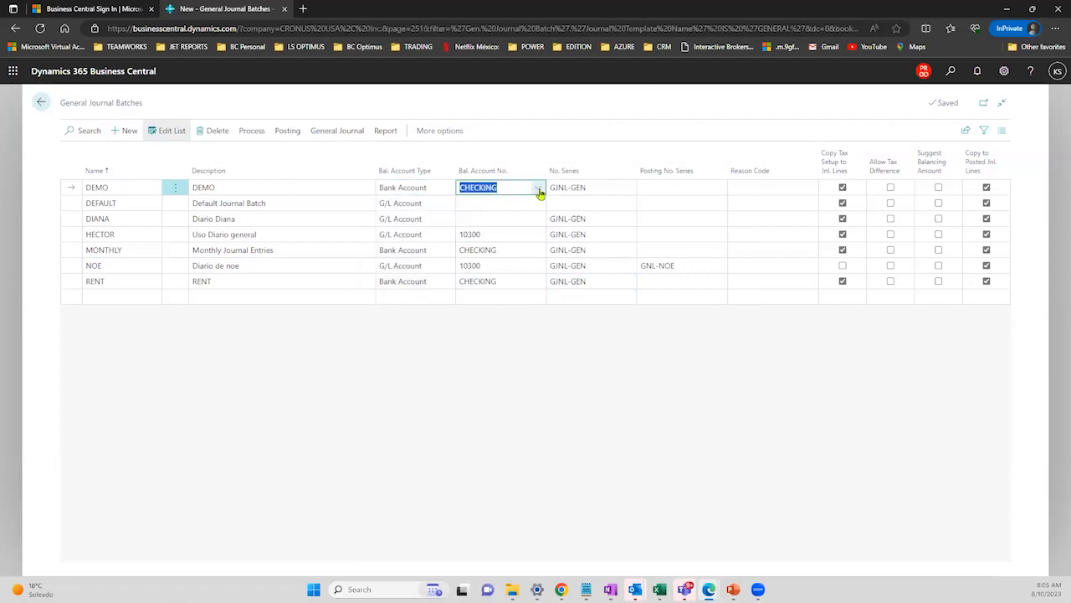
pyautogui.click(538, 189)
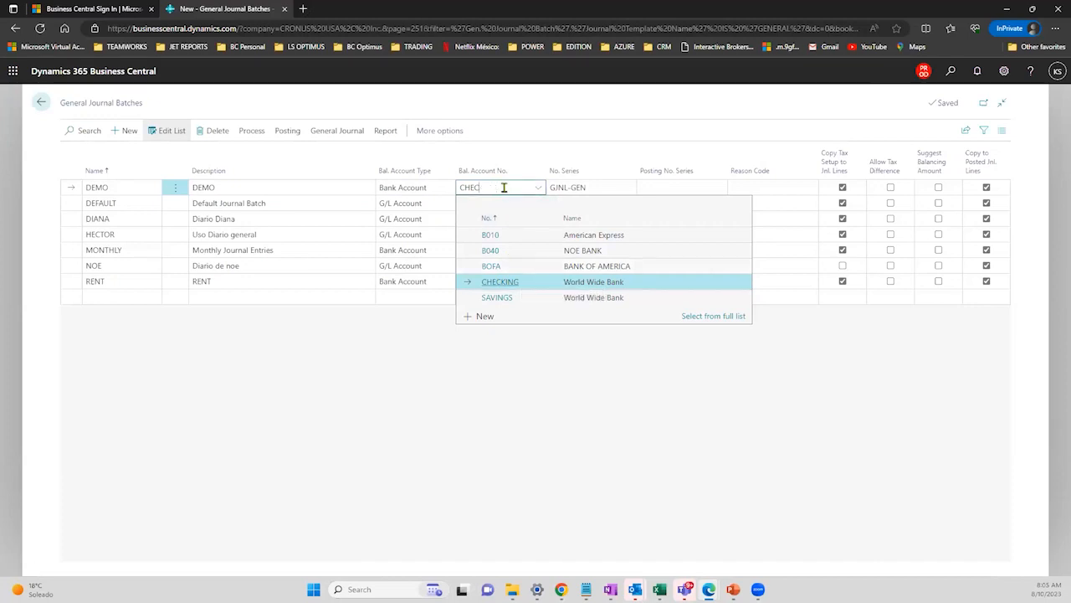
pyautogui.press('BackSpace')
pyautogui.press('BackSpace')
pyautogui.press('BackSpace')
pyautogui.press('BackSpace')
pyautogui.press('Tab')
pyautogui.click(441, 310)
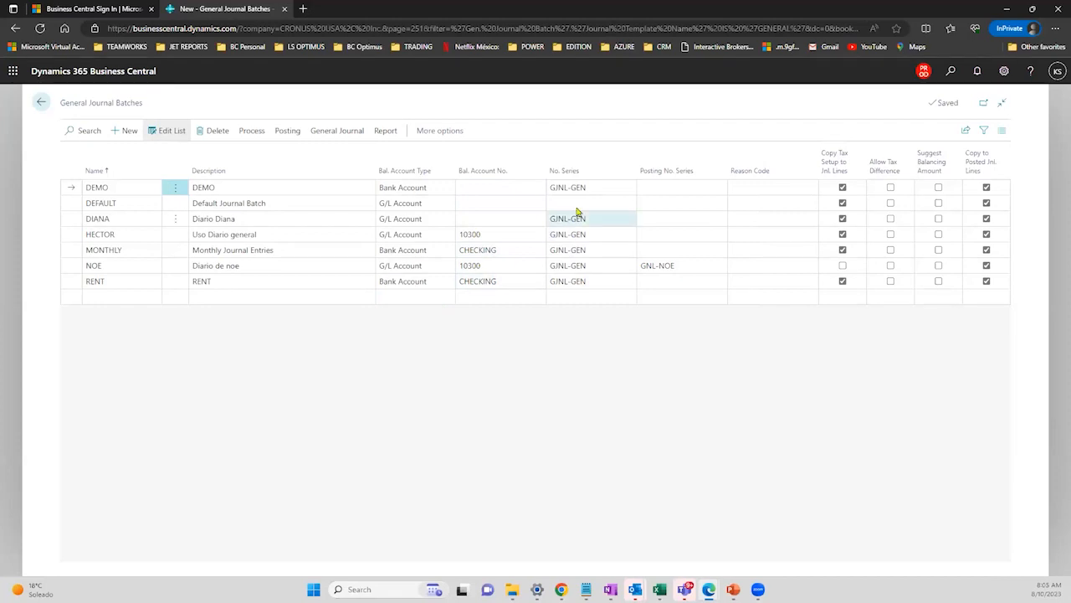
# - Examine the DEMO batch's balancing account, number series and posting number series fields alongside the neighbouring batches
pyautogui.click(599, 187)
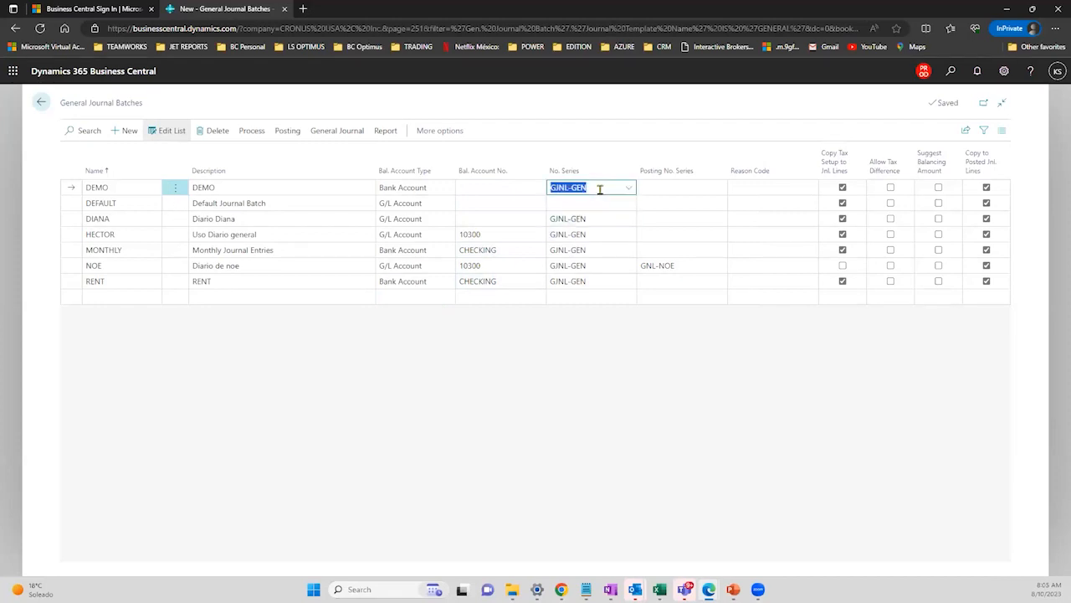
pyautogui.click(119, 188)
pyautogui.click(120, 203)
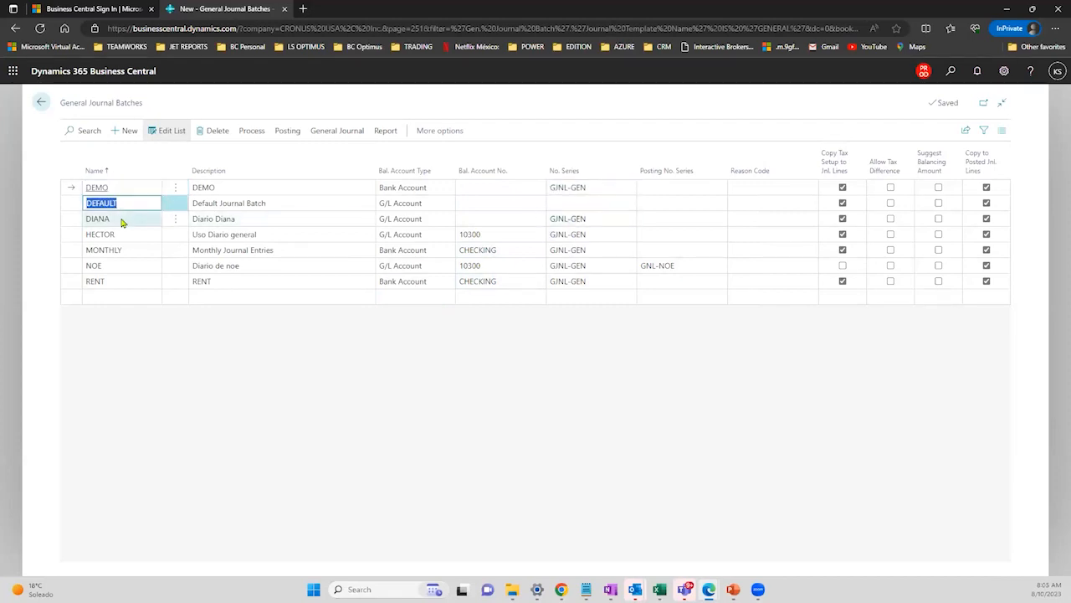
pyautogui.click(121, 219)
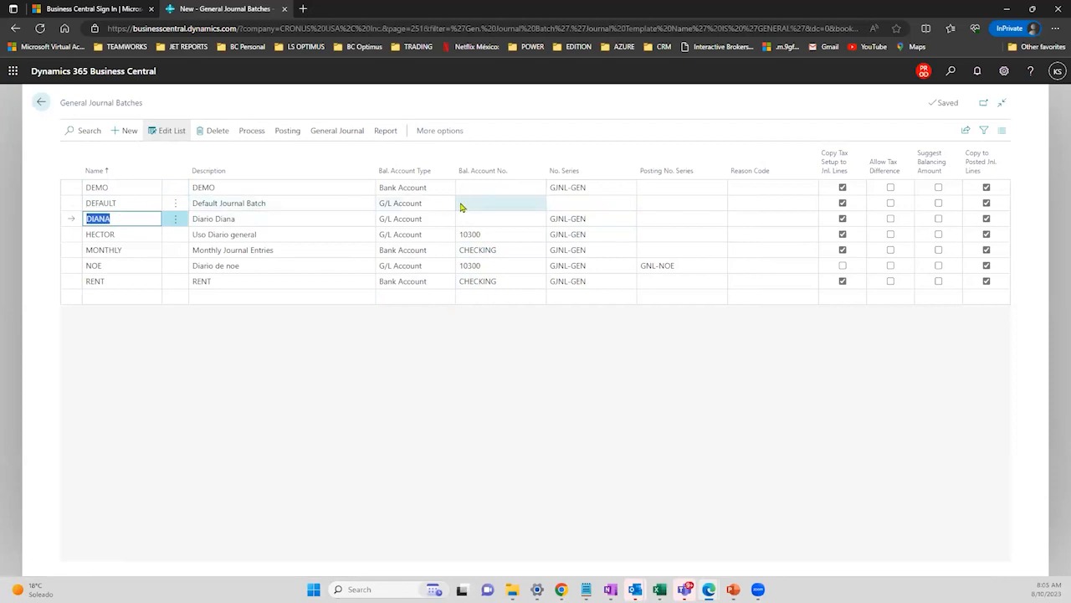
pyautogui.click(484, 188)
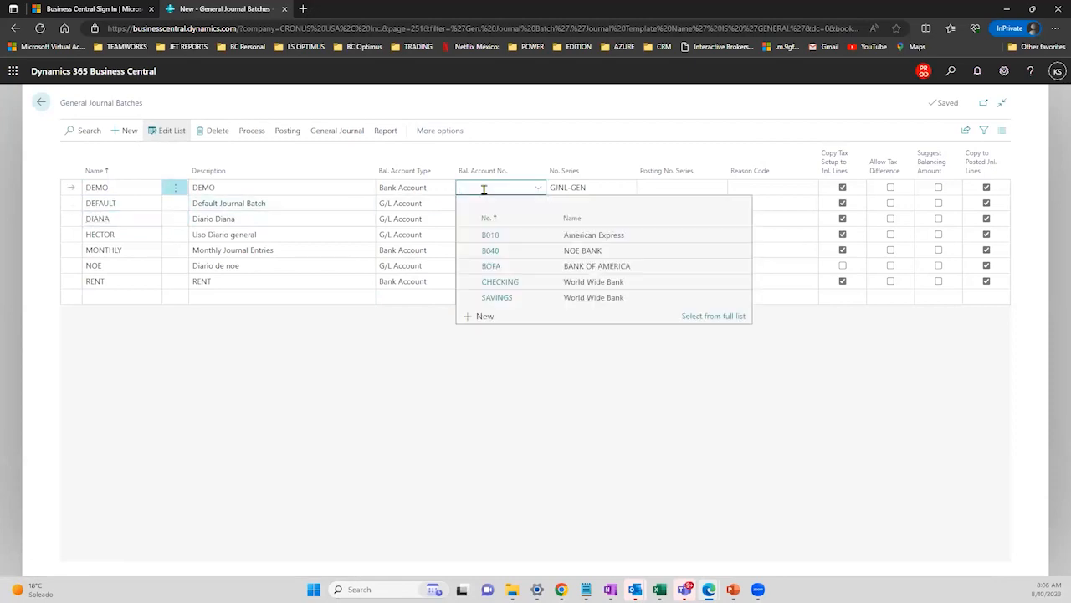
pyautogui.click(295, 184)
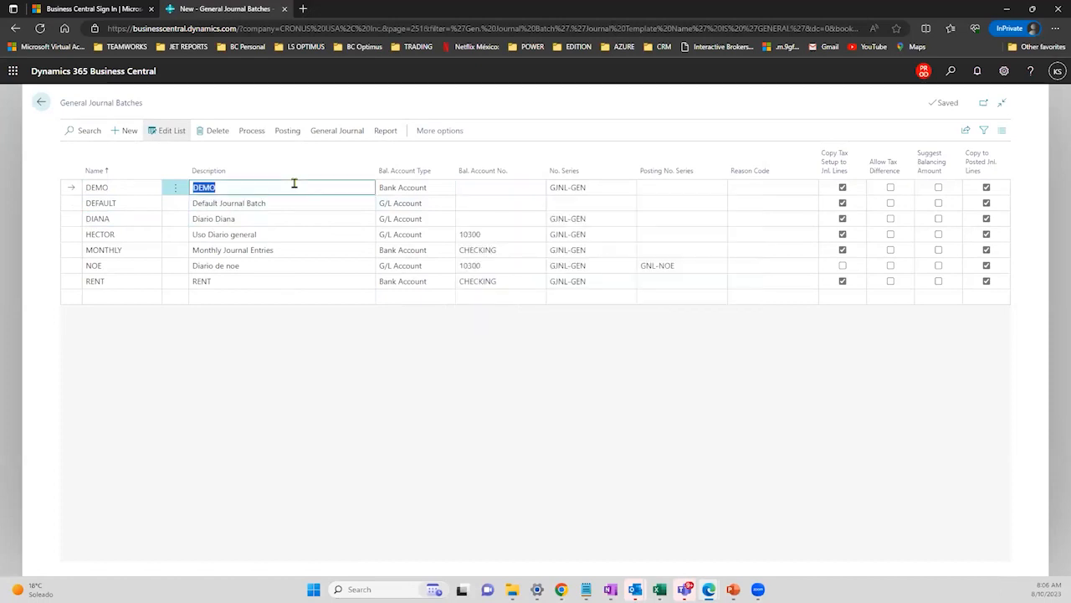
pyautogui.click(685, 223)
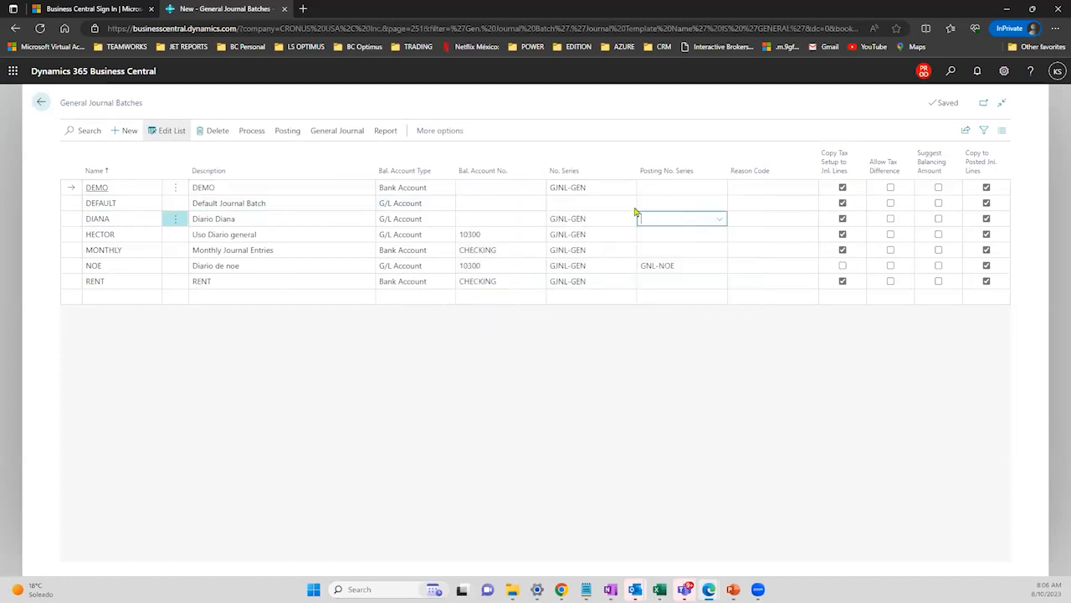
pyautogui.click(611, 189)
pyautogui.click(612, 187)
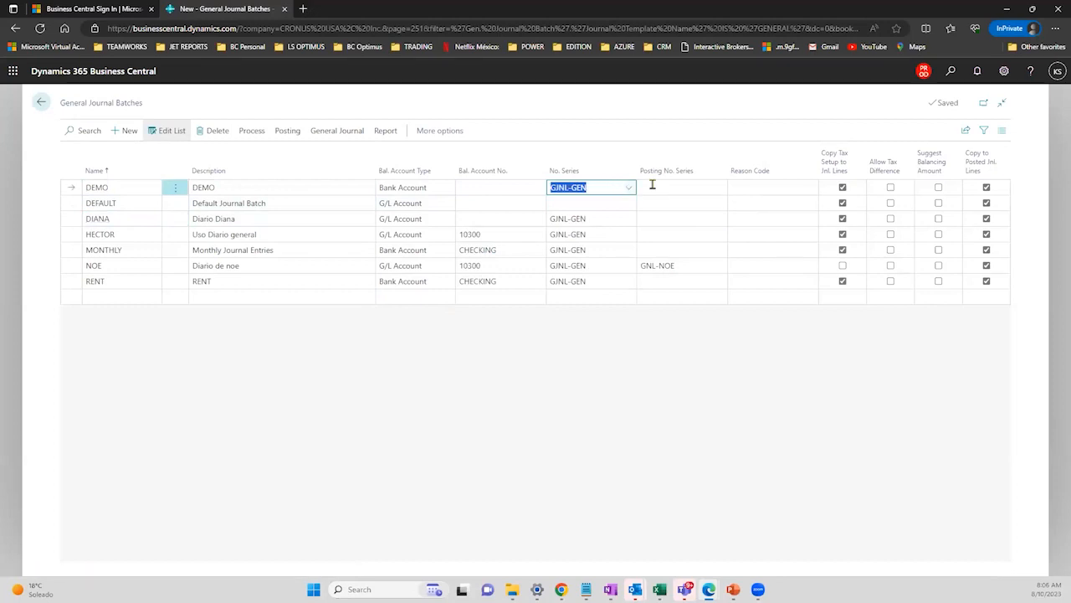
pyautogui.click(652, 185)
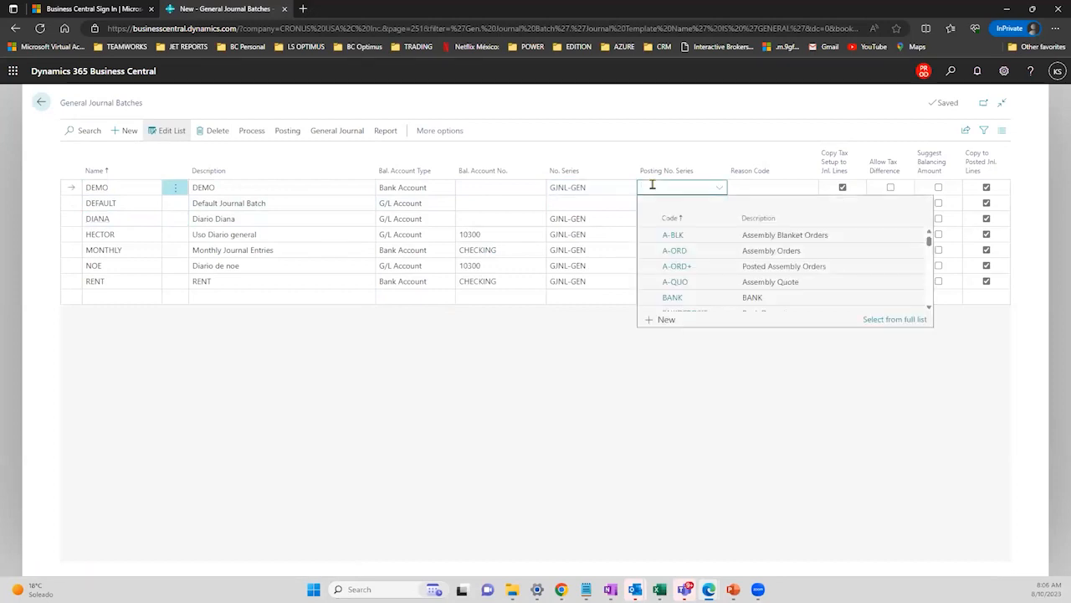
pyautogui.click(604, 183)
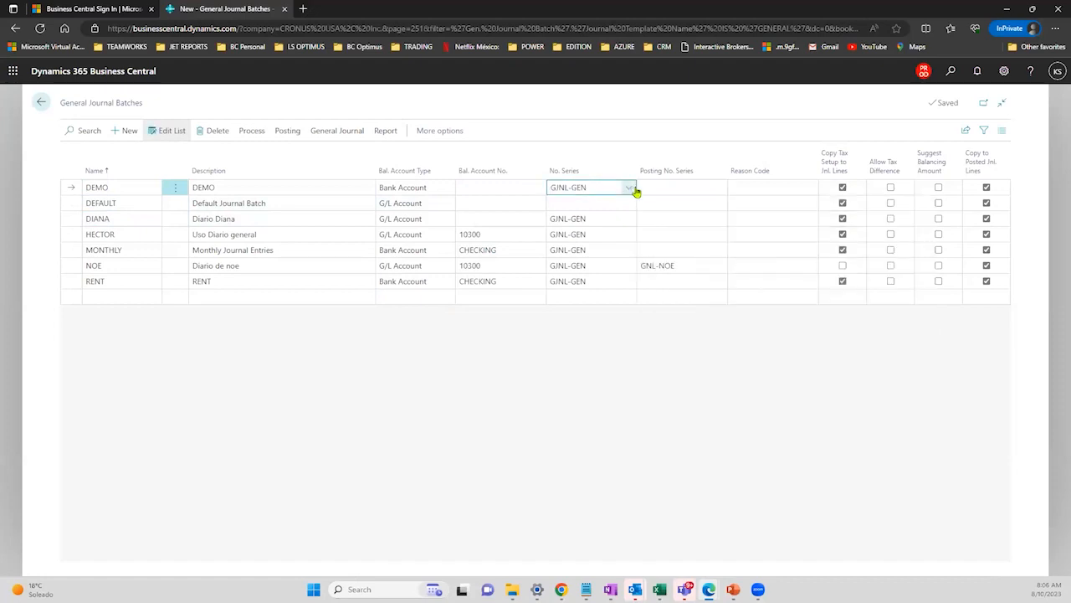
# - Examine the full number series list for the DEMO batch, comparing the General Journal and Noe Journal series
pyautogui.click(632, 188)
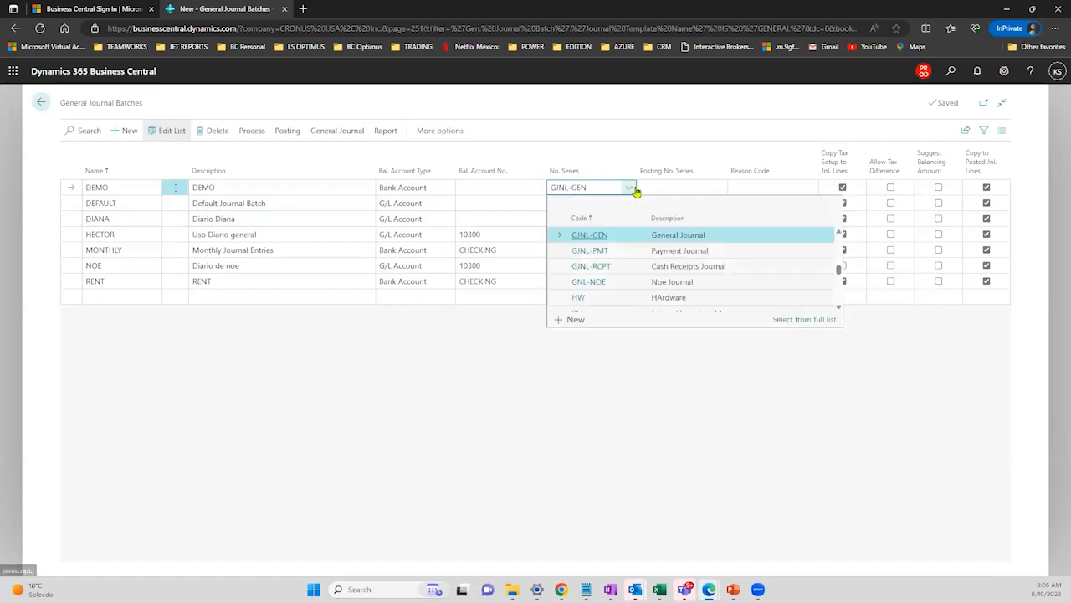
pyautogui.click(782, 319)
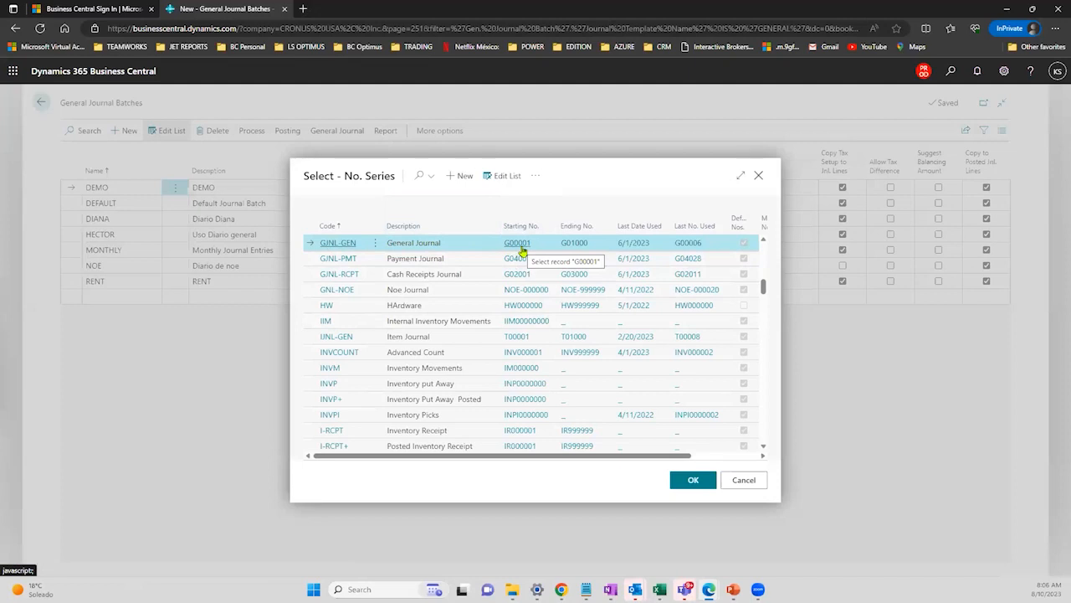
pyautogui.click(410, 293)
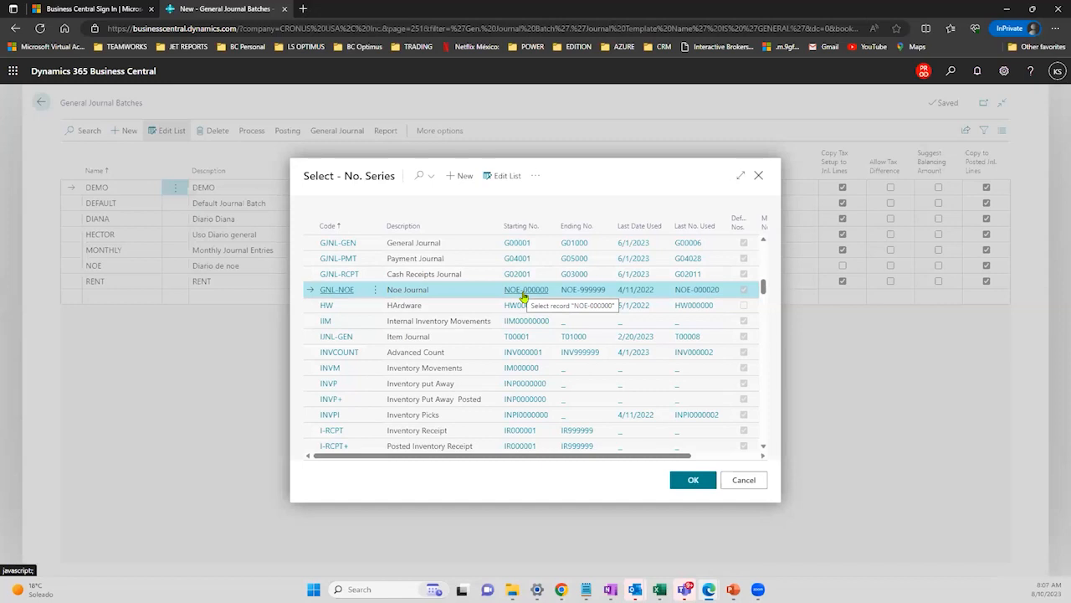
pyautogui.click(759, 177)
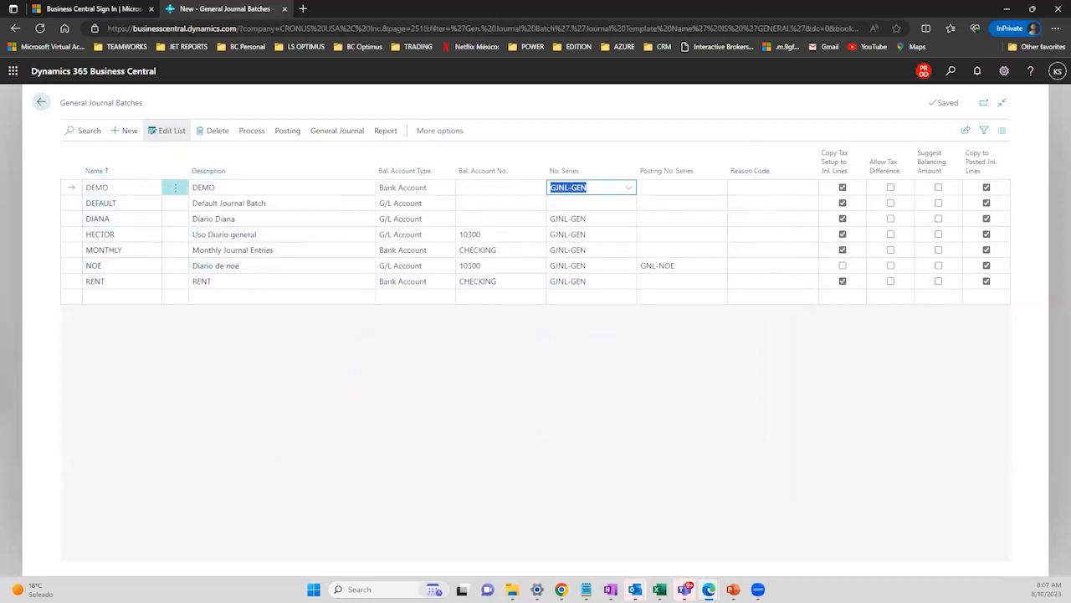
# - Leave the batch setup and reopen the general journal batches list from the home page
pyautogui.click(43, 102)
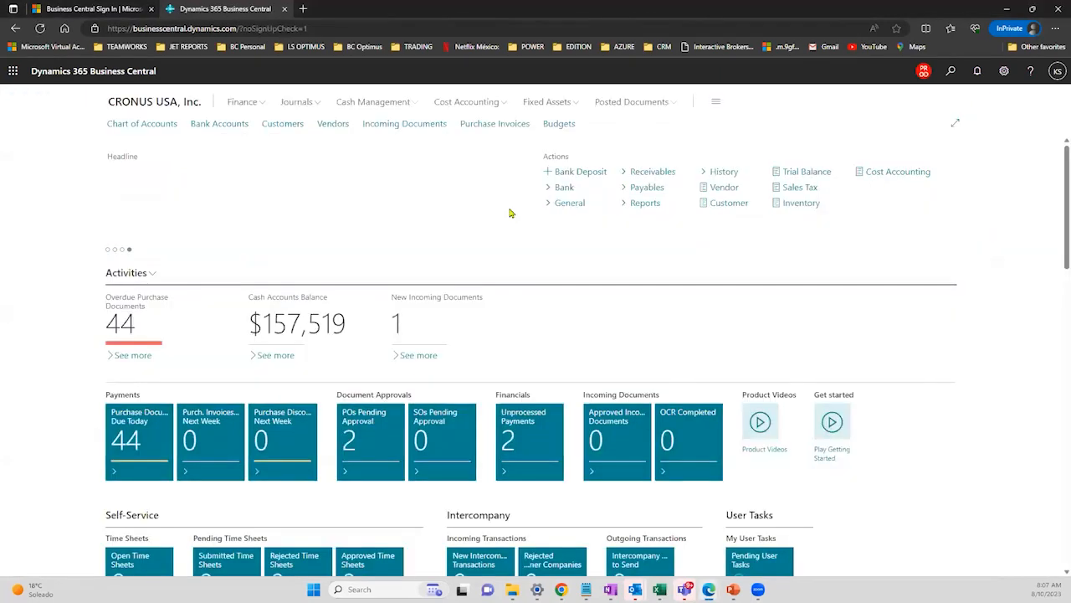
pyautogui.click(569, 203)
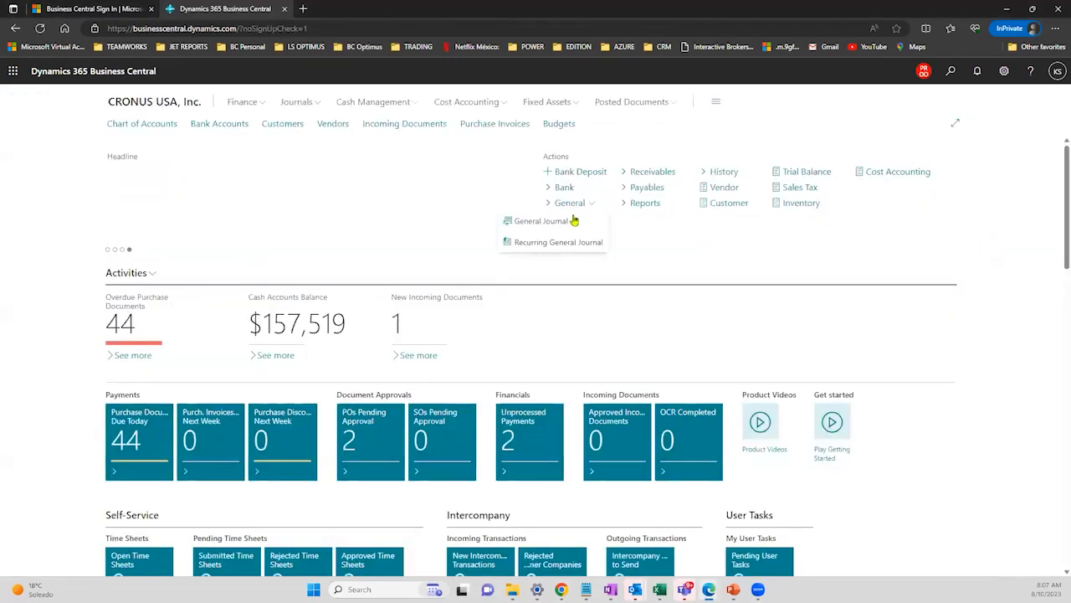
pyautogui.click(554, 222)
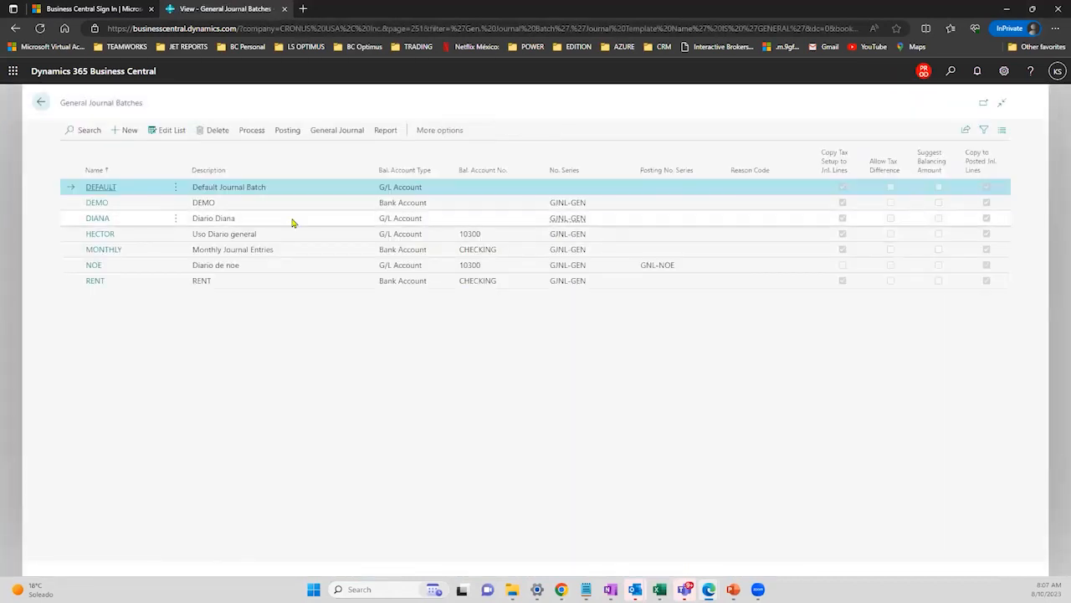
# - Compare the available journal batches and open the general journal of the DEMO batch
pyautogui.click(130, 204)
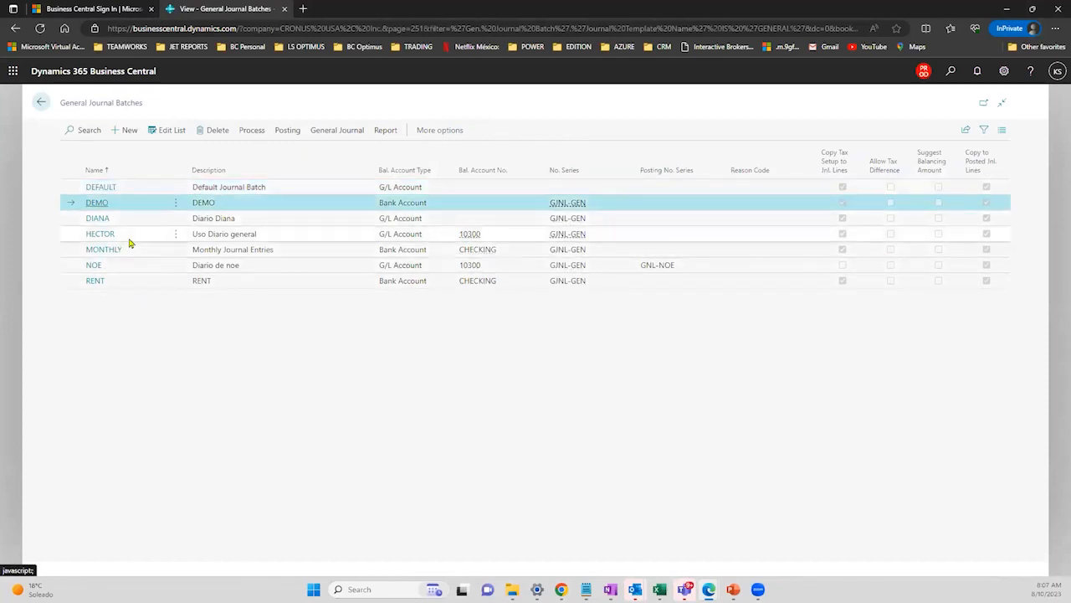
pyautogui.click(131, 284)
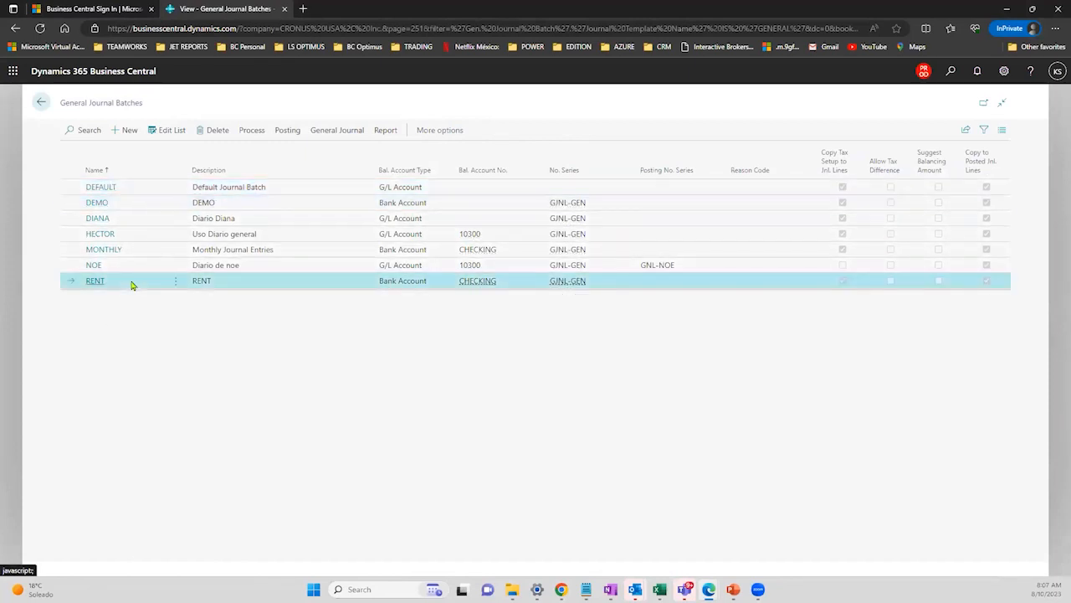
pyautogui.click(134, 218)
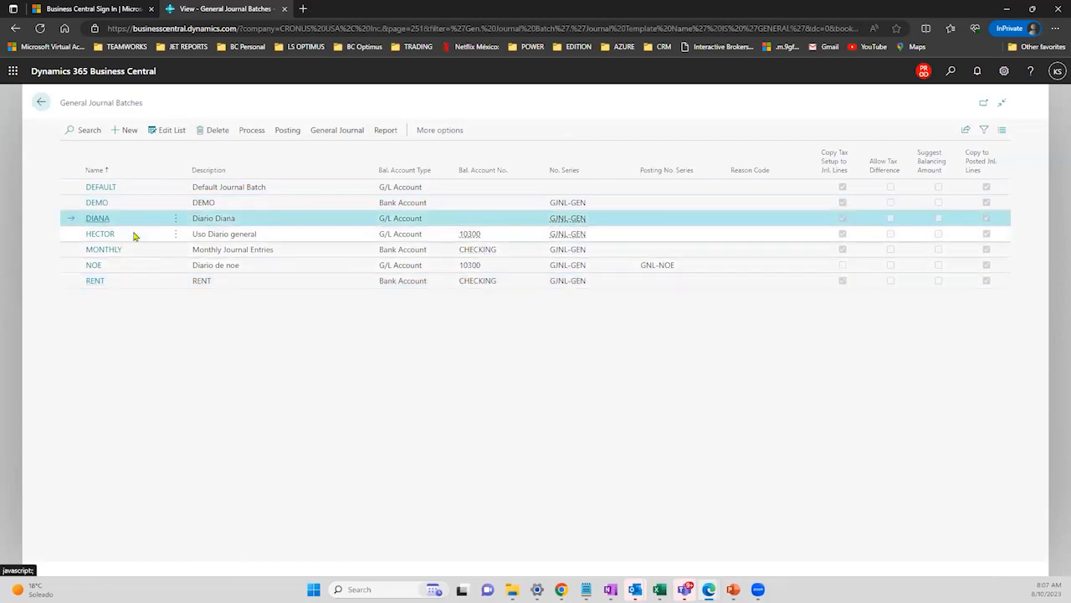
pyautogui.click(137, 233)
pyautogui.click(139, 205)
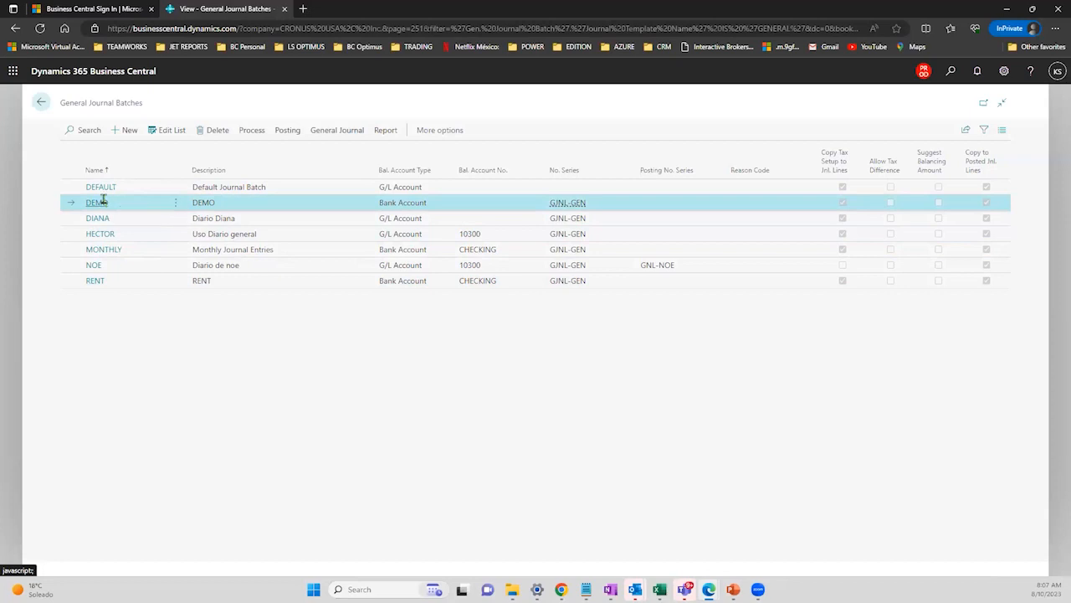
pyautogui.click(102, 201)
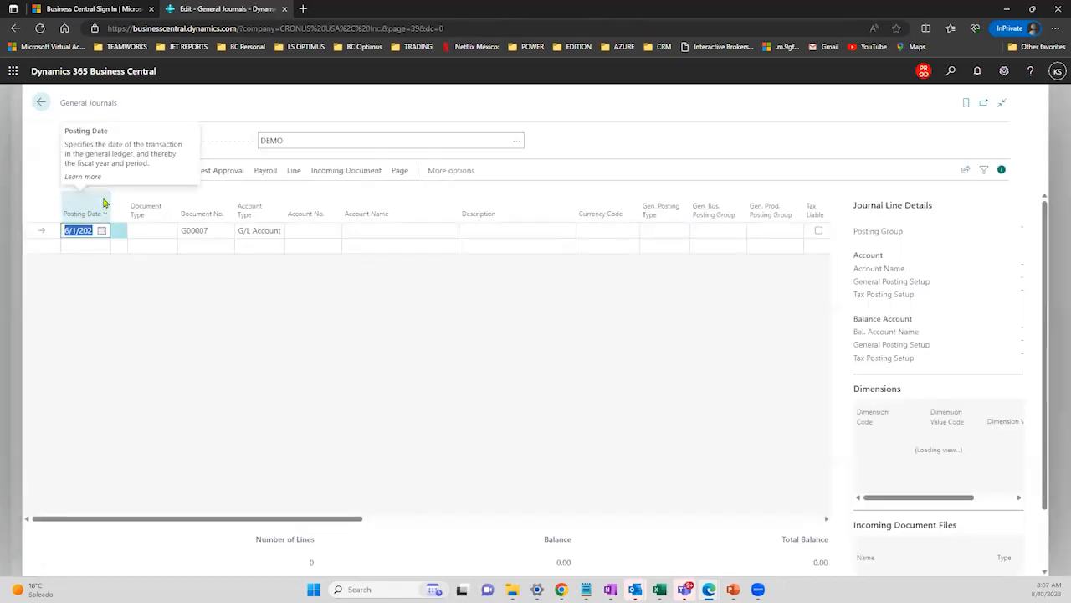
# - Fill in the first DEMO journal line with account type G/L Account and account number 10300, Petty Cash USA
pyautogui.click(200, 345)
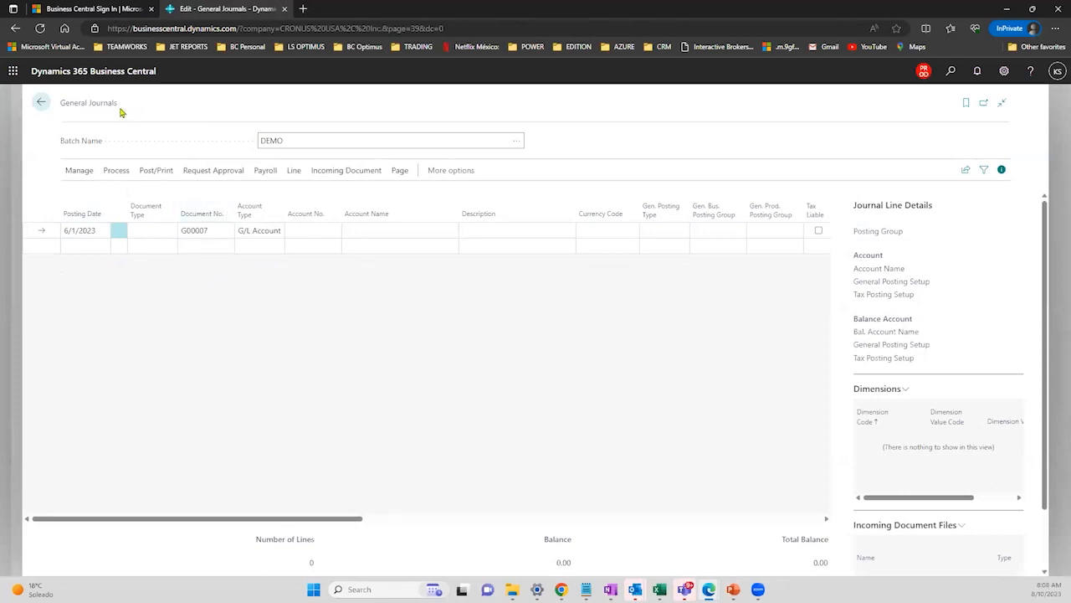
pyautogui.moveTo(89, 104); pyautogui.dragTo(57, 110)
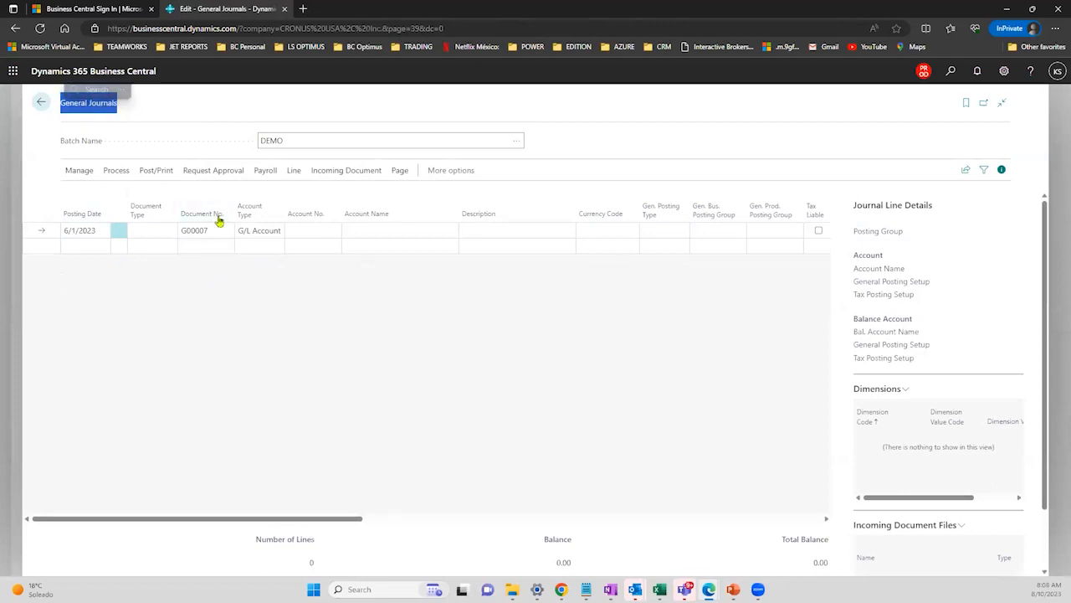
pyautogui.click(99, 223)
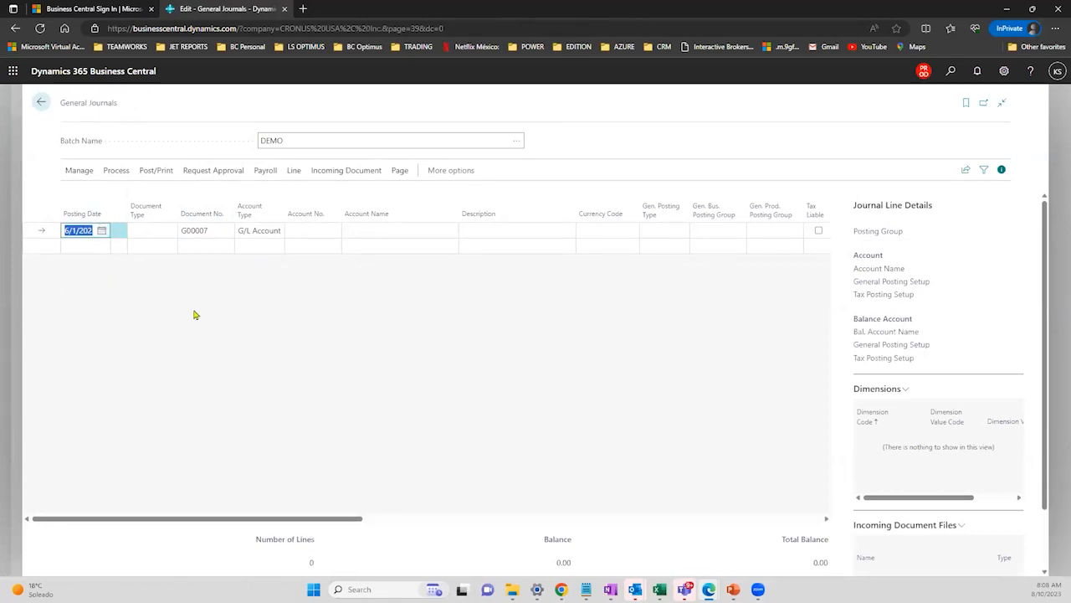
pyautogui.click(214, 226)
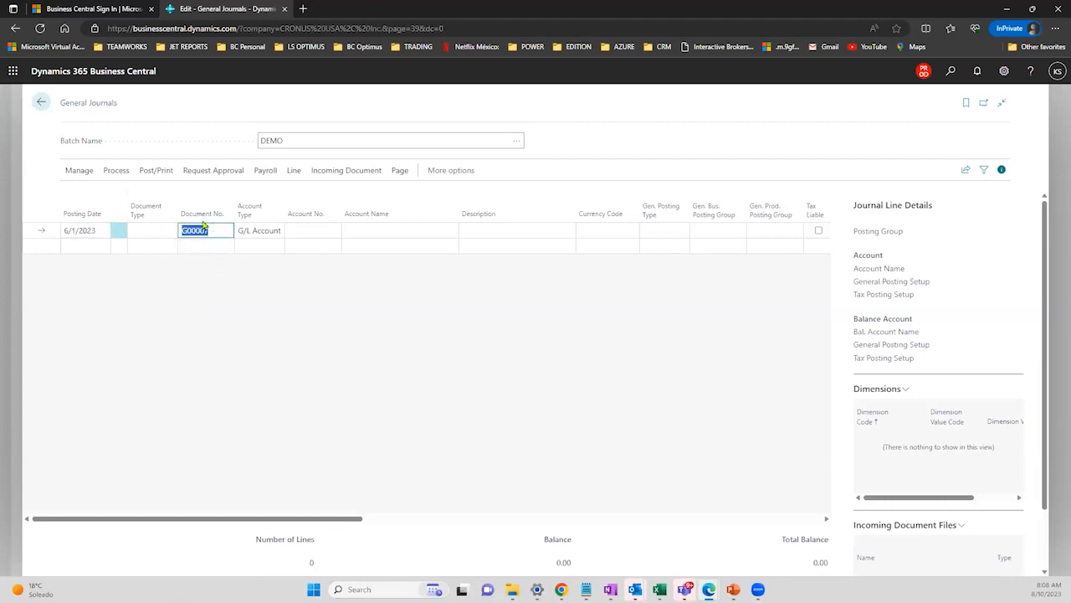
pyautogui.click(274, 232)
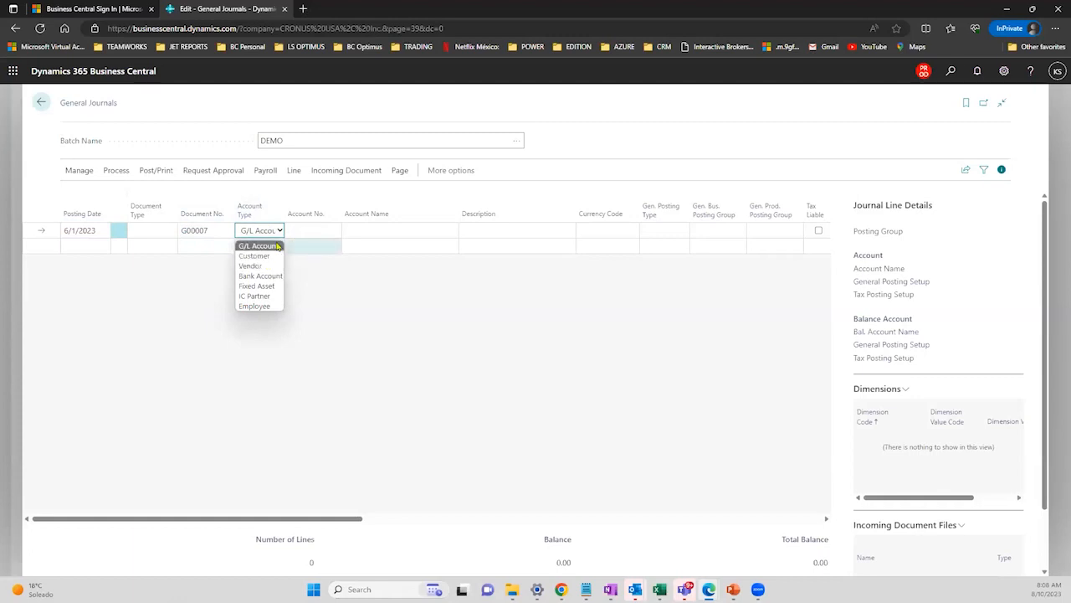
pyautogui.click(318, 231)
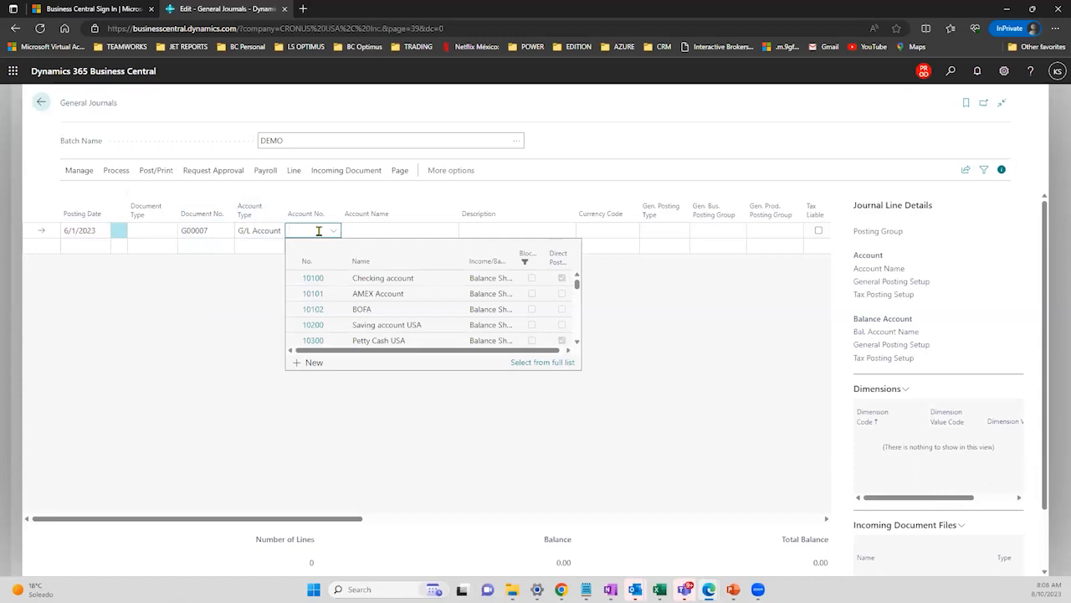
pyautogui.click(374, 340)
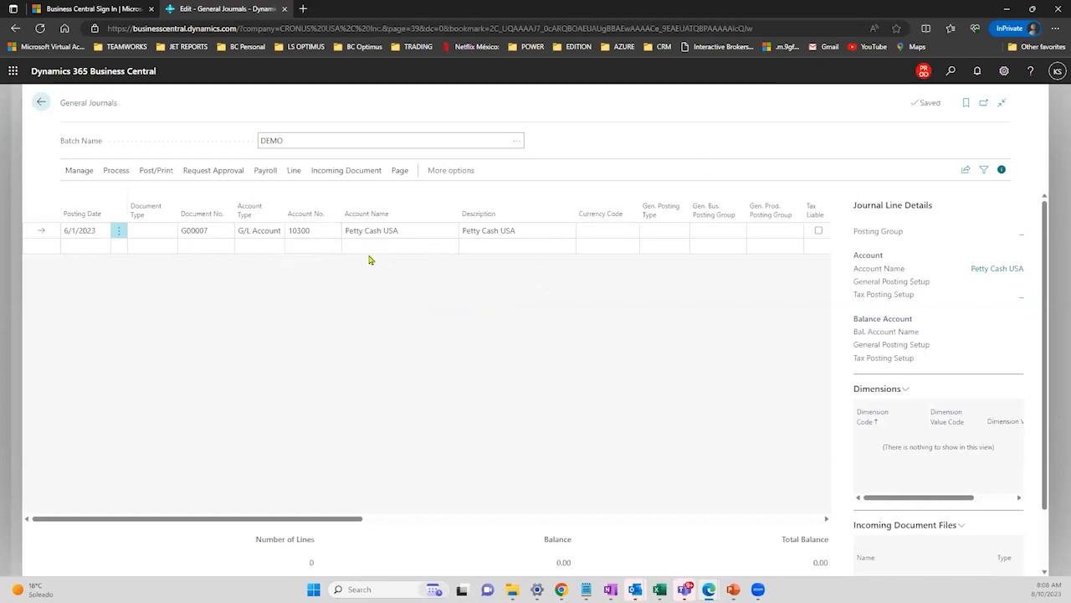
pyautogui.click(294, 228)
pyautogui.click(385, 229)
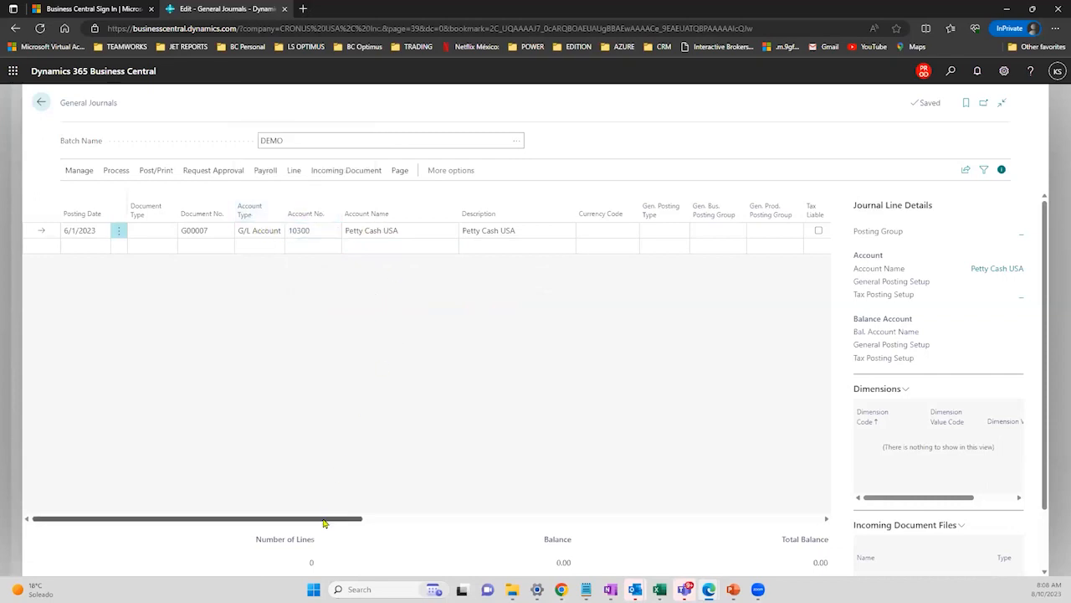
# - Set the line's balancing account type to G/L Account, filter accounts by 6*, and choose 60200, Advertising Expense, as the balancing account
pyautogui.moveTo(323, 526); pyautogui.dragTo(530, 497)
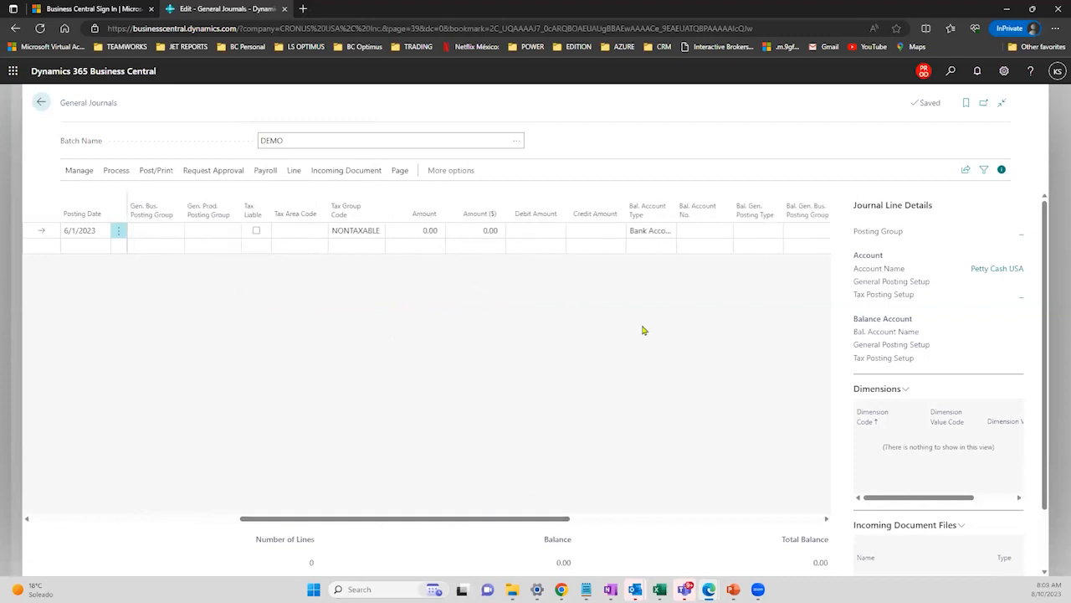
pyautogui.click(661, 231)
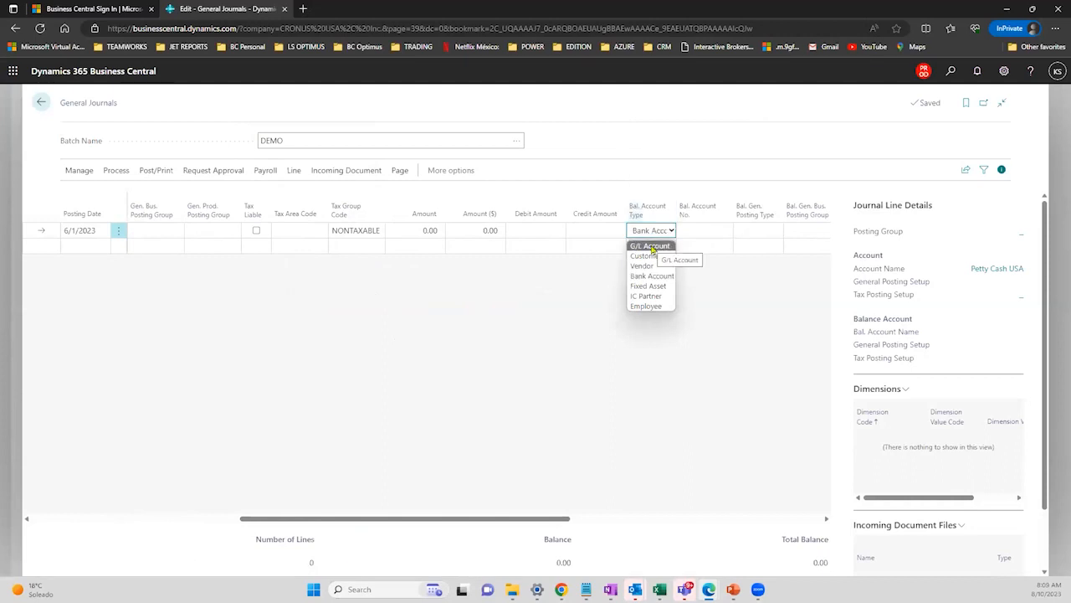
pyautogui.click(652, 246)
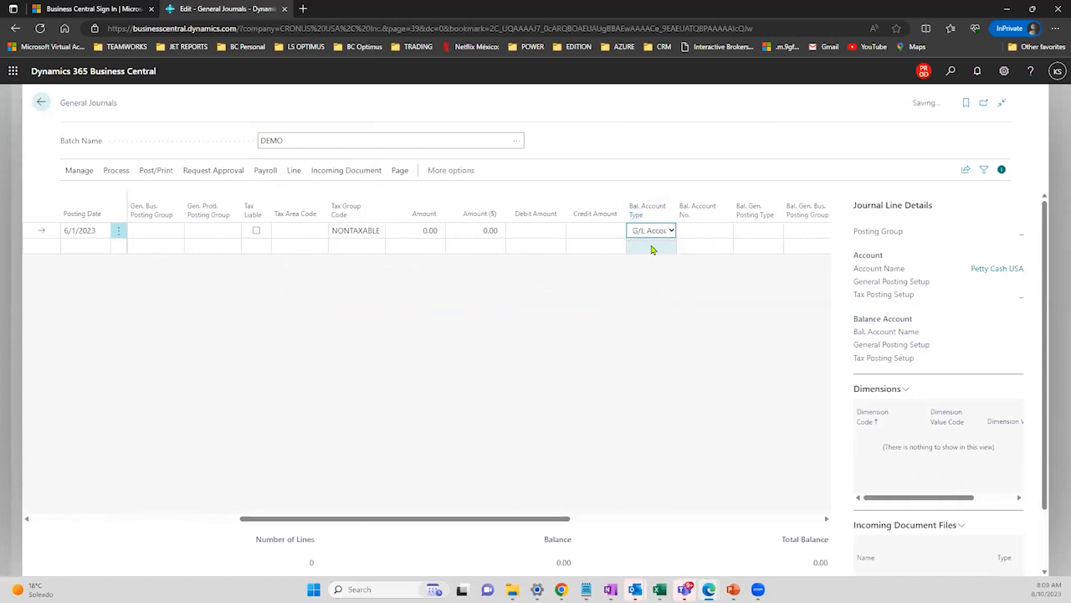
pyautogui.click(701, 227)
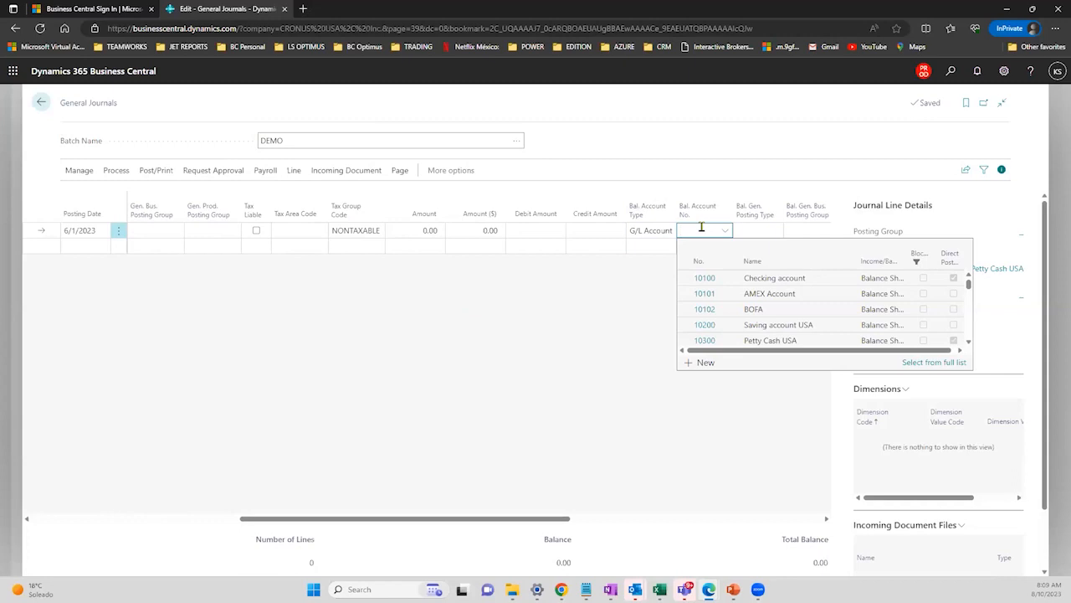
pyautogui.write('6*')
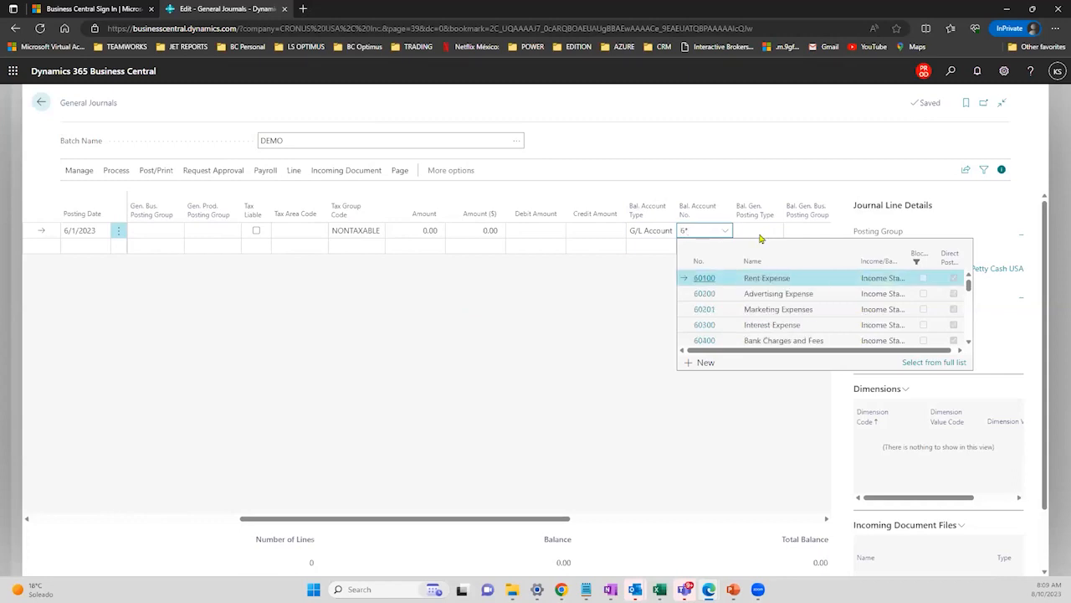
pyautogui.moveTo(700, 230); pyautogui.dragTo(676, 231)
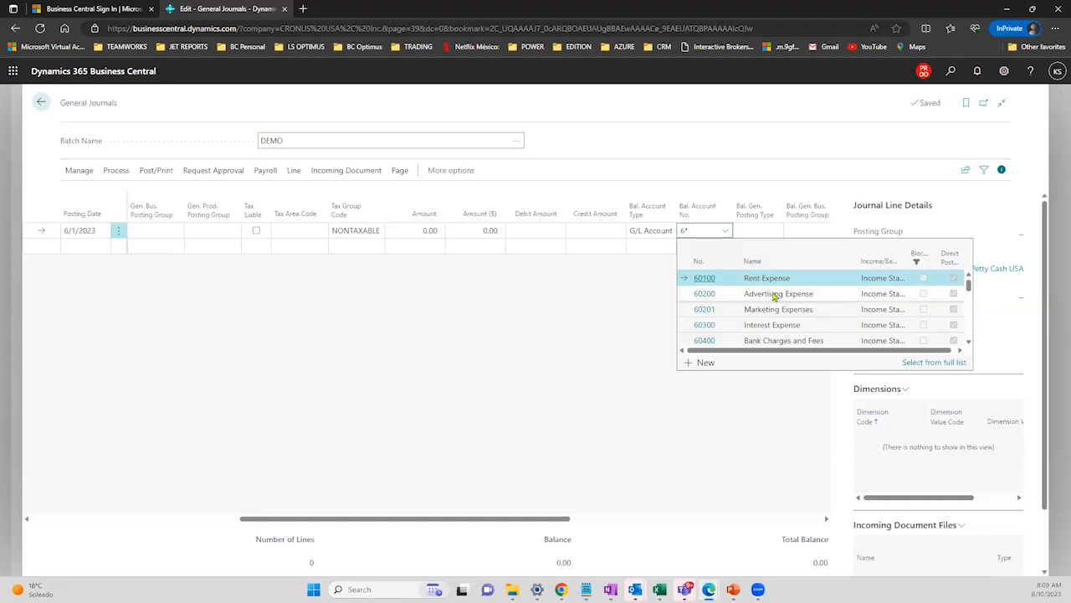
pyautogui.click(774, 297)
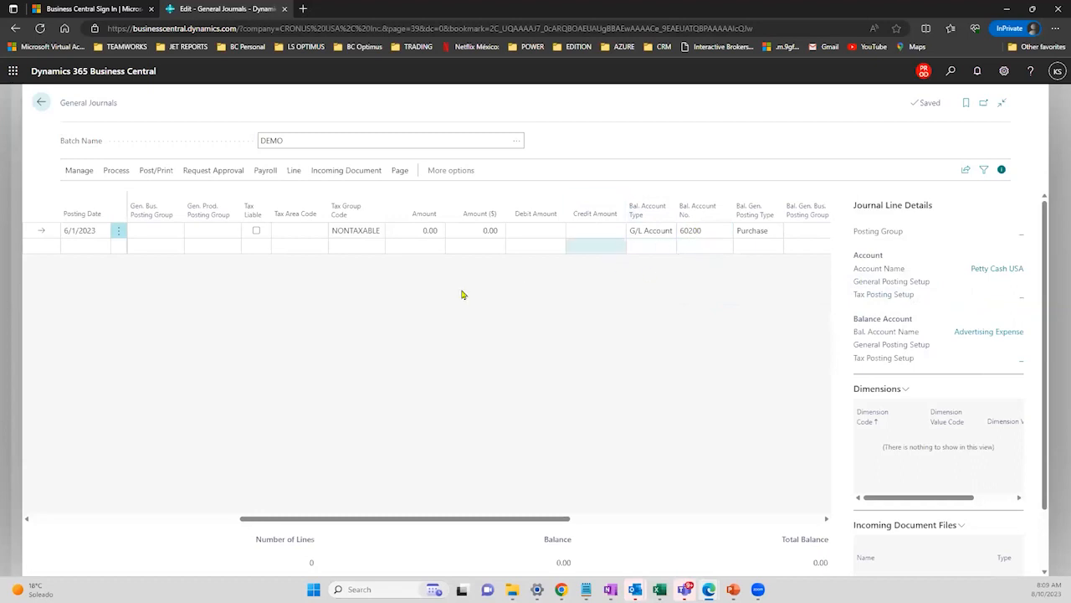
# - Enter an amount of 100 on the petty cash journal line
pyautogui.click(418, 232)
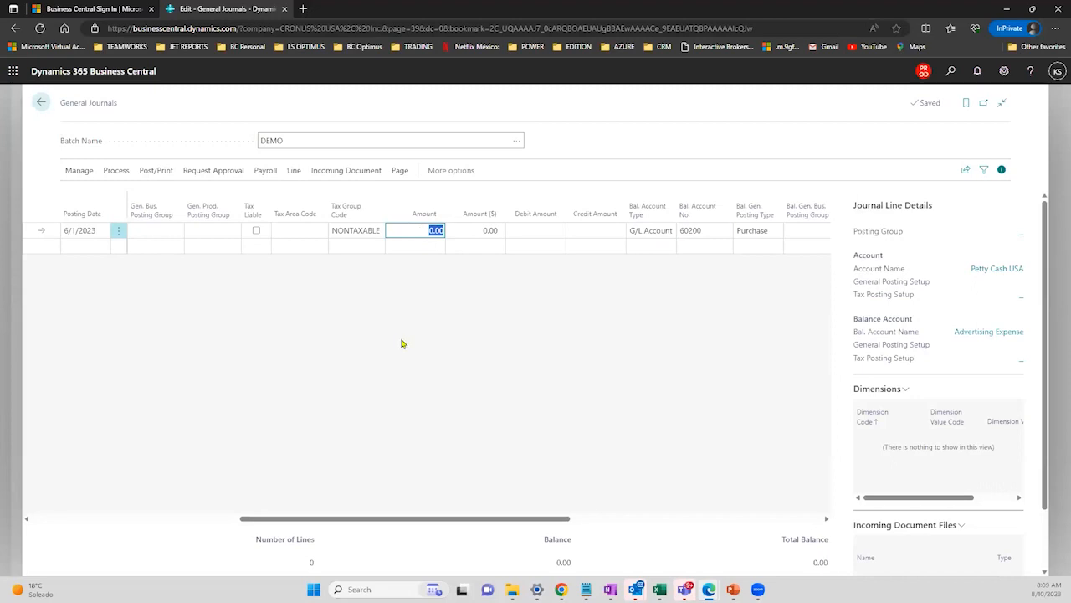
pyautogui.write('100')
pyautogui.click(401, 342)
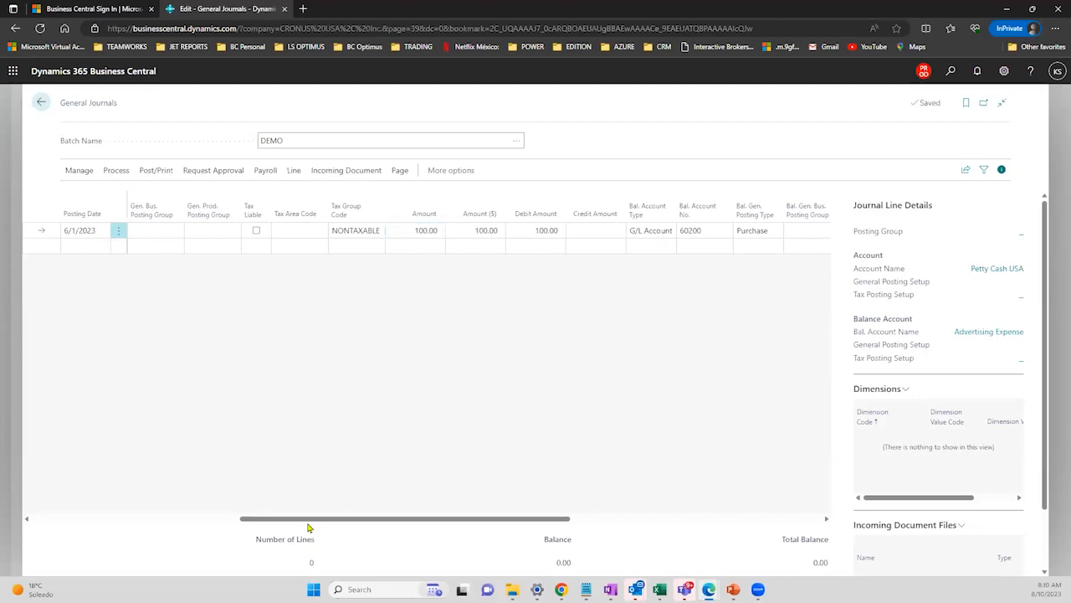
# - Recheck the line's petty cash account number and change the amount to -100 so that petty cash is credited
pyautogui.moveTo(308, 522); pyautogui.dragTo(117, 519)
pyautogui.click(270, 231)
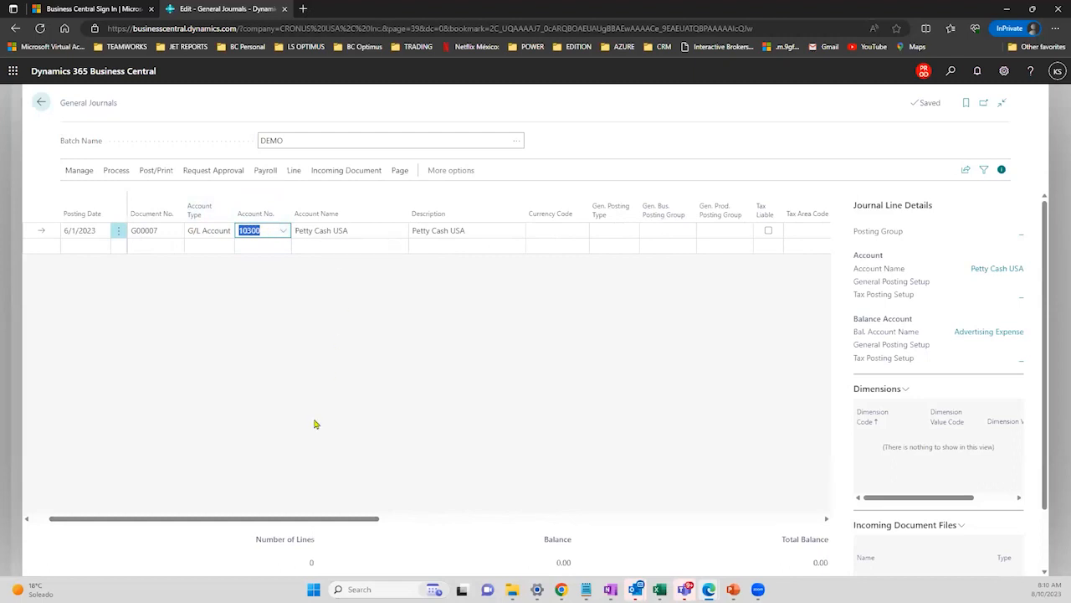
pyautogui.moveTo(340, 518); pyautogui.dragTo(453, 518)
pyautogui.click(641, 231)
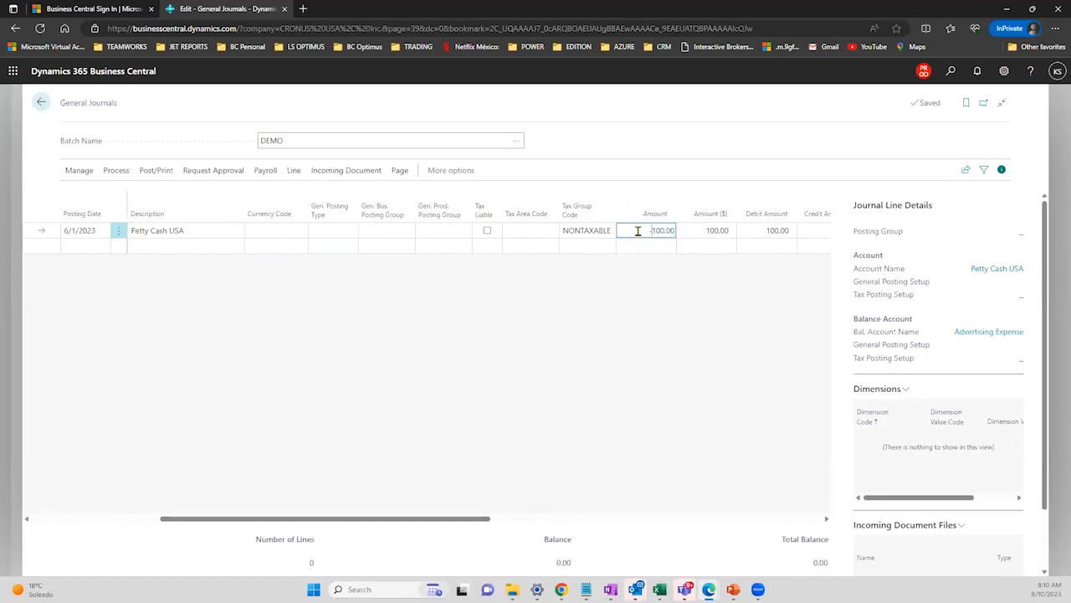
pyautogui.write('-')
pyautogui.click(631, 304)
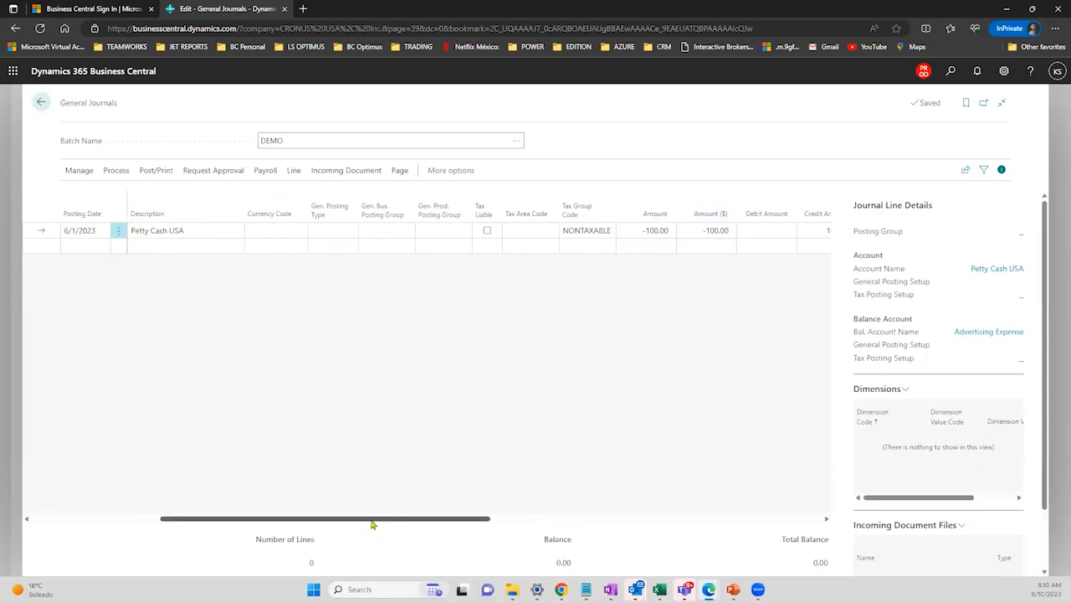
# - Review the line's debit and credit amounts, its balancing account number, and the posting options available for the journal
pyautogui.moveTo(390, 514); pyautogui.dragTo(430, 509)
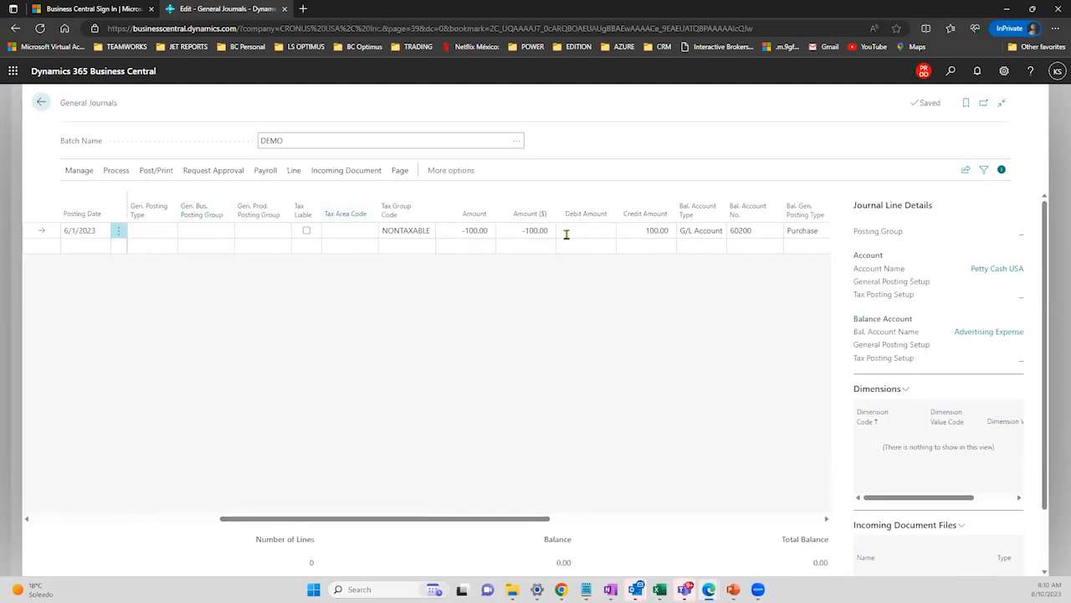
pyautogui.click(755, 231)
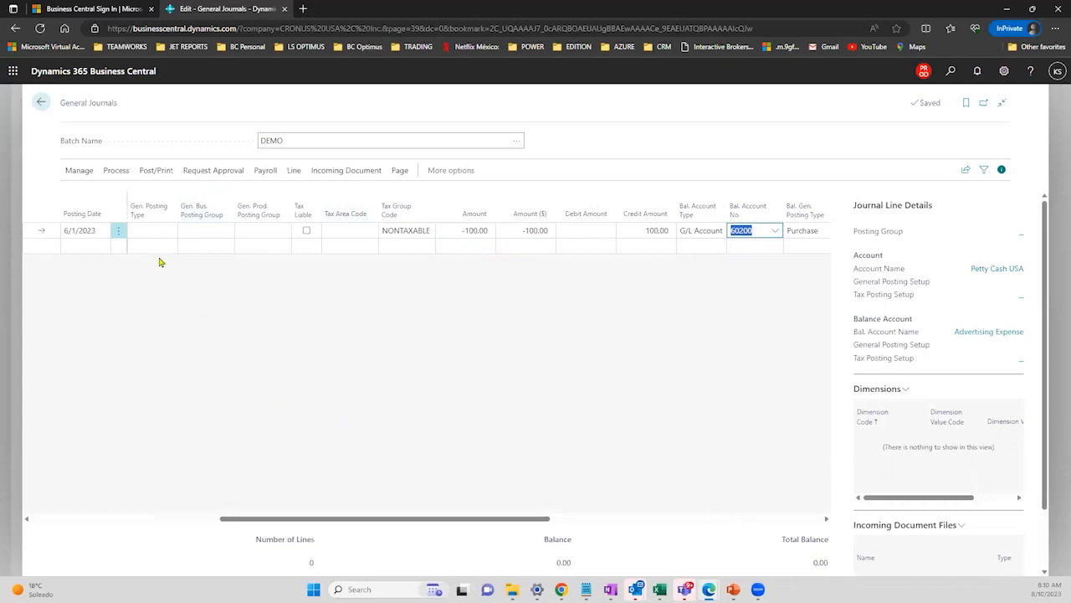
pyautogui.click(155, 174)
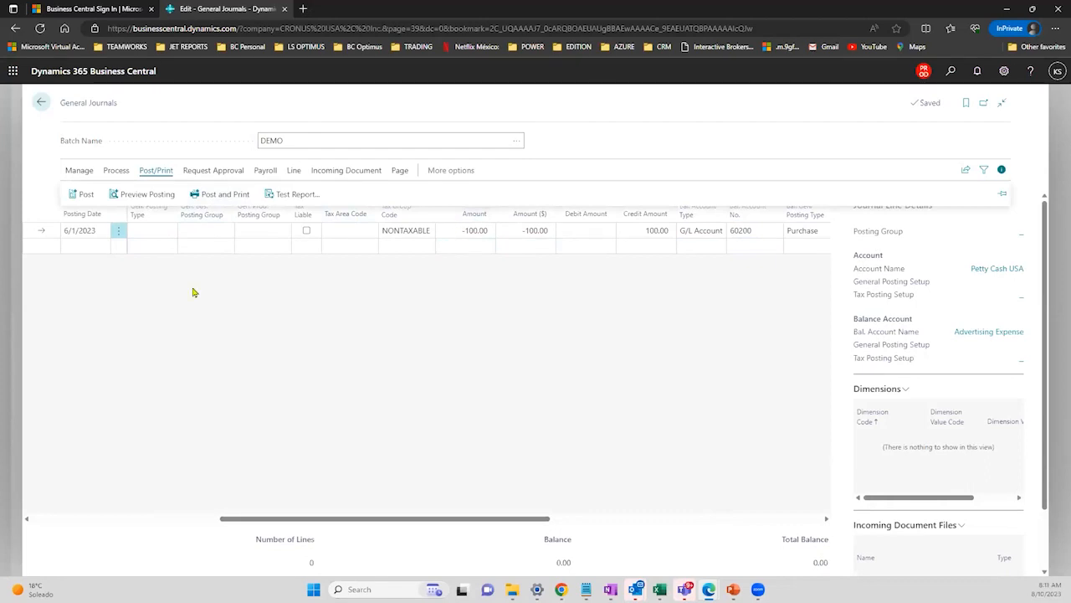
# - Delete the petty cash line from the DEMO journal
pyautogui.click(119, 230)
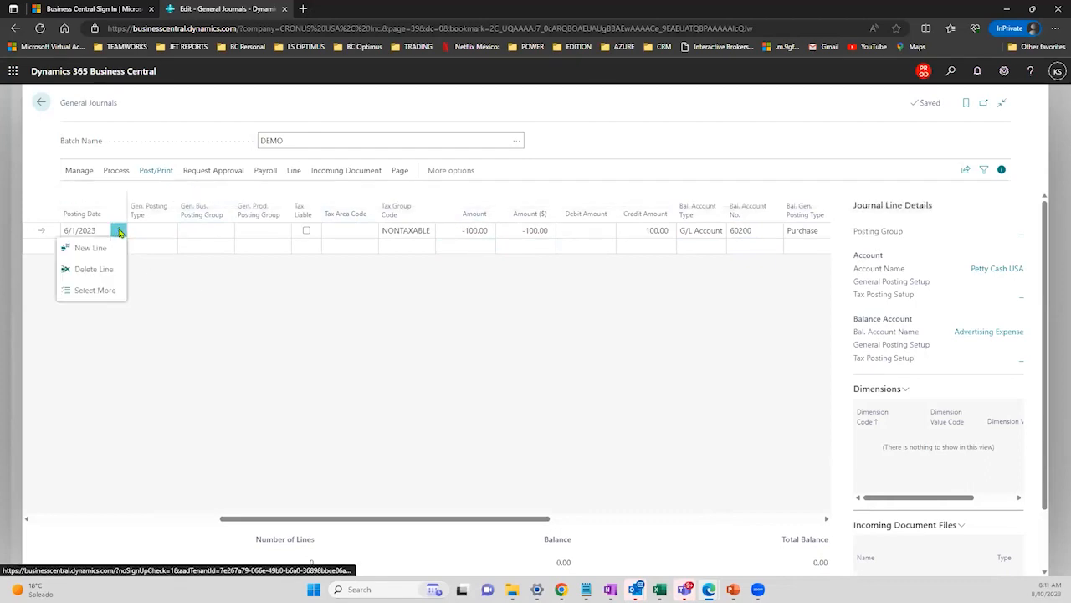
pyautogui.click(106, 270)
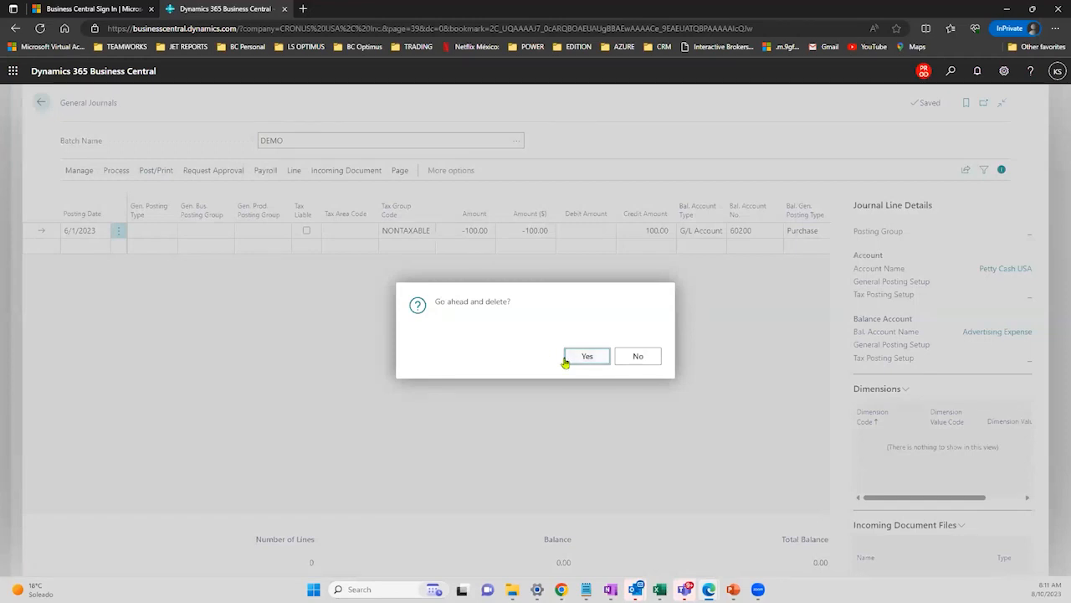
pyautogui.click(579, 356)
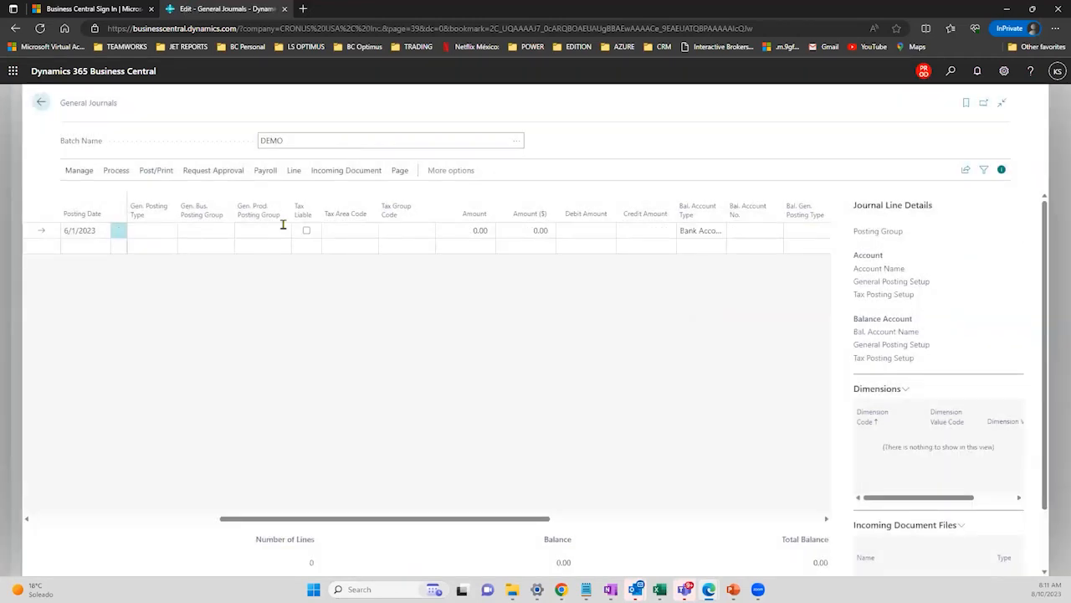
pyautogui.click(293, 171)
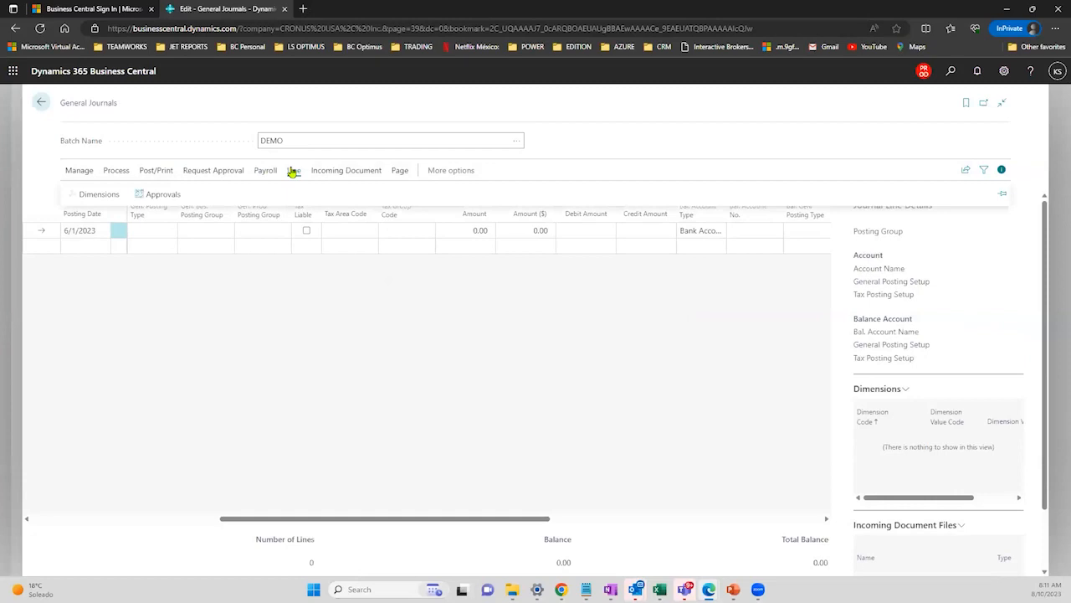
# - Review the DEMO journal's posting, approval, payroll, line and document actions, and reduce the journal to fewer columns
pyautogui.click(160, 170)
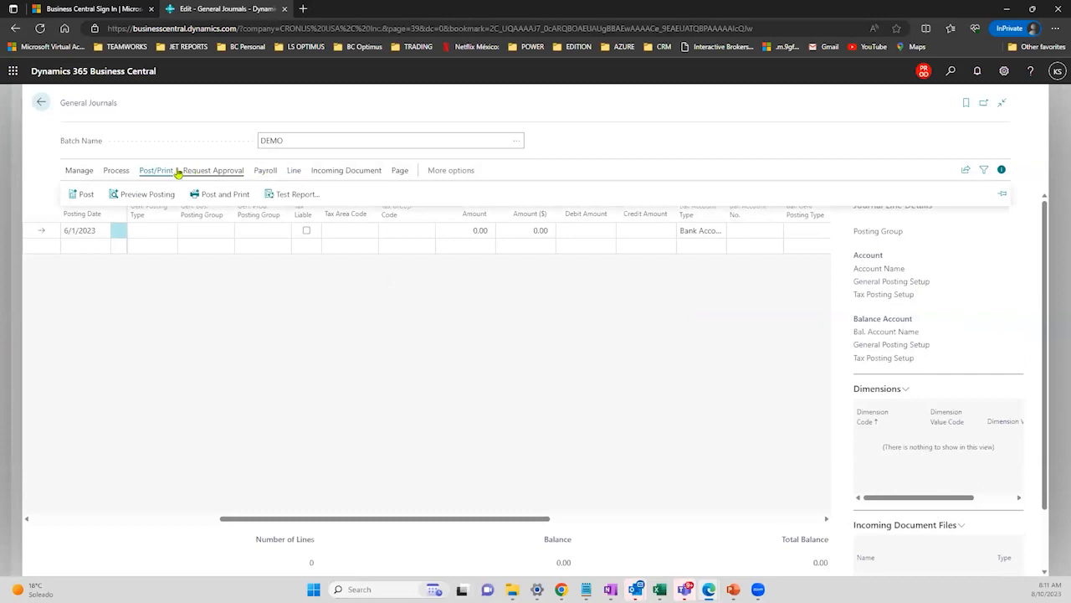
pyautogui.click(124, 170)
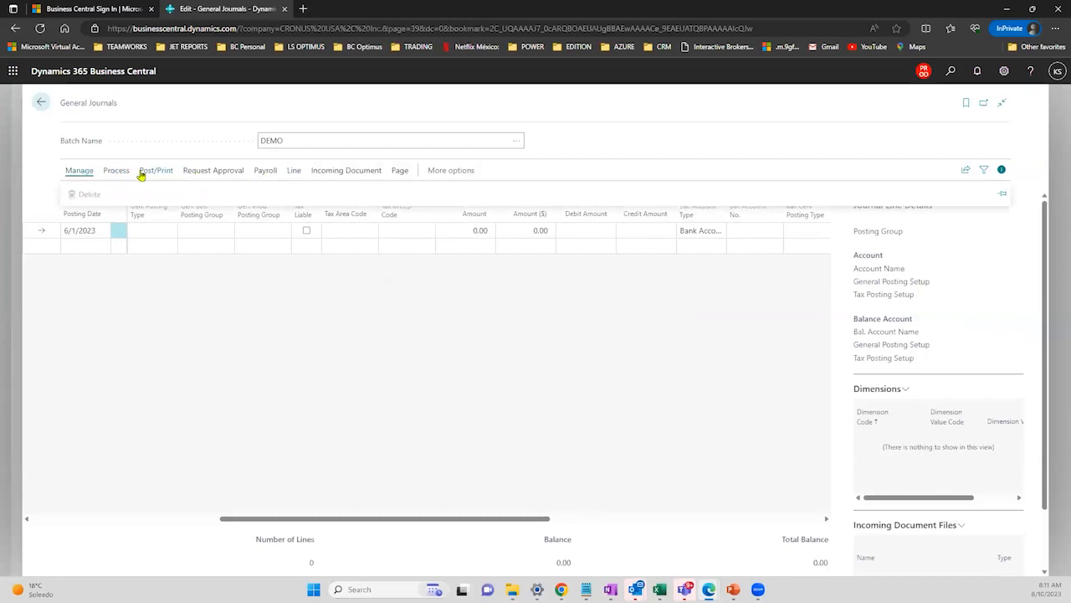
pyautogui.click(148, 173)
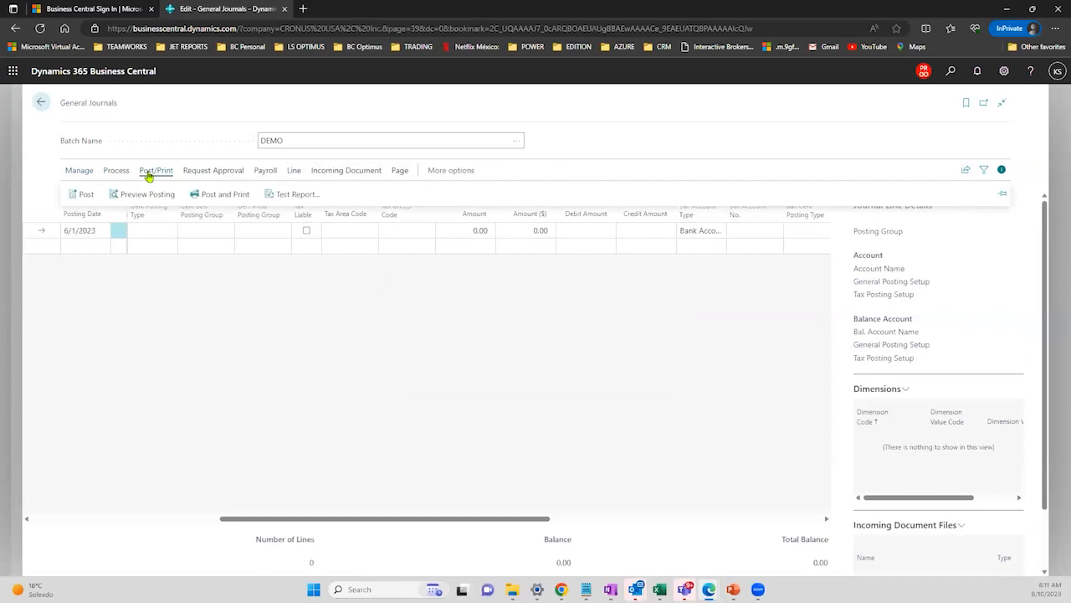
pyautogui.click(192, 176)
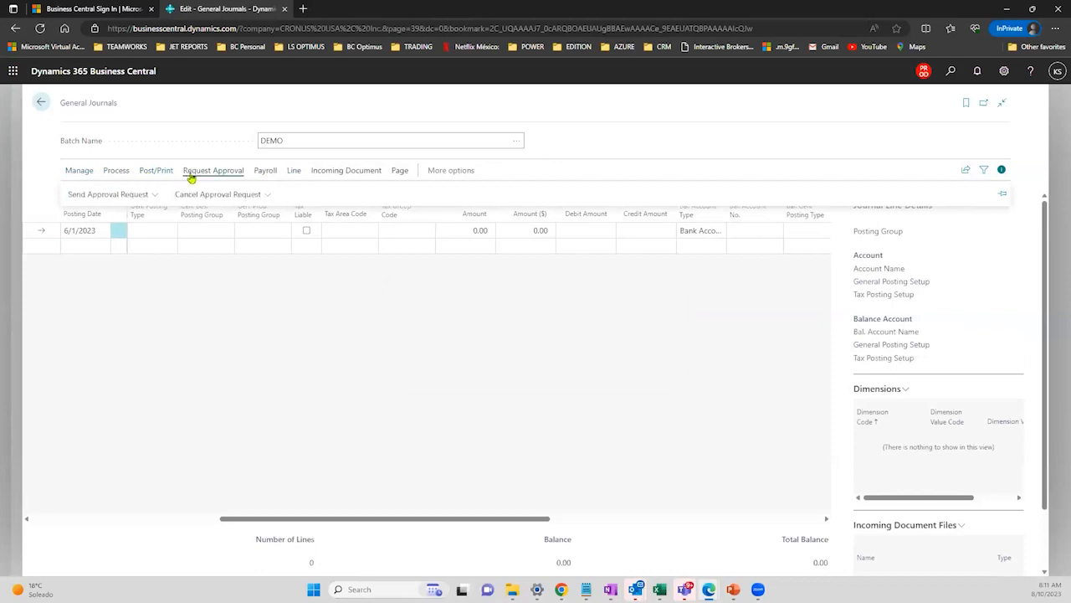
pyautogui.click(266, 177)
pyautogui.click(294, 174)
pyautogui.click(336, 175)
pyautogui.click(387, 176)
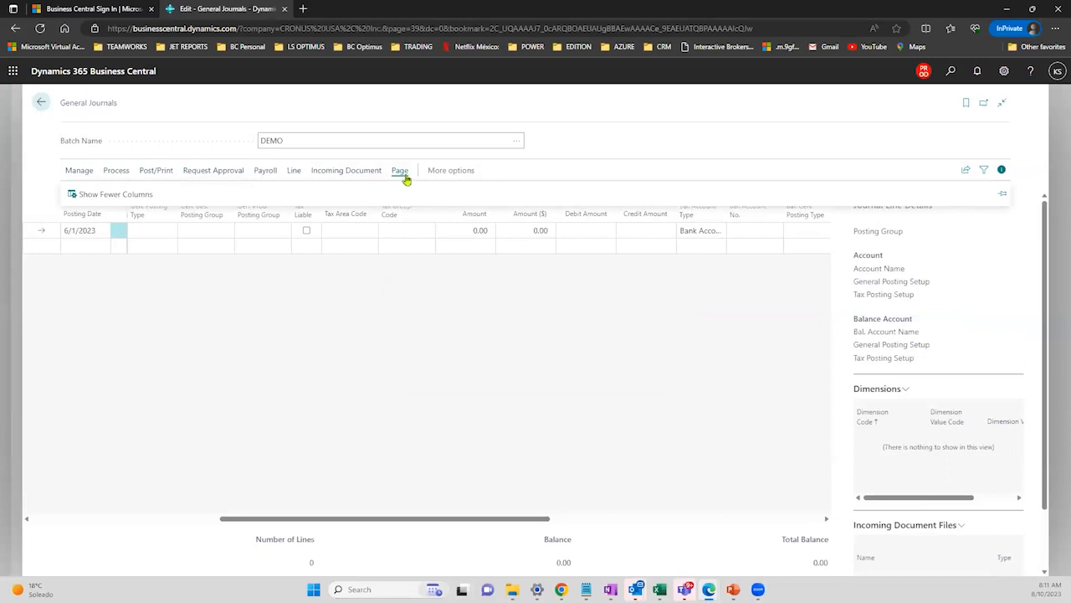
pyautogui.click(133, 194)
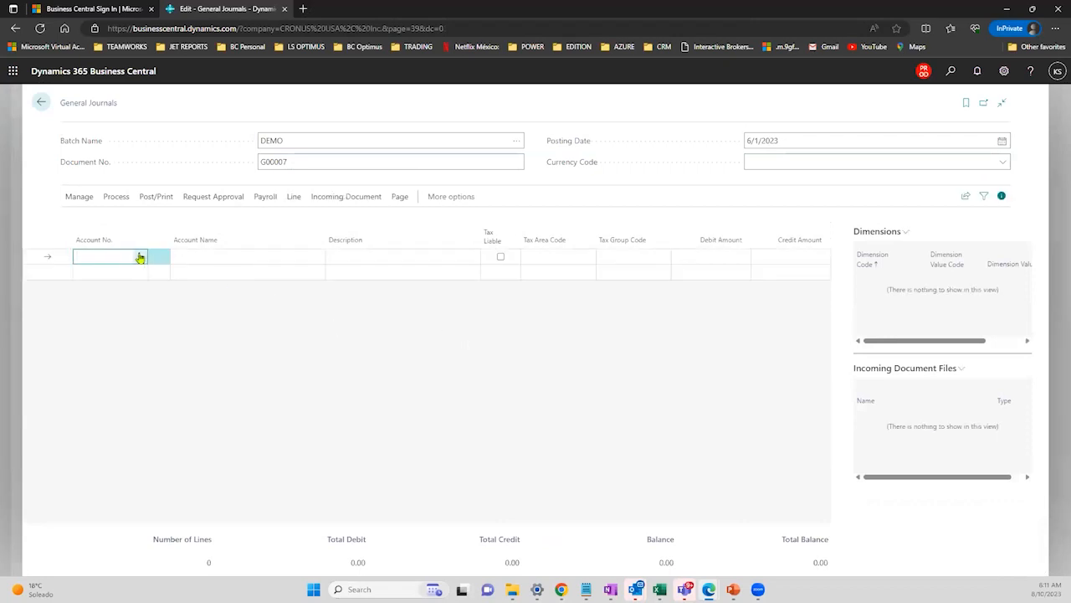
# - Try to set the first journal line's account to 10200, Saving account USA
pyautogui.click(140, 256)
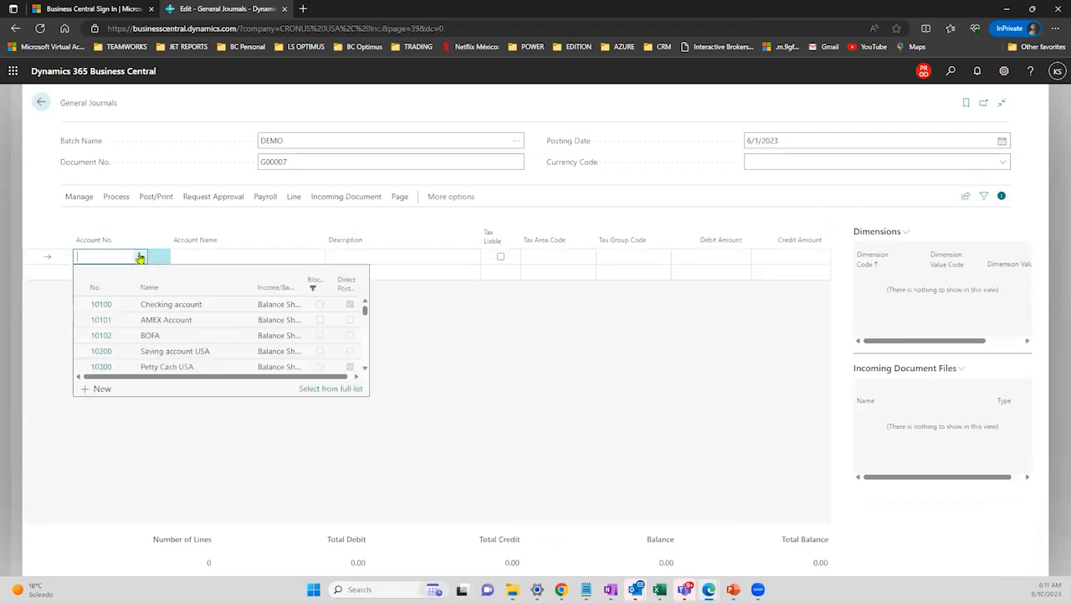
pyautogui.click(174, 352)
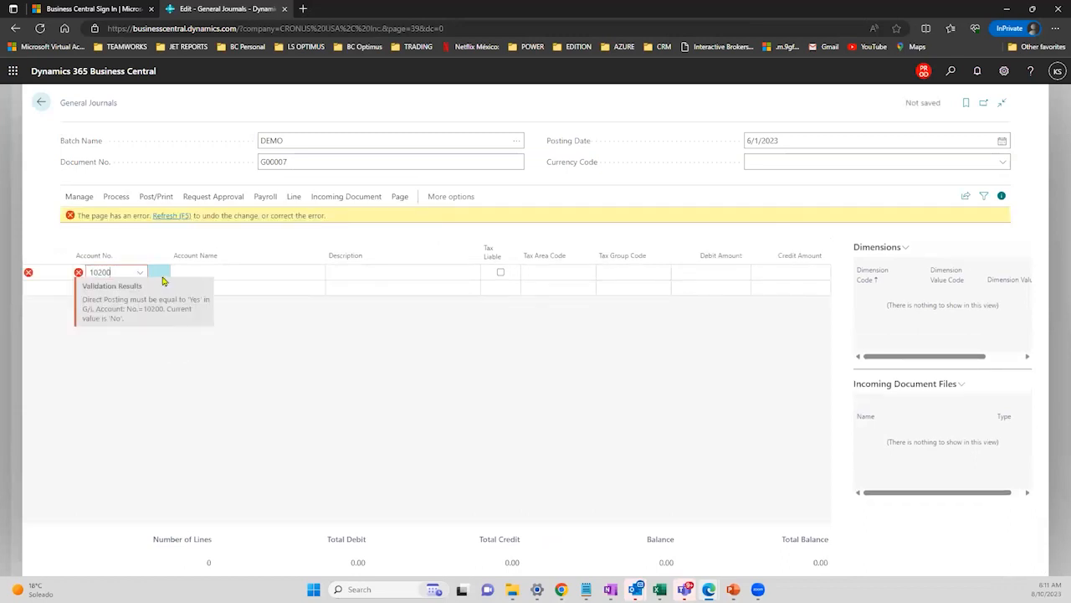
pyautogui.click(230, 344)
# - Set the first journal line's account to 10300, Petty Cash USA, with a debit amount of 100
pyautogui.click(136, 275)
pyautogui.click(141, 276)
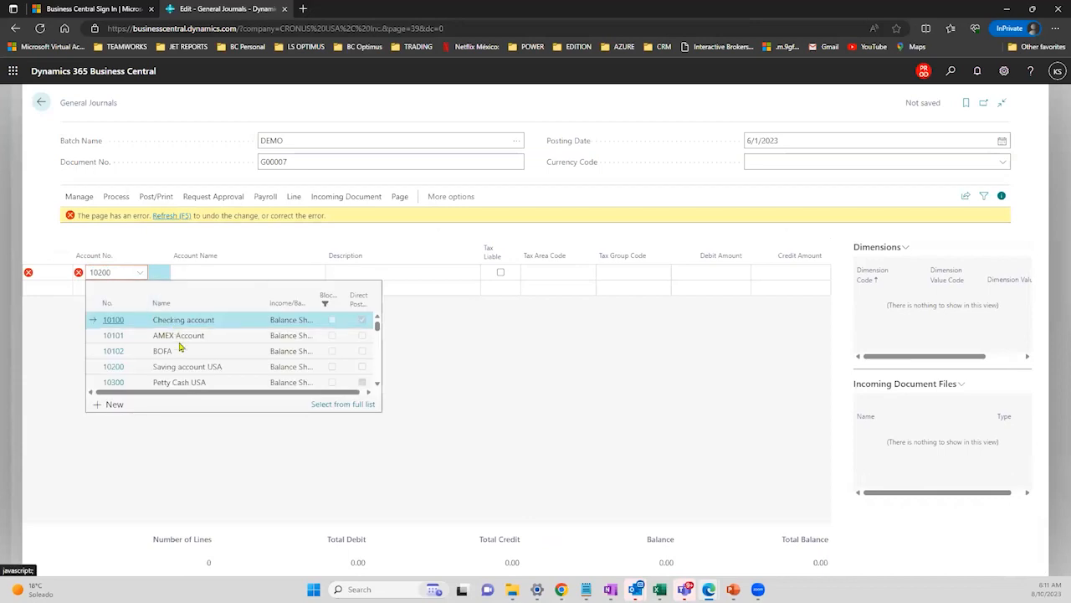
pyautogui.click(178, 386)
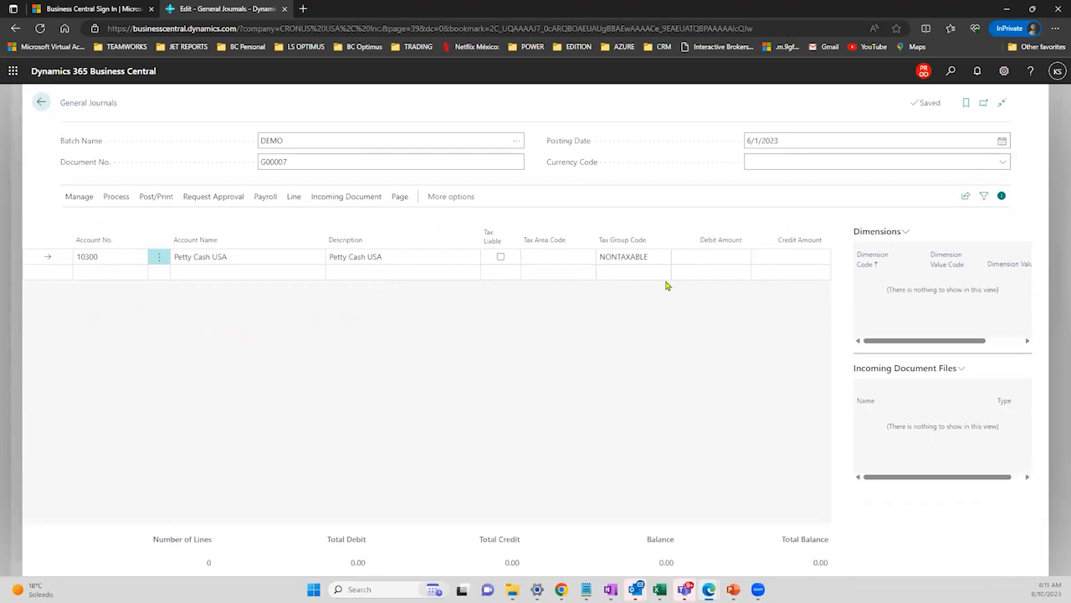
pyautogui.click(701, 257)
pyautogui.write('100')
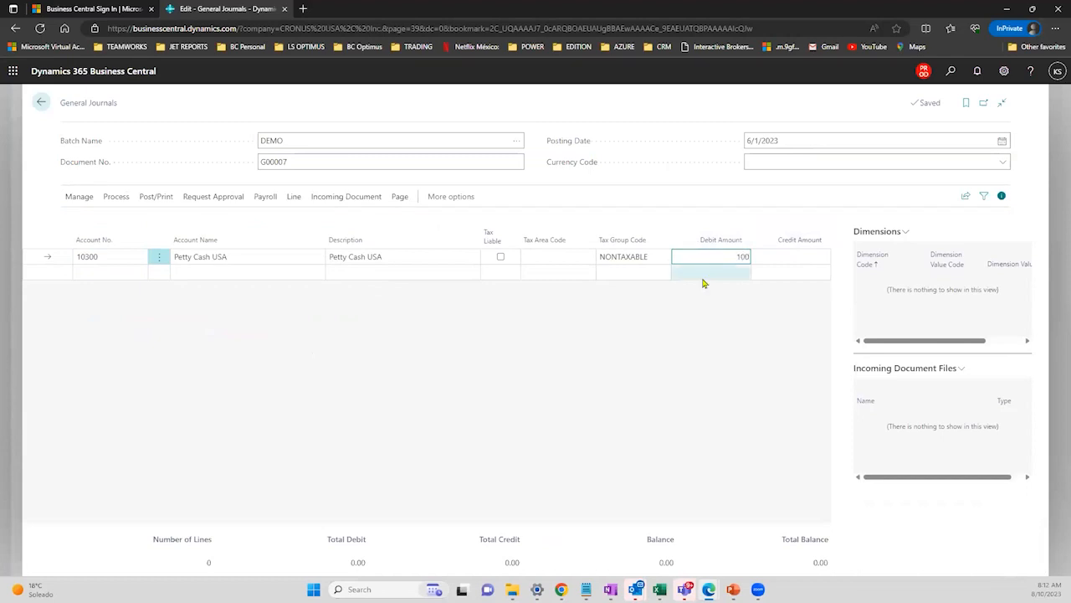
# - Add a second journal line for account 60100, Rent Expense, with a credit amount of 100
pyautogui.click(108, 274)
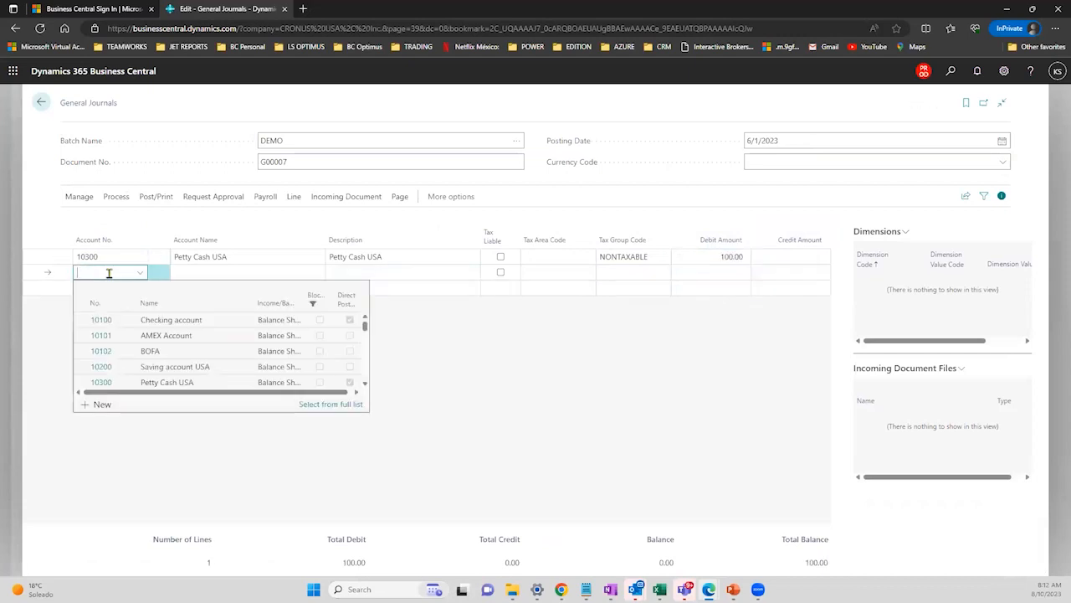
pyautogui.write('rent')
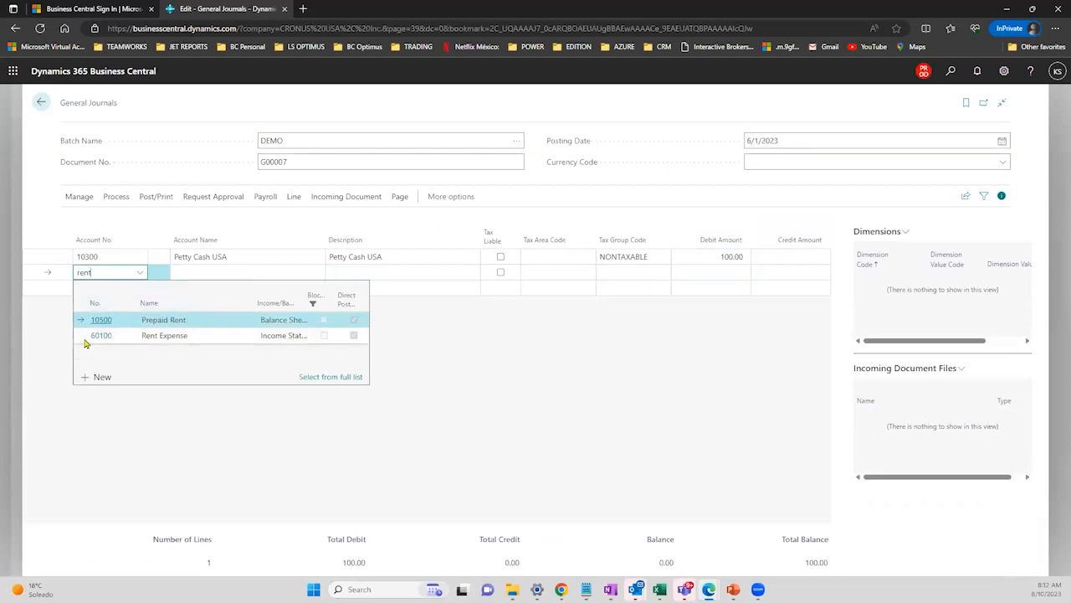
pyautogui.click(165, 337)
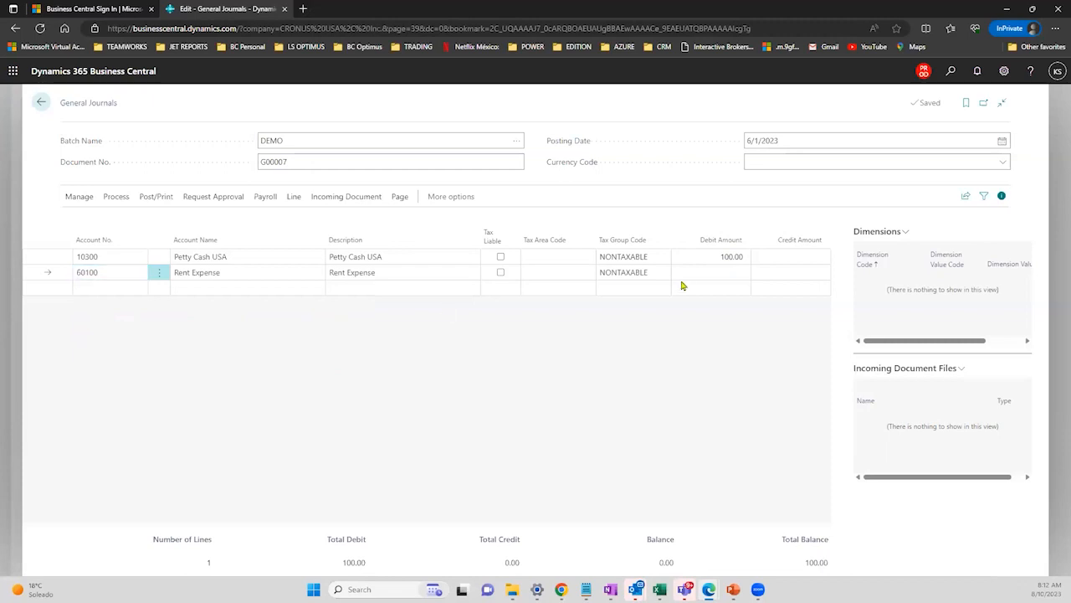
pyautogui.click(781, 268)
pyautogui.write('100')
pyautogui.press('Return')
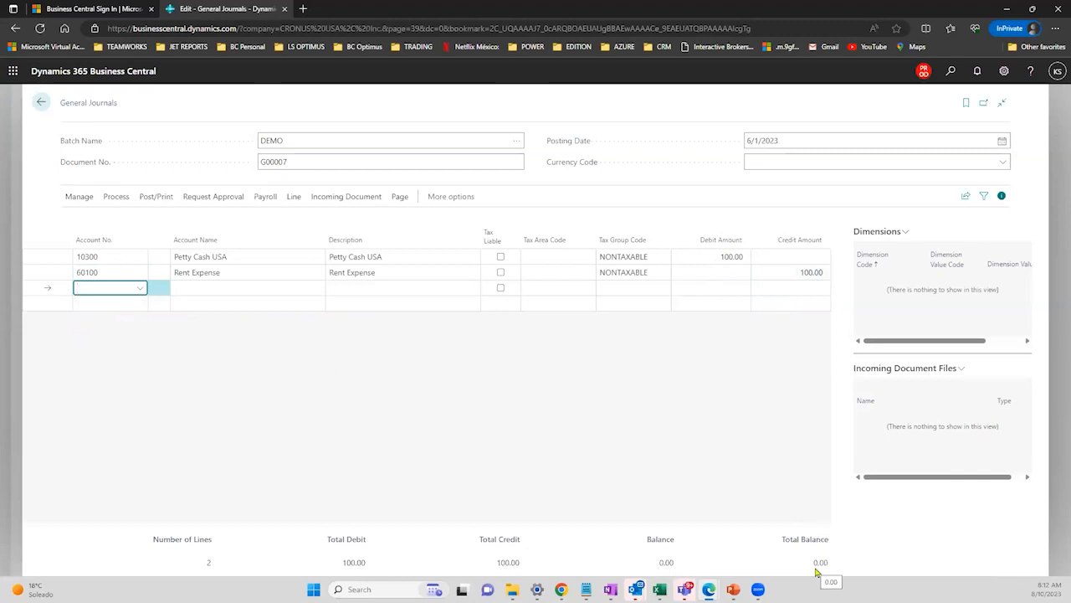
# - Clear the Petty Cash USA line's debit amount and enter 100 as its credit amount
pyautogui.click(718, 257)
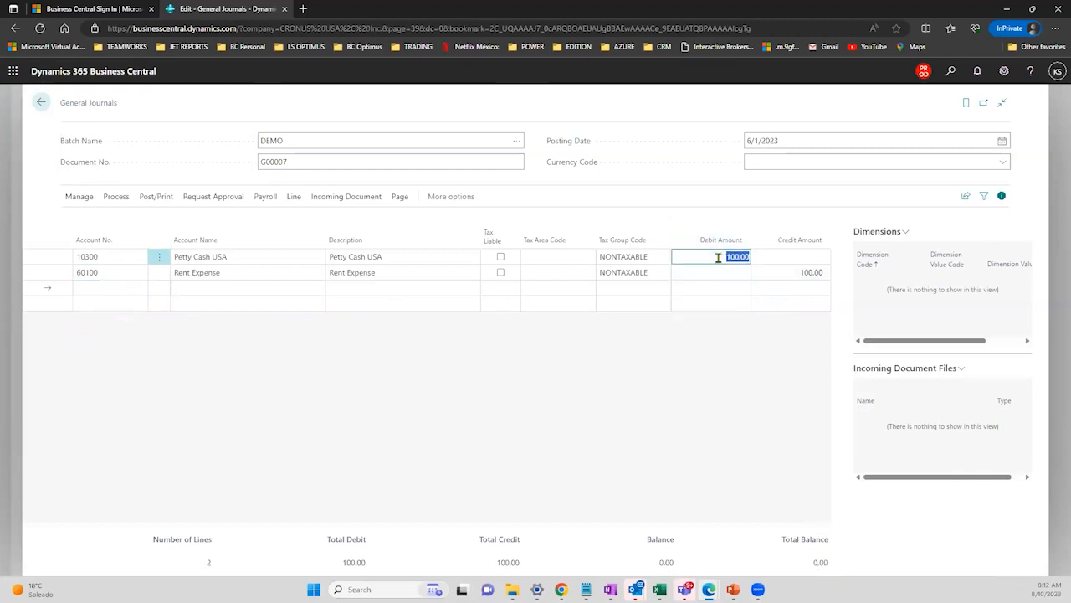
pyautogui.press('Delete')
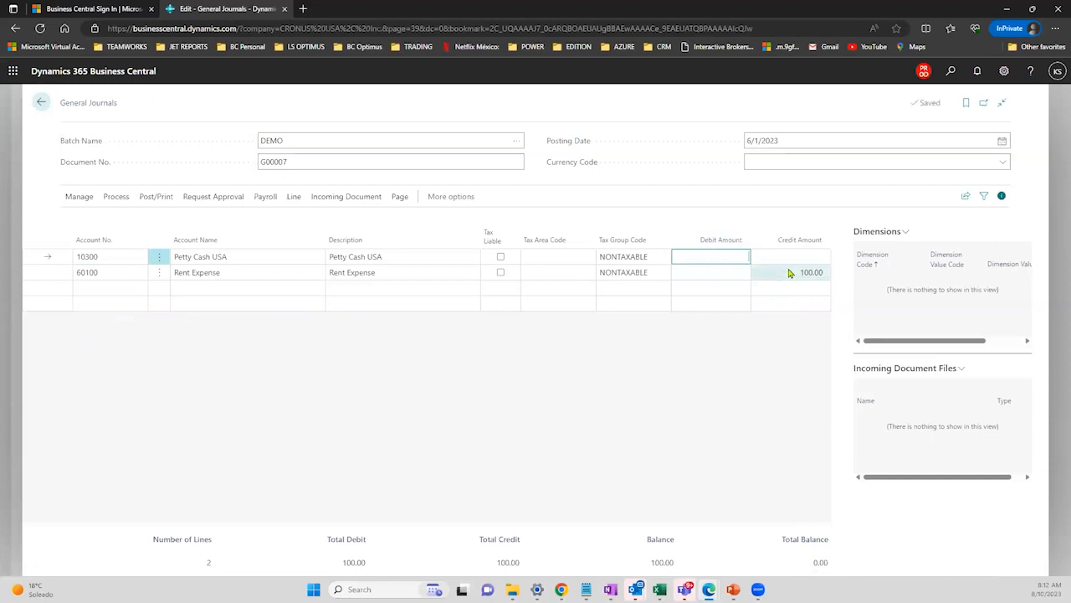
pyautogui.click(764, 260)
pyautogui.write('100')
pyautogui.click(775, 340)
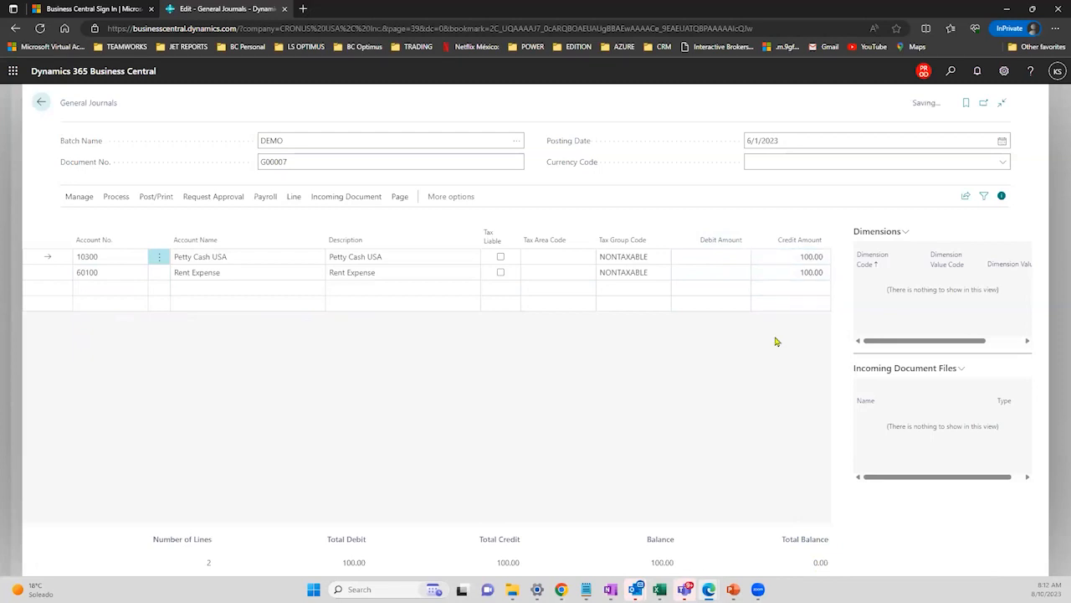
# - Clear the Rent Expense line's credit amount, enter 100 as its debit amount, and recheck both lines' amounts
pyautogui.click(785, 271)
pyautogui.press('Delete')
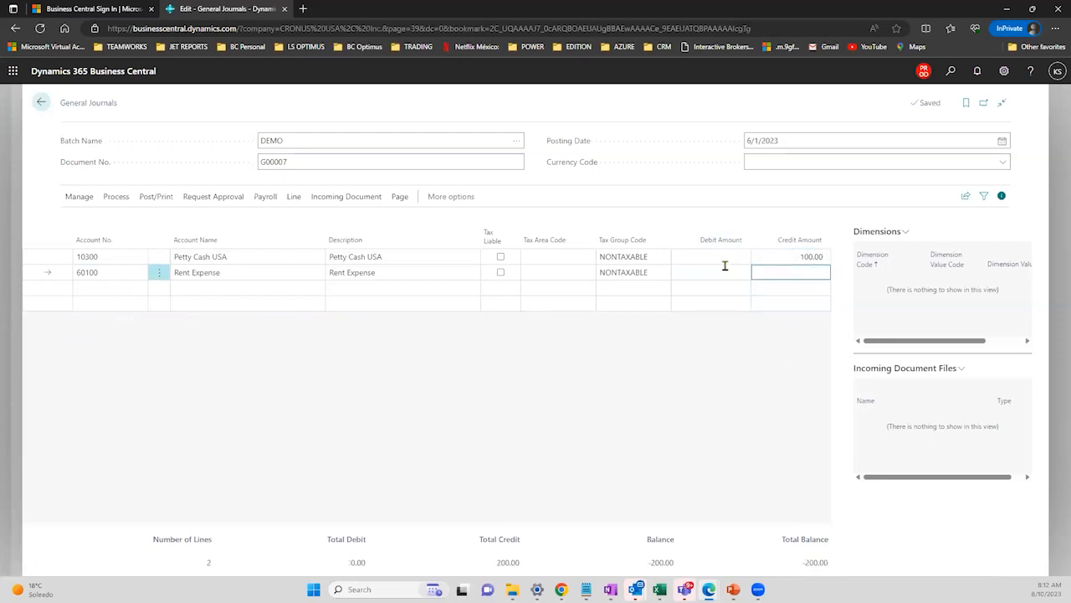
pyautogui.click(722, 272)
pyautogui.write('100')
pyautogui.press('Tab')
pyautogui.click(802, 331)
pyautogui.click(790, 259)
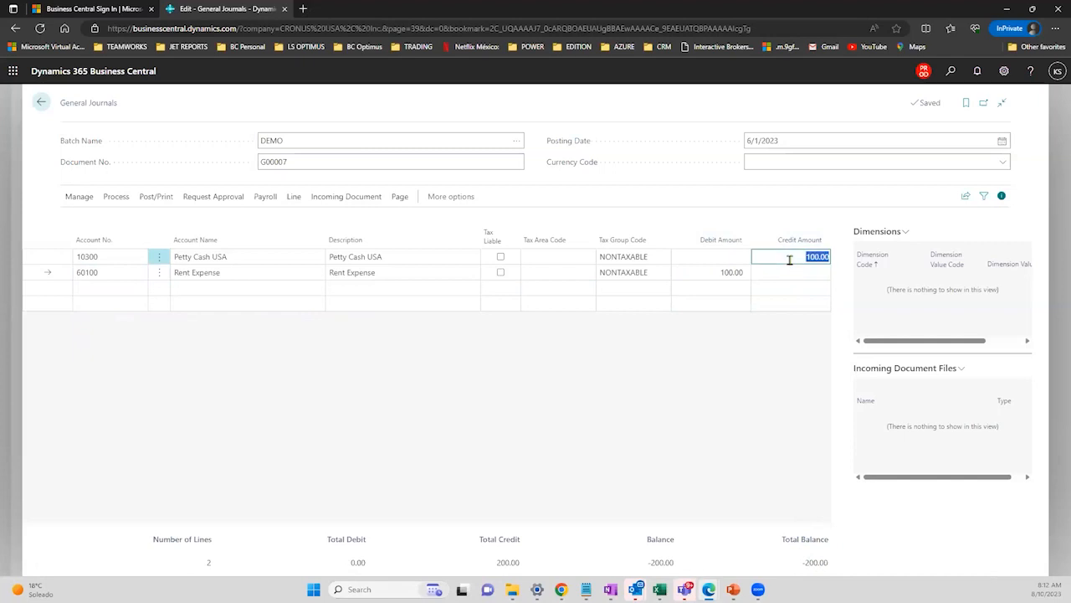
pyautogui.click(715, 244)
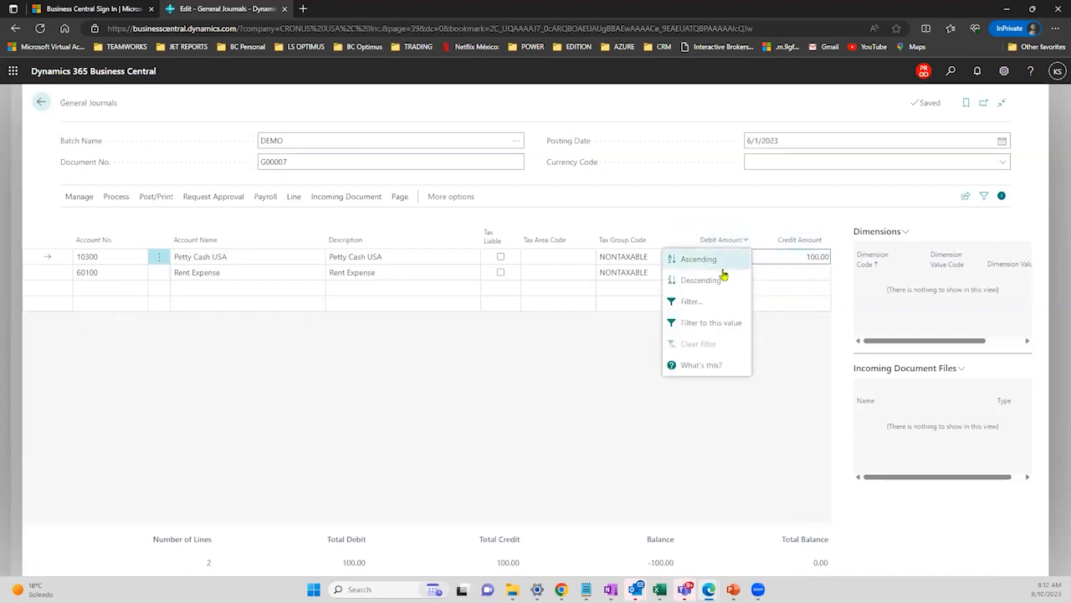
pyautogui.click(790, 335)
pyautogui.click(799, 273)
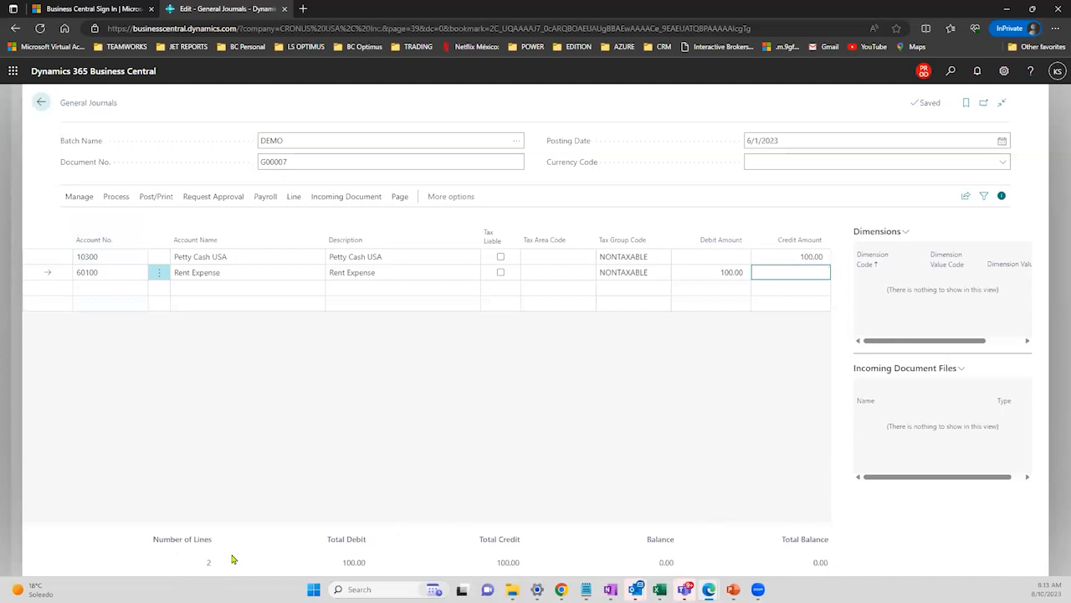
# - Assign the DEPARTMENT dimension with value ADM to the Rent Expense line and look over the other department values
pyautogui.click(155, 196)
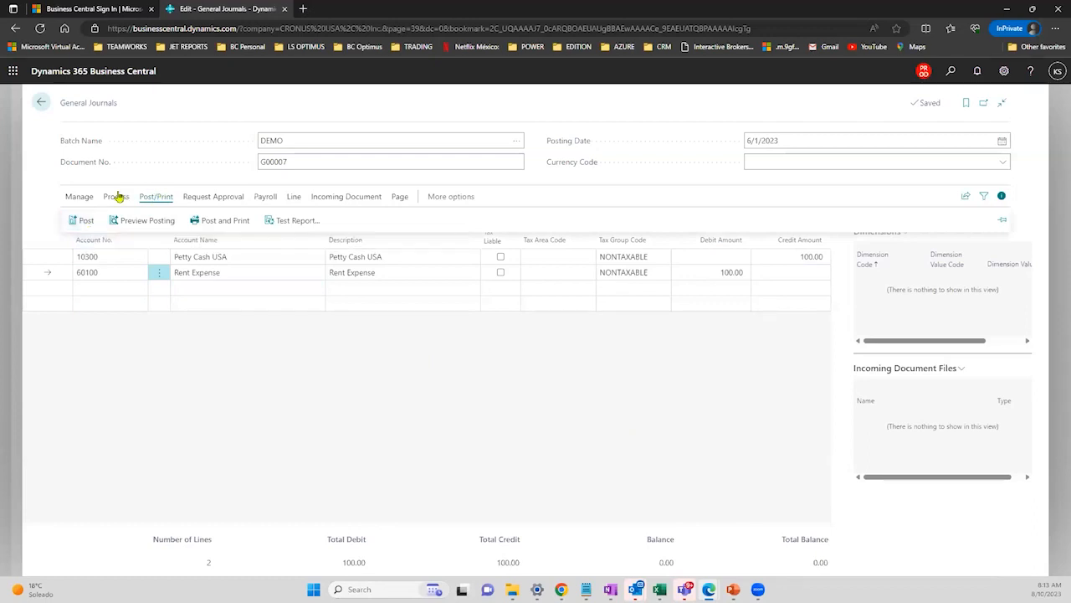
pyautogui.click(87, 195)
pyautogui.click(114, 197)
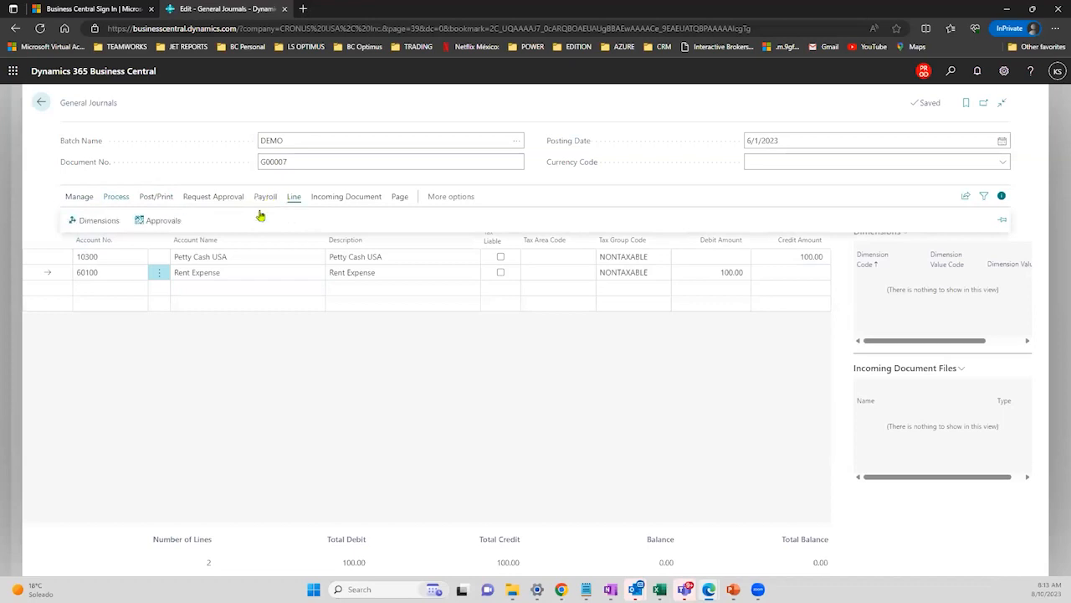
pyautogui.click(97, 221)
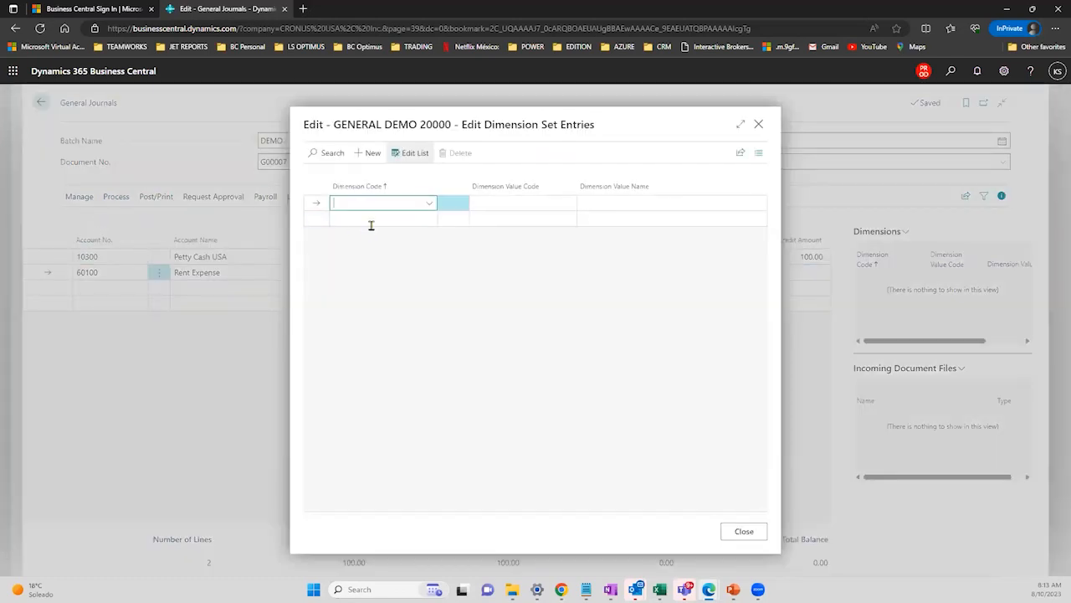
pyautogui.click(433, 202)
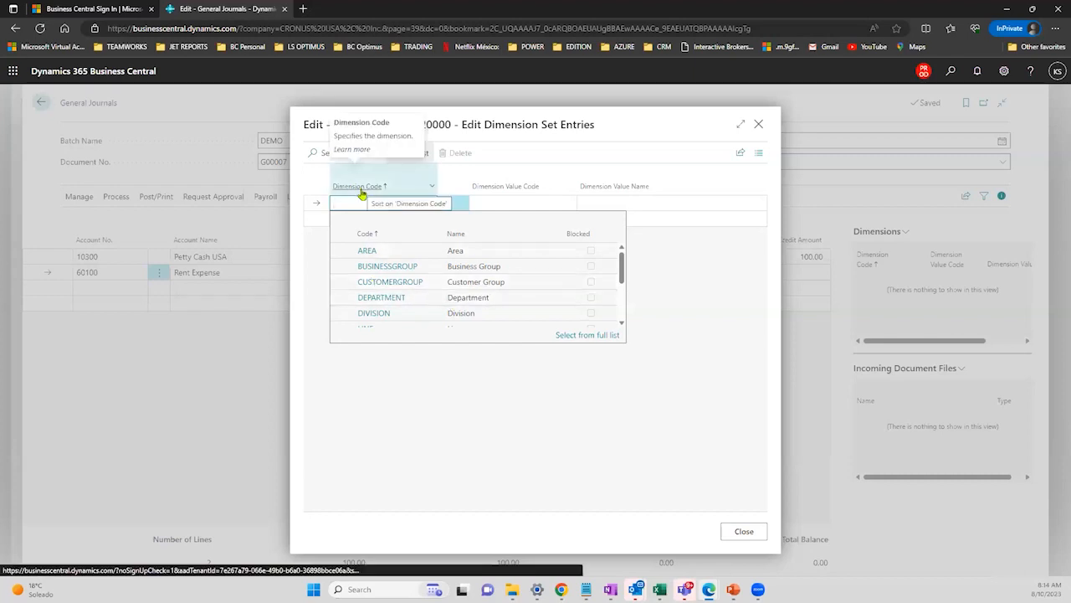
pyautogui.click(412, 301)
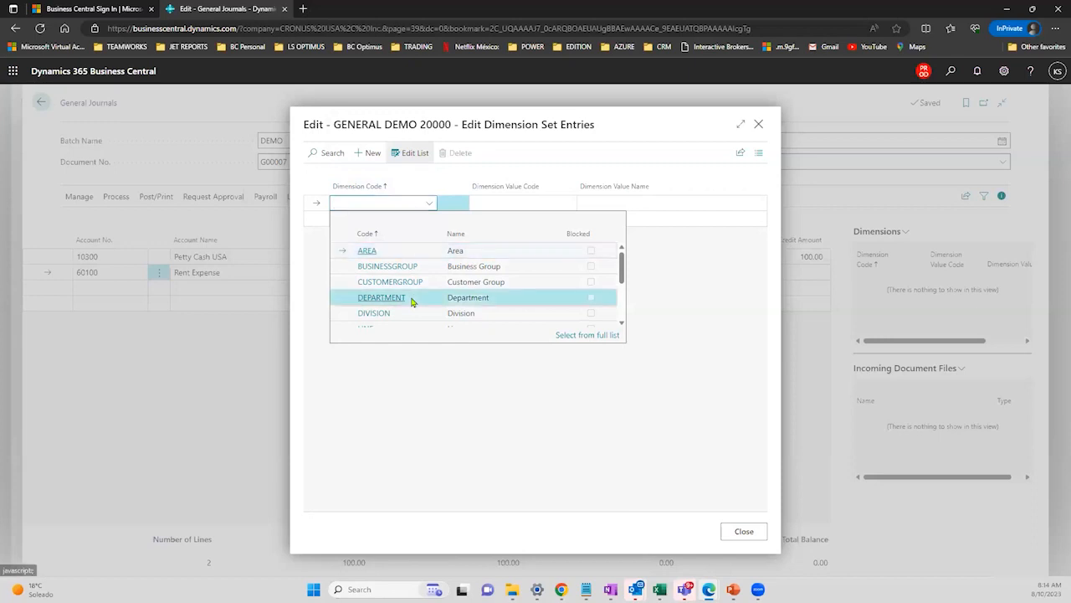
pyautogui.click(504, 201)
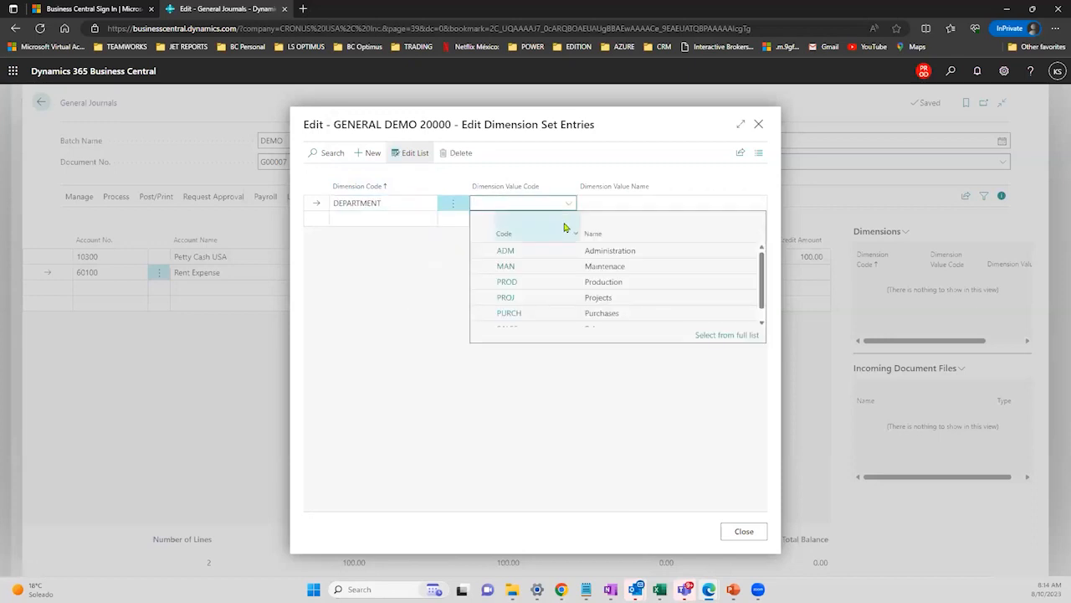
pyautogui.click(564, 254)
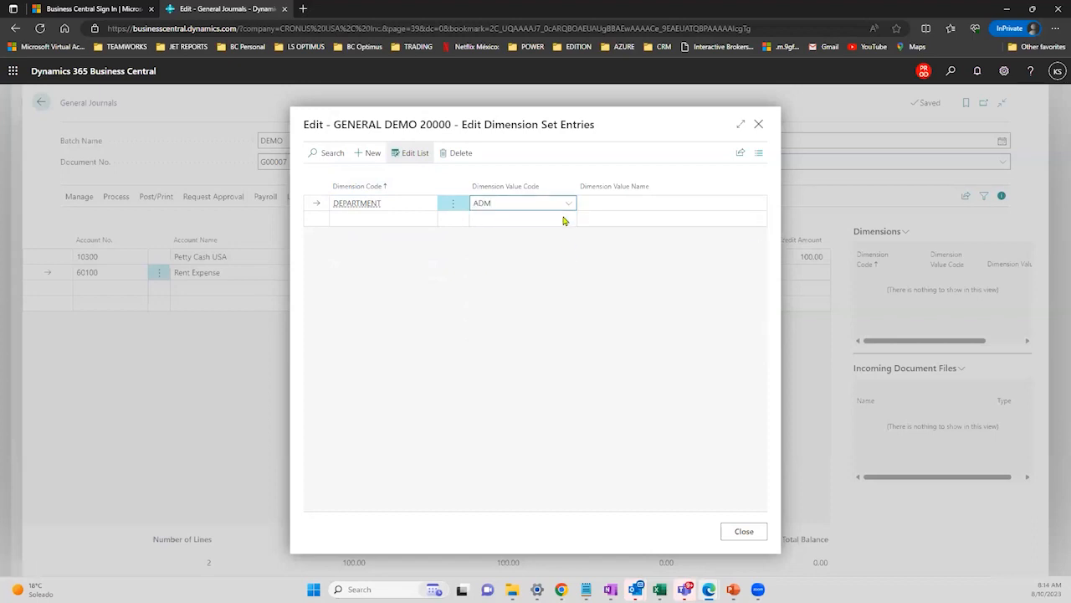
pyautogui.click(571, 207)
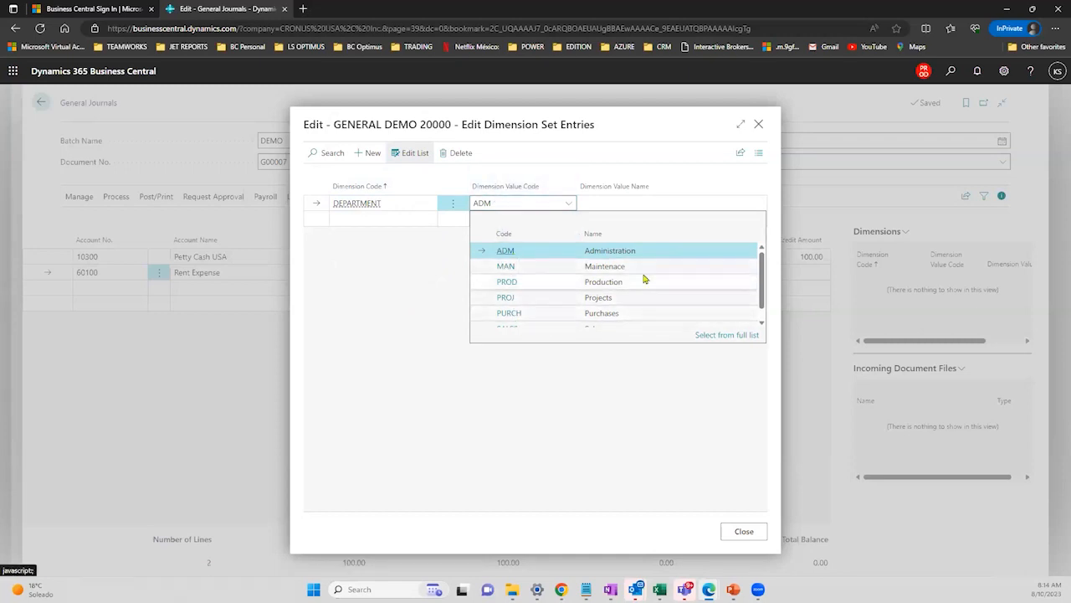
pyautogui.moveTo(763, 274)
pyautogui.mouseDown()
pyautogui.moveTo(764, 289)
pyautogui.moveTo(765, 272)
pyautogui.mouseUp()
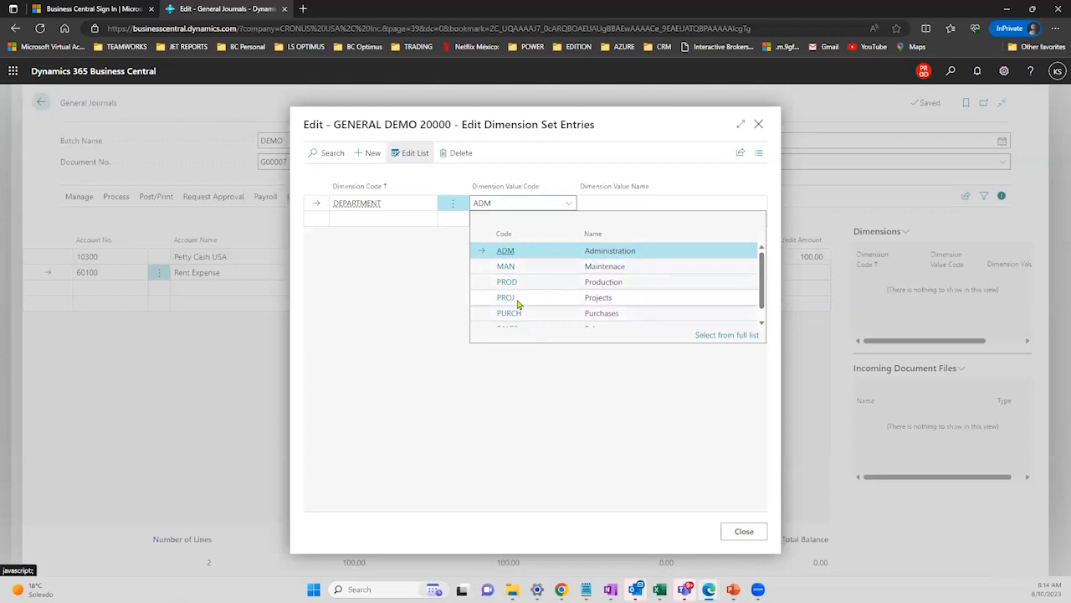
# - Search for "dimension" and open the Dimensions page
pyautogui.click(951, 70)
pyautogui.write('dimension')
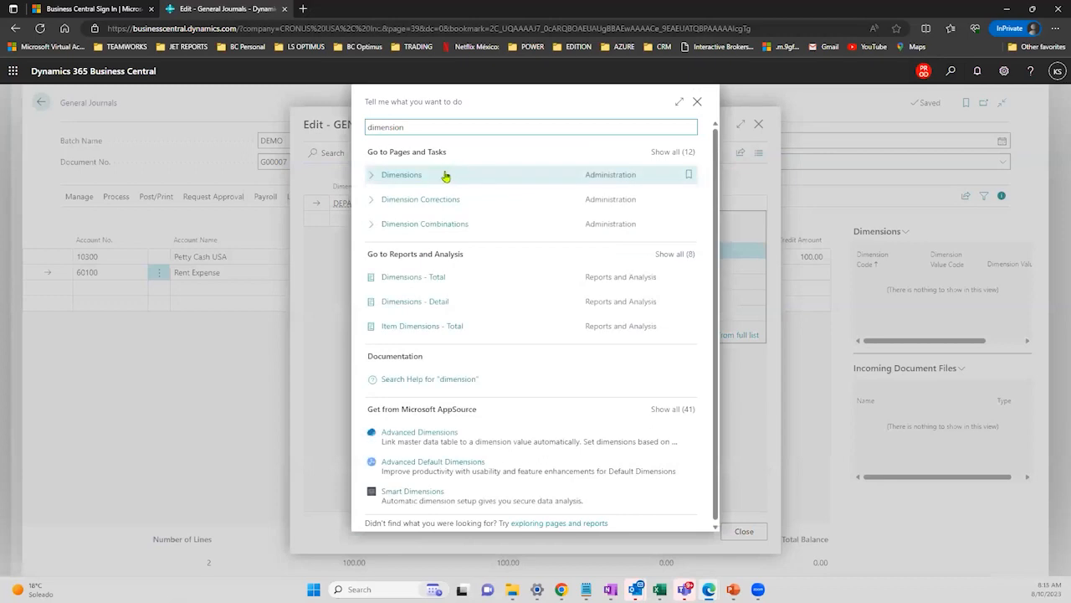
pyautogui.click(446, 176)
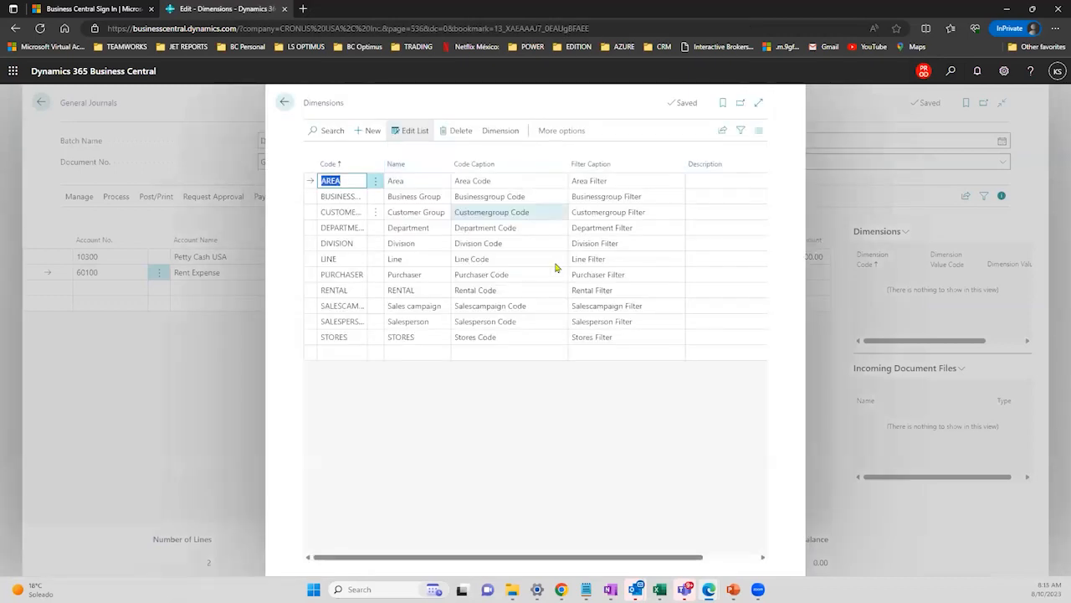
# - Review the dimension values of the Business Group dimension and return to the dimensions list
pyautogui.click(404, 199)
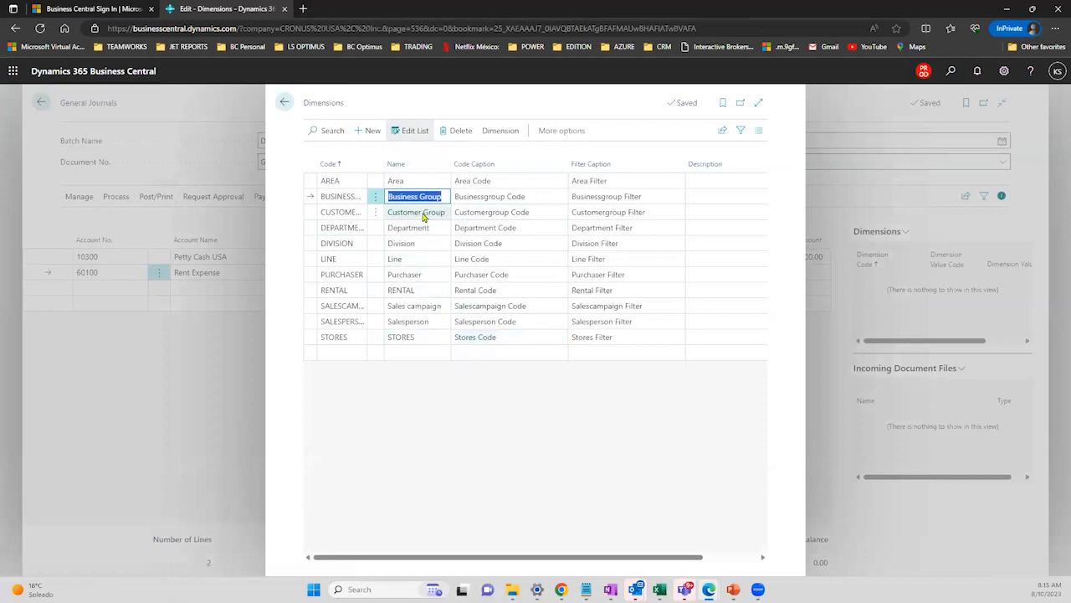
pyautogui.click(499, 134)
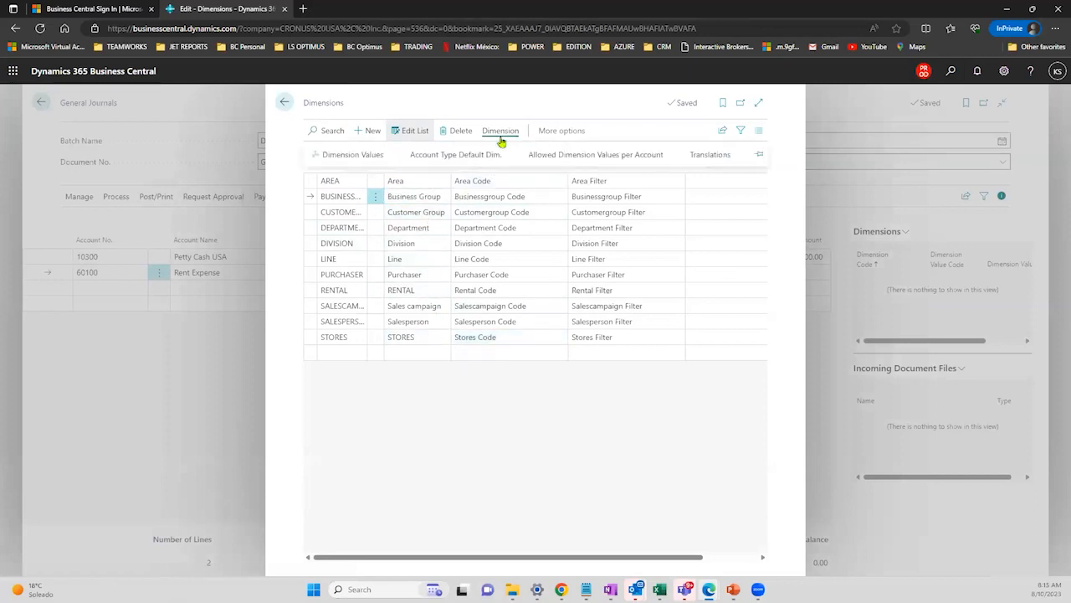
pyautogui.click(369, 156)
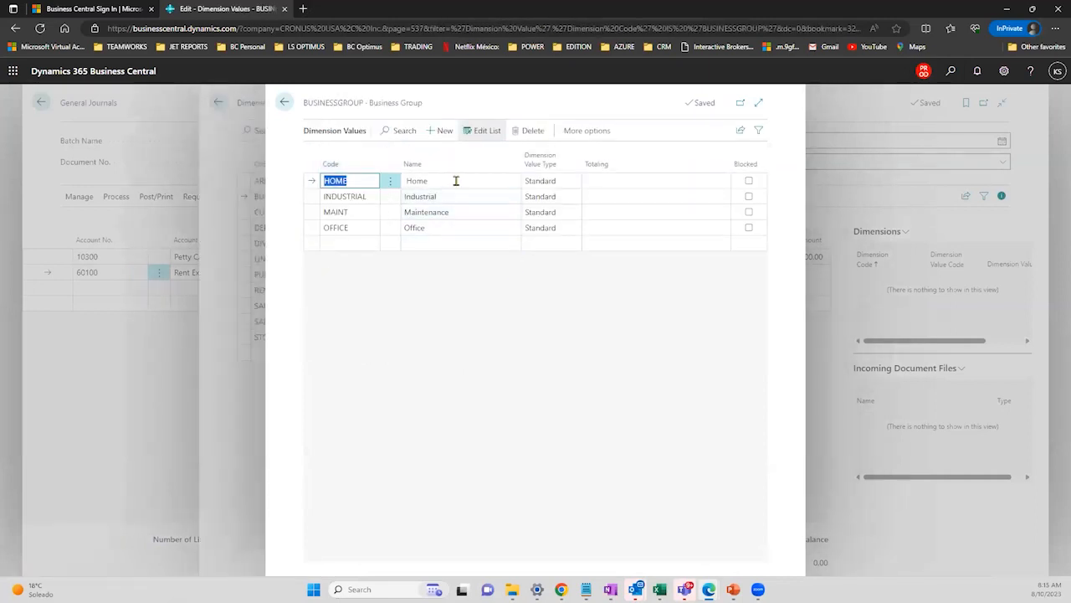
pyautogui.click(455, 181)
pyautogui.click(447, 199)
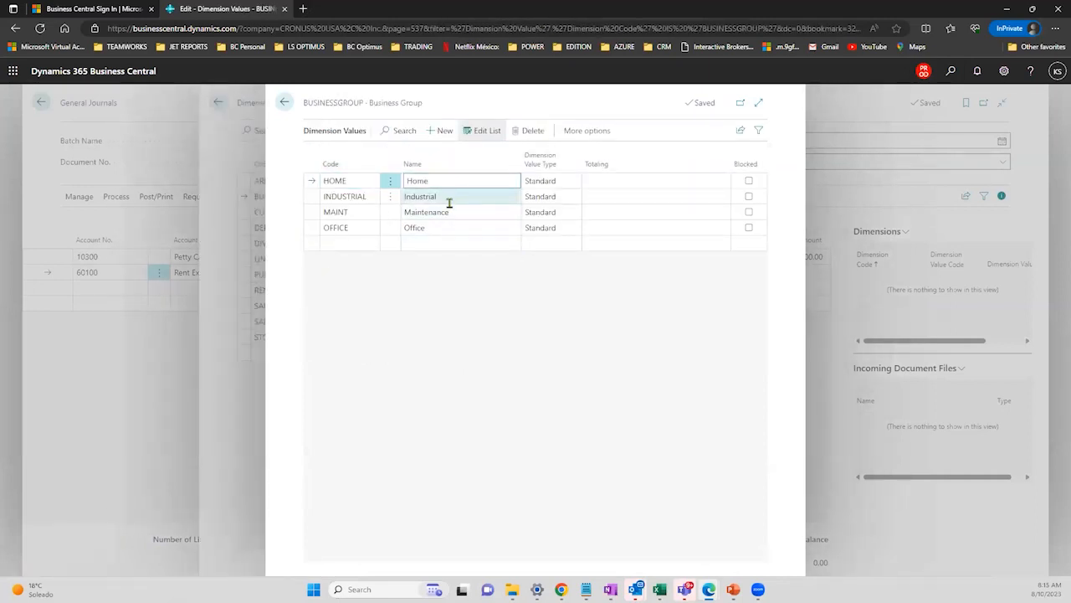
pyautogui.click(449, 213)
pyautogui.click(444, 228)
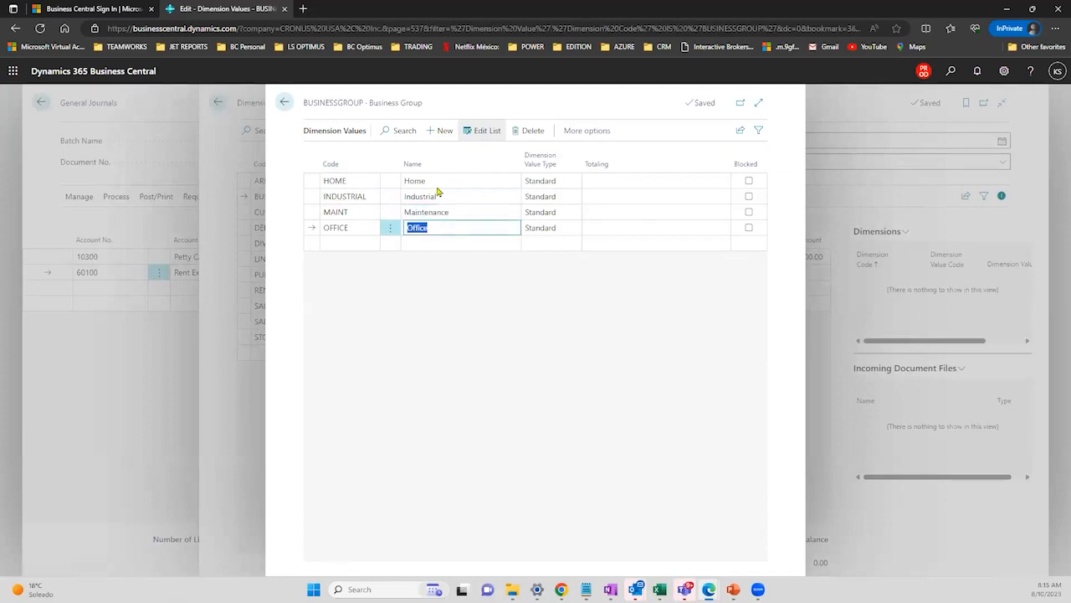
pyautogui.click(284, 103)
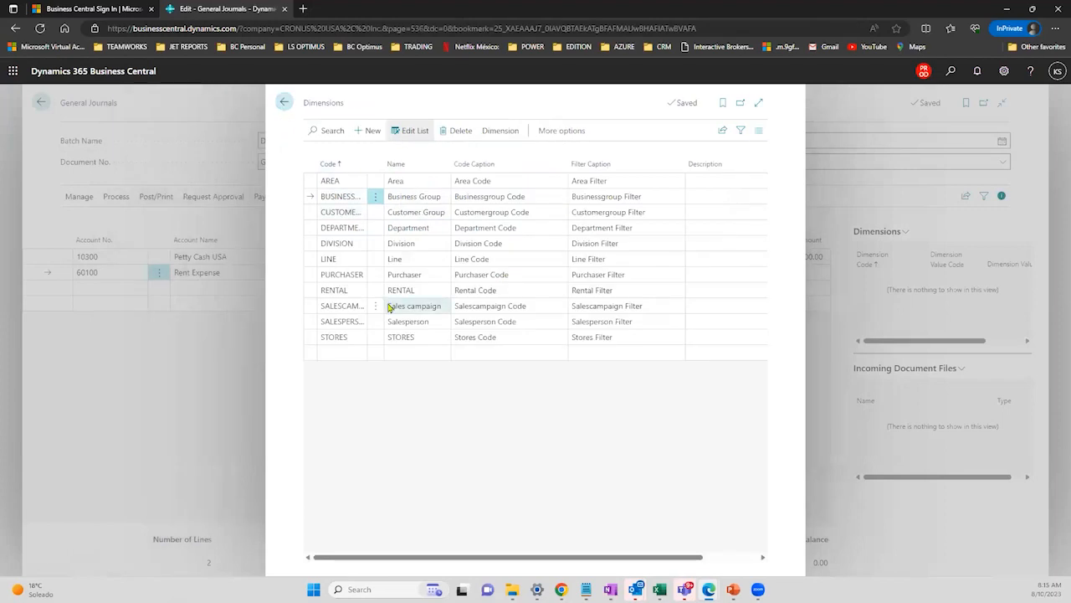
# - Review the Area dimension's values, including the Europe and America totals, and return to the dimensions list
pyautogui.click(491, 181)
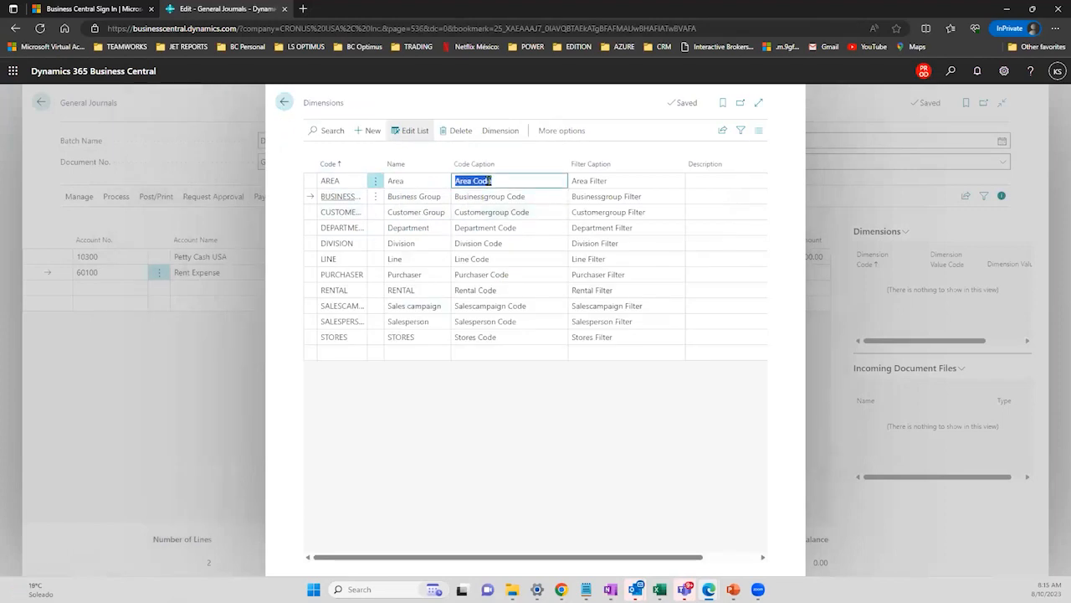
pyautogui.click(498, 131)
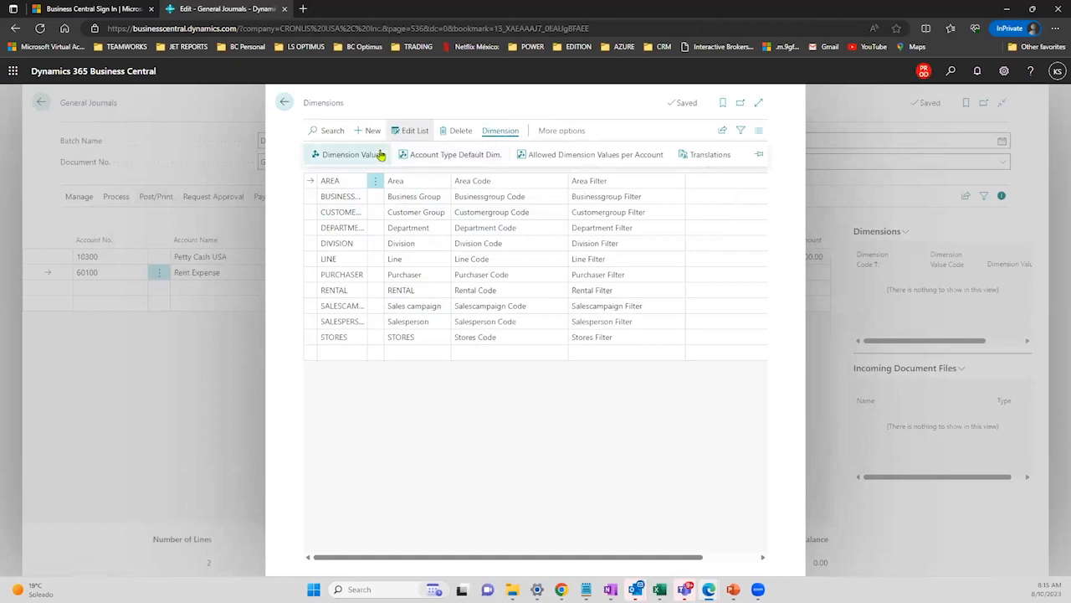
pyautogui.click(378, 155)
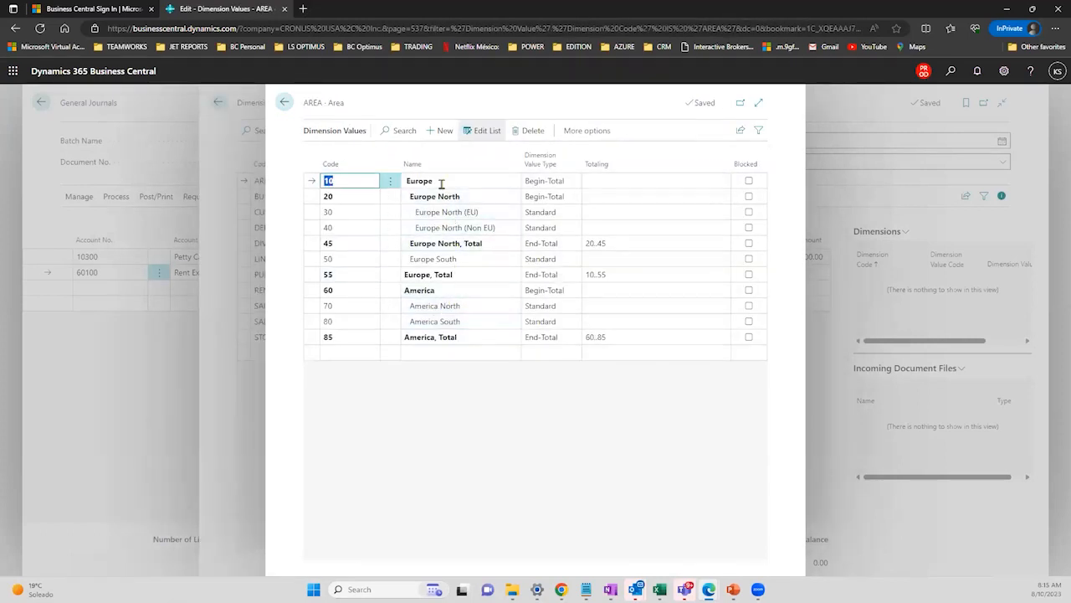
pyautogui.click(497, 245)
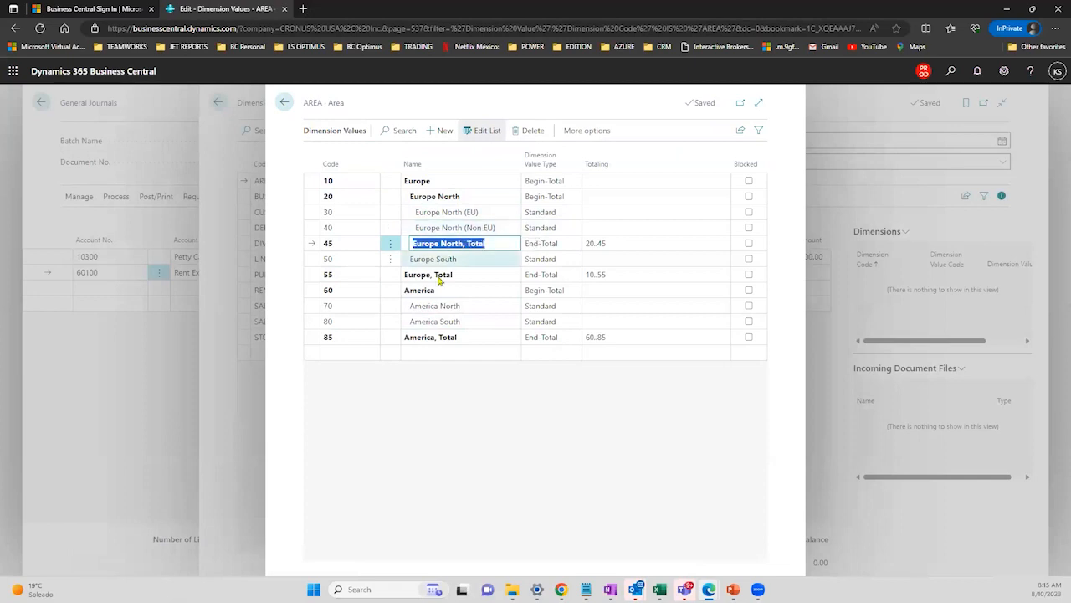
pyautogui.click(461, 307)
pyautogui.click(461, 321)
pyautogui.click(462, 337)
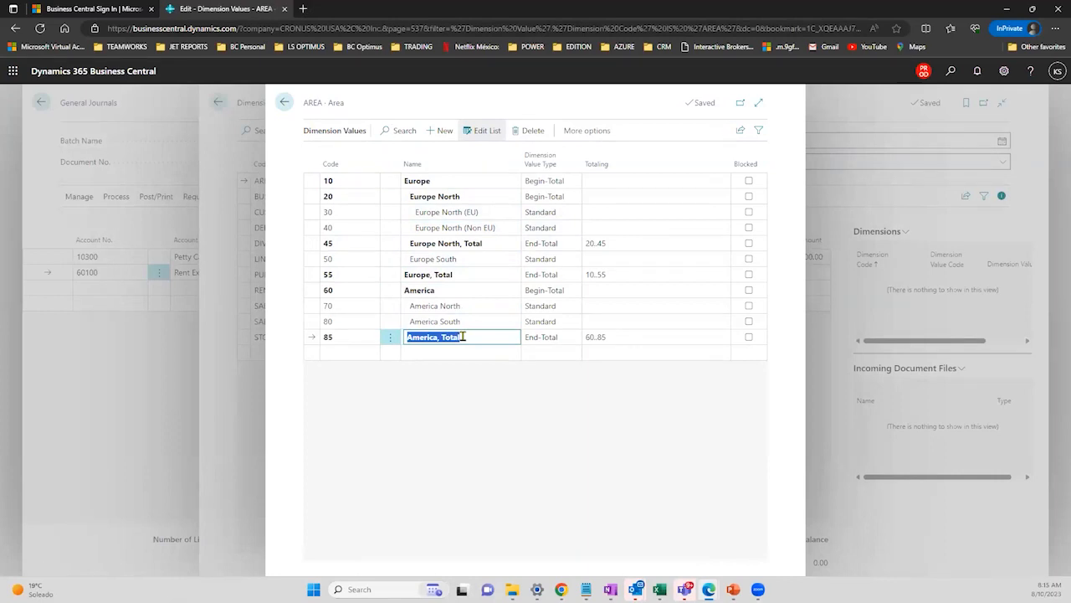
pyautogui.click(423, 382)
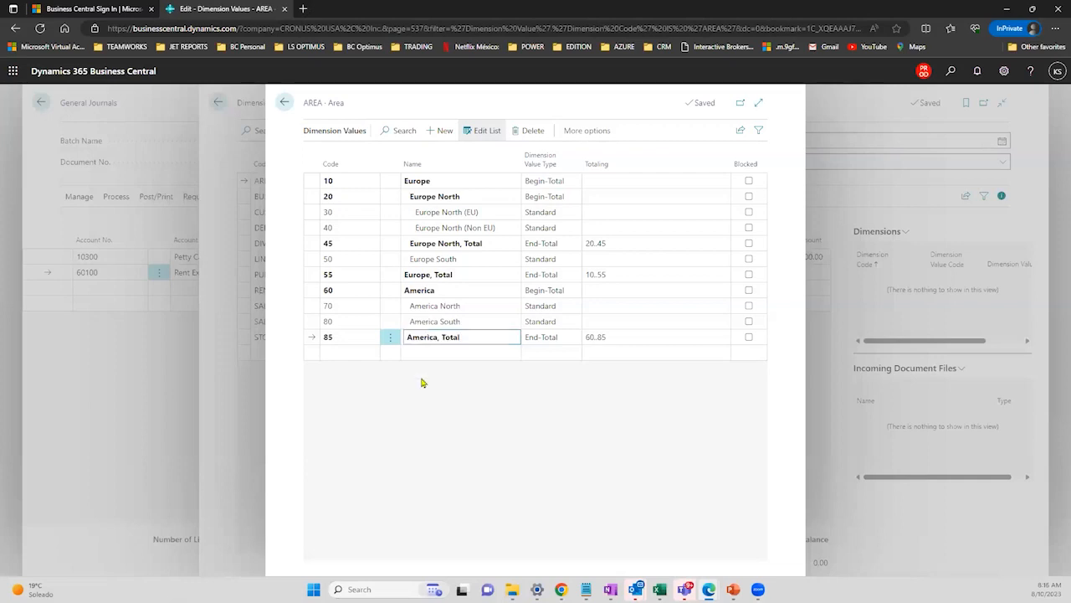
pyautogui.click(286, 103)
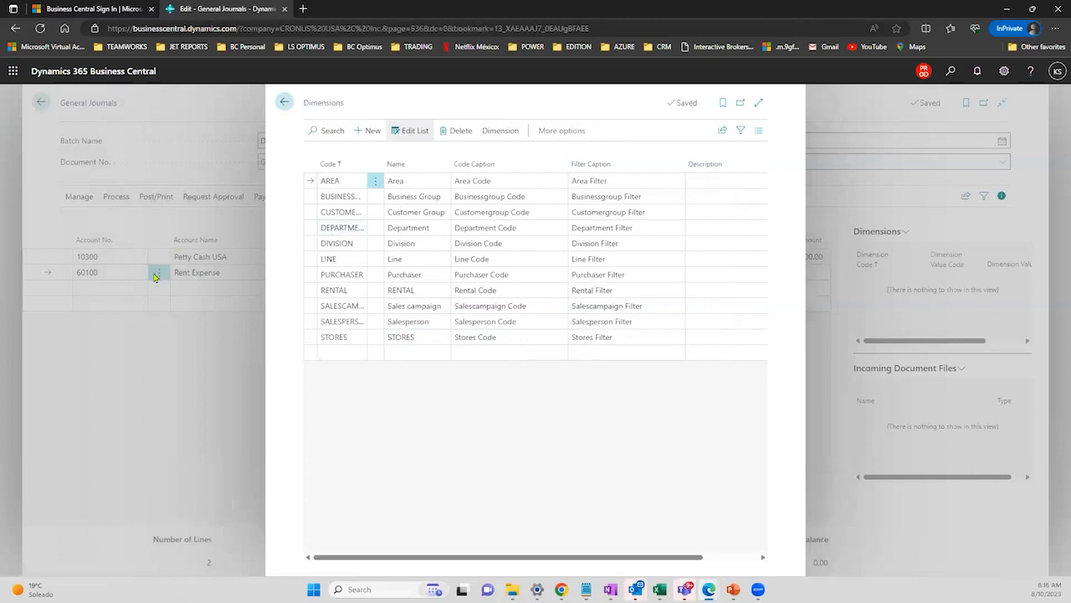
# - Review the DEPARTMENT dimension's values and go back to the Rent Expense line's dimension set entries
pyautogui.click(358, 230)
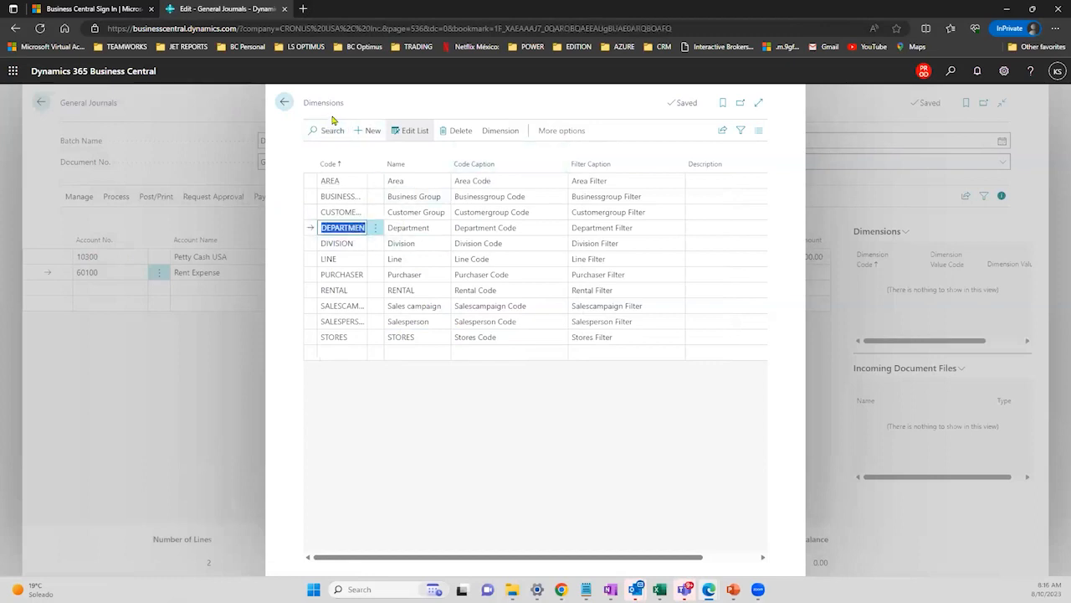
pyautogui.click(491, 134)
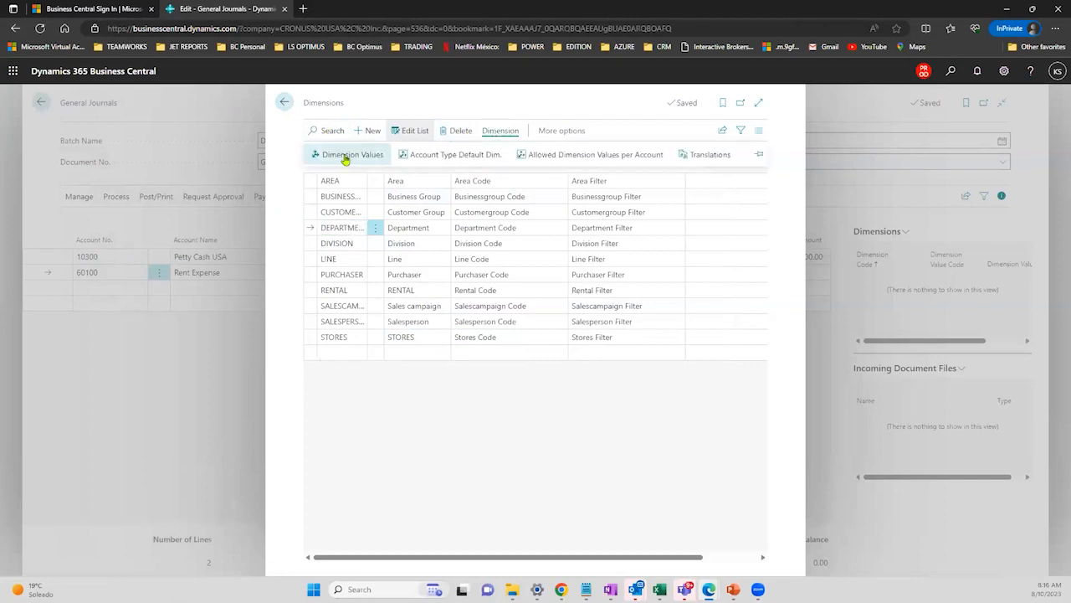
pyautogui.click(345, 153)
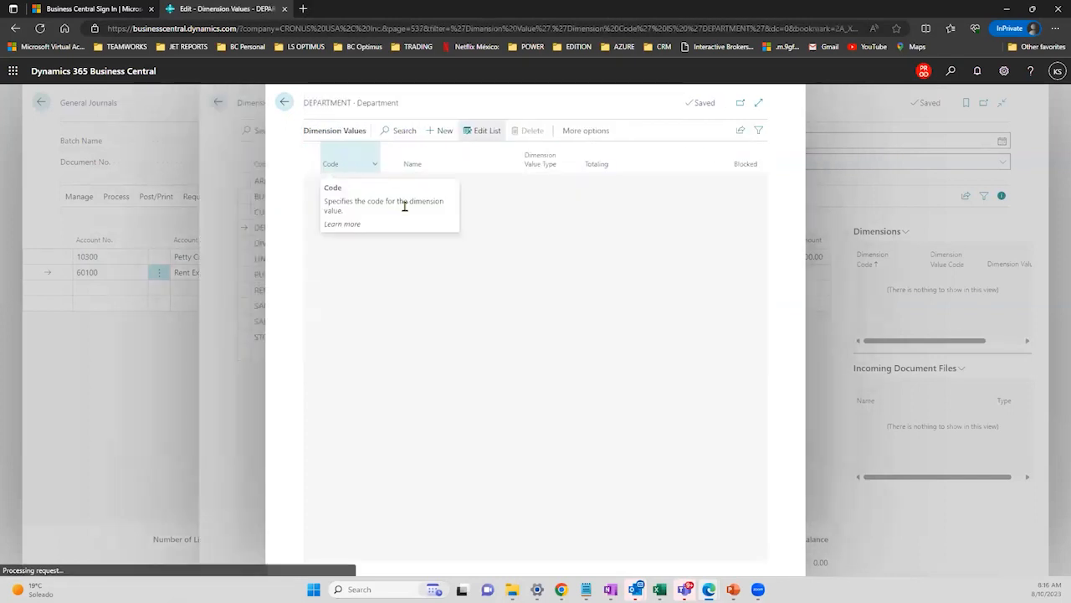
pyautogui.click(461, 184)
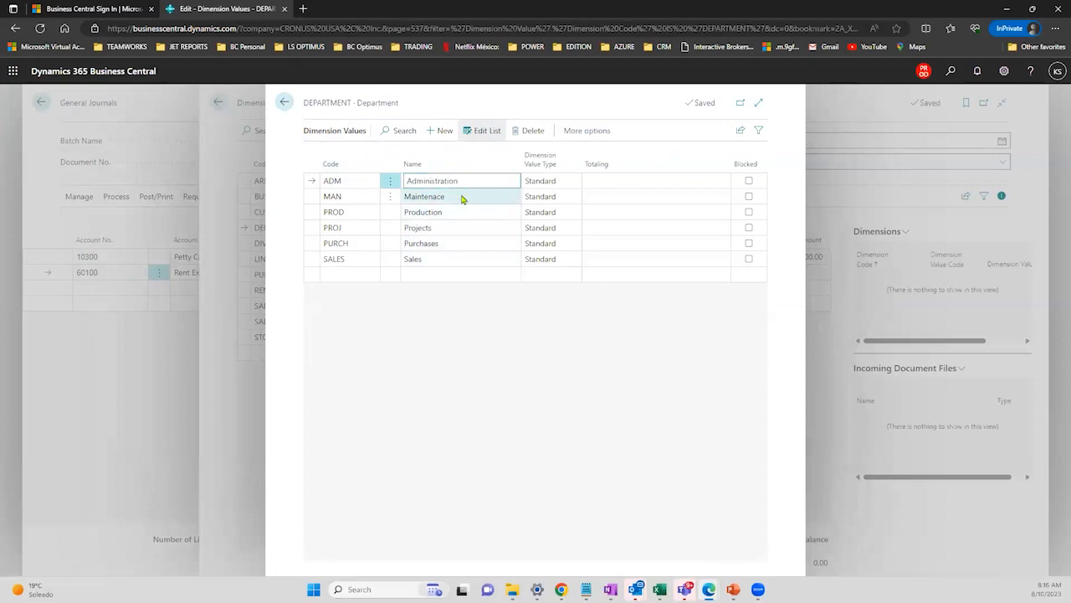
pyautogui.click(461, 197)
pyautogui.click(465, 214)
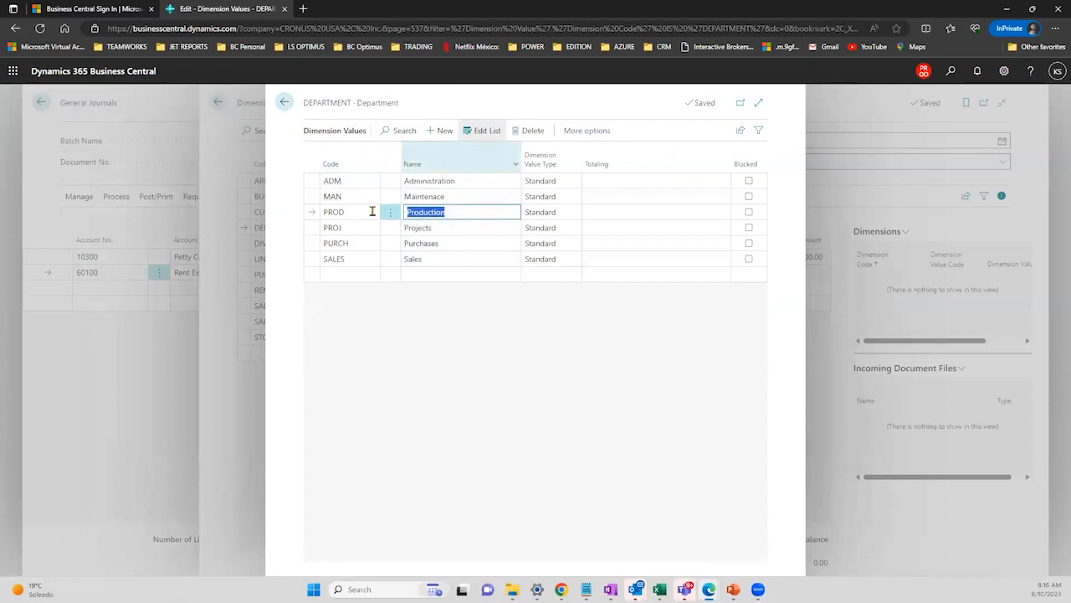
pyautogui.click(285, 103)
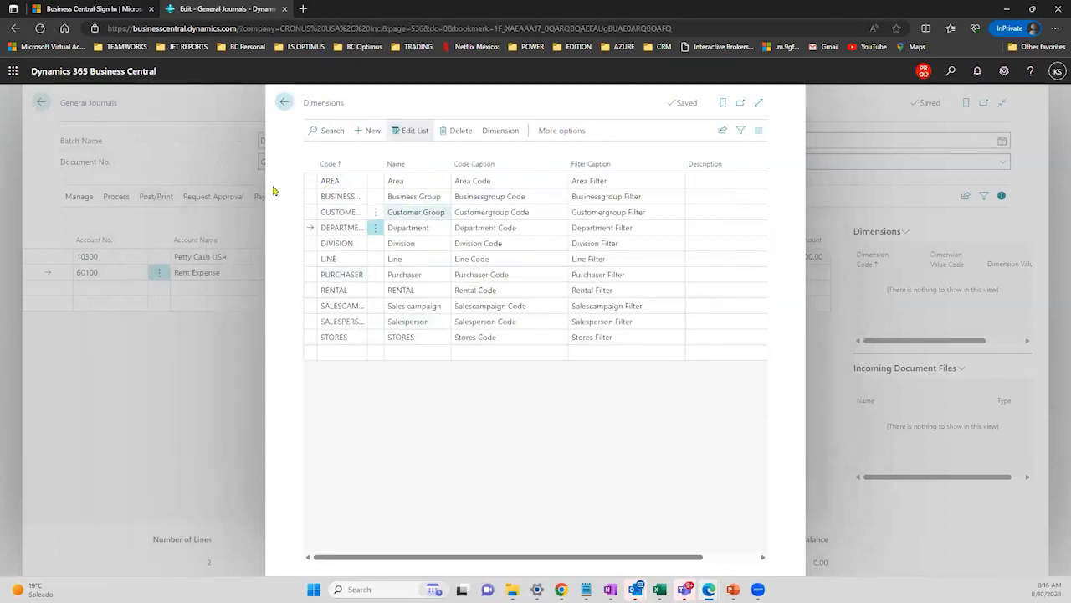
pyautogui.click(284, 103)
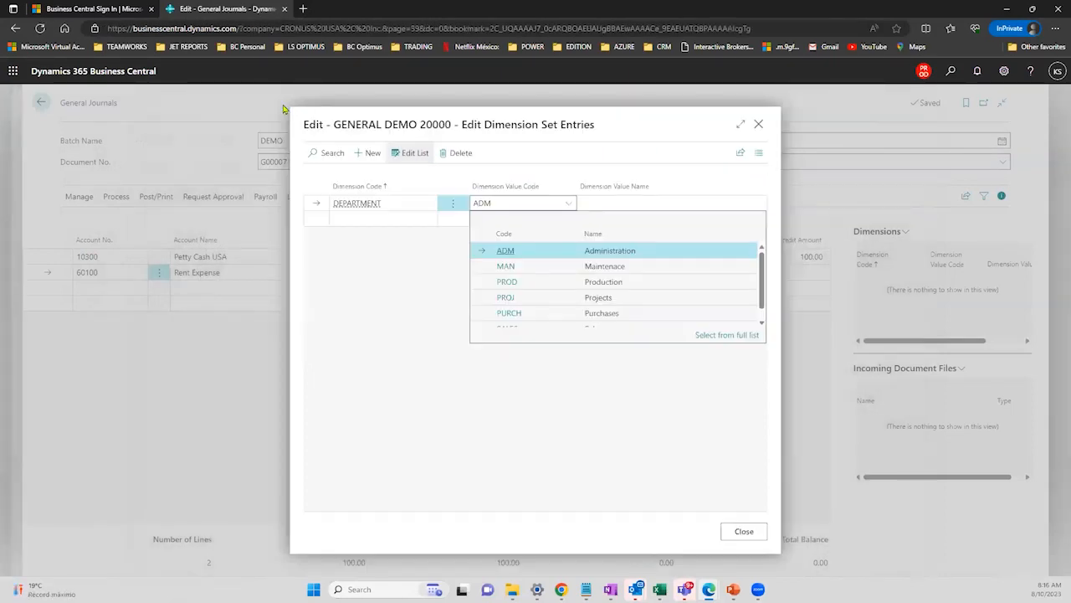
# - Keep ADM as the DEPARTMENT value for the Rent Expense line and close its dimension set entries
pyautogui.click(403, 277)
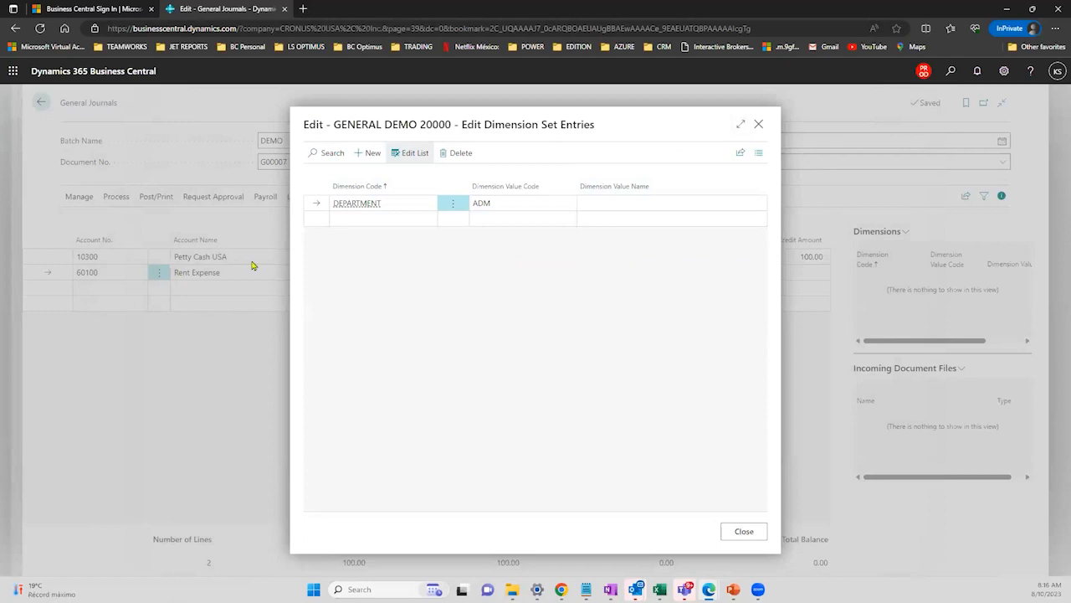
pyautogui.click(500, 199)
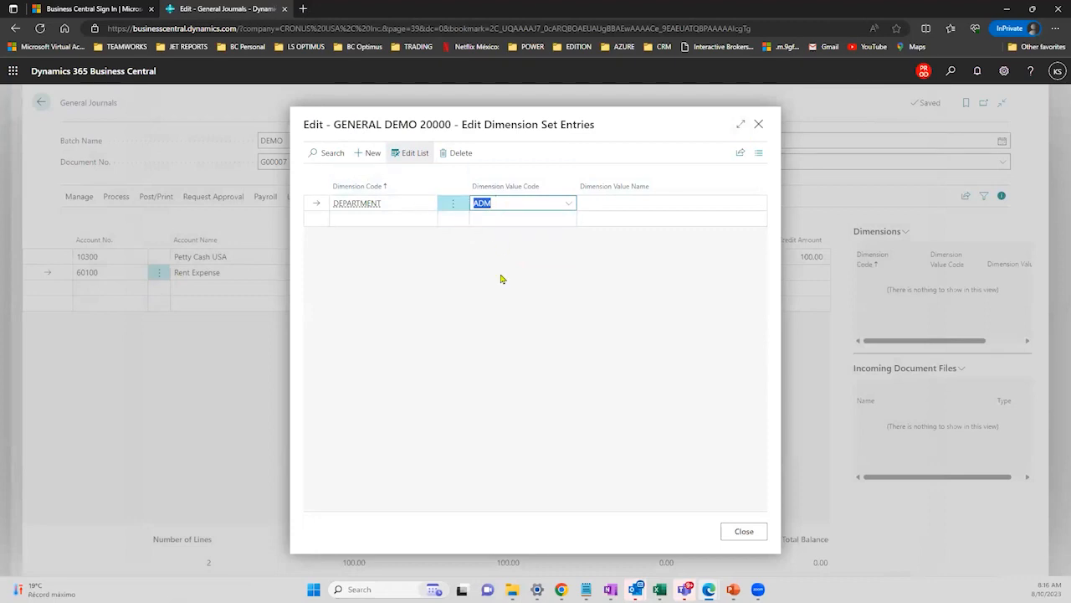
pyautogui.click(568, 262)
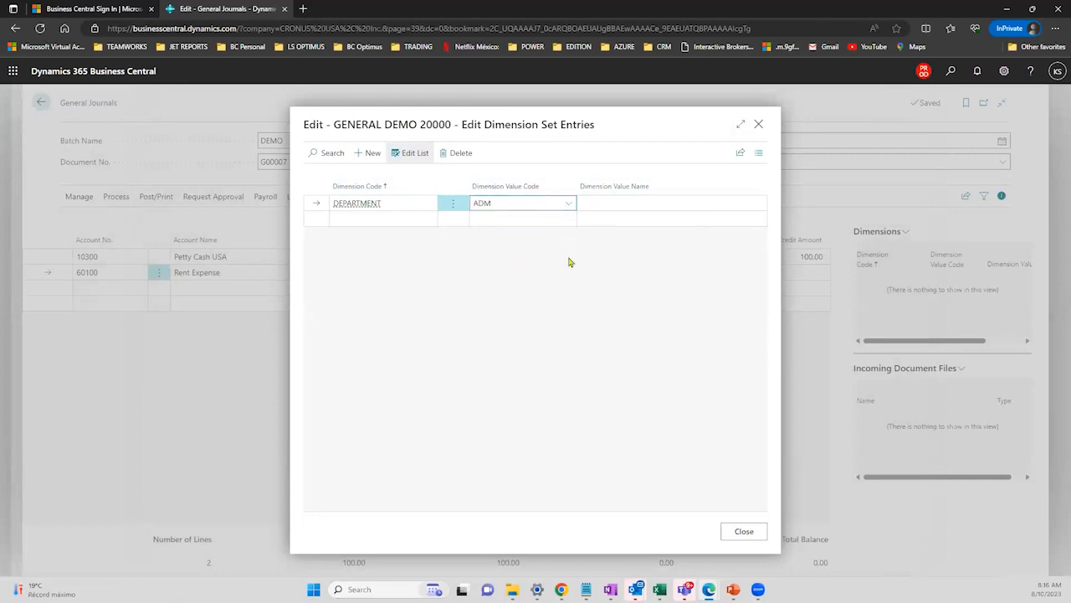
pyautogui.click(744, 532)
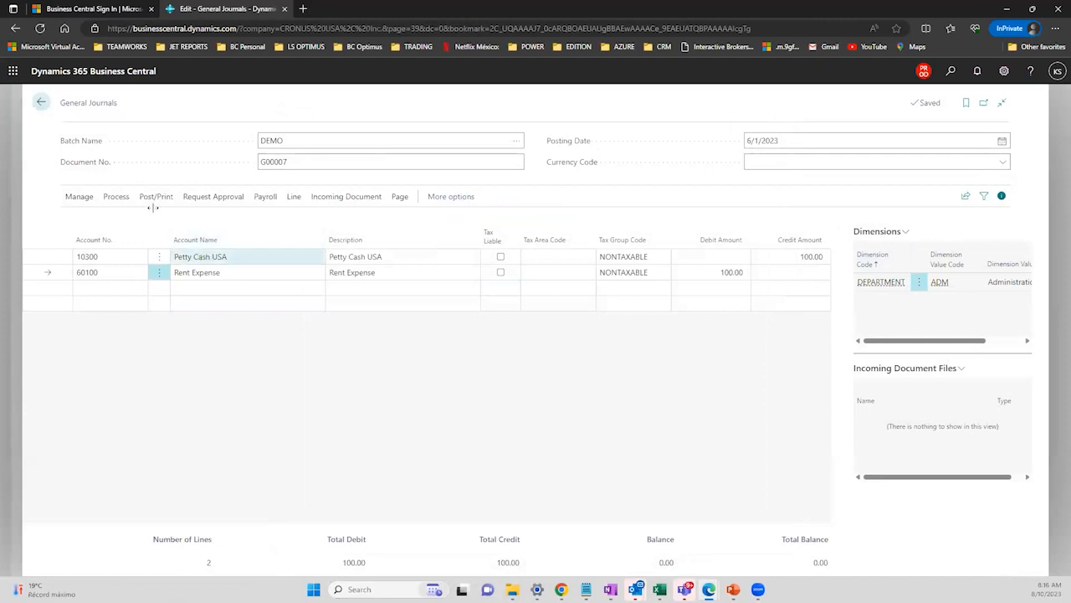
# - Preview the posting of the DEMO journal and expand its tax entries and related entries for review
pyautogui.click(154, 204)
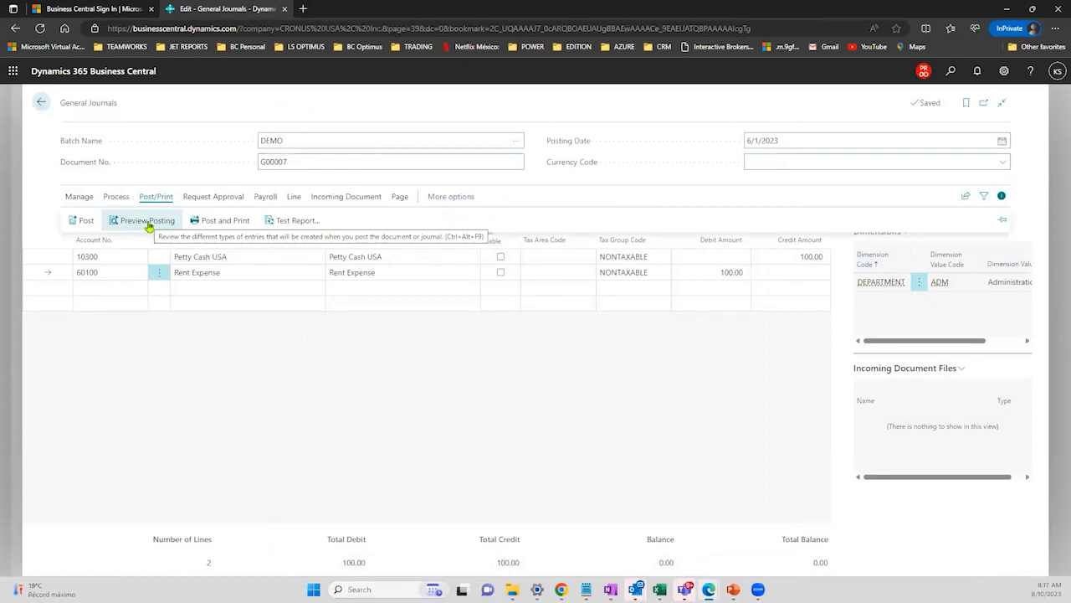
pyautogui.click(148, 221)
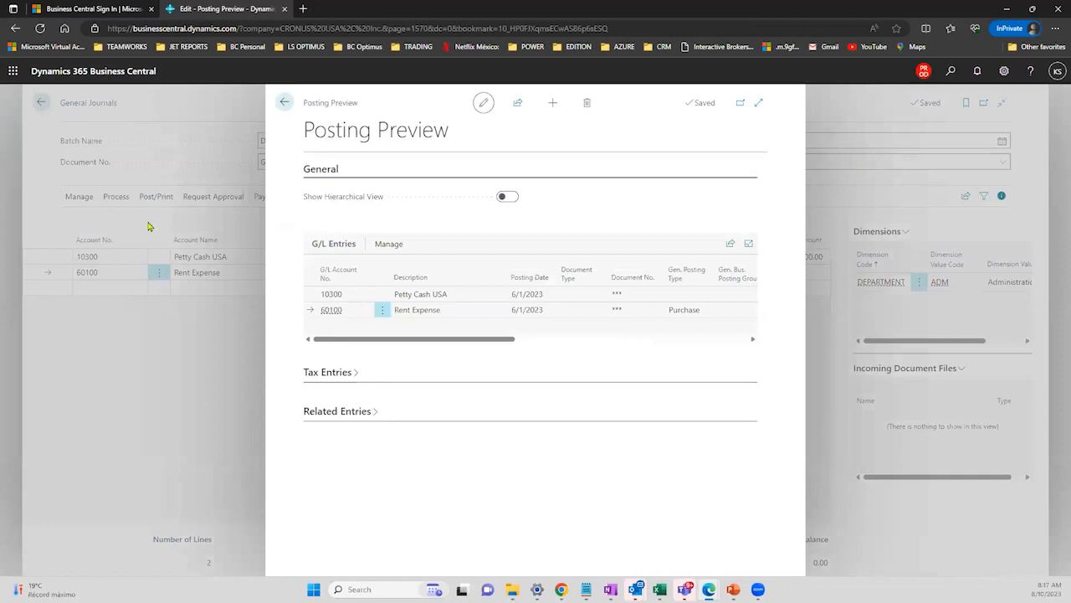
pyautogui.click(353, 373)
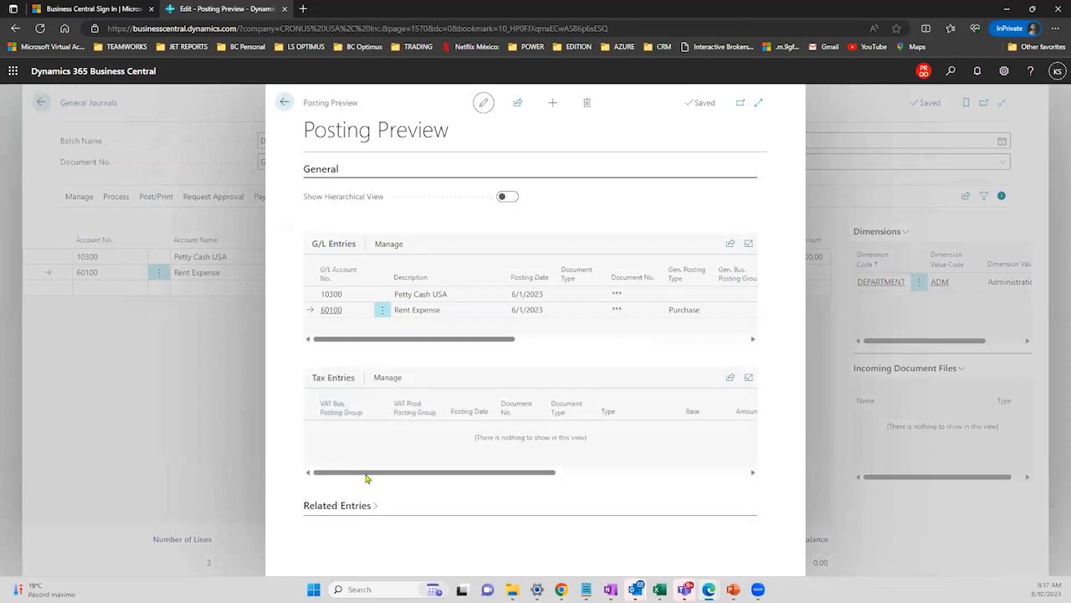
pyautogui.click(375, 509)
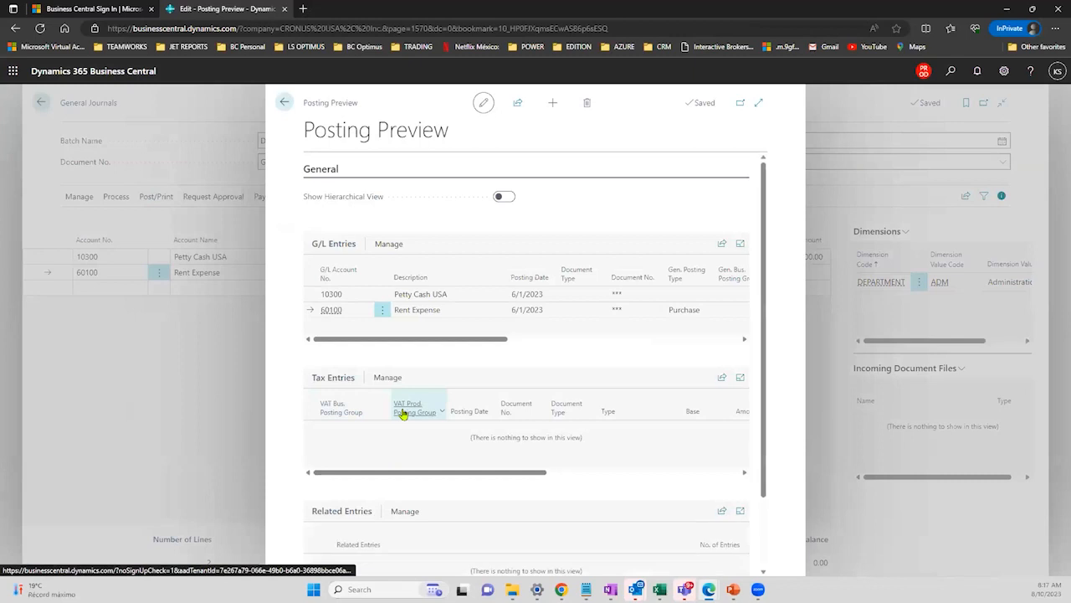
pyautogui.scroll(-2, 322, 463)
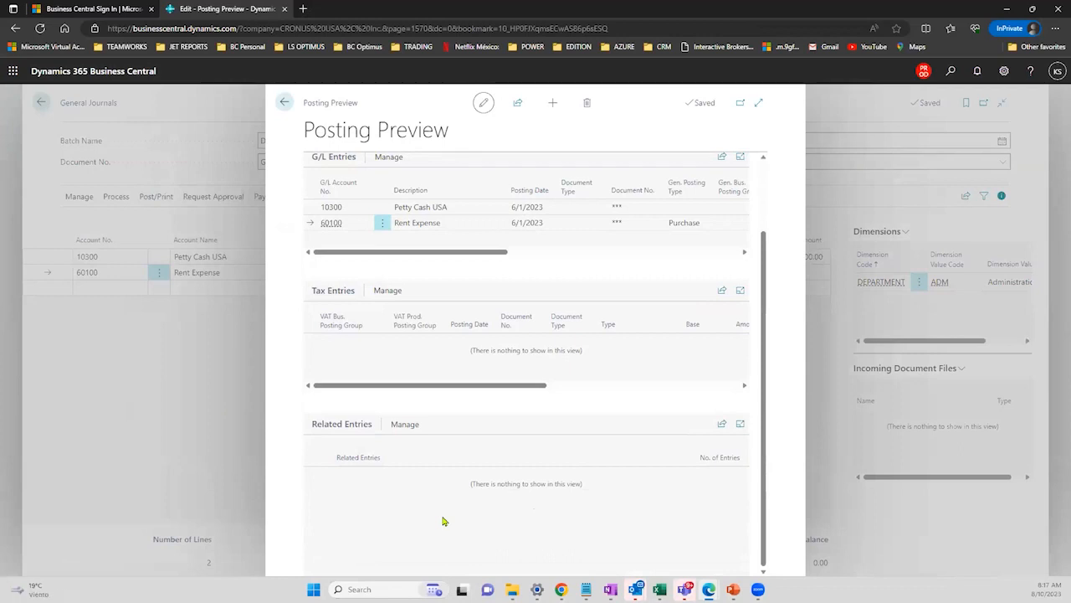
pyautogui.moveTo(764, 392); pyautogui.dragTo(762, 295)
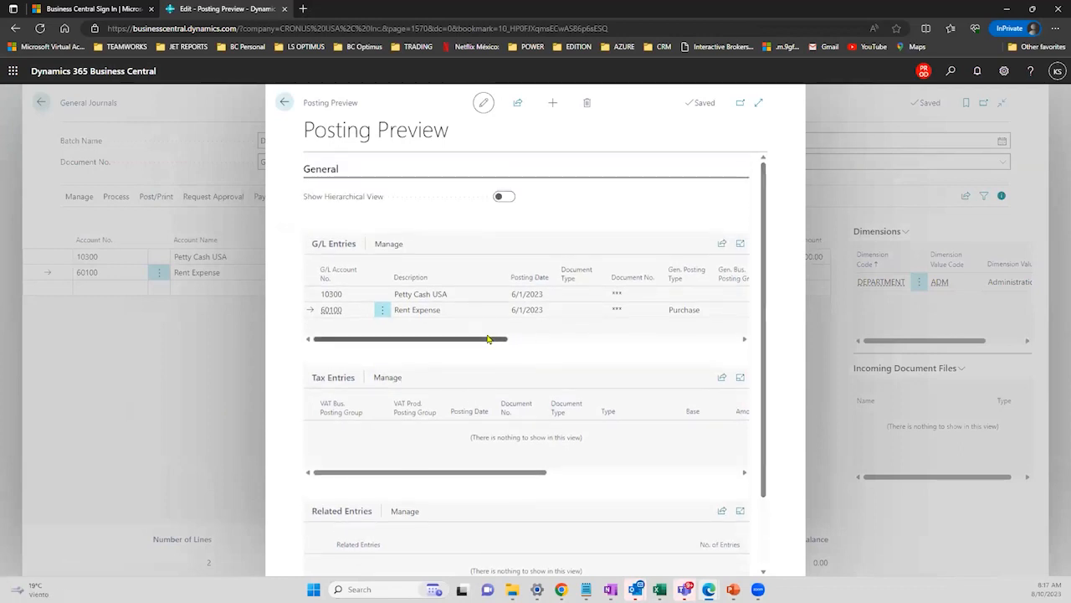
# - Examine the amounts of the previewed G/L entries and turn on the hierarchical view
pyautogui.moveTo(487, 339); pyautogui.dragTo(505, 339)
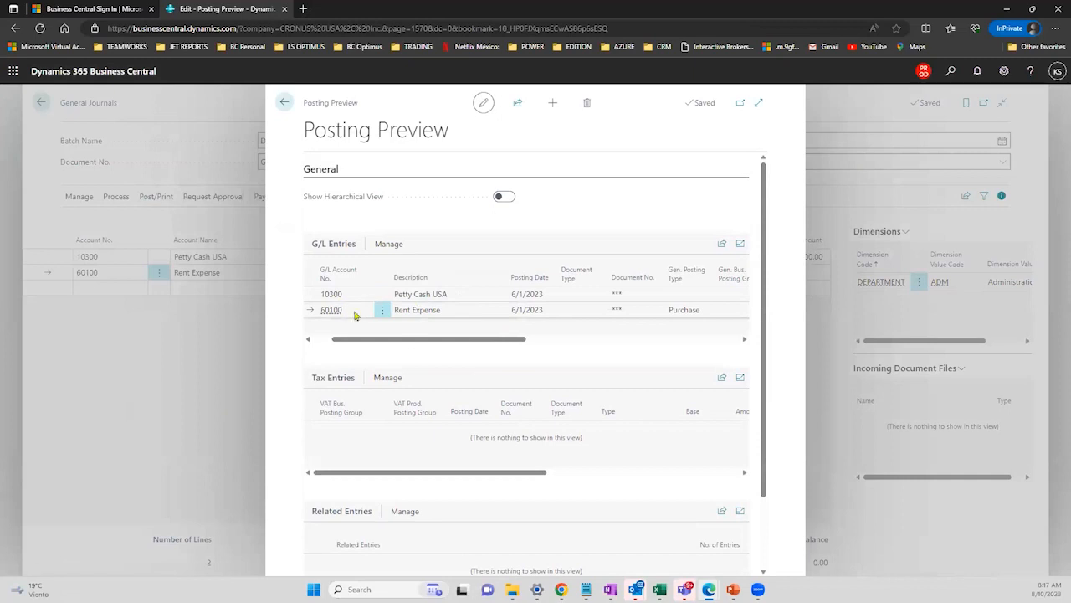
pyautogui.moveTo(420, 340); pyautogui.dragTo(567, 338)
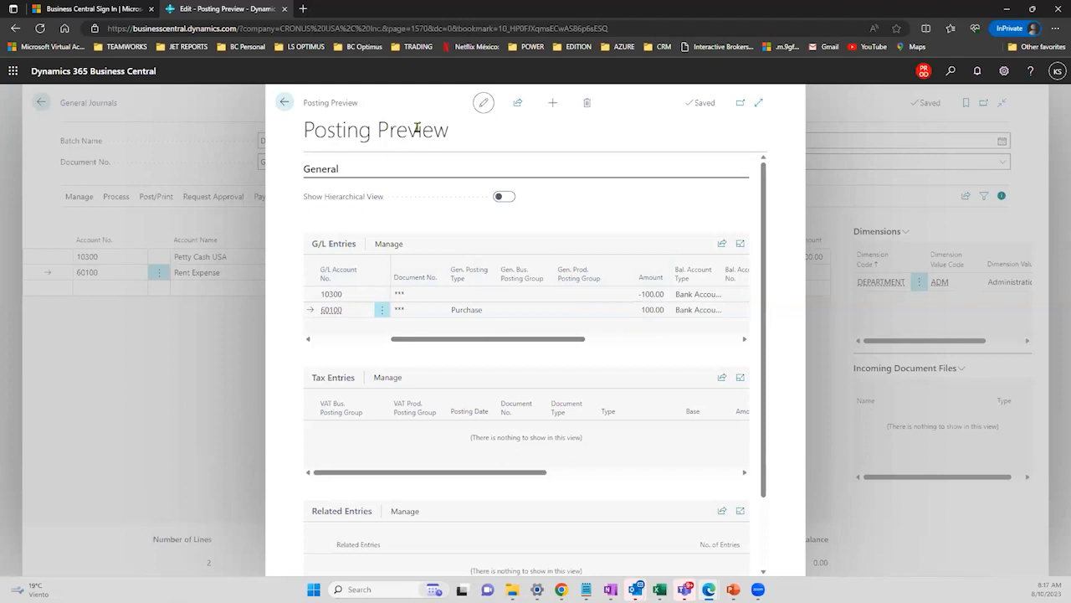
pyautogui.click(503, 197)
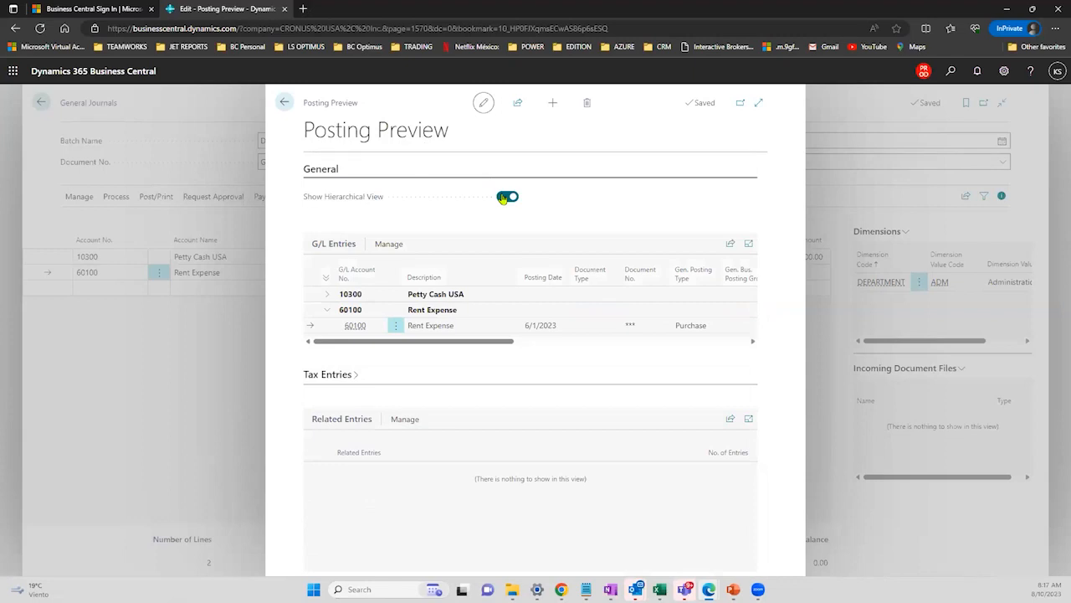
# - Expand the Petty Cash USA group in the previewed G/L entries to examine it alongside the Rent Expense entry
pyautogui.click(328, 295)
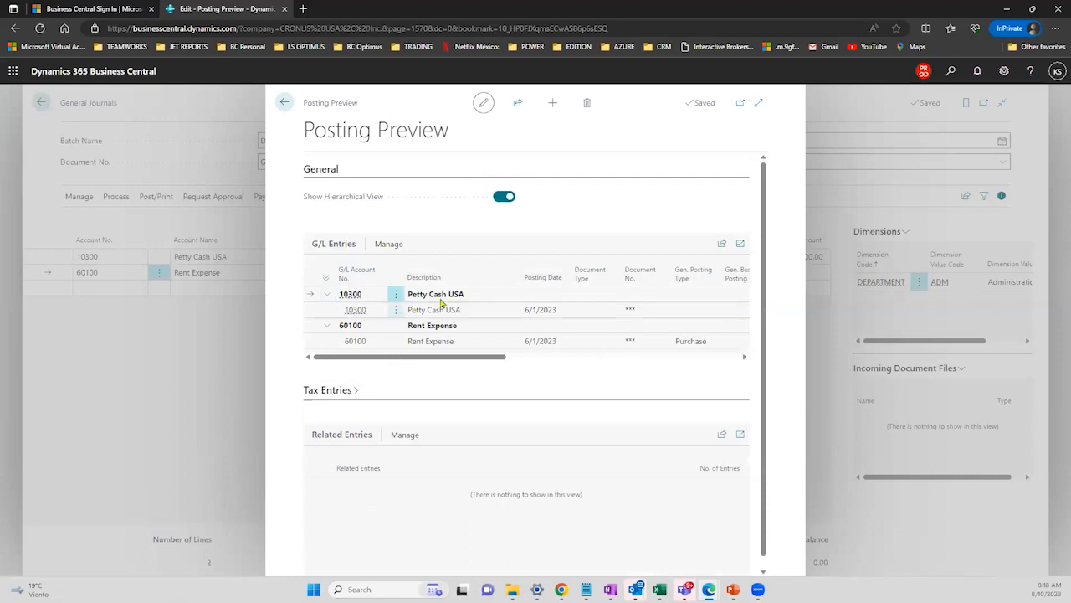
pyautogui.click(447, 341)
pyautogui.rightClick(447, 362)
pyautogui.press('Escape')
pyautogui.moveTo(448, 360); pyautogui.dragTo(531, 355)
pyautogui.press('F12')
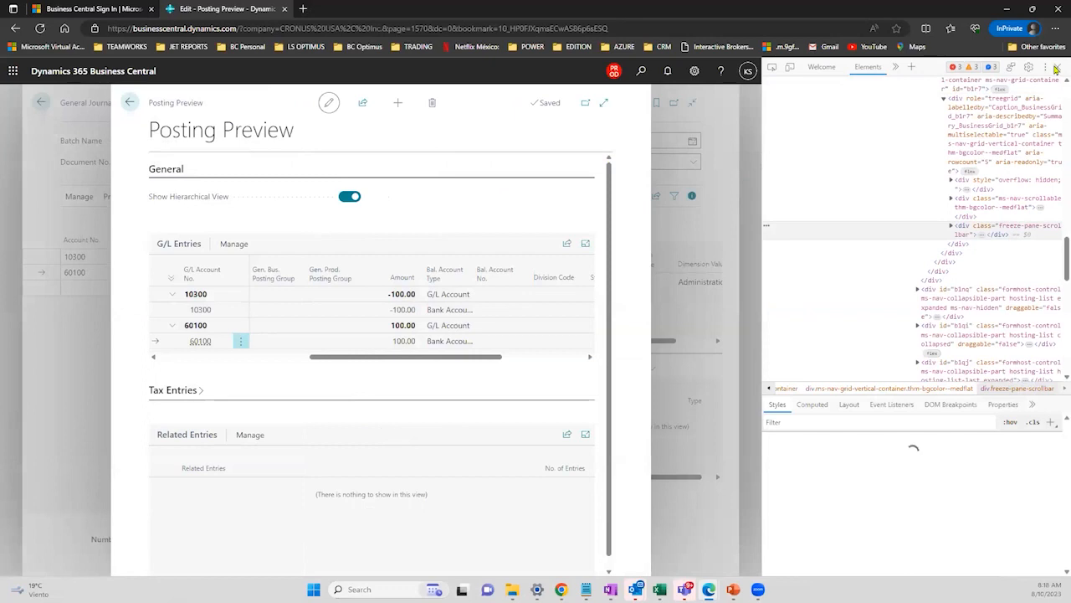
pyautogui.click(1057, 67)
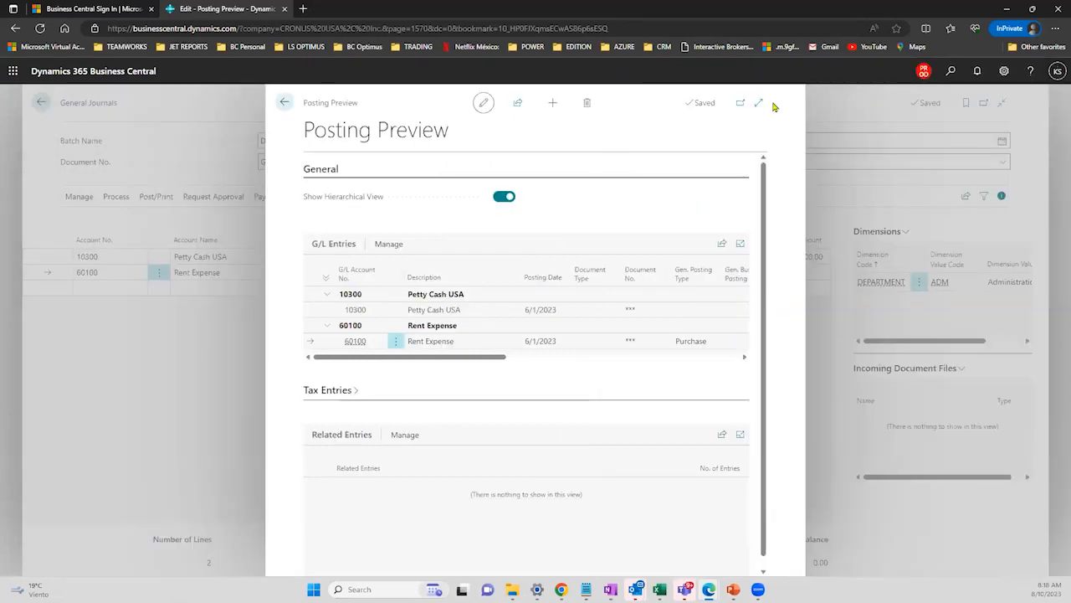
# - Enlarge the posting preview to examine the G/L entries' amounts and department codes, and return to the general journal
pyautogui.click(761, 106)
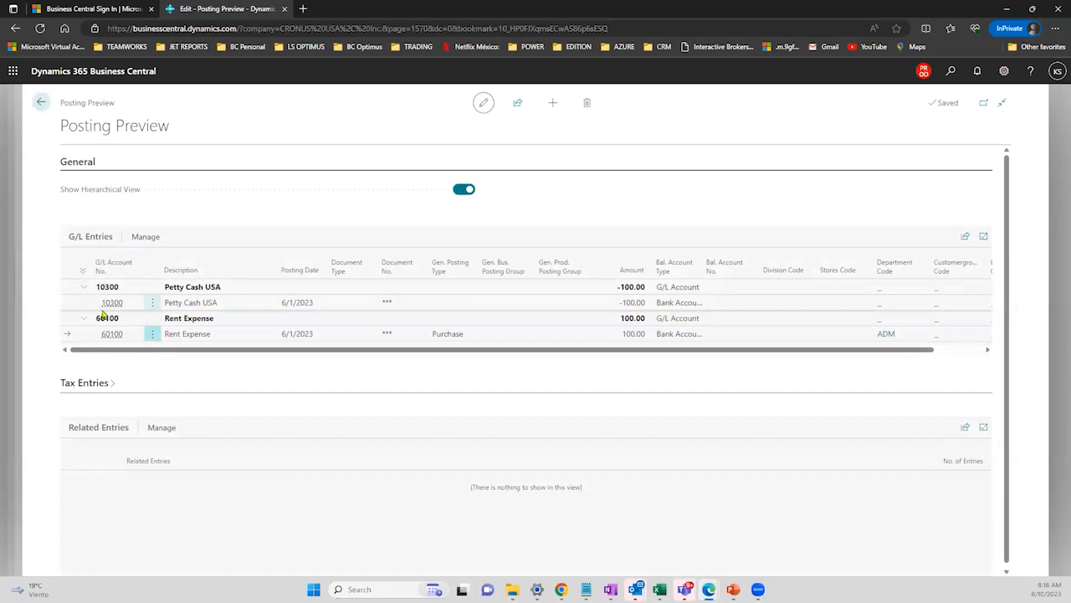
pyautogui.click(41, 102)
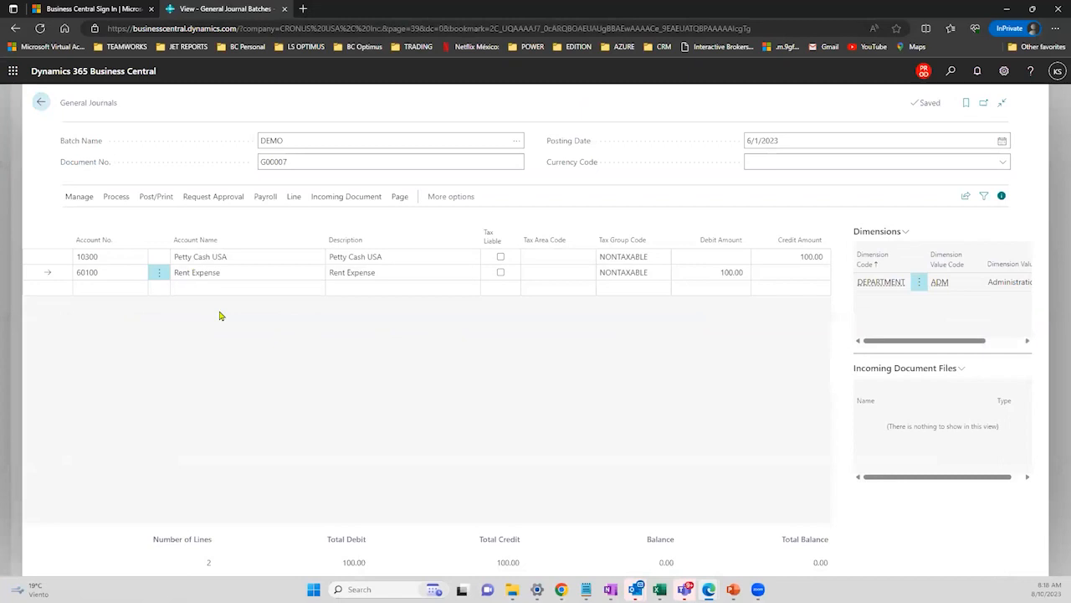
# - Preview the test report for the DEMO journal, examine its lines and reconciliation balances, and close the report preview
pyautogui.click(149, 196)
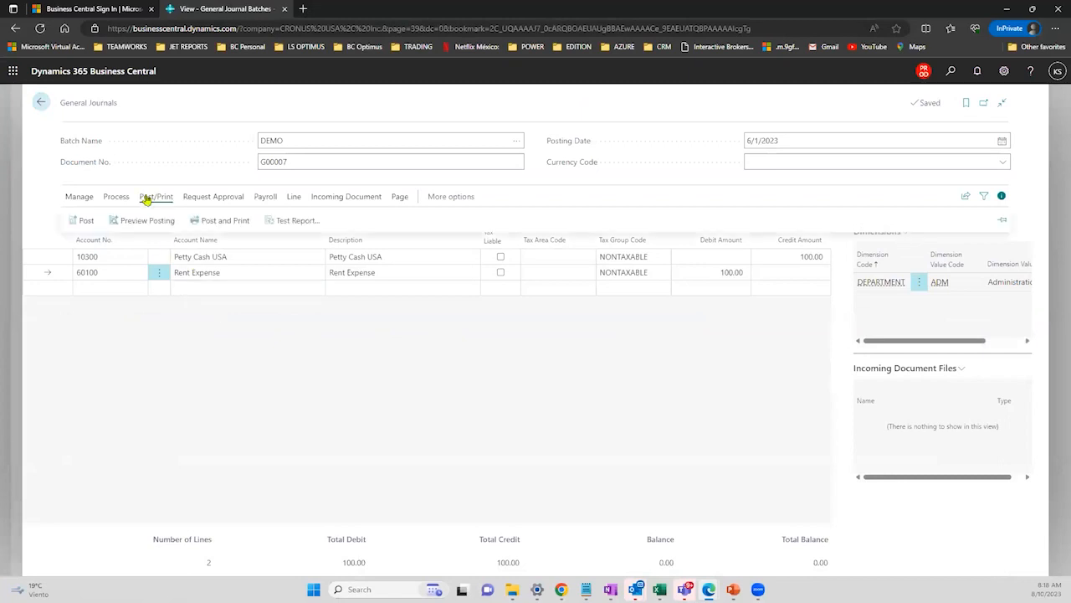
pyautogui.click(75, 220)
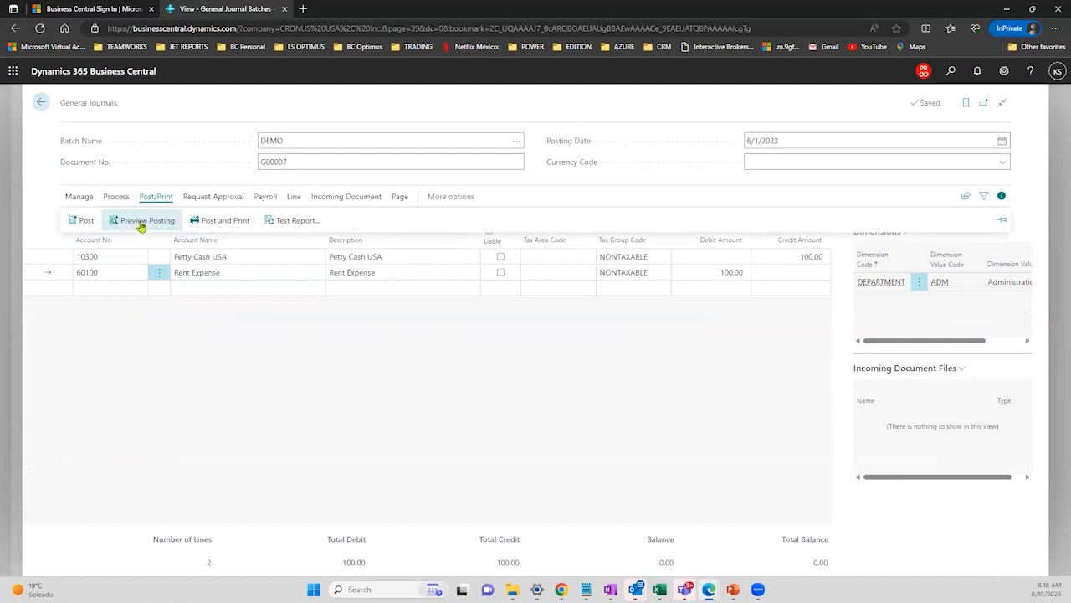
pyautogui.click(282, 222)
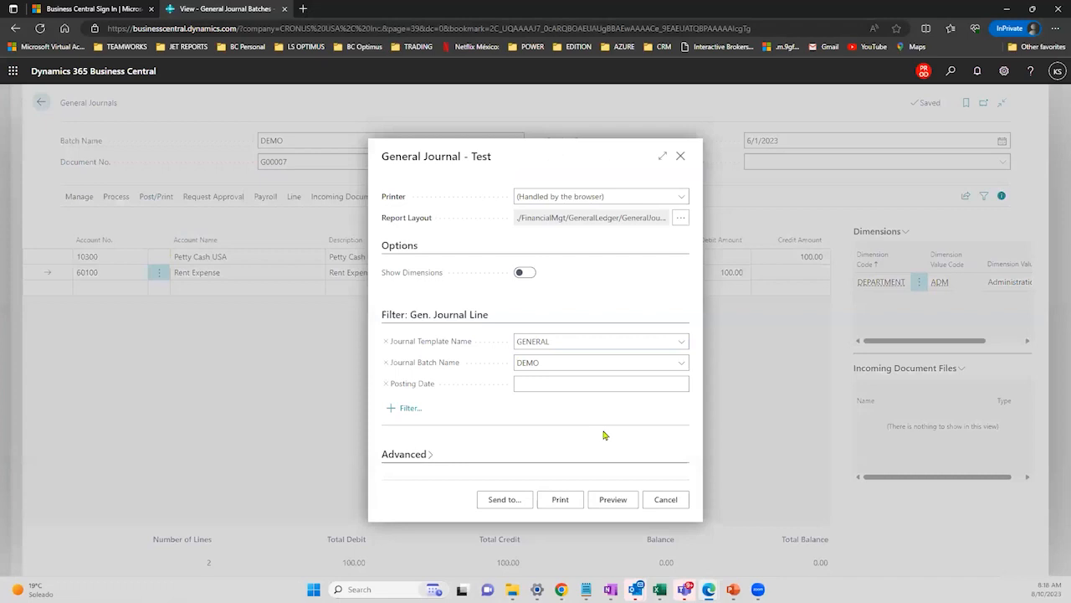
pyautogui.click(620, 496)
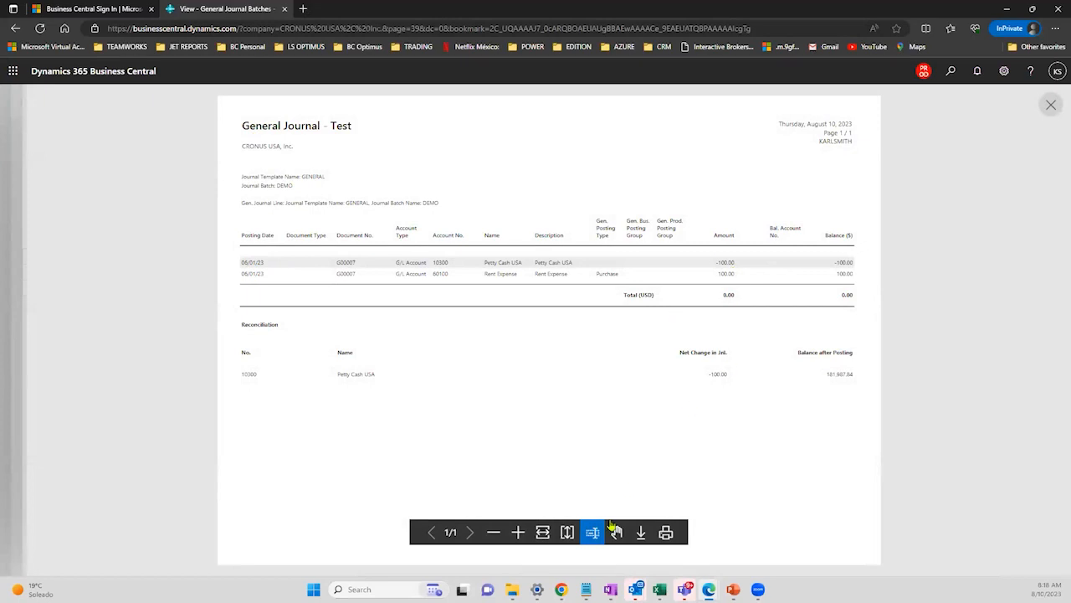
pyautogui.click(520, 536)
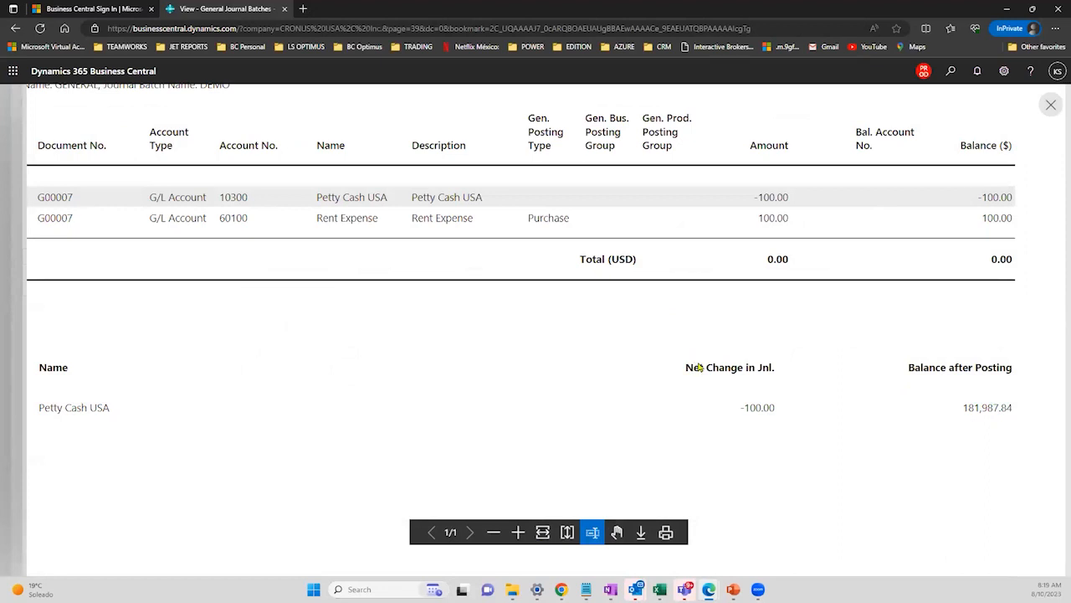
pyautogui.scroll(2, 699, 368)
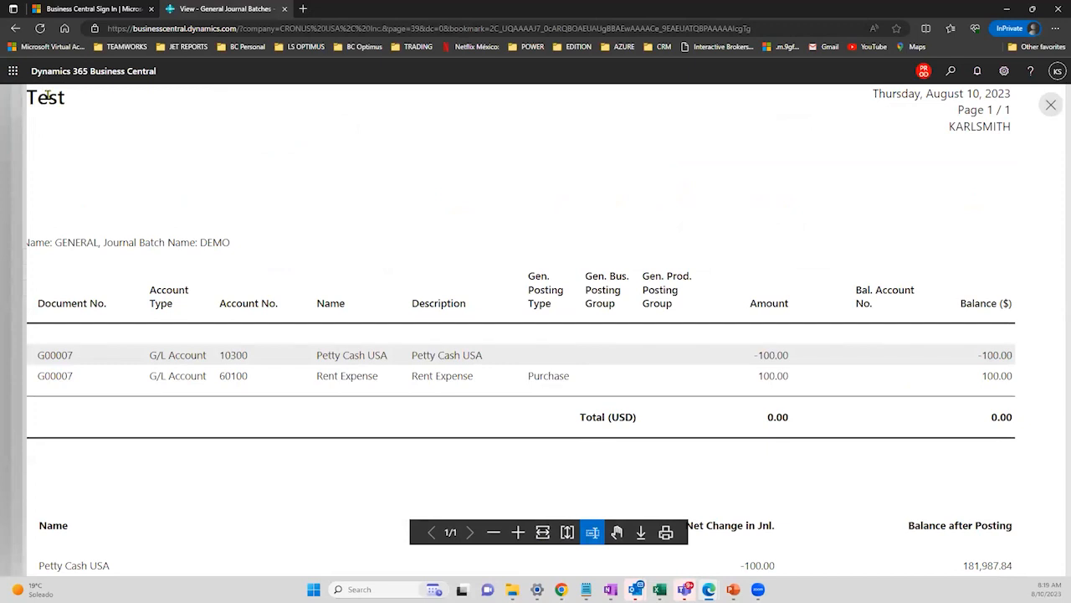
pyautogui.scroll(-2, 636, 326)
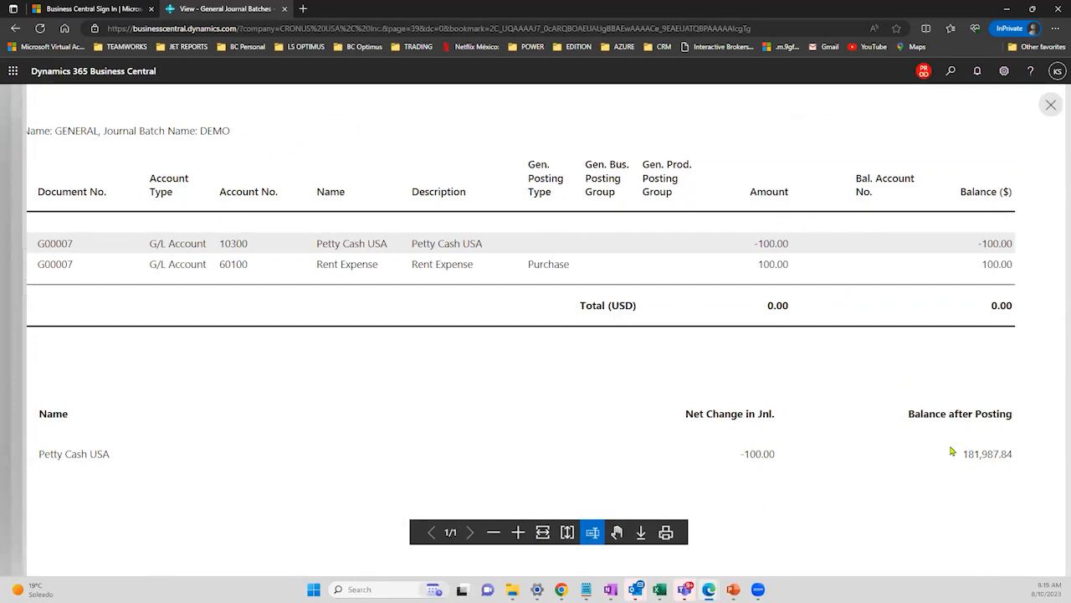
pyautogui.click(1050, 103)
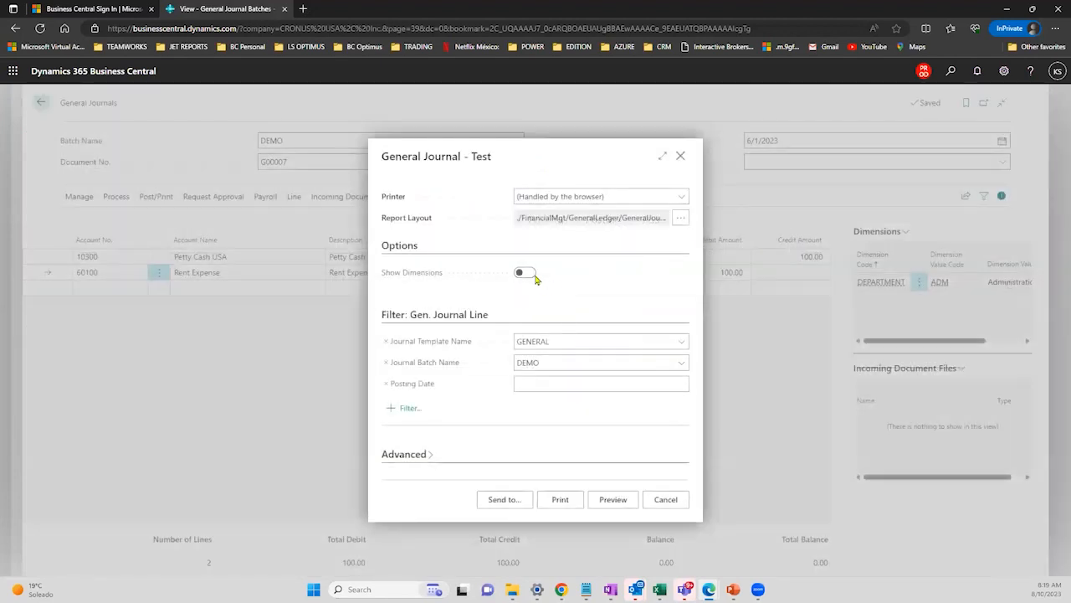
# - Preview the test report again with Show Dimensions turned on, examine the Rent Expense line's dimensions, and close the report
pyautogui.click(524, 273)
pyautogui.click(613, 500)
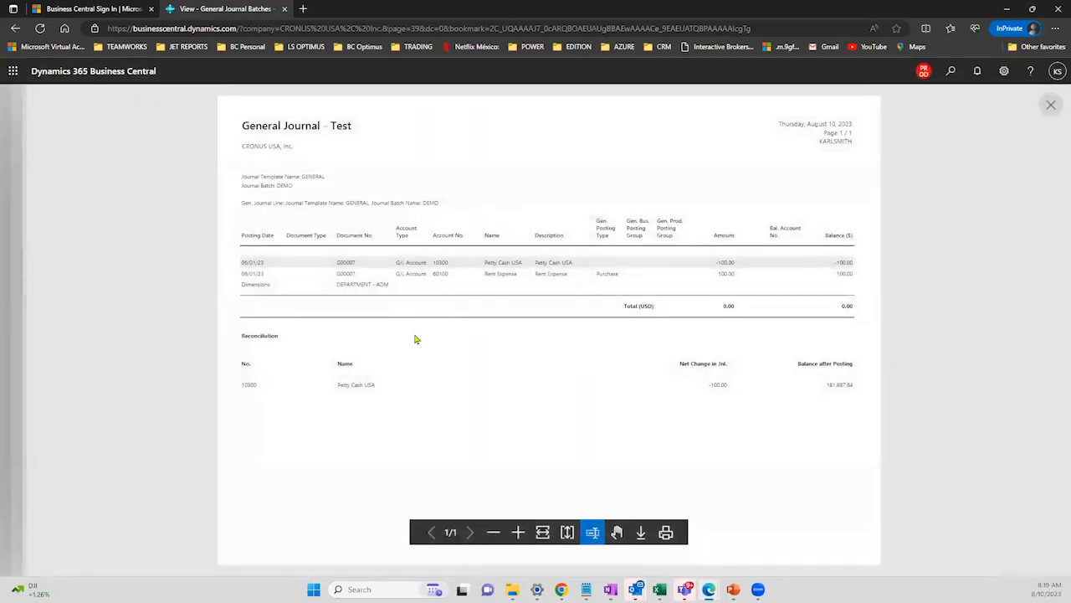
pyautogui.click(518, 532)
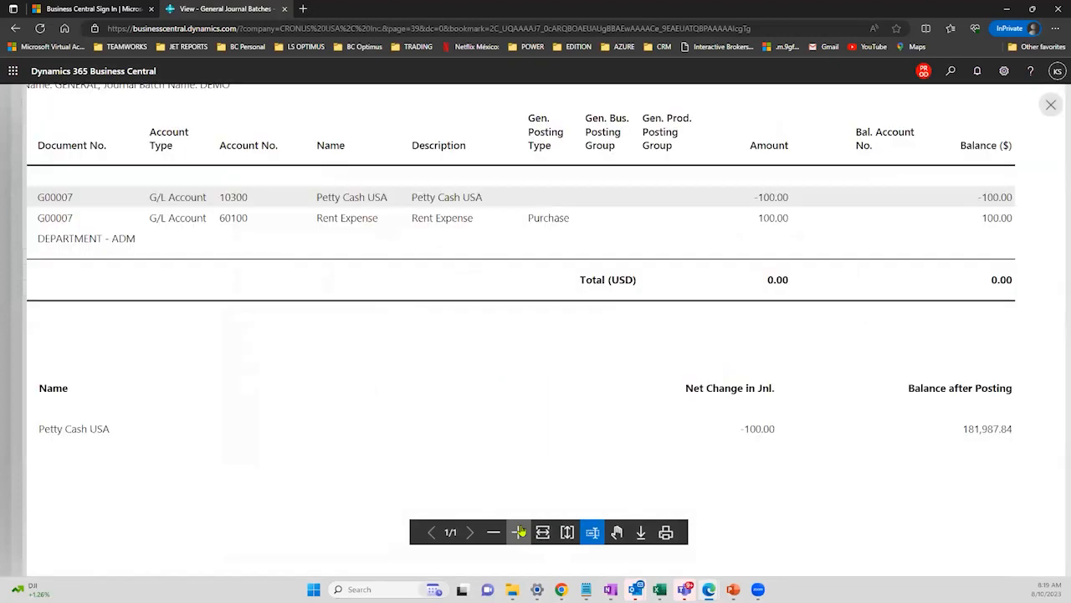
pyautogui.click(617, 532)
pyautogui.moveTo(282, 383); pyautogui.dragTo(557, 363)
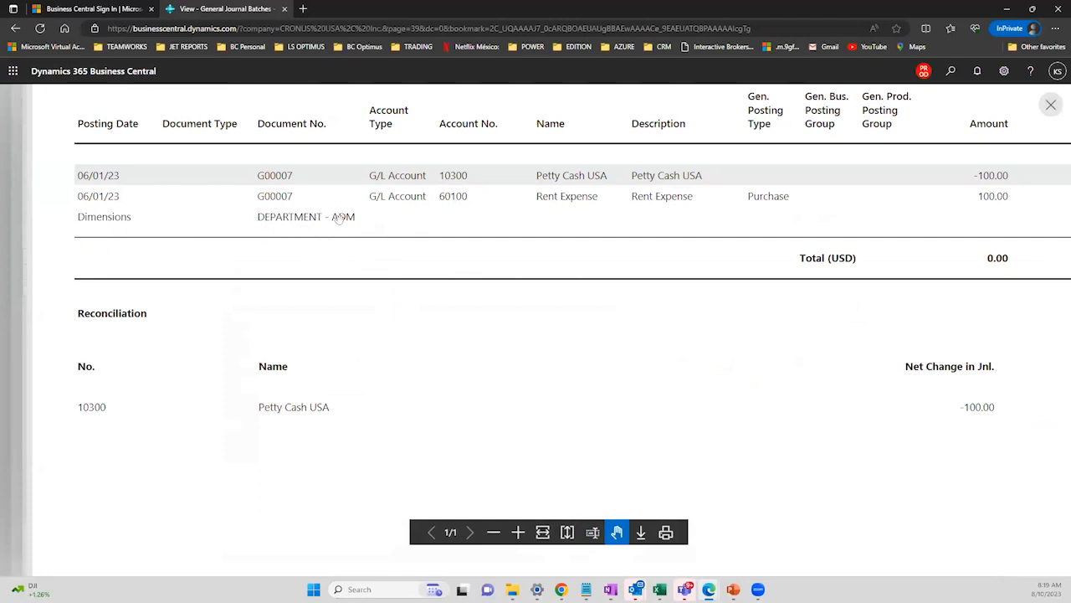
pyautogui.click(1054, 110)
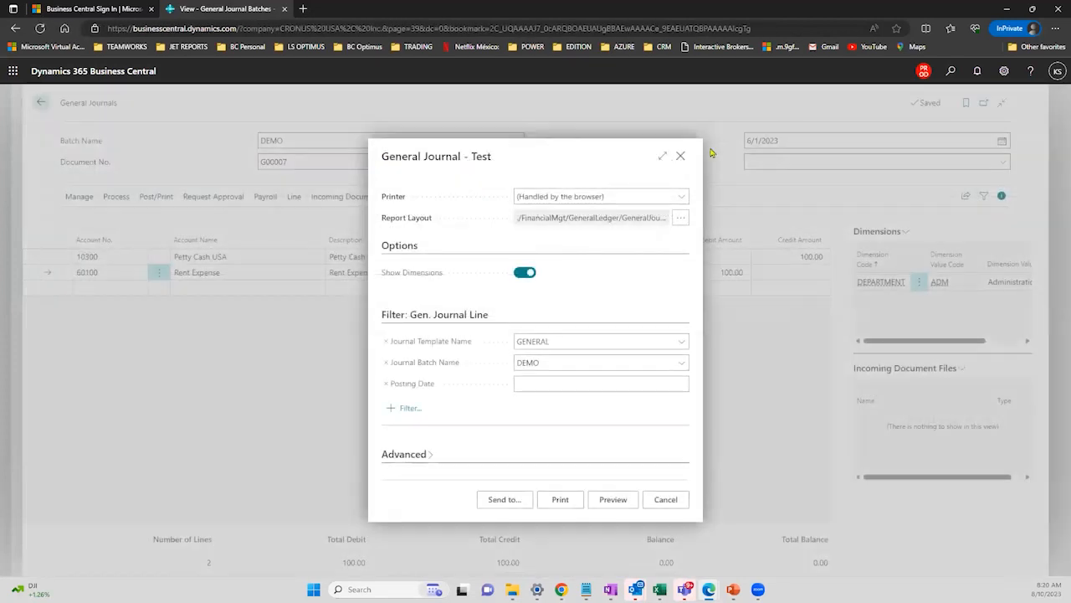
pyautogui.click(682, 157)
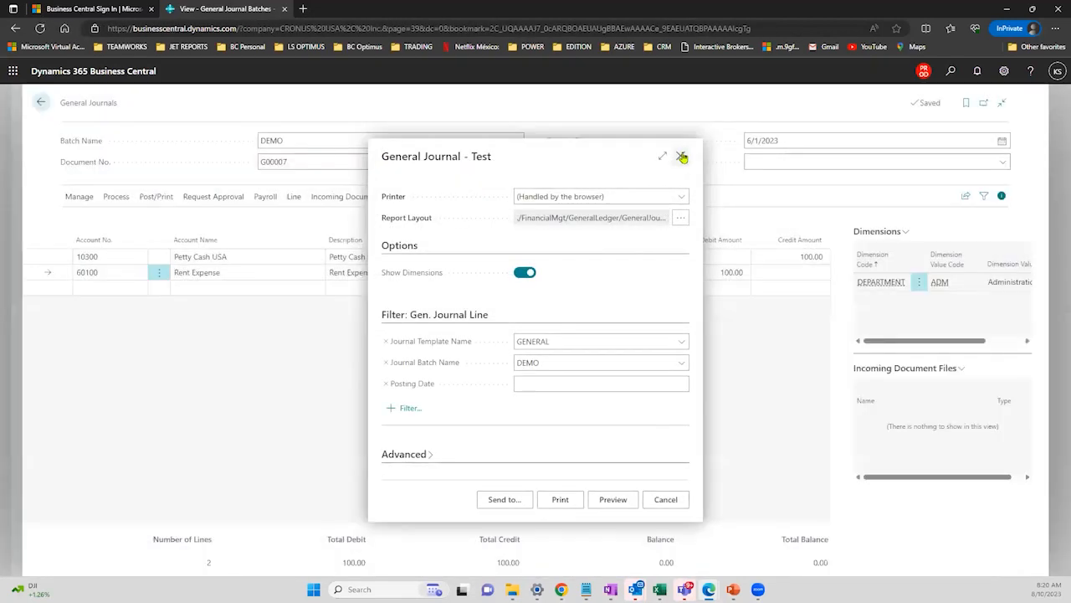
pyautogui.click(146, 199)
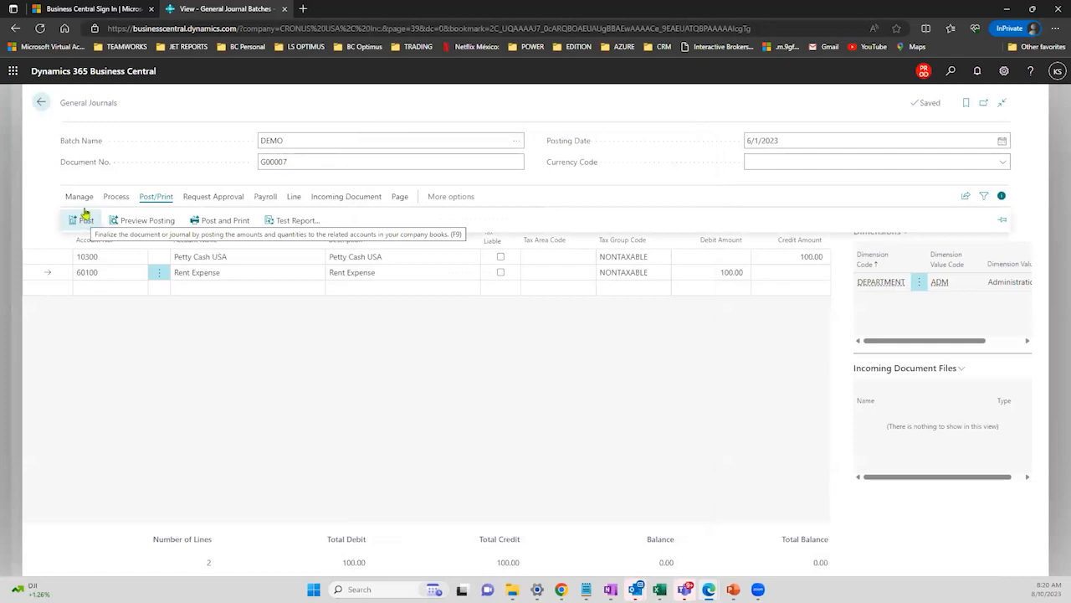
pyautogui.click(80, 198)
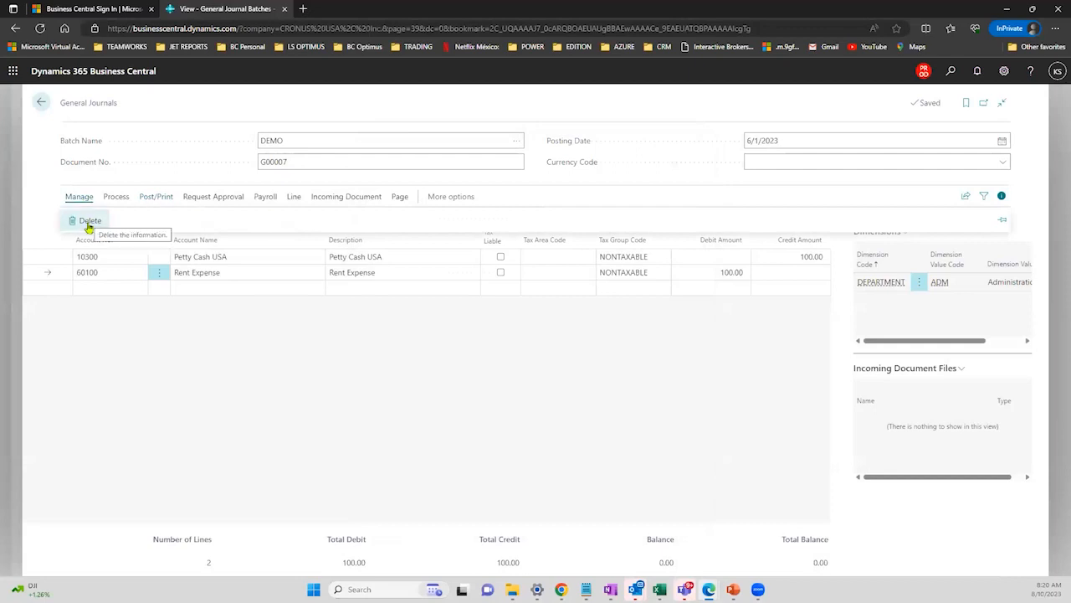
pyautogui.click(159, 274)
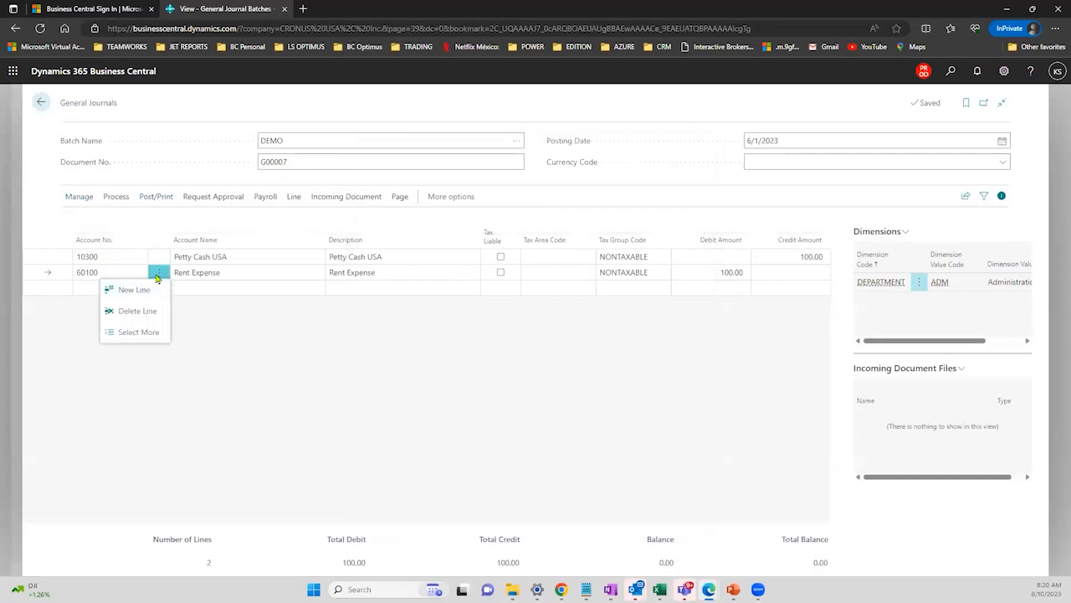
pyautogui.click(102, 274)
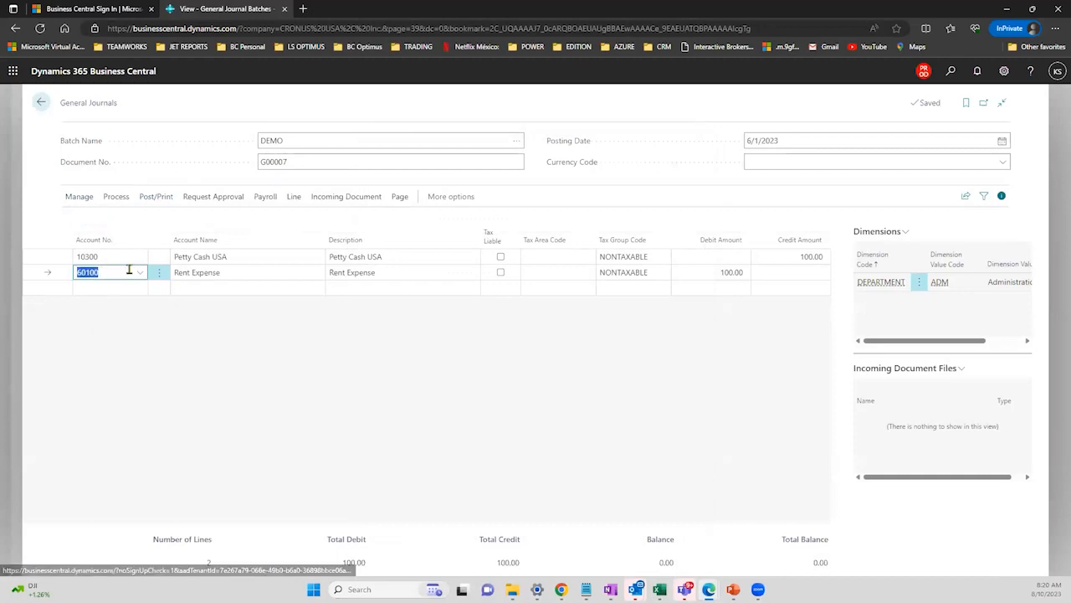
pyautogui.click(138, 273)
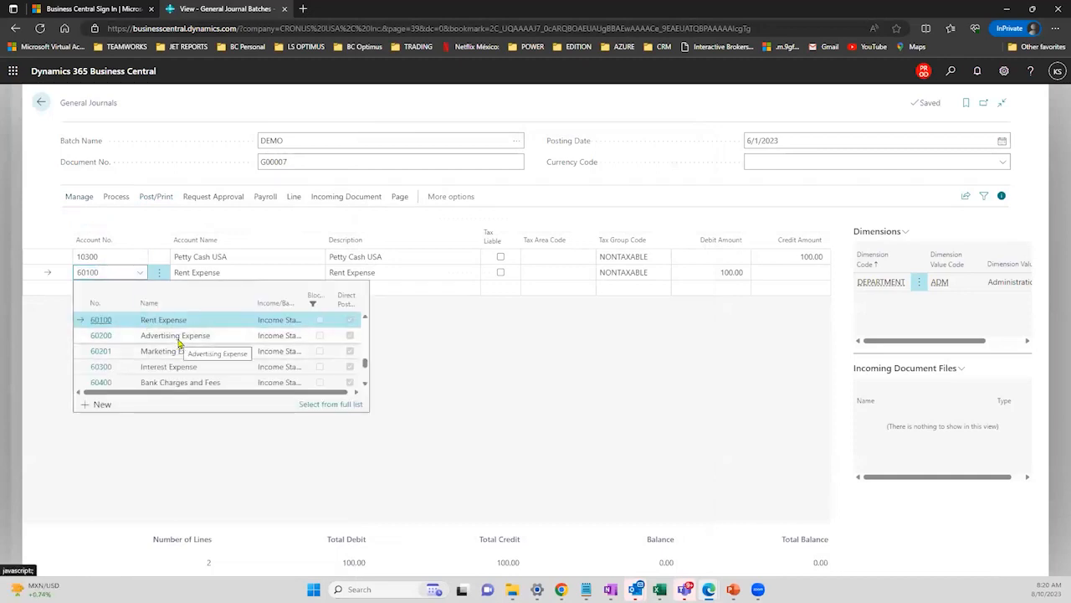
pyautogui.click(159, 273)
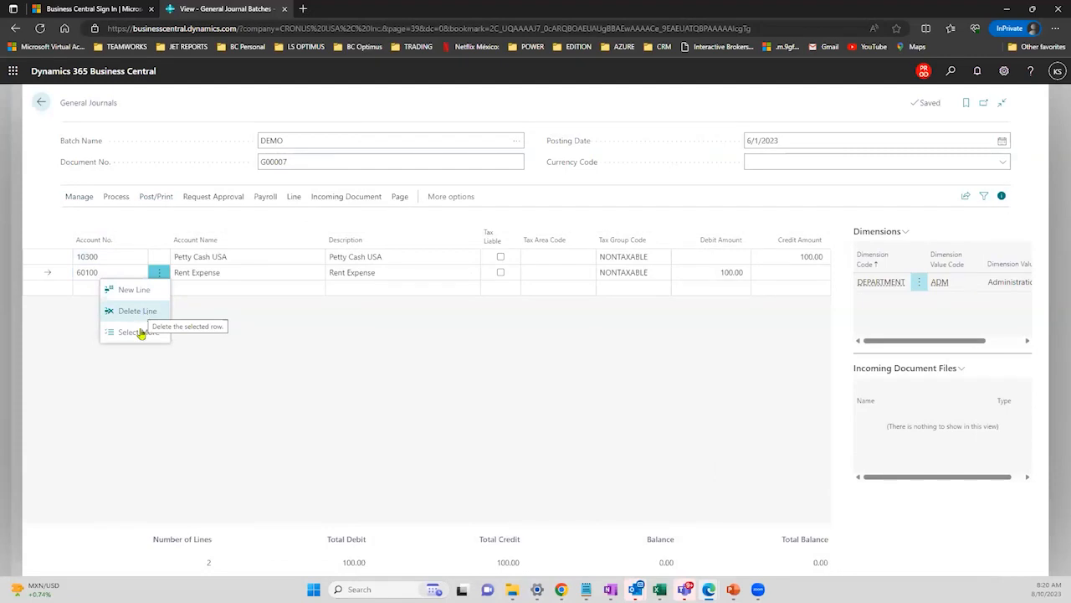
pyautogui.click(139, 332)
pyautogui.click(84, 256)
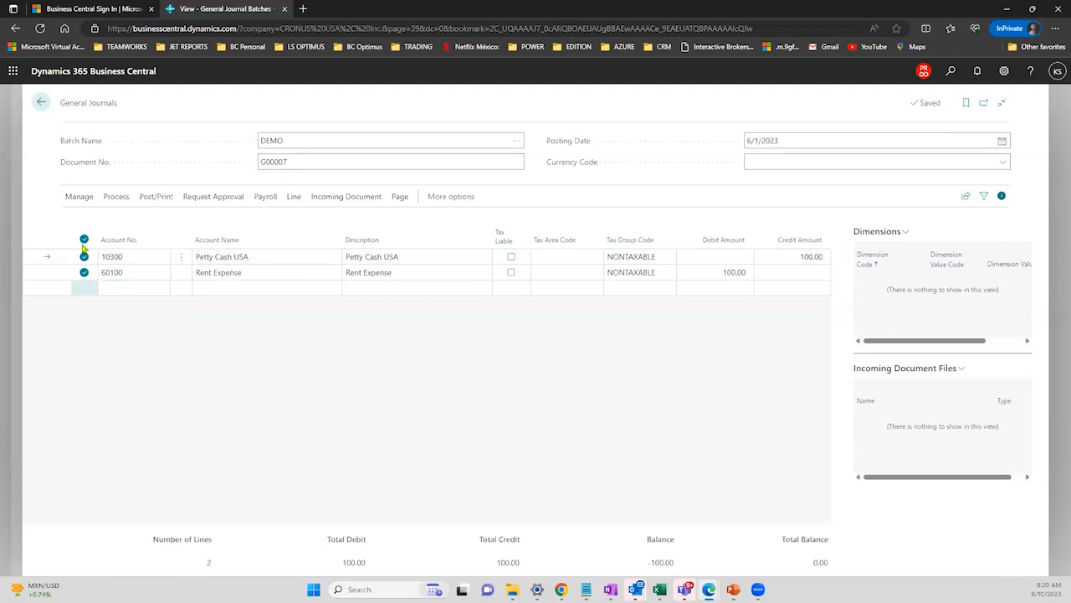
pyautogui.click(84, 257)
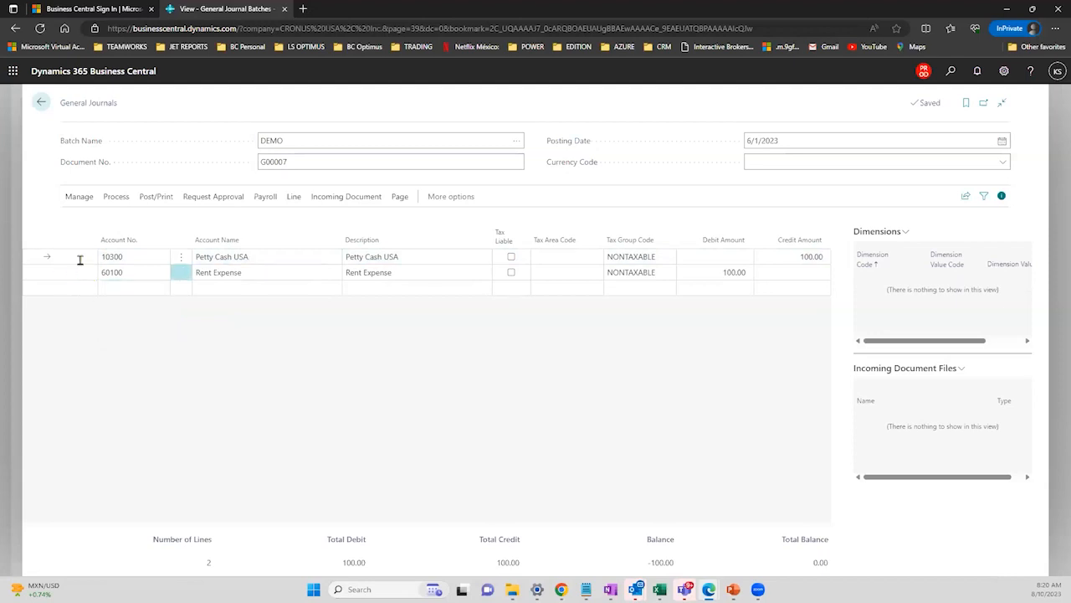
# - Select both the Petty Cash USA and Rent Expense lines, post the DEMO journal lines, and acknowledge the posting
pyautogui.click(159, 276)
pyautogui.click(138, 332)
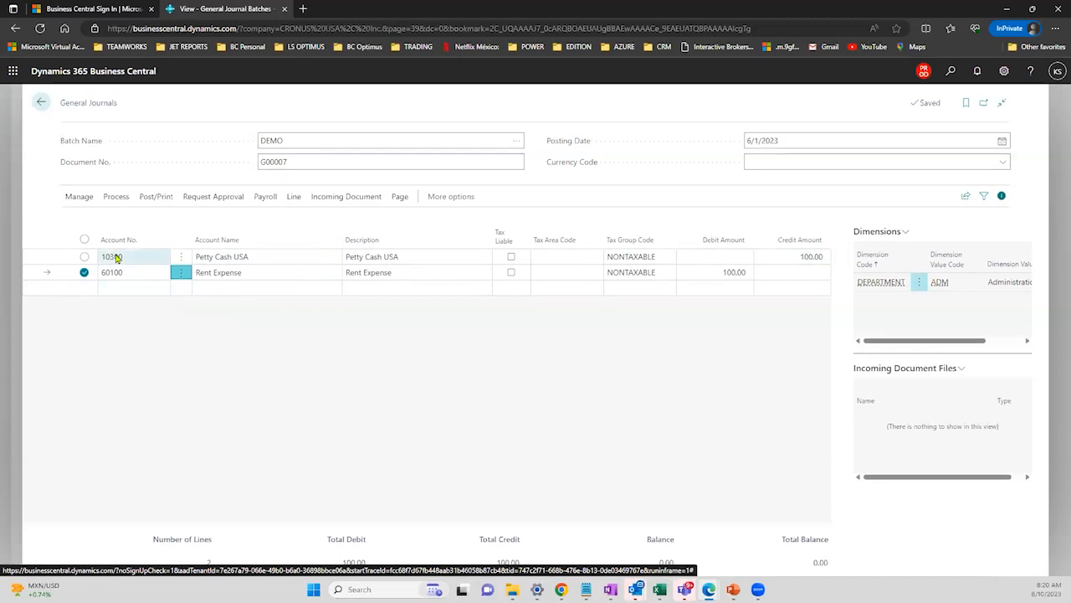
pyautogui.click(85, 257)
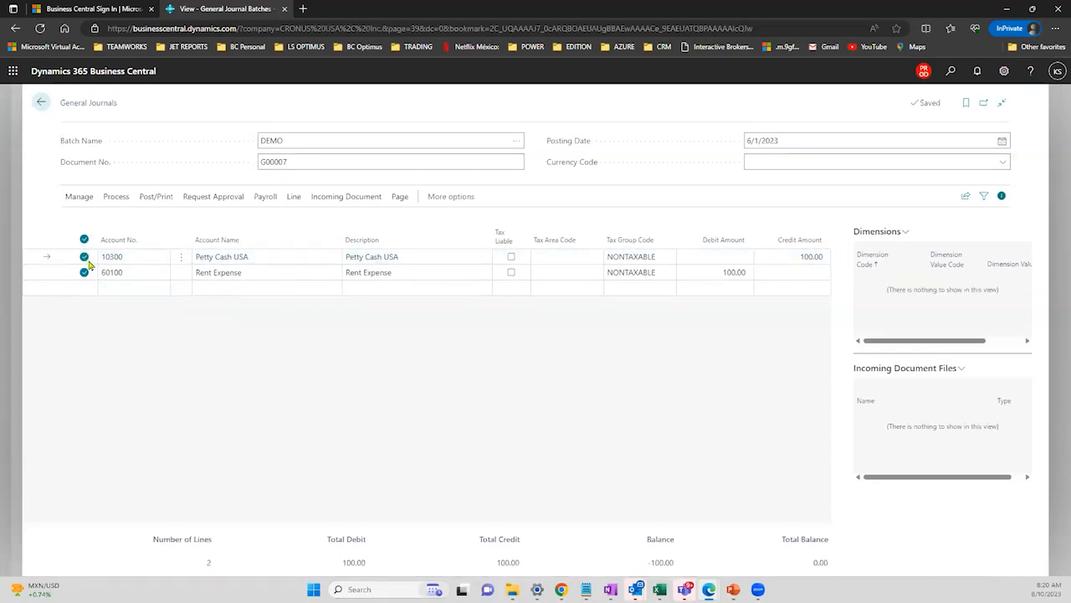
pyautogui.click(152, 195)
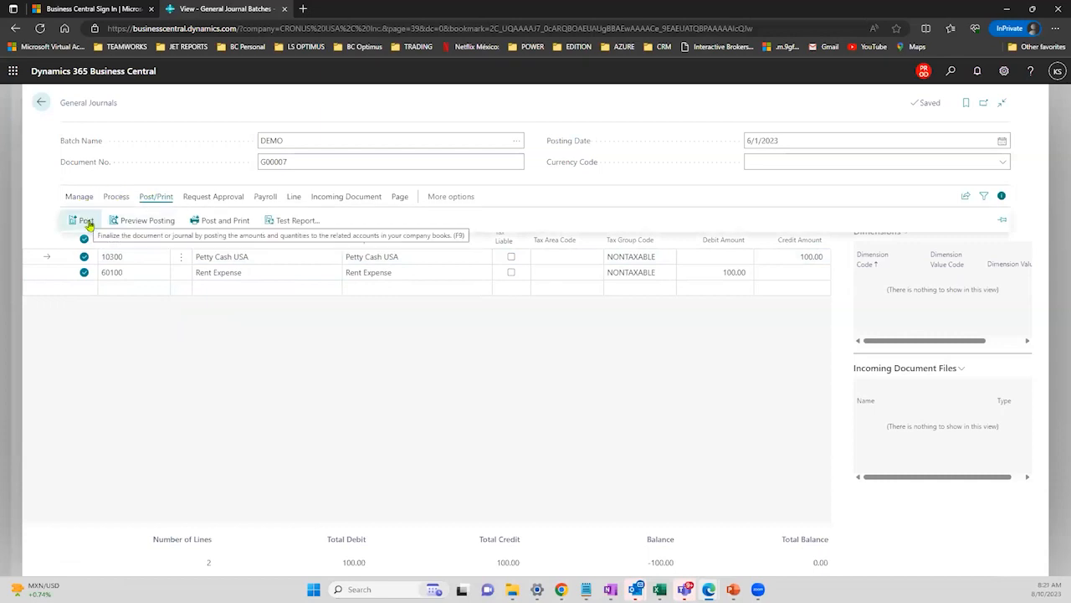
pyautogui.click(86, 221)
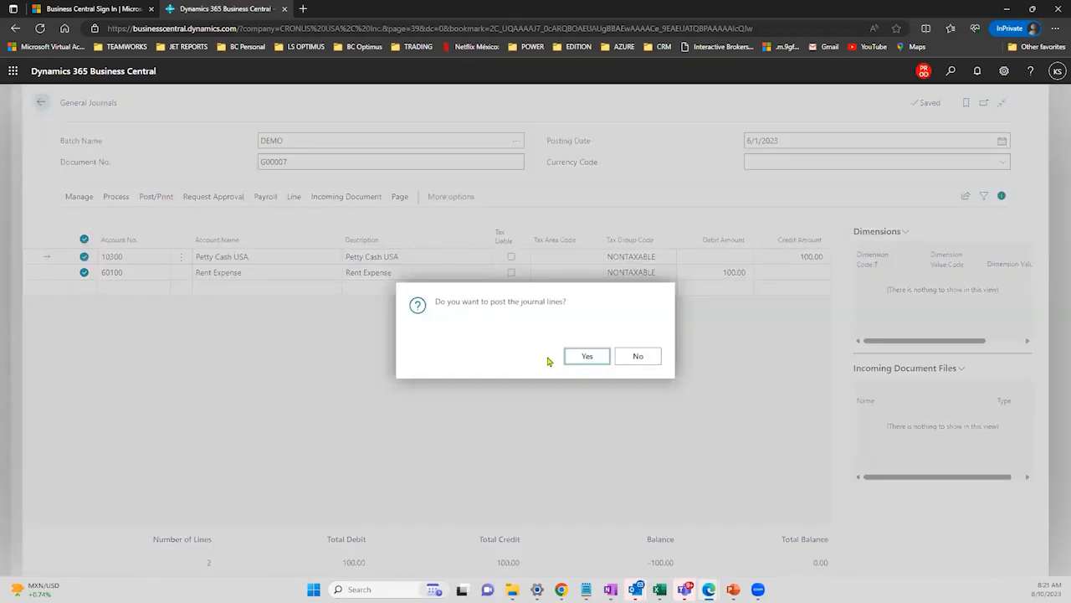
pyautogui.click(573, 358)
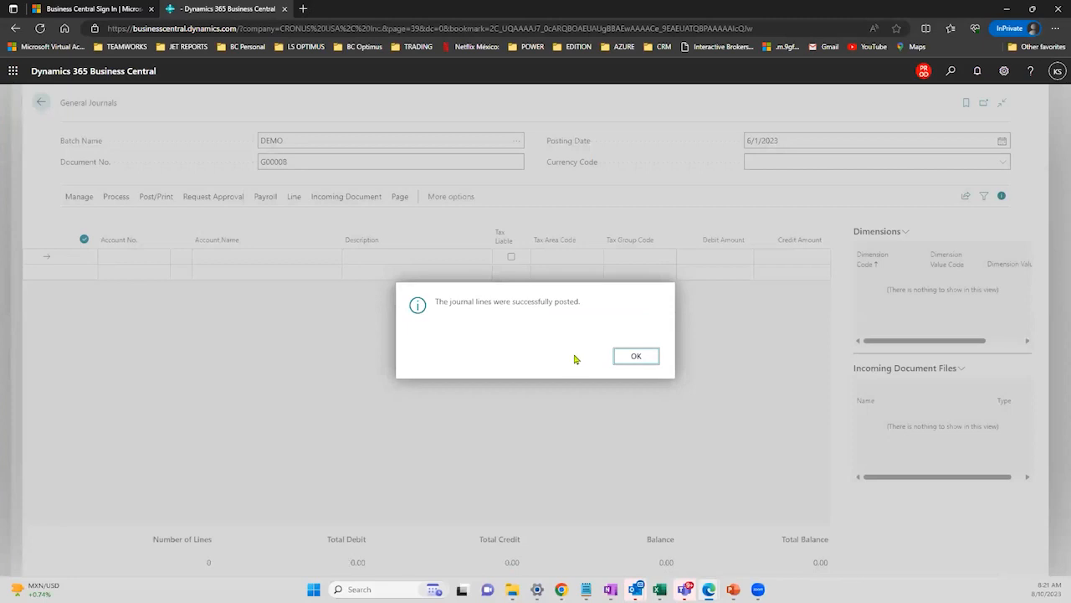
pyautogui.click(646, 366)
# - Leave the general journal, search the chart of accounts for "rent", and open the Rent Expense account's general ledger entries from its balance
pyautogui.click(38, 101)
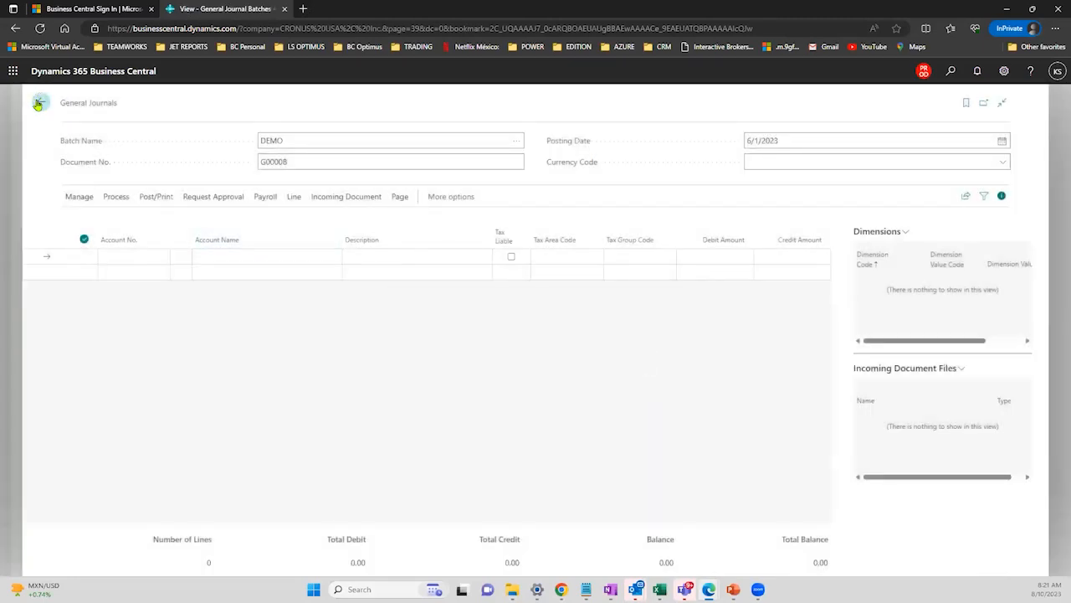
pyautogui.click(41, 102)
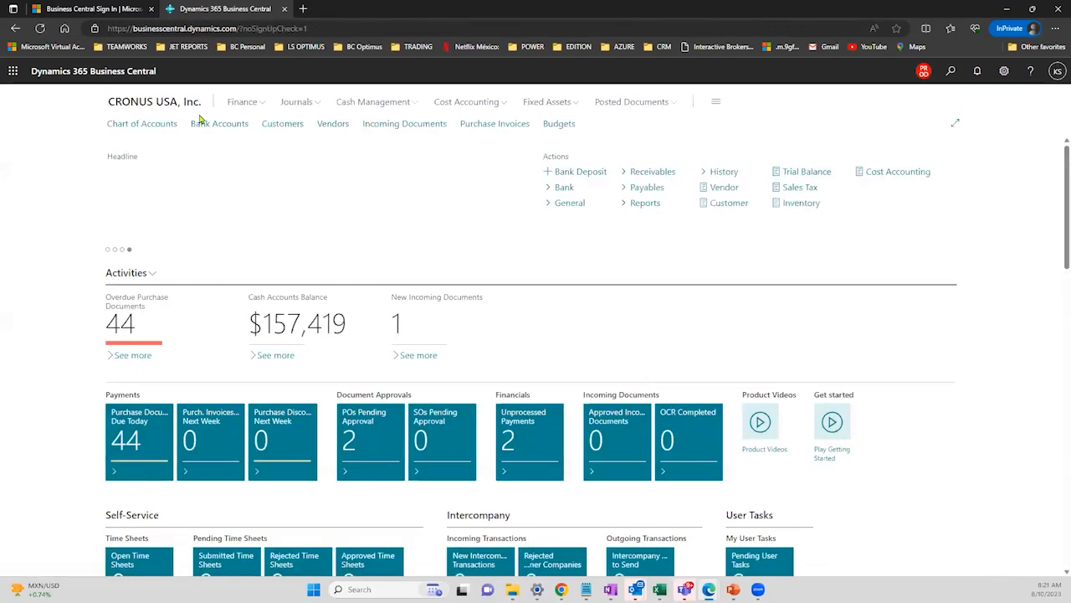
pyautogui.click(168, 125)
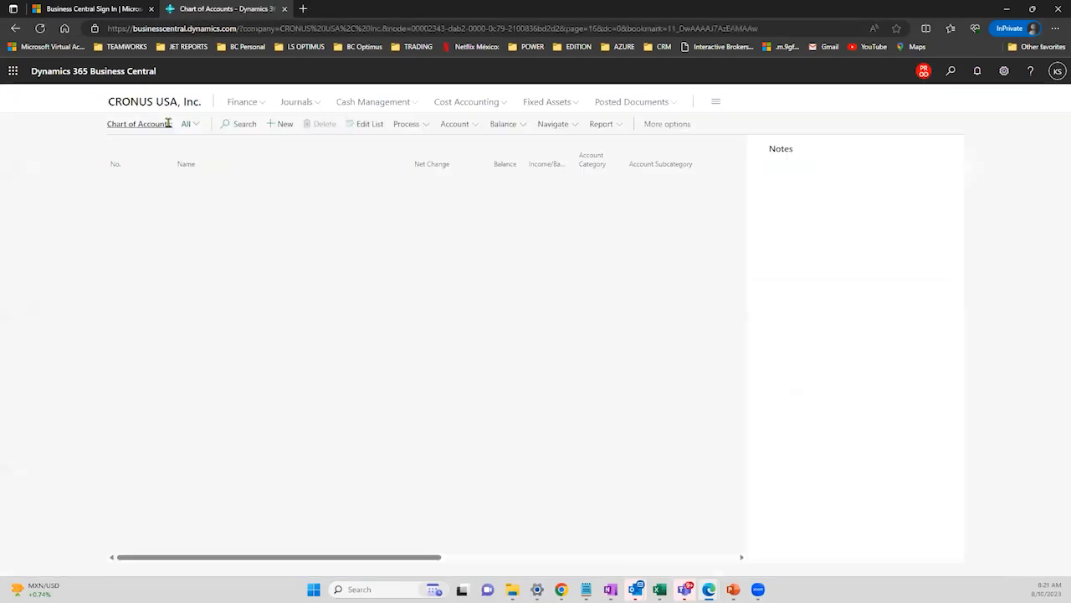
pyautogui.click(240, 120)
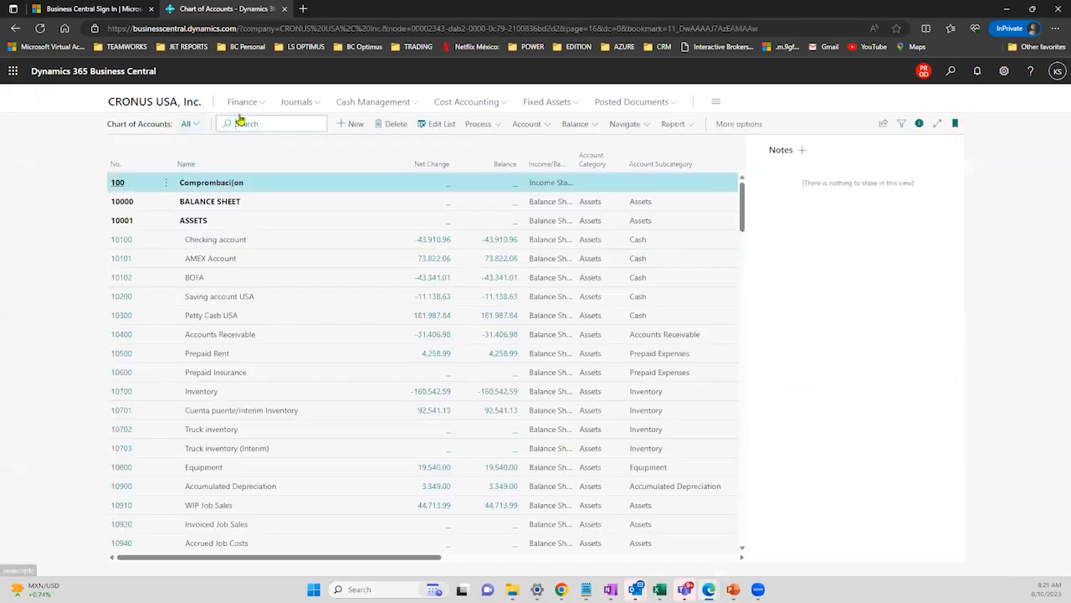
pyautogui.write('b')
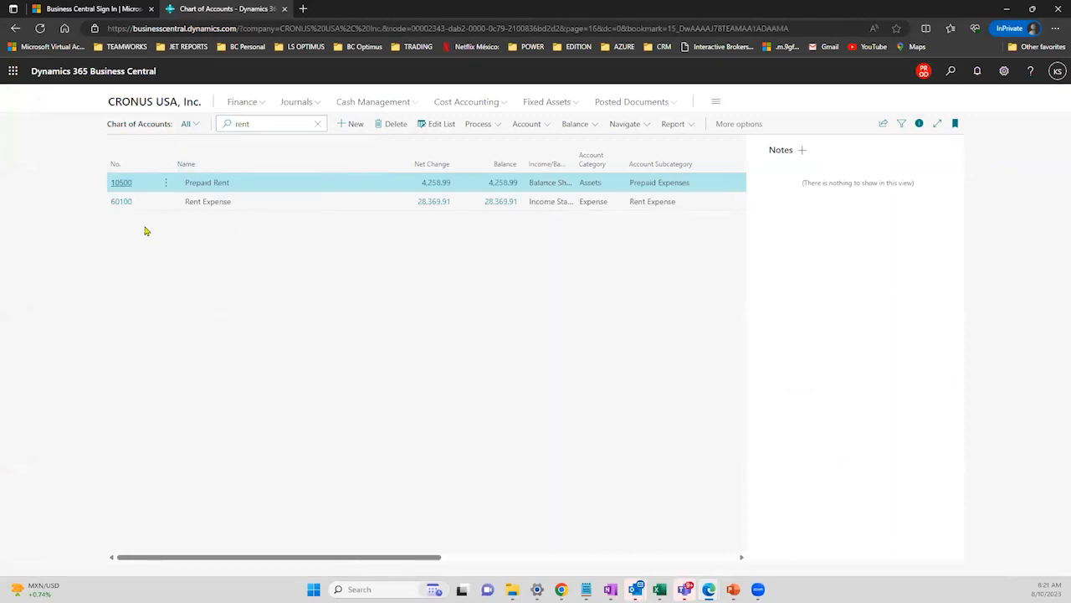
pyautogui.click(129, 210)
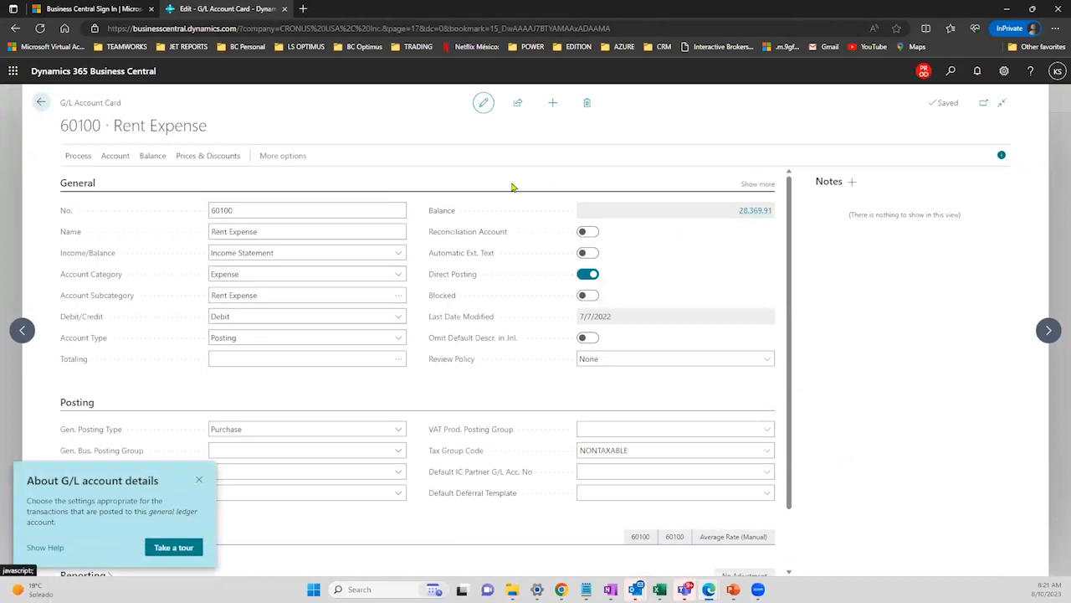
pyautogui.click(745, 212)
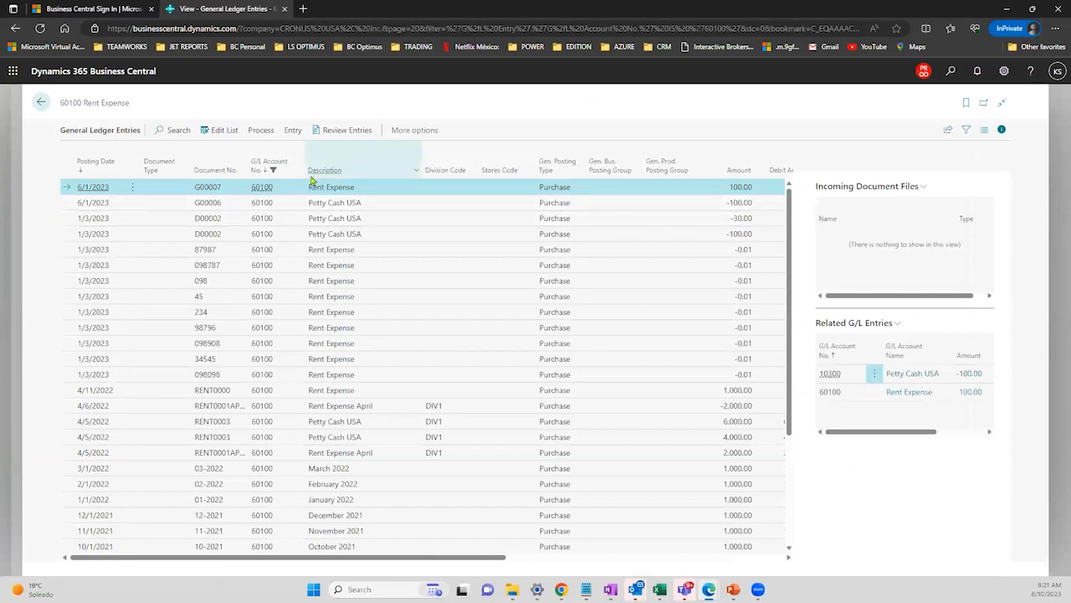
# - Examine the Rent Expense ledger entries' document numbers and debit and credit amounts, widen the Document No. column, and select entry G00007
pyautogui.click(234, 202)
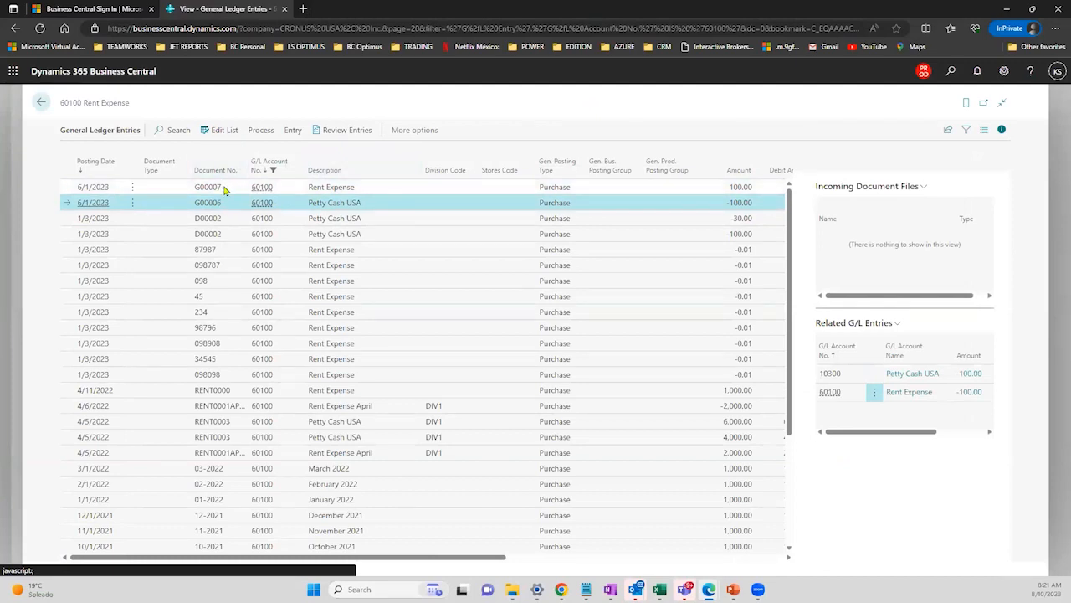
pyautogui.click(225, 190)
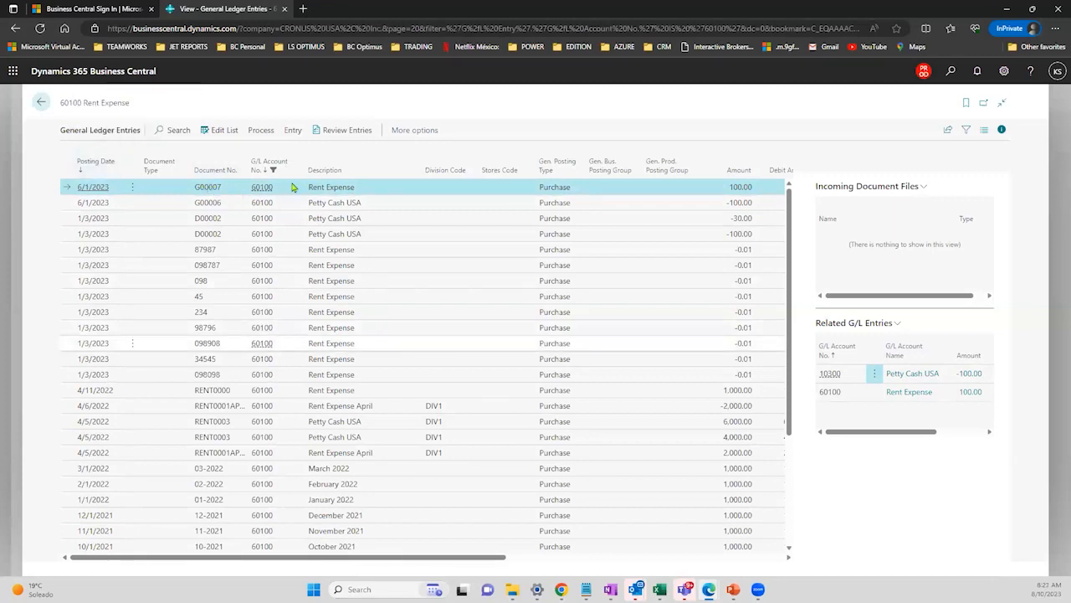
pyautogui.moveTo(315, 561); pyautogui.dragTo(397, 564)
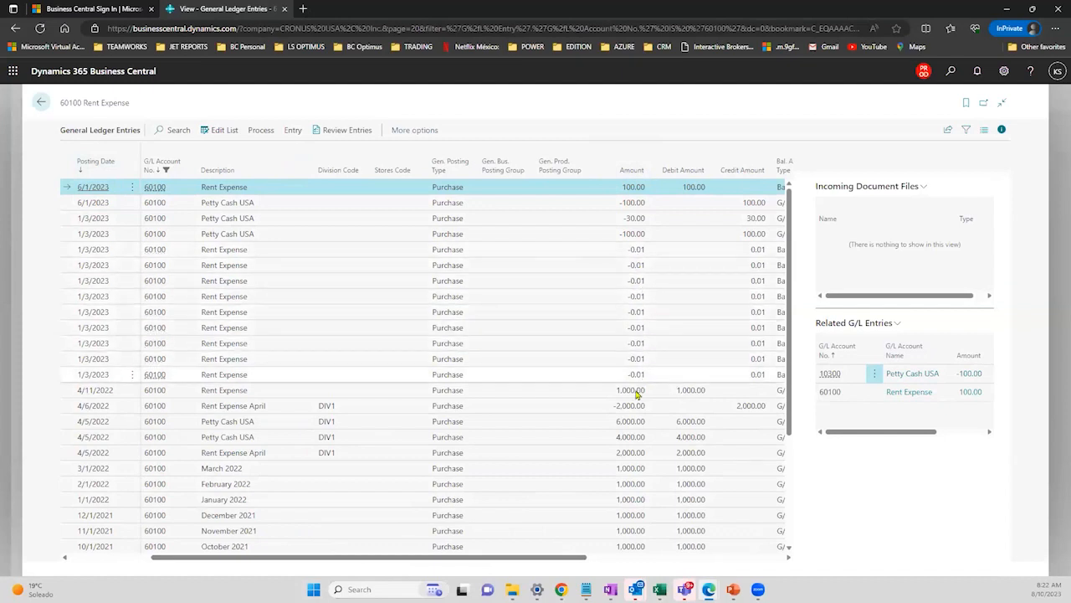
pyautogui.moveTo(571, 561); pyautogui.dragTo(370, 530)
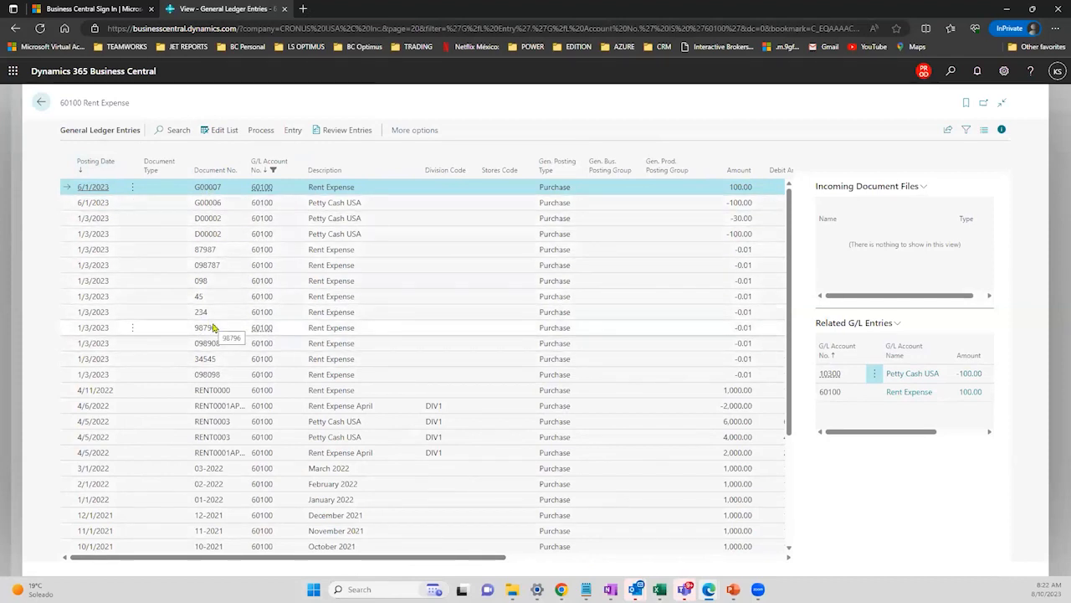
pyautogui.click(214, 390)
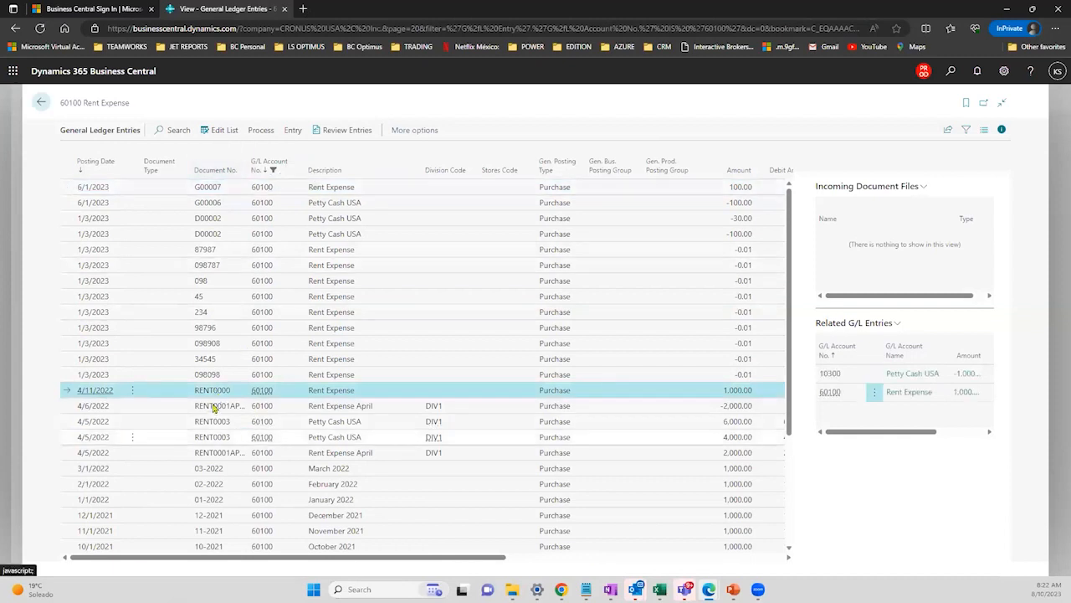
pyautogui.doubleClick(244, 399)
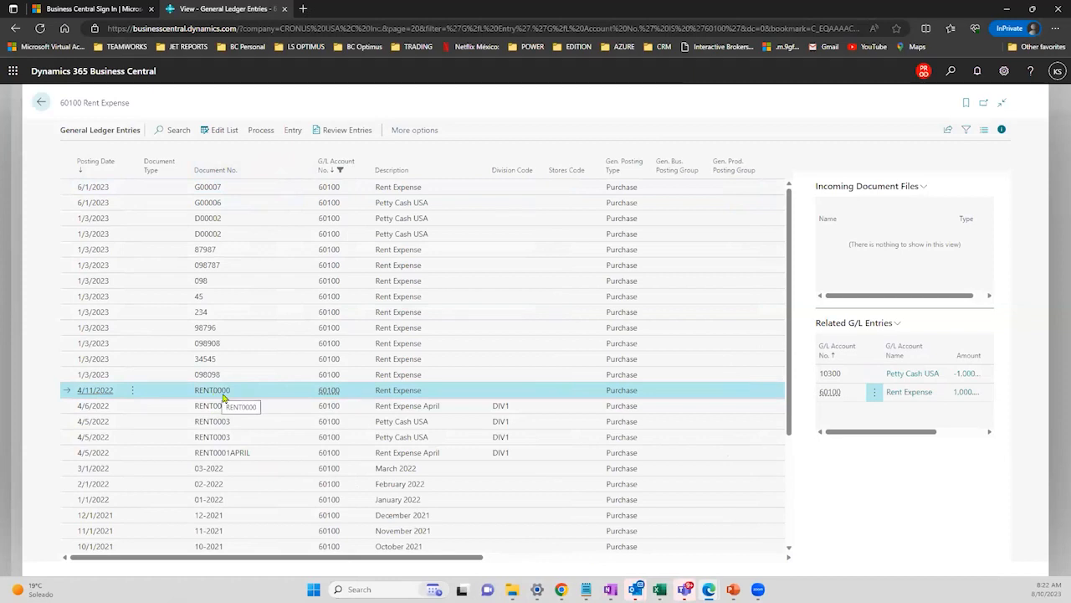
pyautogui.click(209, 192)
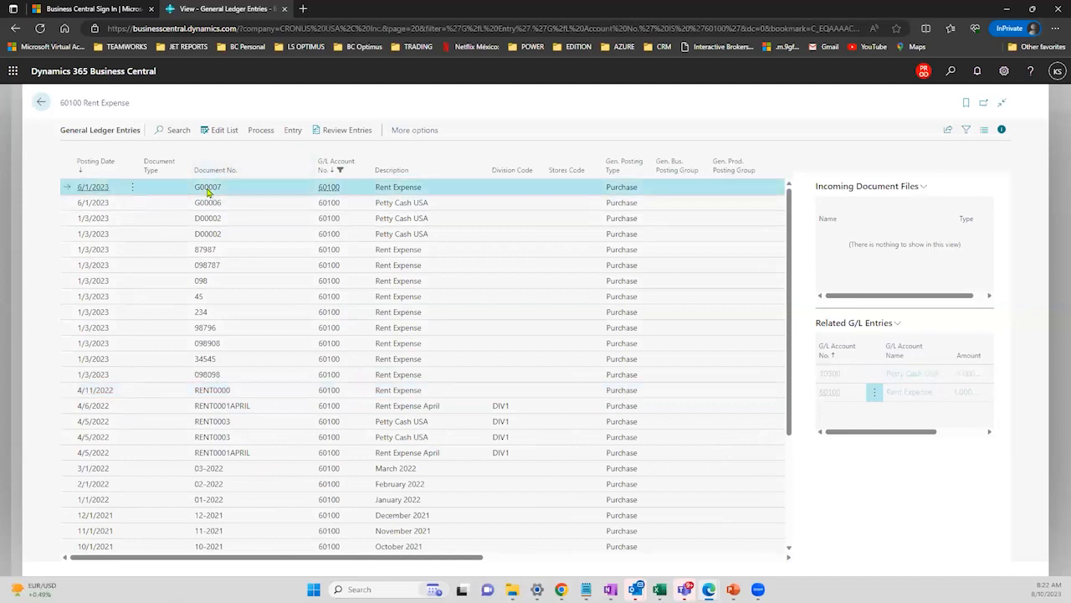
# - Try to find the entries related to document G00007, and reload the page
pyautogui.click(259, 141)
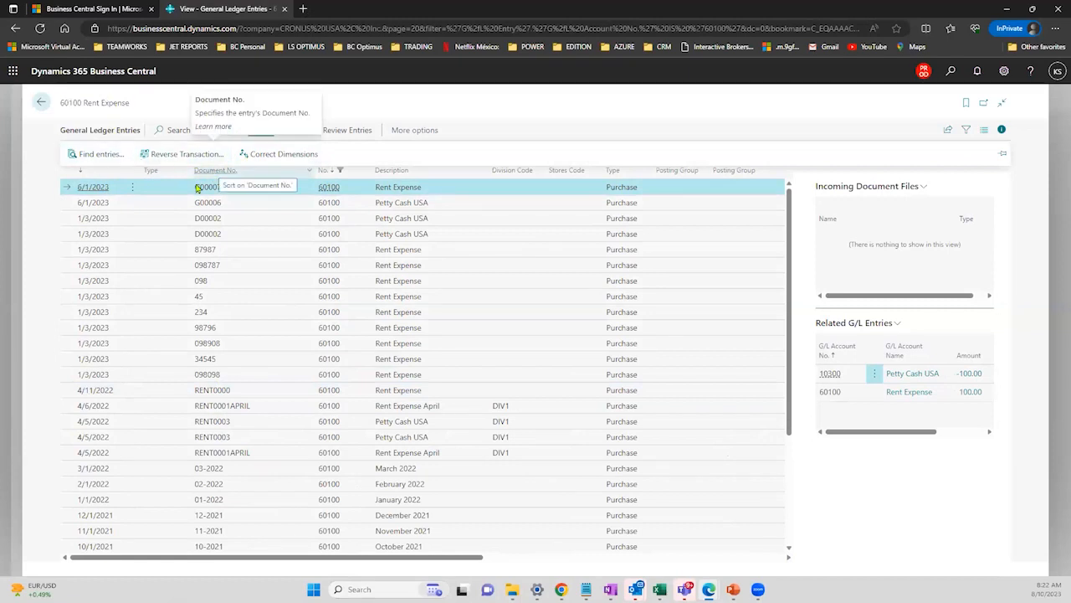
pyautogui.click(92, 156)
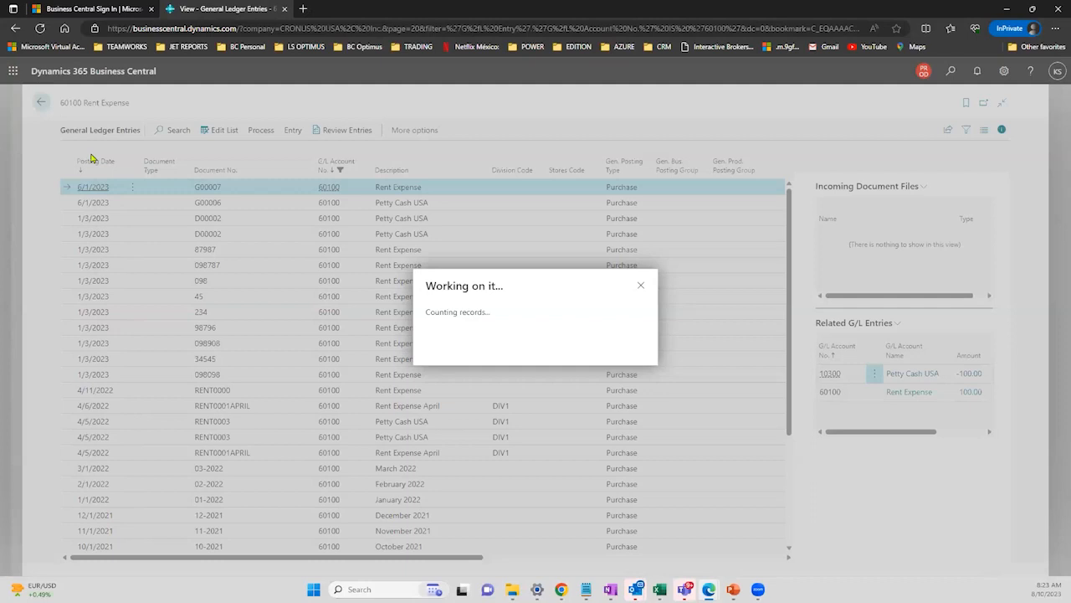
pyautogui.click(39, 28)
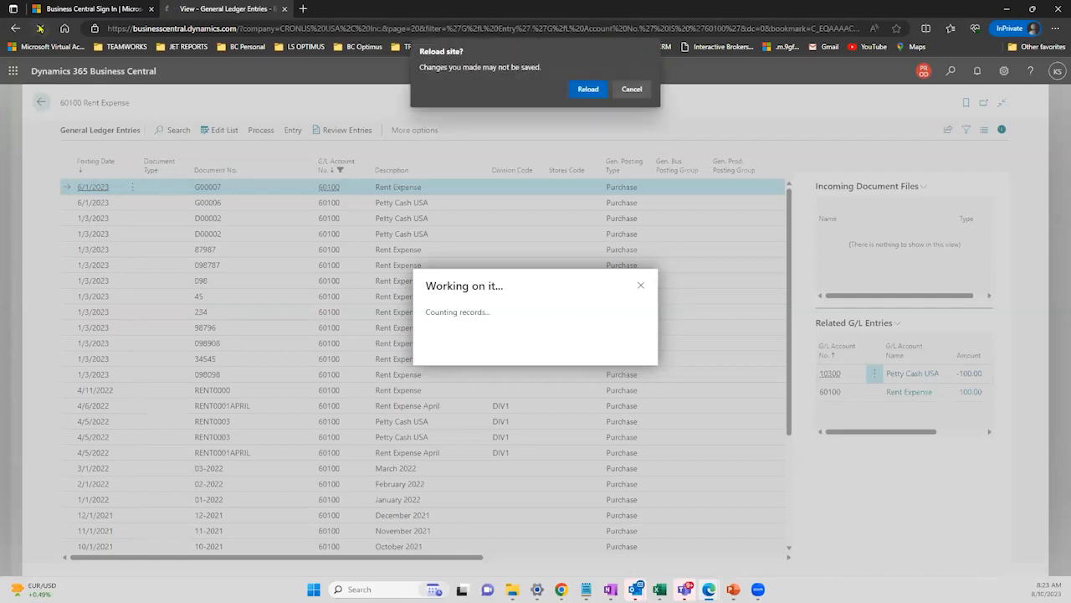
pyautogui.click(587, 93)
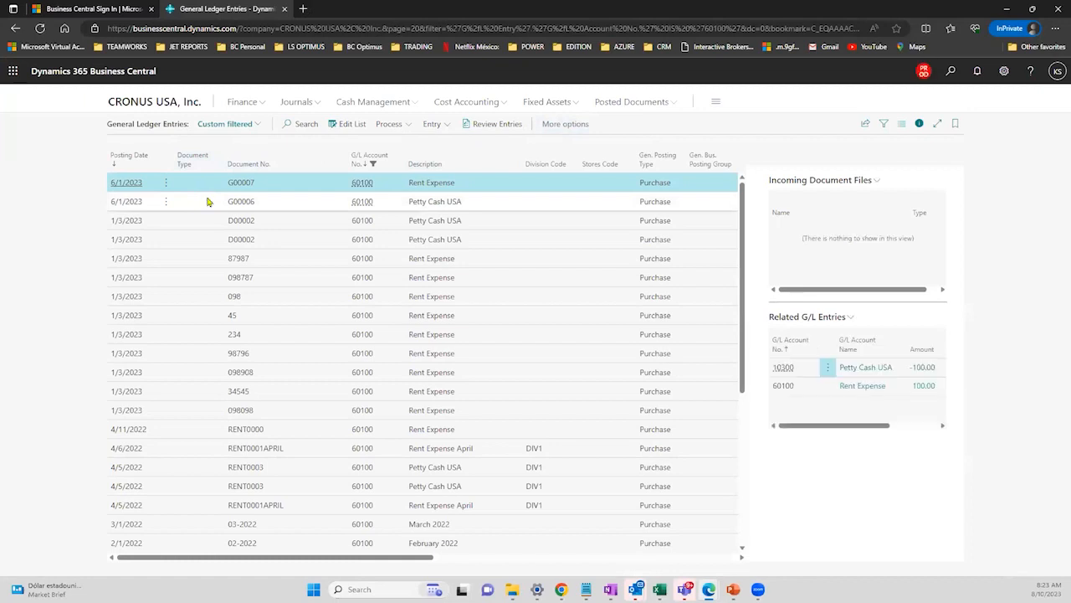
# - Find the entries related to document G00007, cancelling the record count, then open its G/L entries and select the Petty Cash USA entry
pyautogui.click(397, 123)
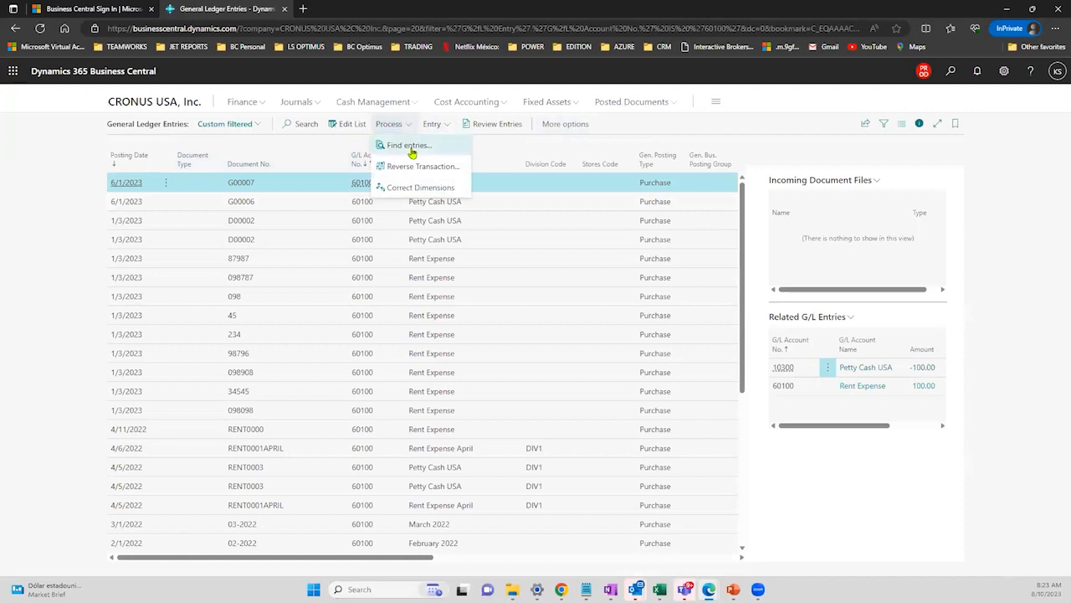
pyautogui.click(410, 147)
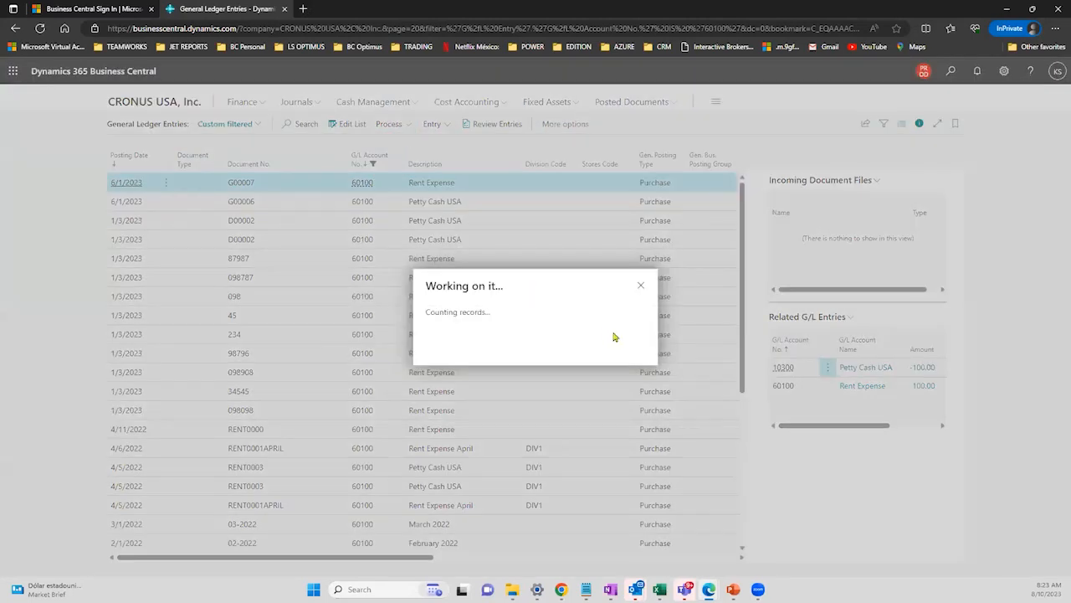
pyautogui.click(641, 288)
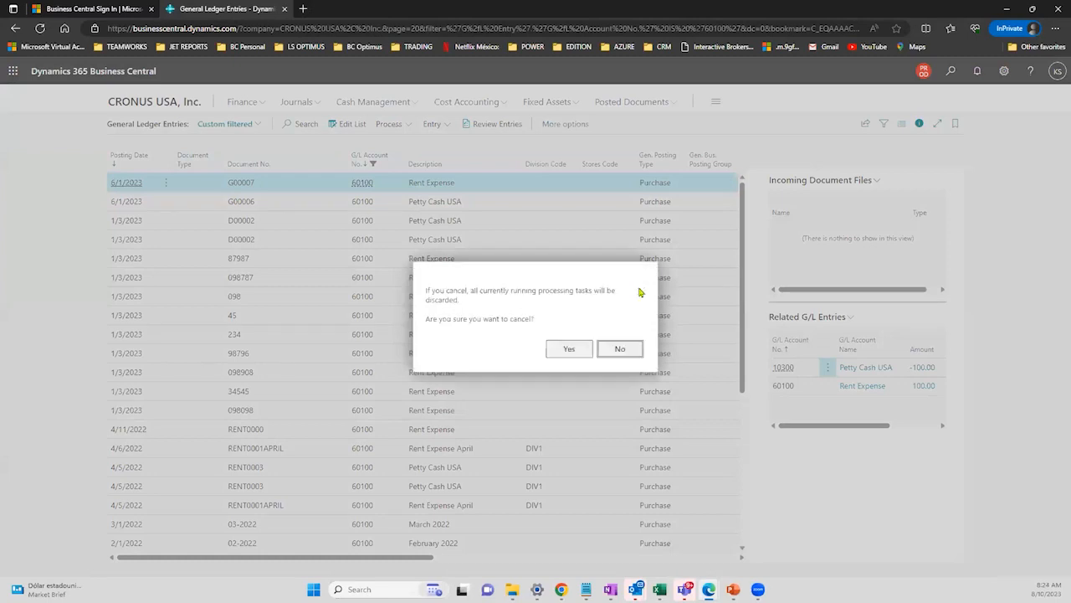
pyautogui.click(554, 349)
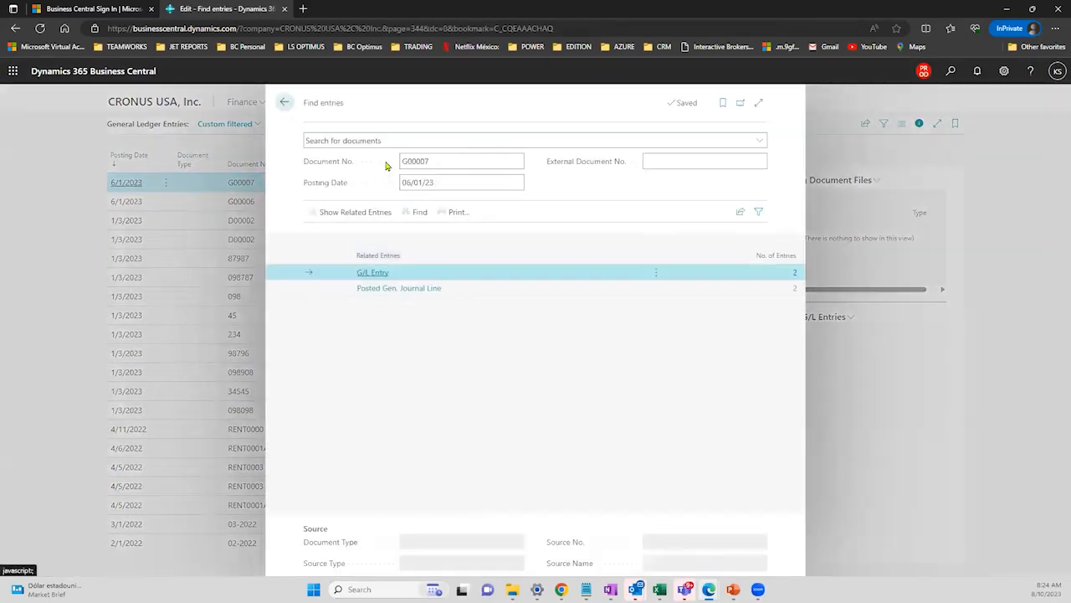
pyautogui.moveTo(345, 109); pyautogui.dragTo(303, 108)
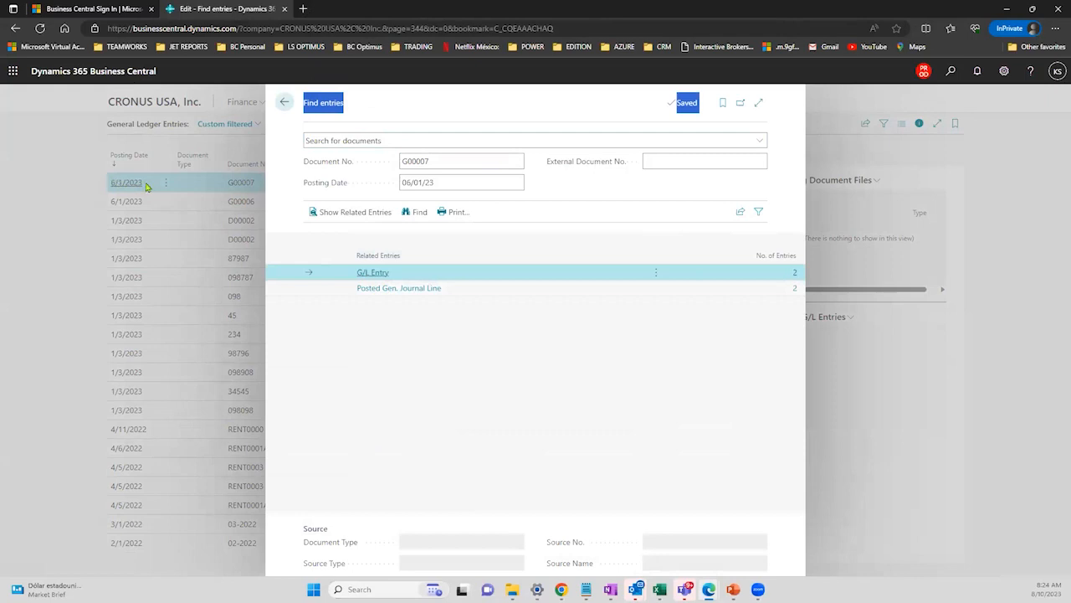
pyautogui.click(796, 276)
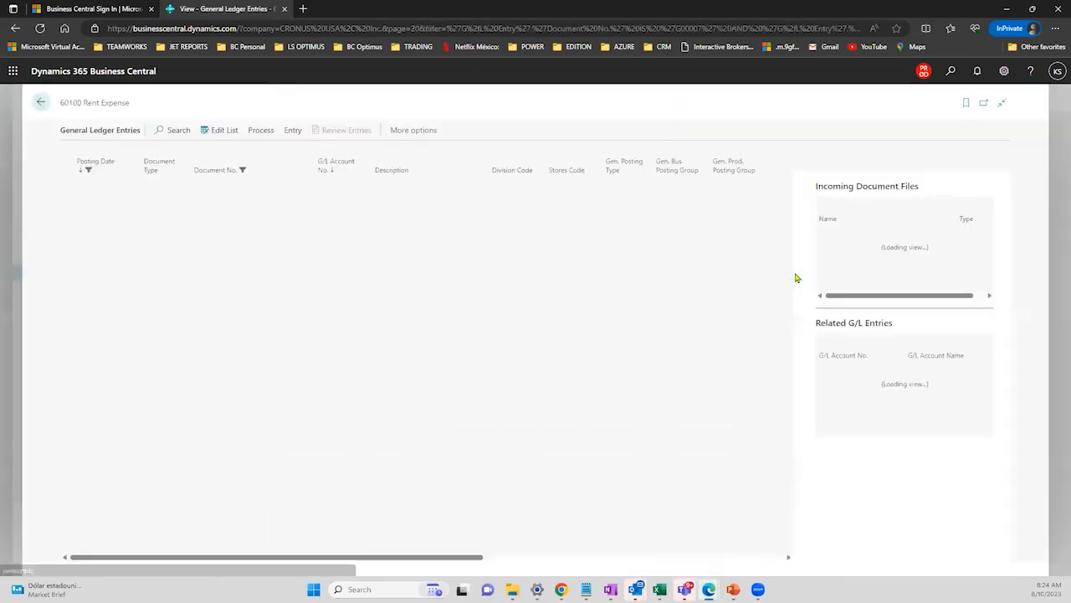
pyautogui.click(247, 206)
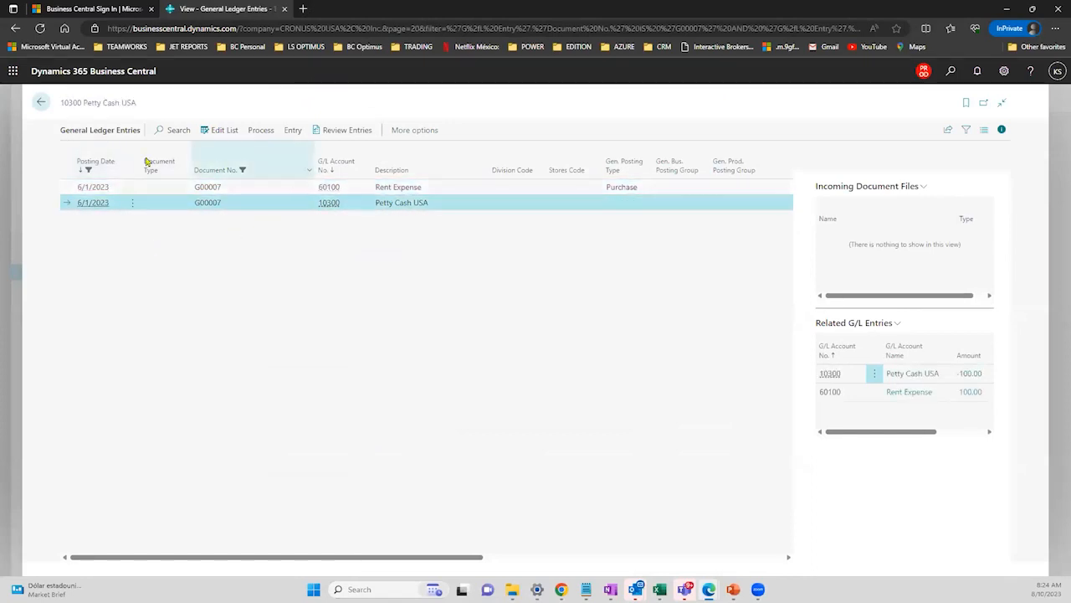
# - Try to correct the dimensions of the Petty Cash USA entry and dismiss the message
pyautogui.click(261, 131)
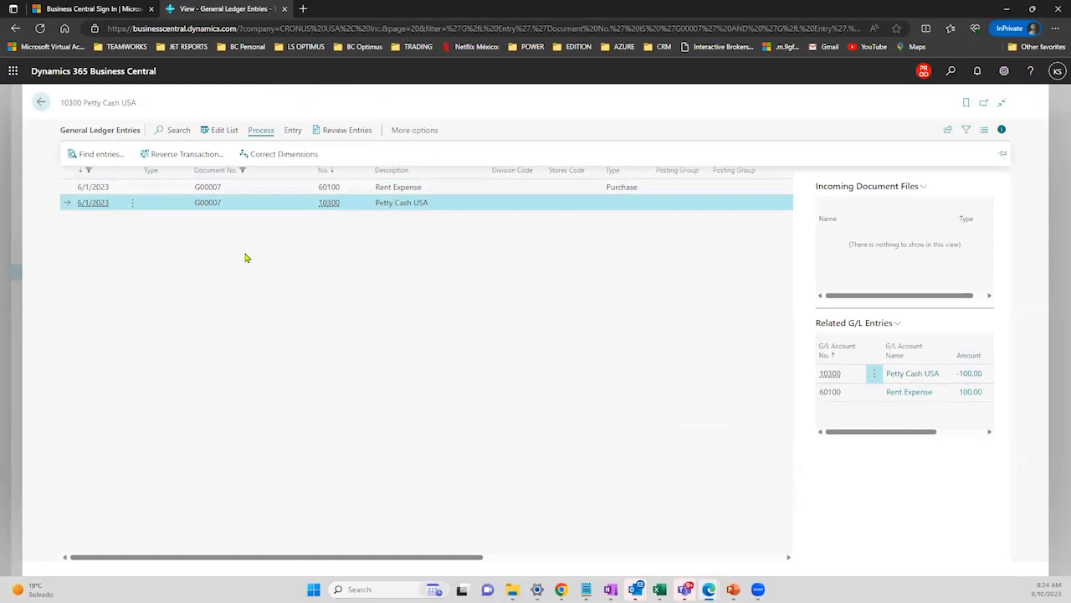
pyautogui.click(282, 157)
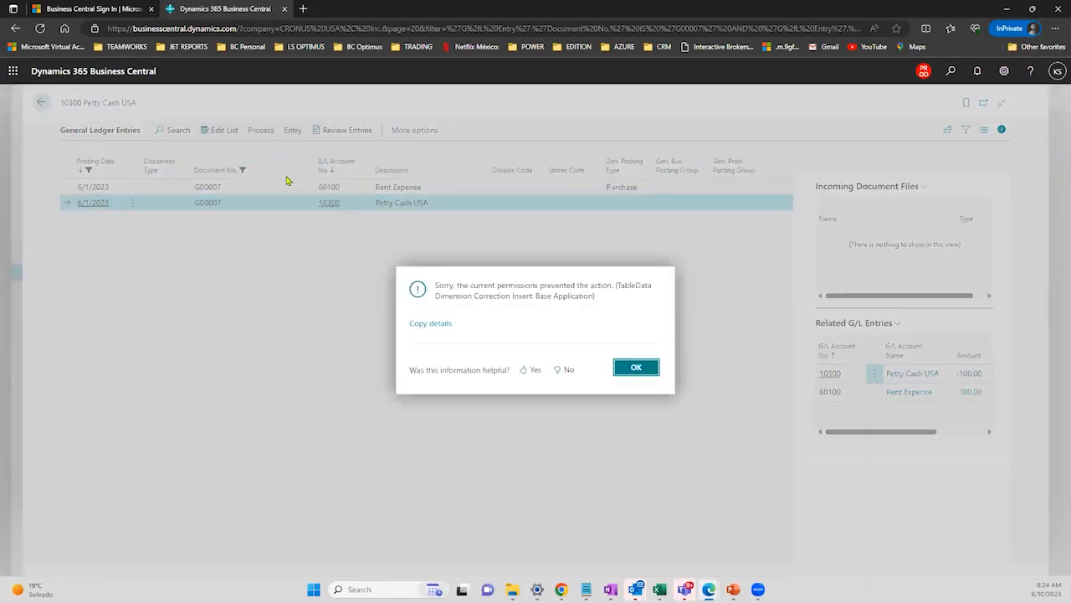
pyautogui.click(636, 369)
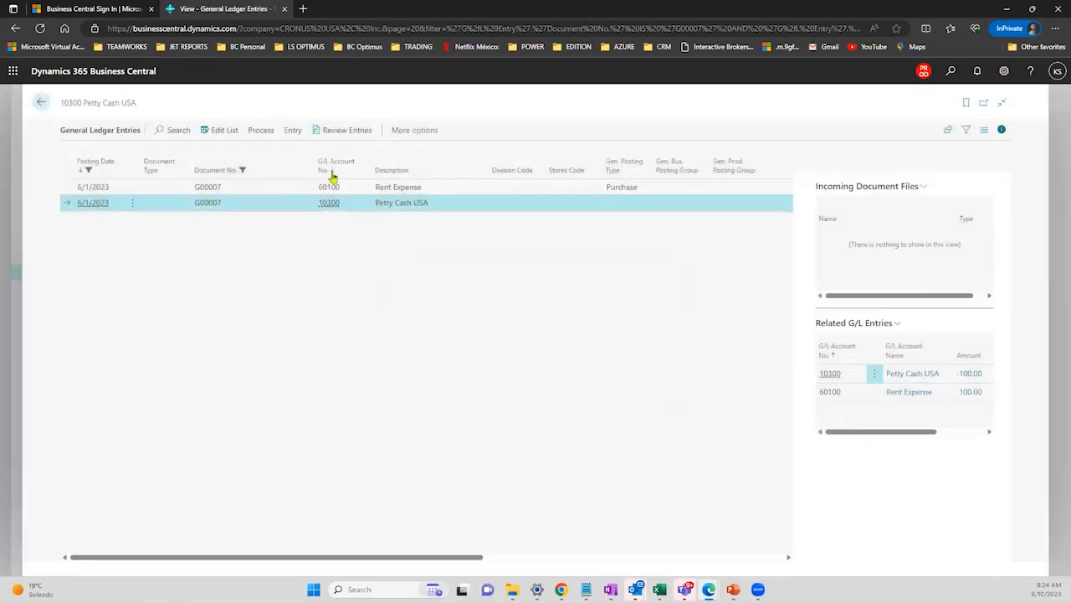
pyautogui.click(293, 130)
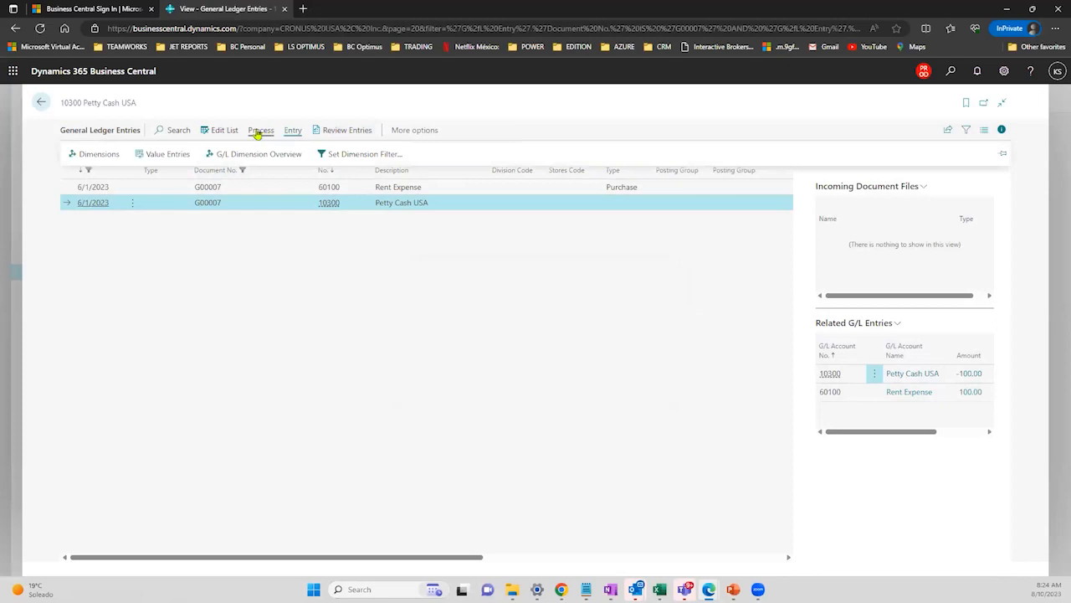
# - Reverse the posted G00007 transaction with its Petty Cash USA and Rent Expense entries, confirming the posting of correcting entries
pyautogui.click(259, 130)
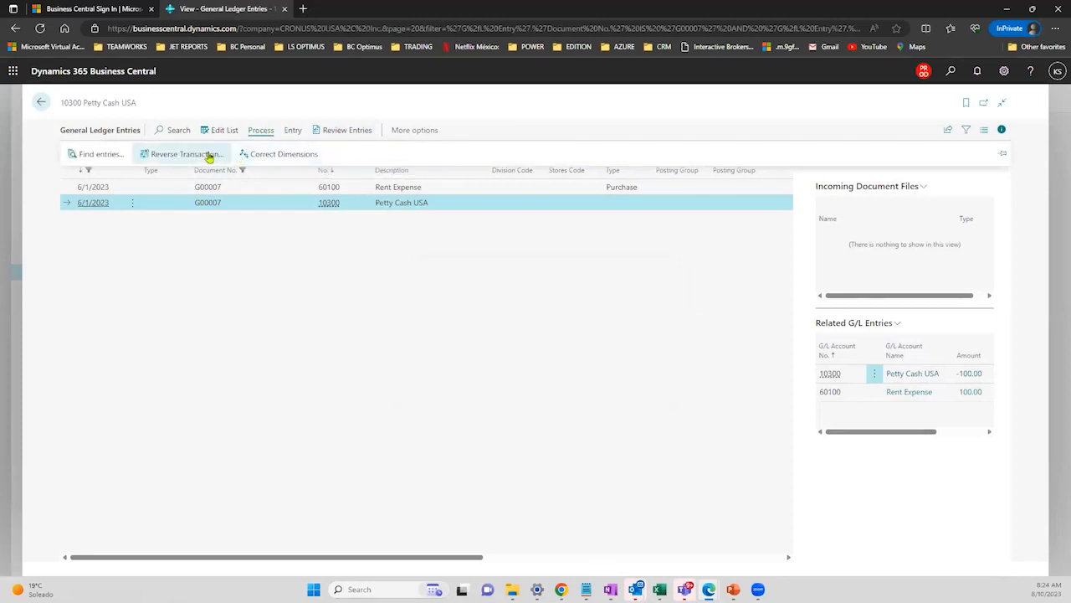
pyautogui.click(209, 155)
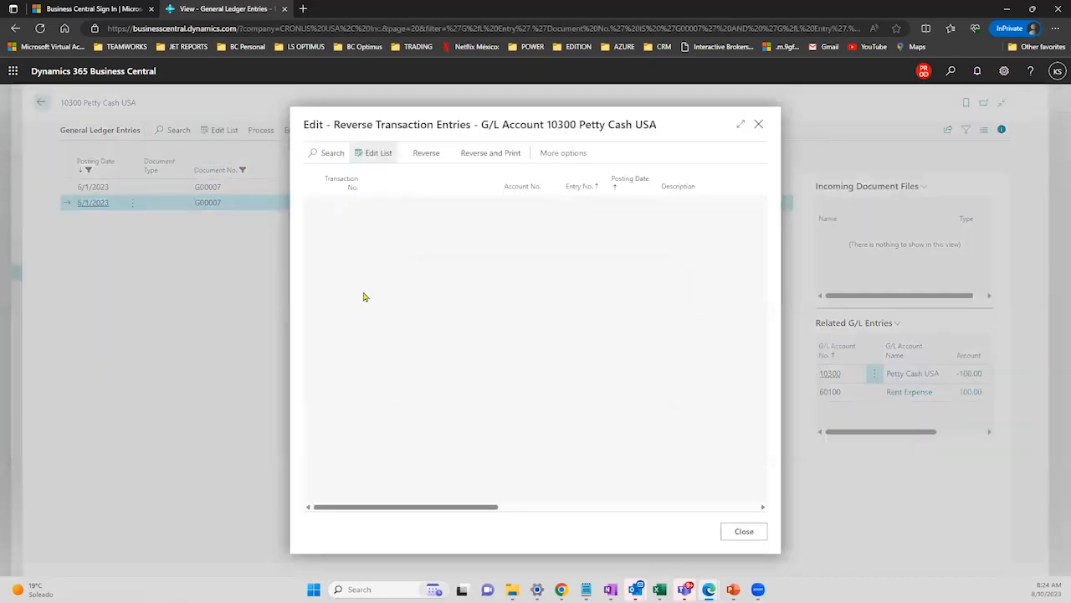
pyautogui.click(740, 124)
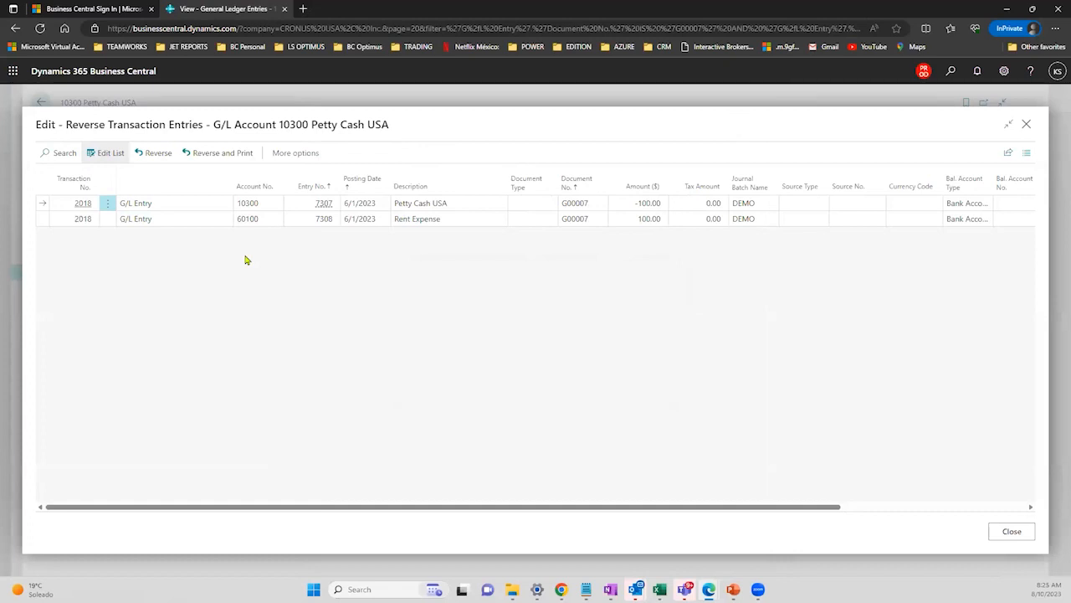
pyautogui.click(157, 155)
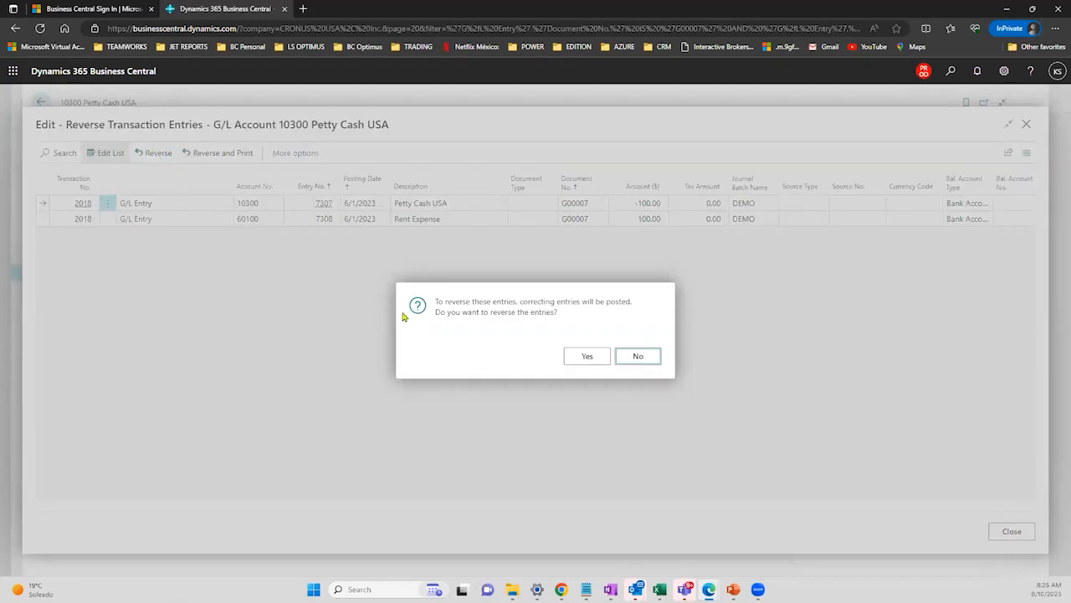
pyautogui.click(440, 307)
pyautogui.moveTo(439, 306); pyautogui.dragTo(635, 308)
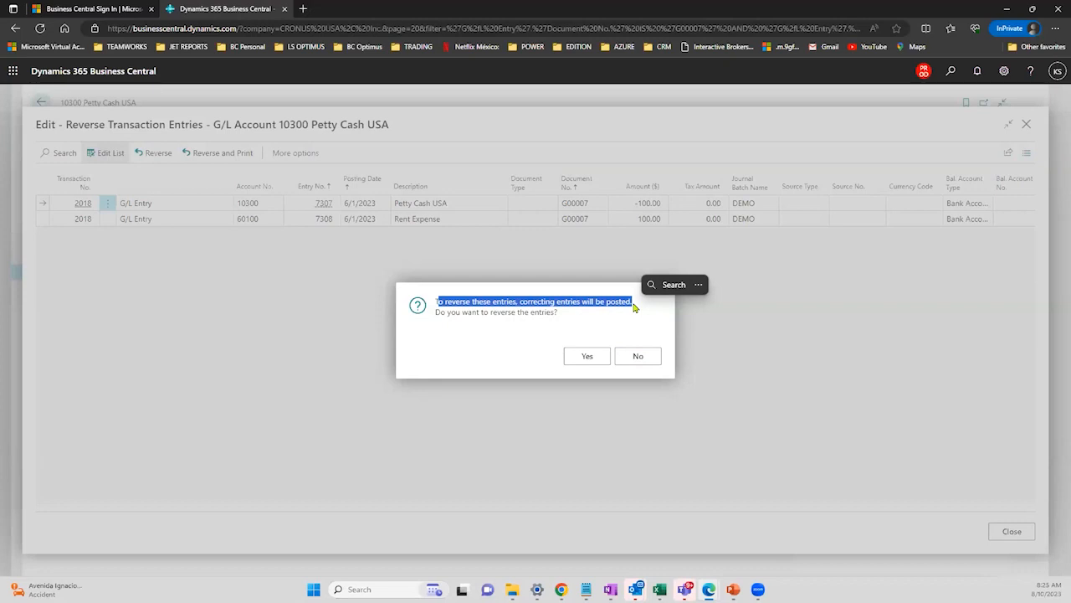
pyautogui.click(586, 358)
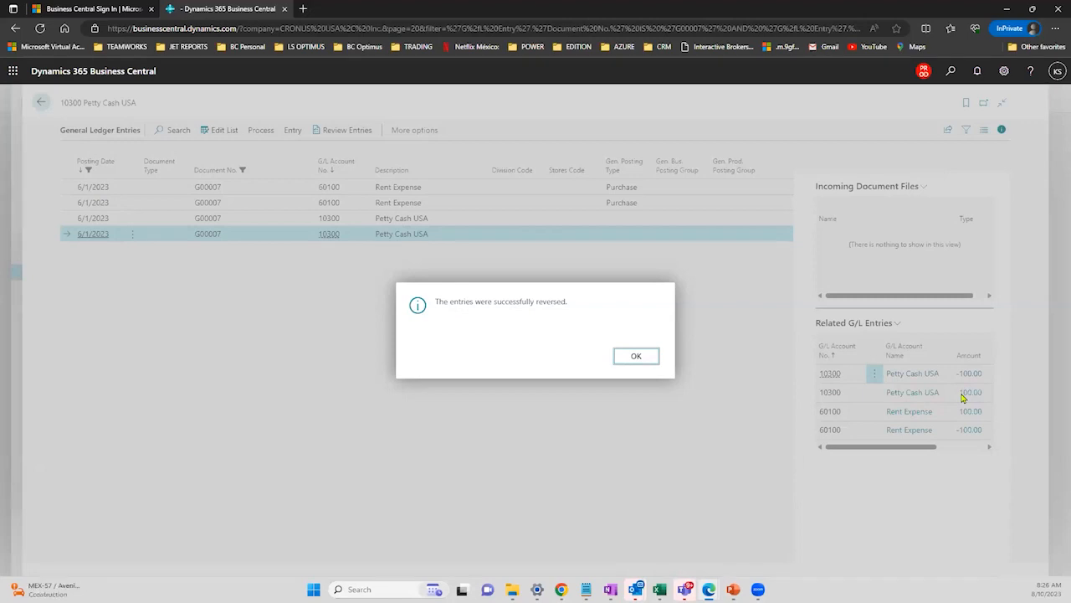
# - Close the reversal message, return to the ledger entries of account 60100 and check their amounts
pyautogui.click(654, 357)
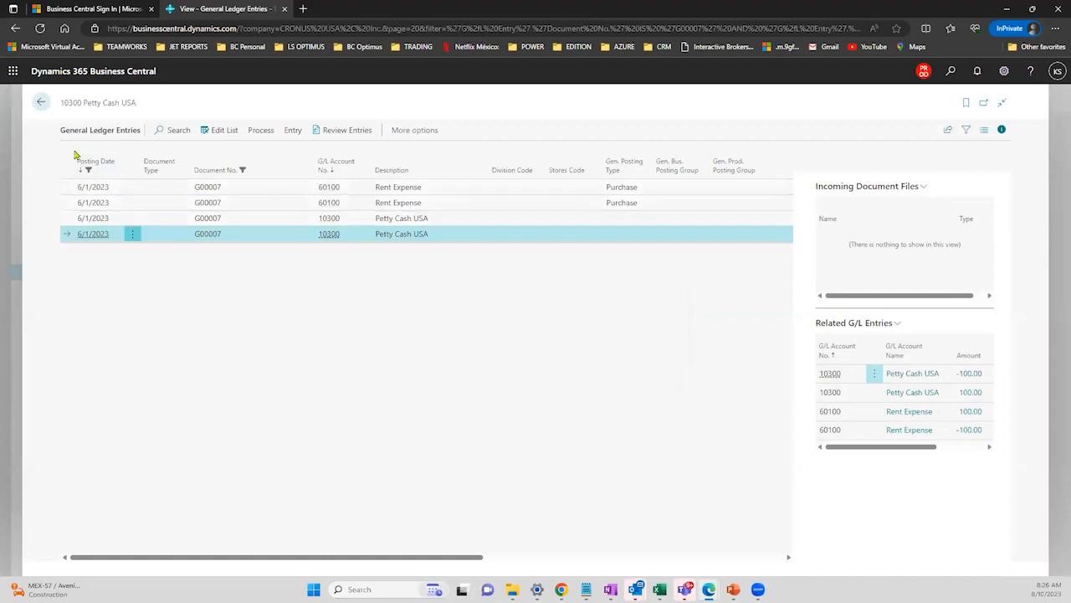
pyautogui.click(40, 104)
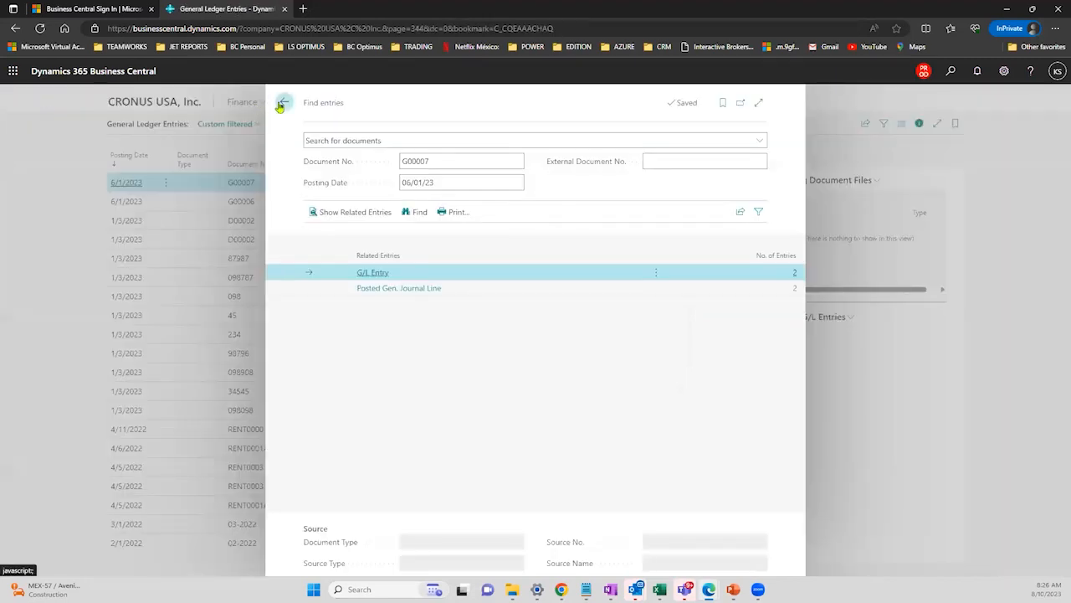
pyautogui.click(284, 103)
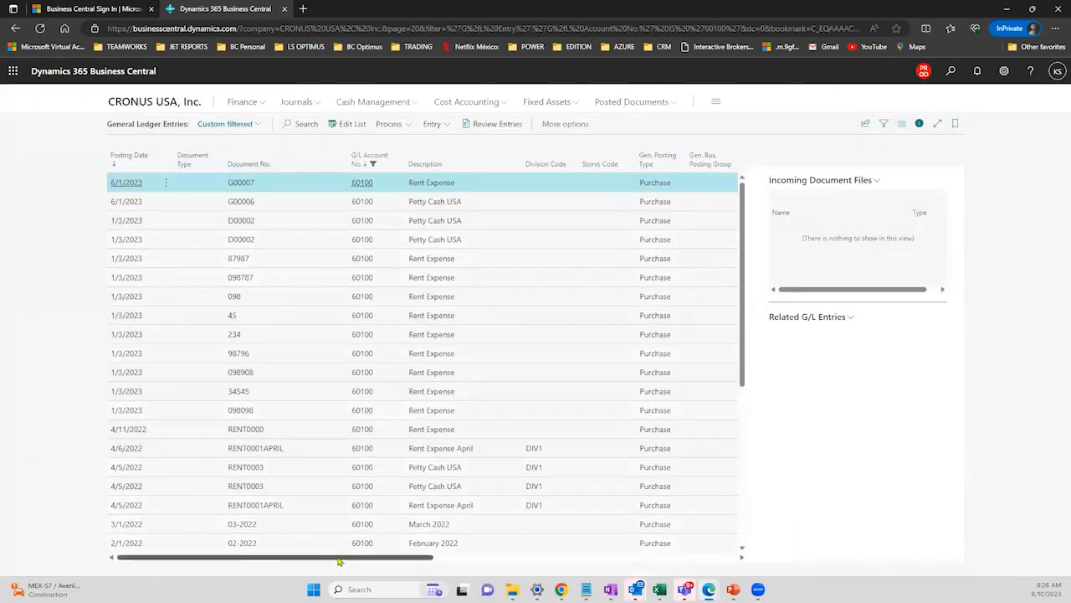
pyautogui.moveTo(338, 559); pyautogui.dragTo(430, 559)
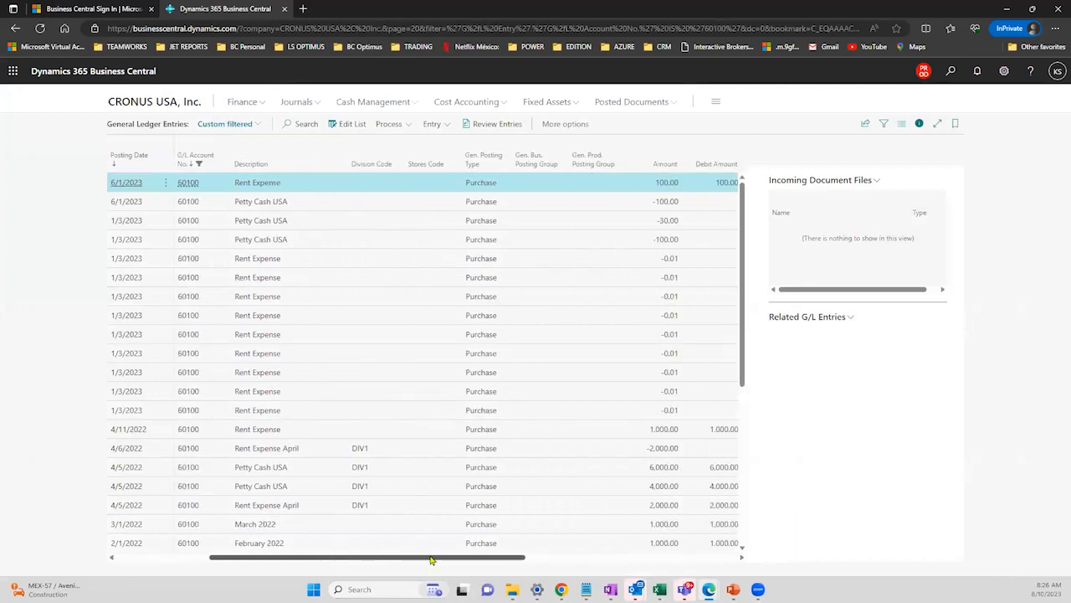
# - Return to the CRONUS USA, Inc. home page and open the list of general journal batches
pyautogui.click(146, 103)
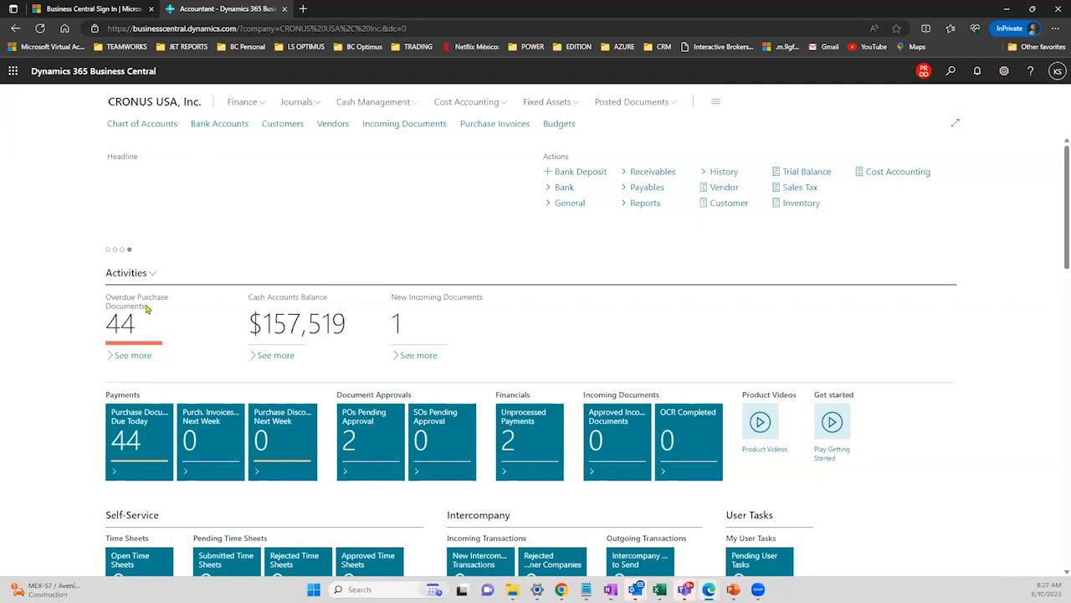
pyautogui.click(590, 206)
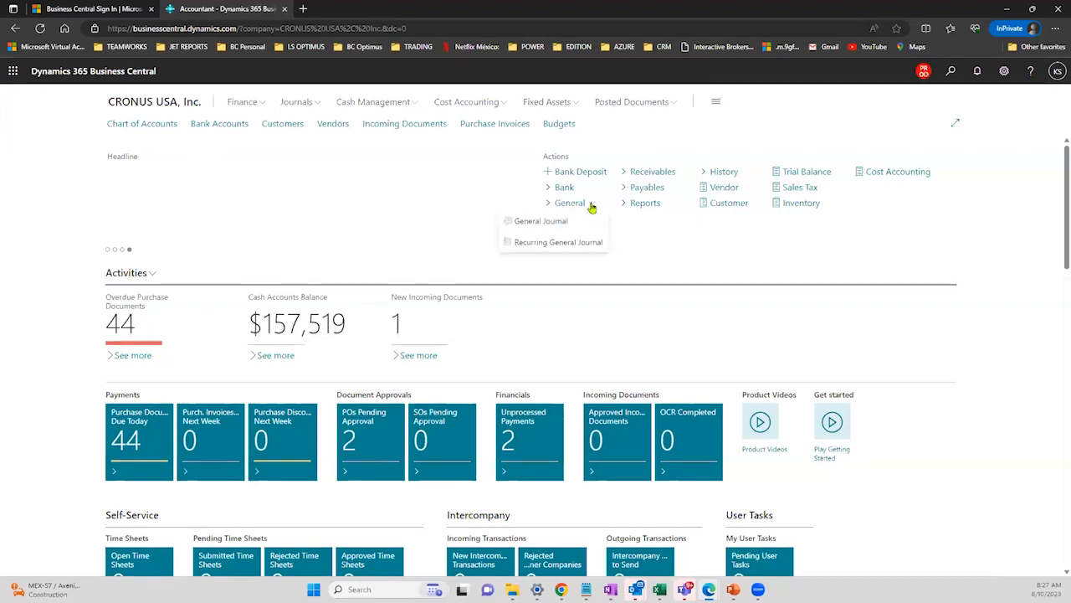
pyautogui.click(557, 222)
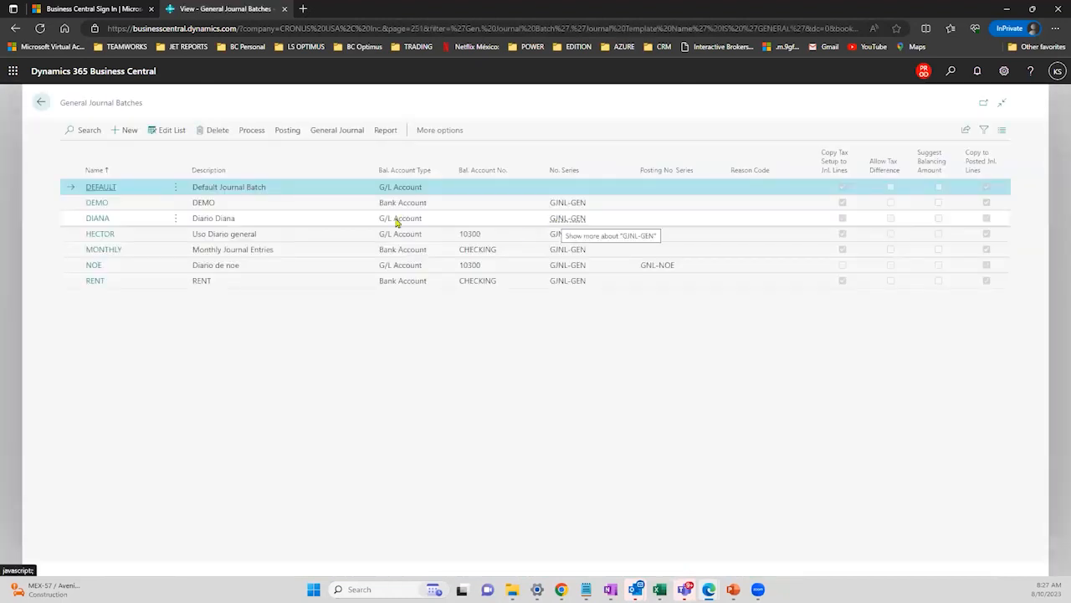
# - Select the DEMO batch in the General Journal Batches list and make the list editable
pyautogui.click(110, 204)
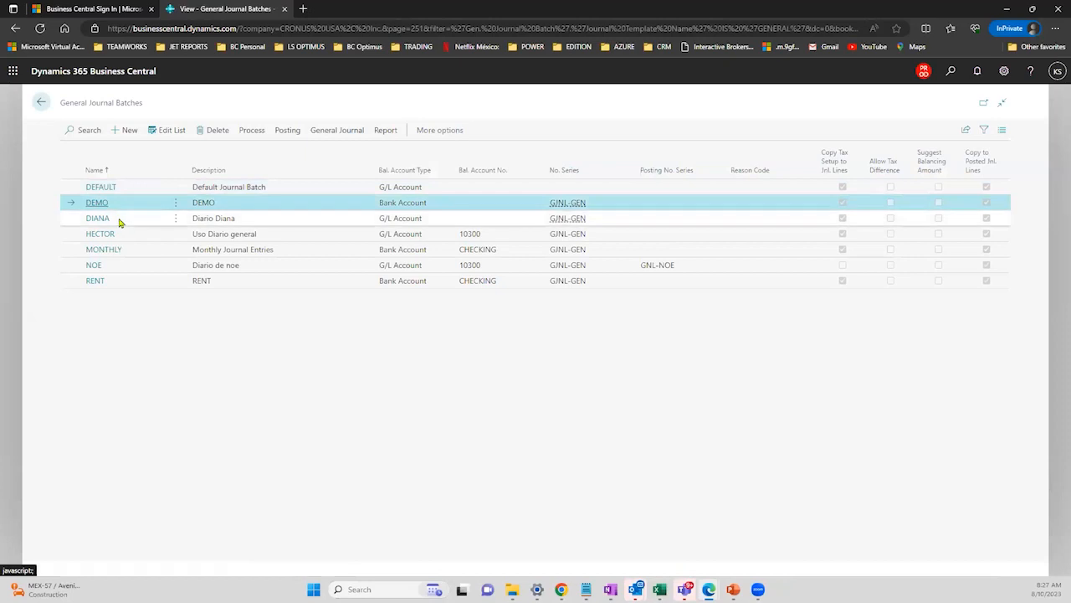
pyautogui.click(119, 222)
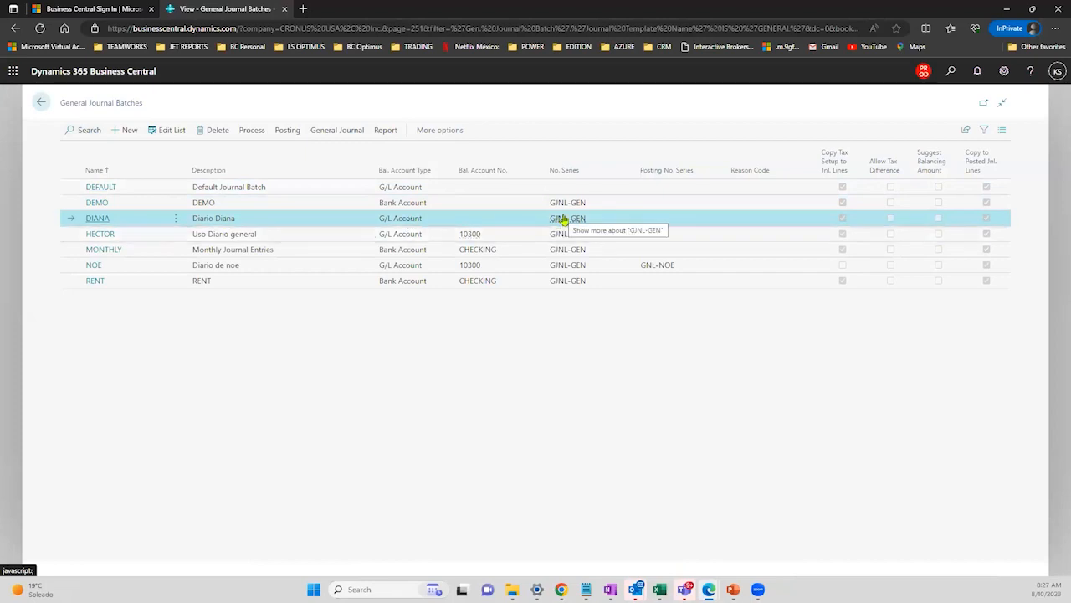
pyautogui.click(294, 208)
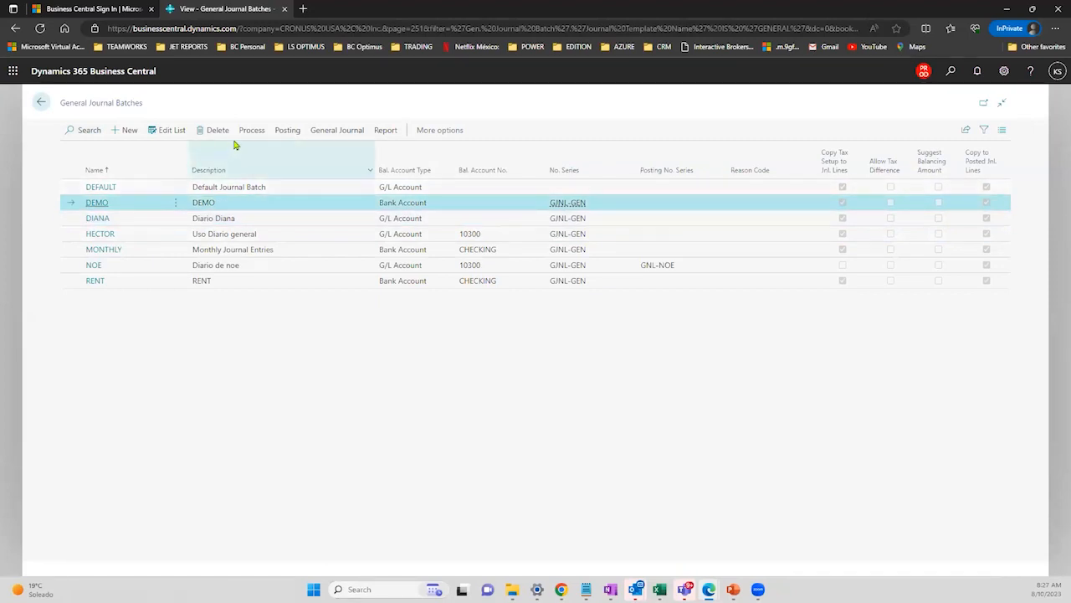
pyautogui.click(170, 131)
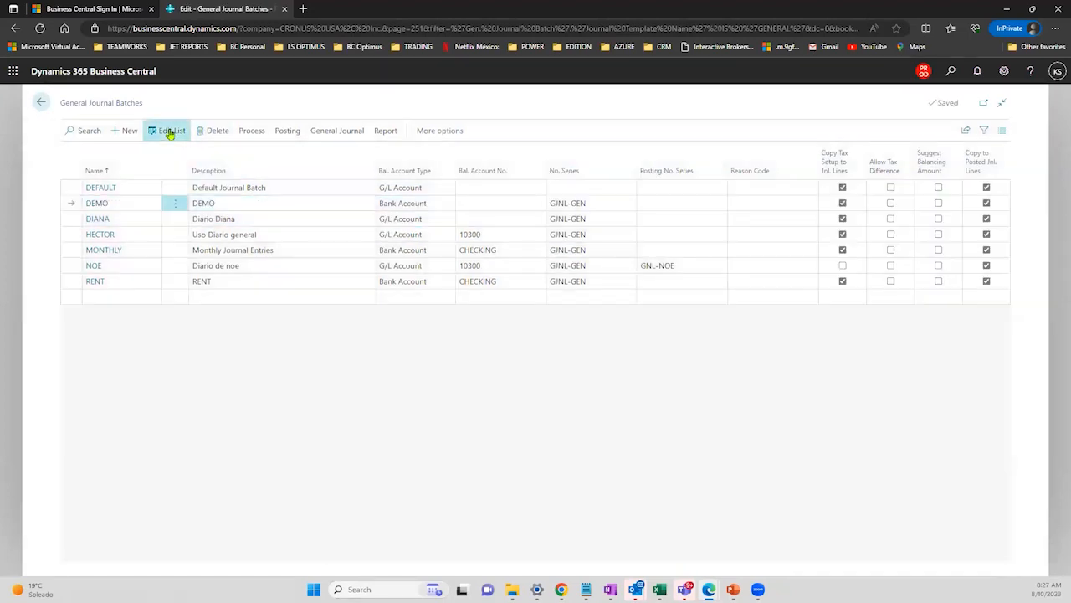
# - Clear the No. Series value of the DEMO general journal batch
pyautogui.click(590, 203)
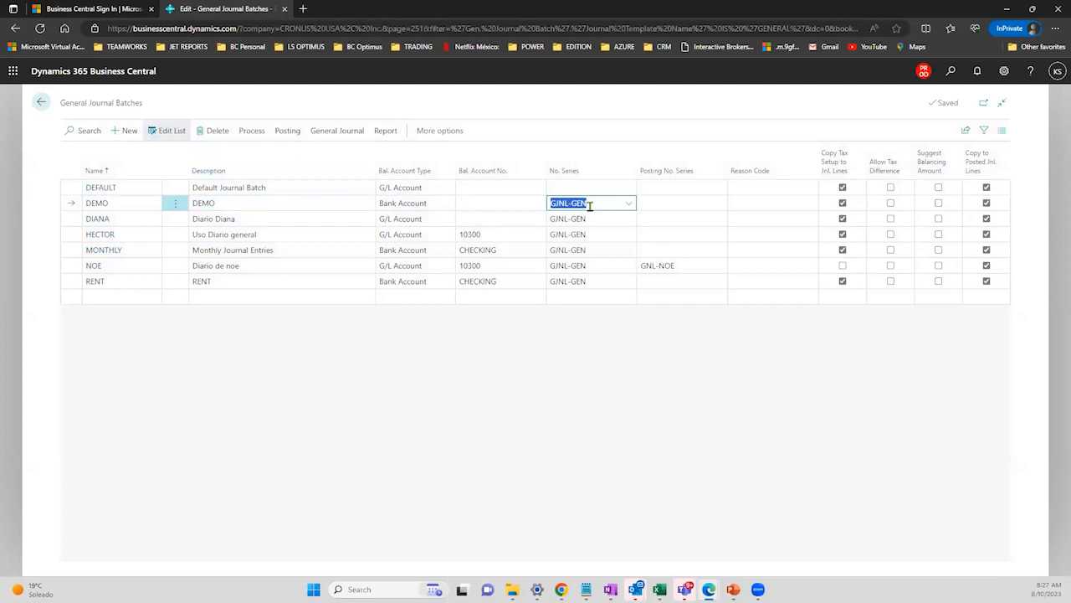
pyautogui.press('Delete')
pyautogui.click(666, 202)
# - Examine the number series offered for the DEMO batch's No. Series and Posting No. Series fields
pyautogui.click(591, 204)
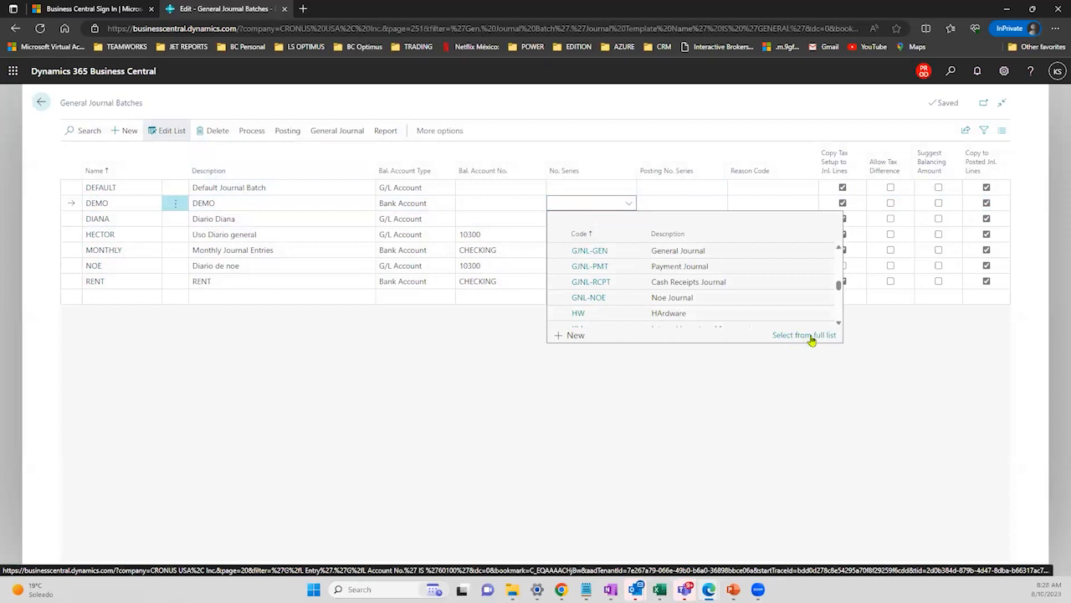
pyautogui.click(502, 379)
pyautogui.click(505, 201)
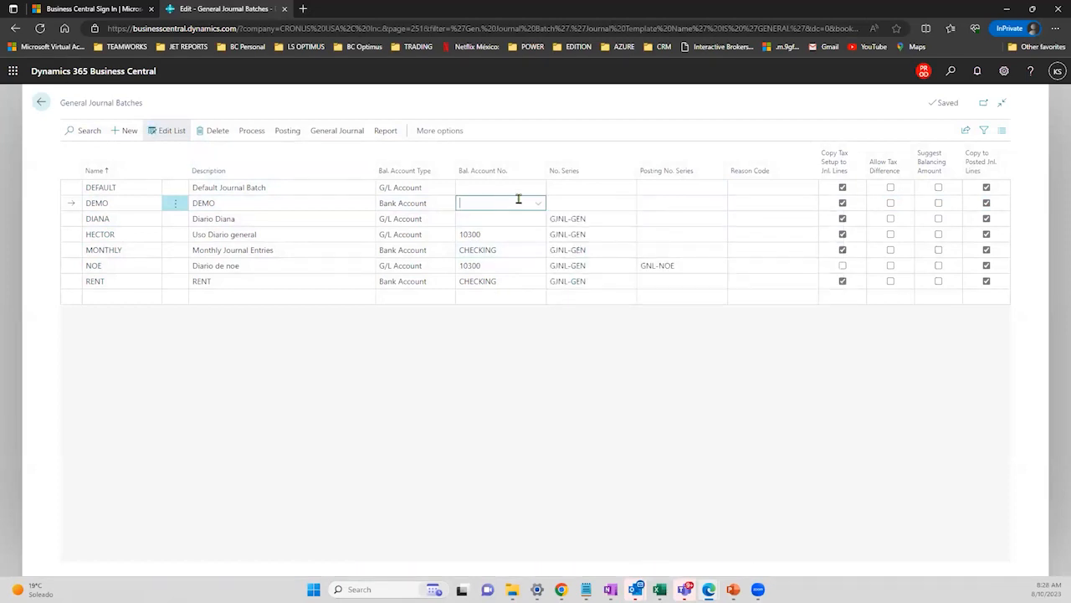
pyautogui.click(630, 204)
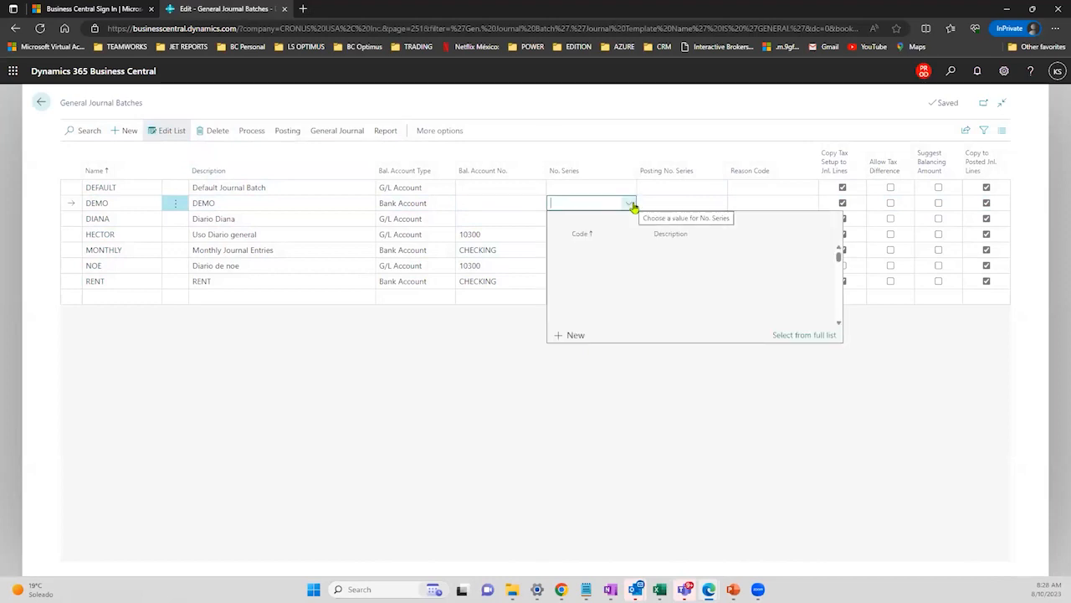
pyautogui.click(711, 390)
pyautogui.click(631, 205)
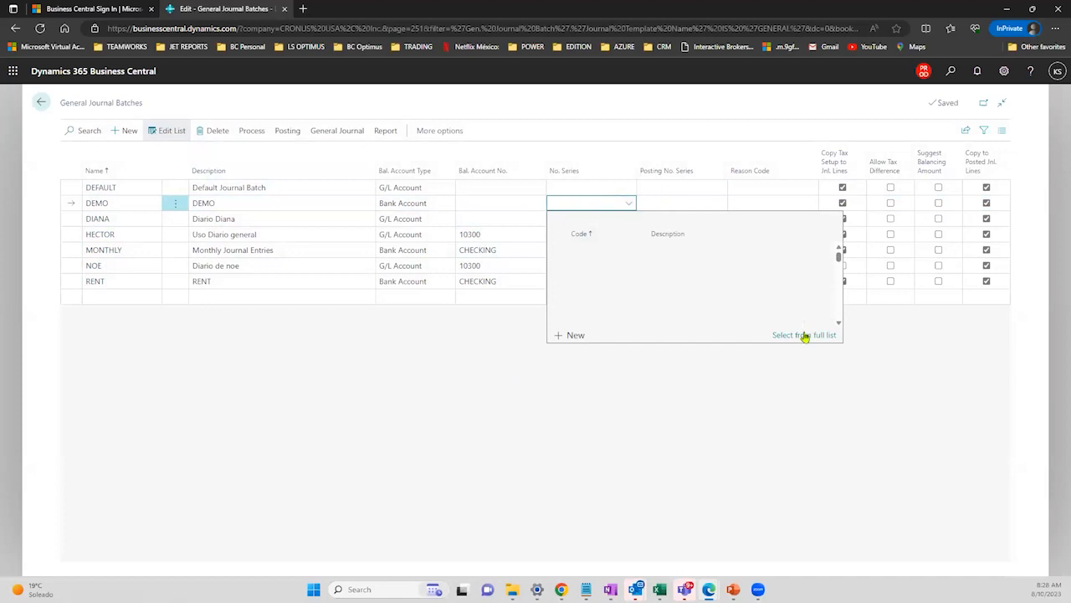
pyautogui.click(778, 402)
pyautogui.click(603, 203)
pyautogui.click(376, 327)
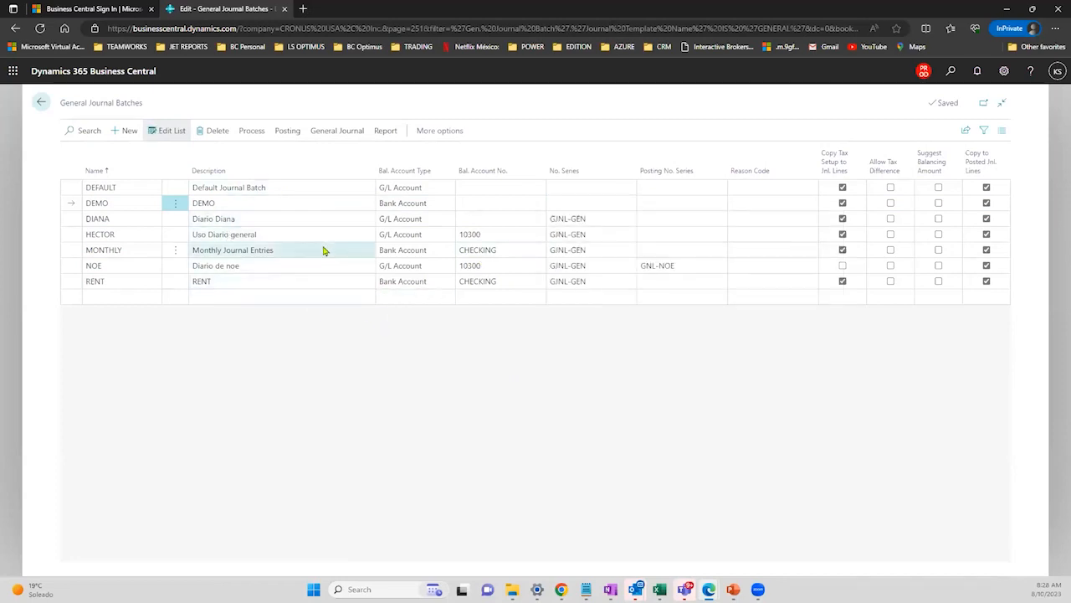
pyautogui.click(657, 202)
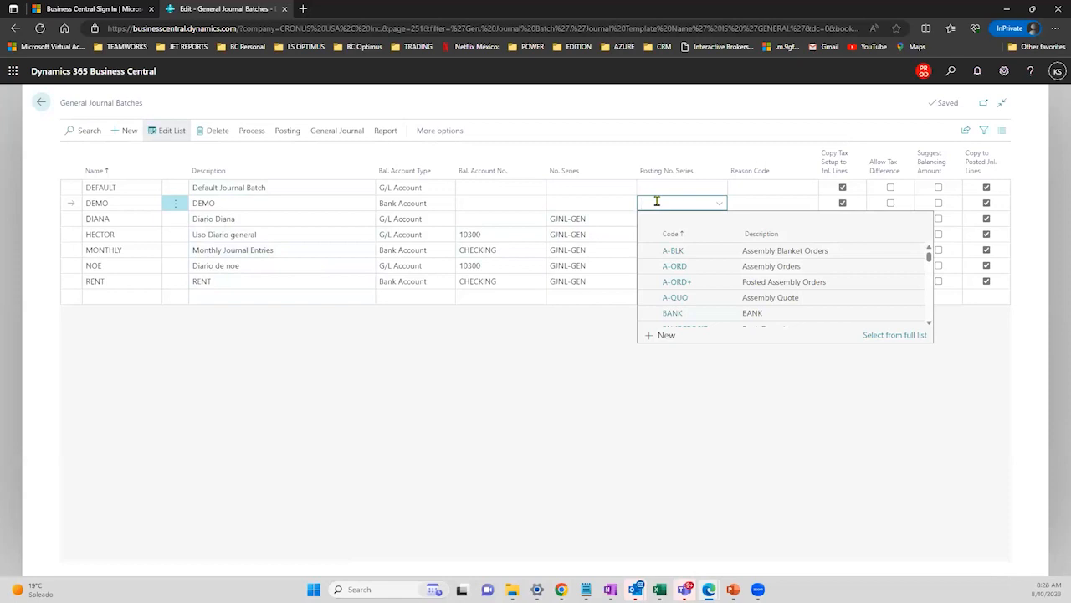
pyautogui.click(607, 208)
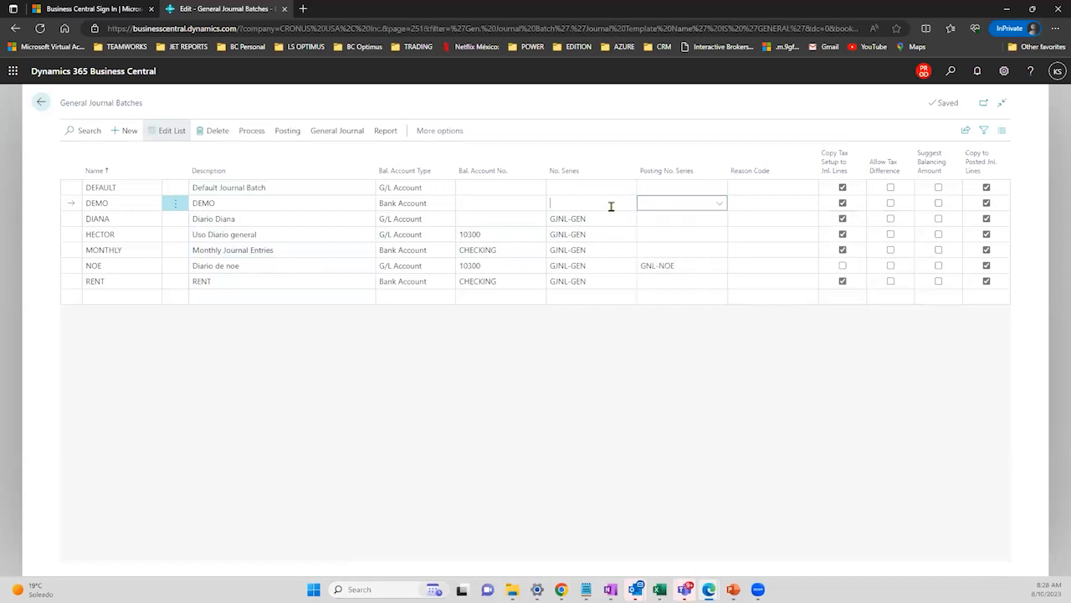
pyautogui.click(631, 207)
pyautogui.click(631, 207)
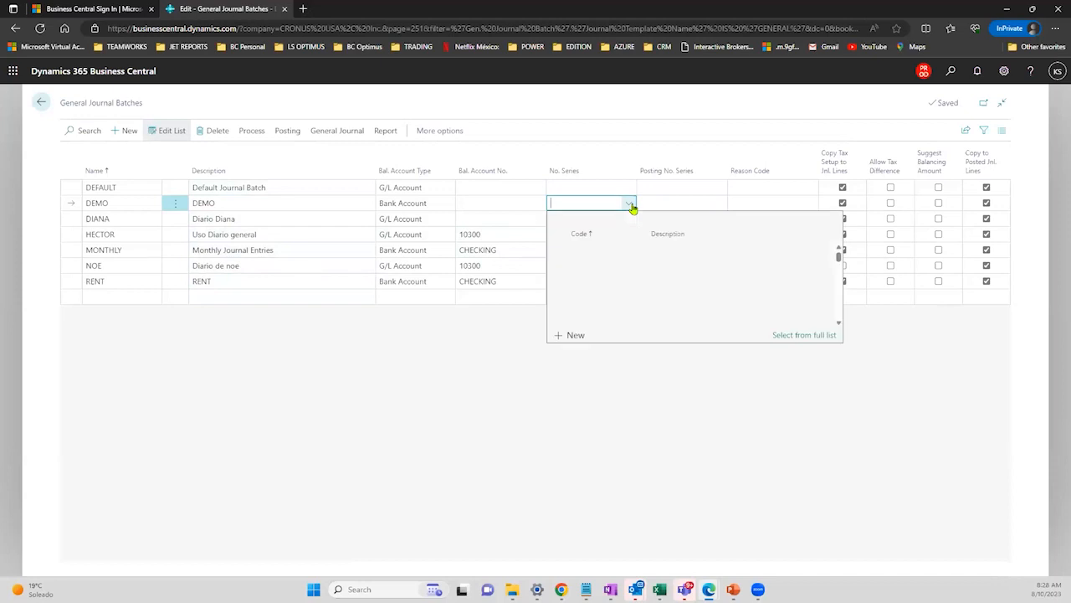
pyautogui.click(700, 203)
pyautogui.click(717, 206)
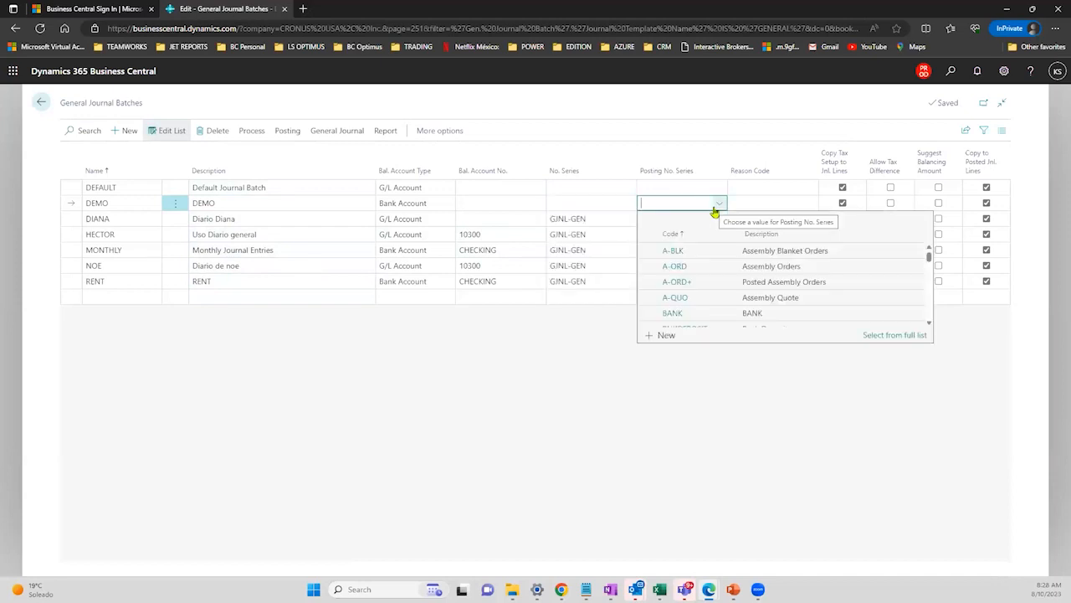
pyautogui.click(477, 337)
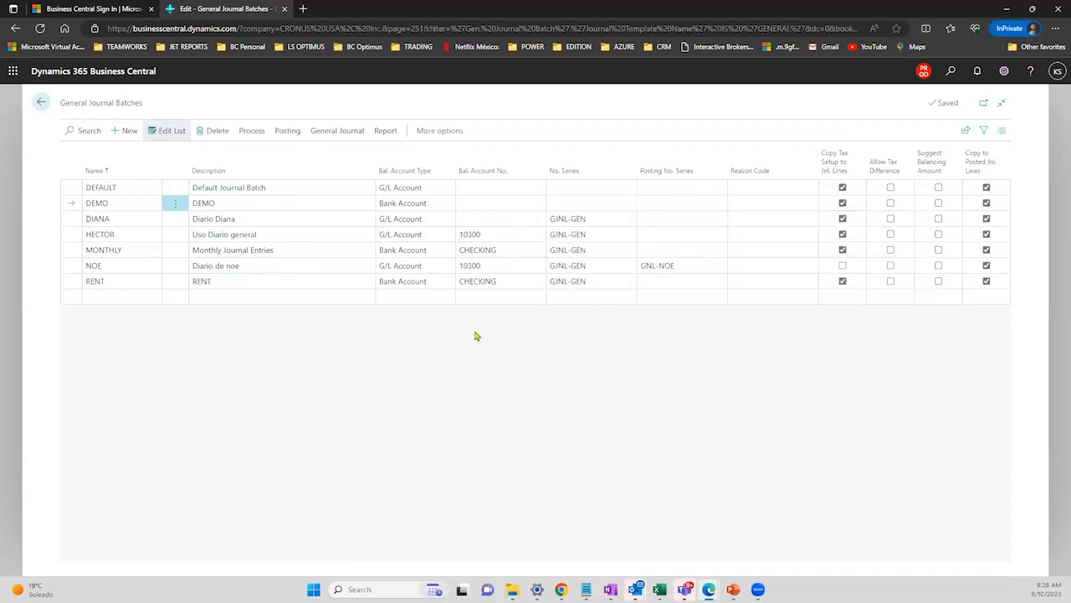
pyautogui.click(585, 203)
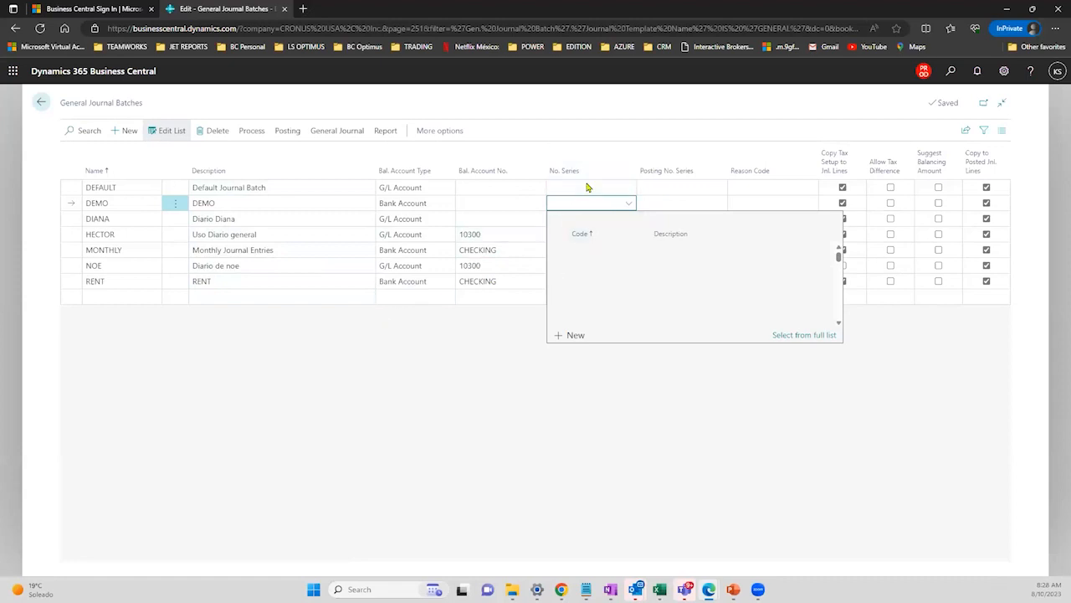
# - Search for the No. Series administration page and open it
pyautogui.click(950, 72)
pyautogui.write('no')
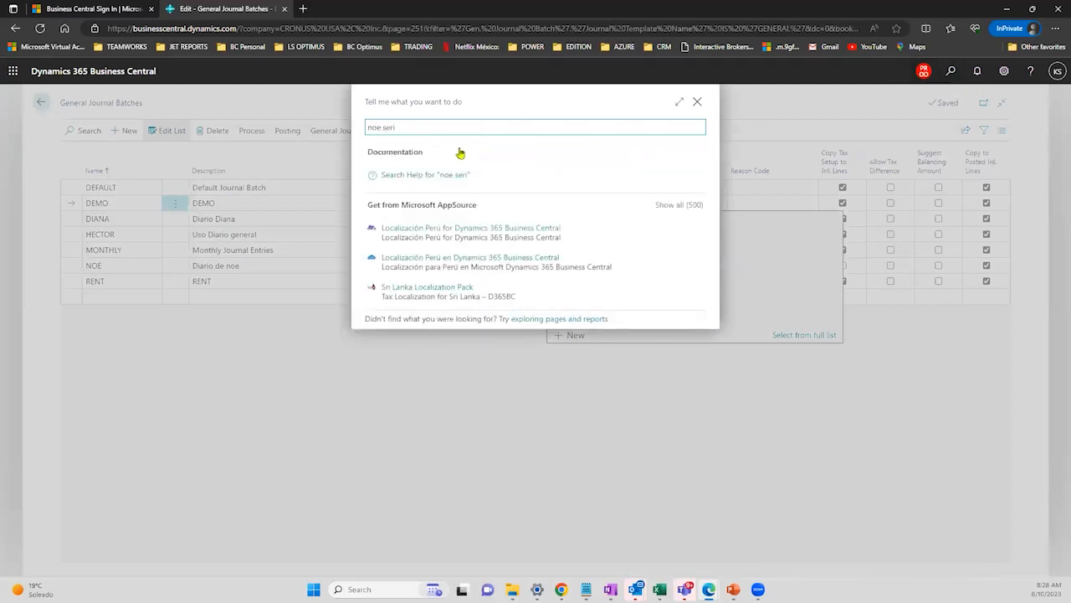
pyautogui.write('seri')
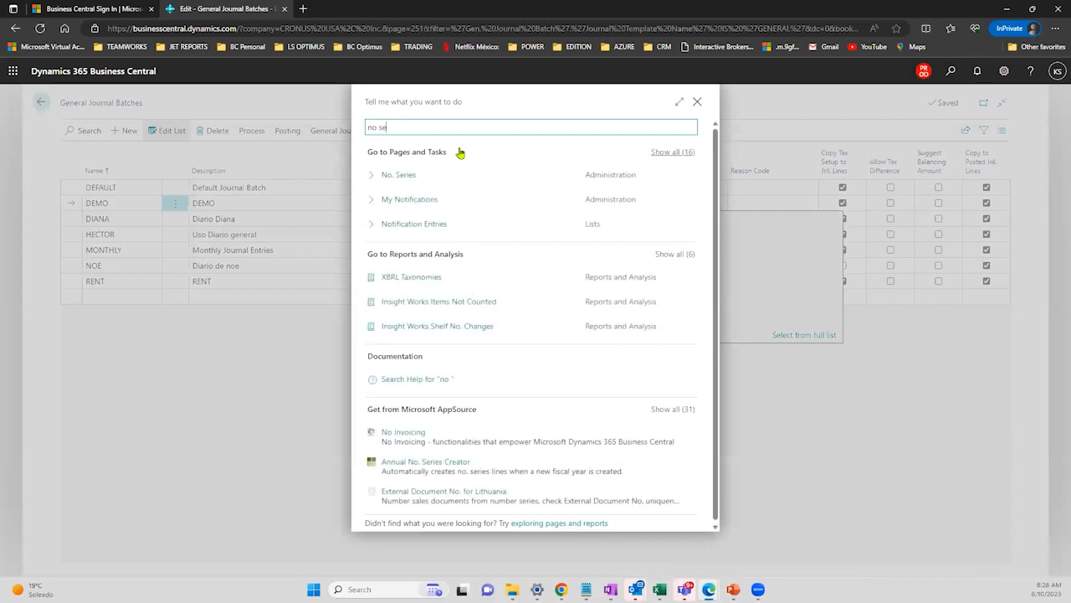
pyautogui.click(423, 174)
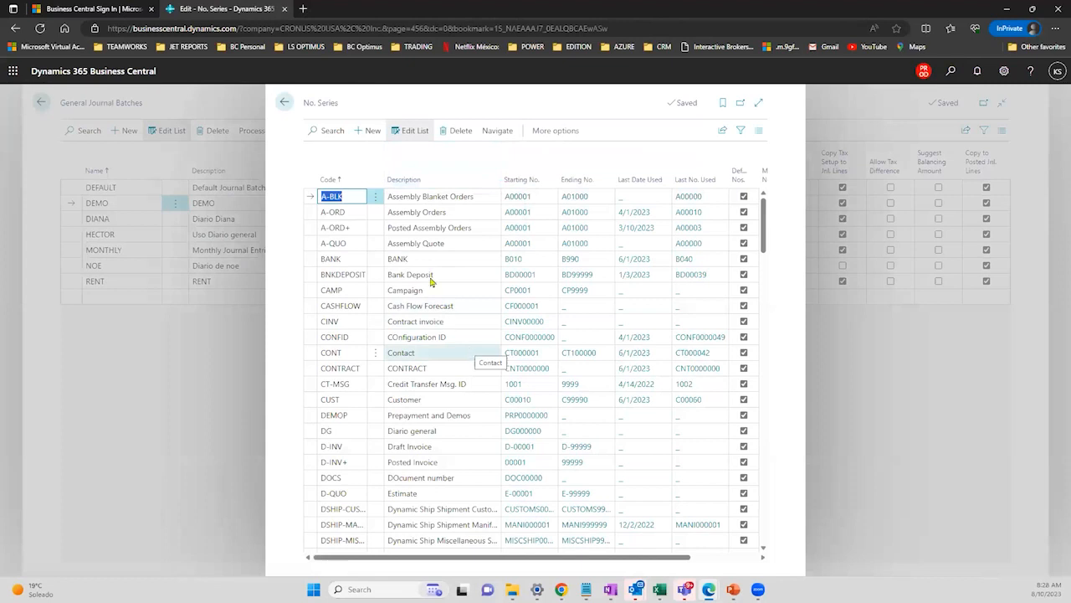
# - Create a new number series with the code DEMO and the description "General journals Finance"
pyautogui.click(369, 133)
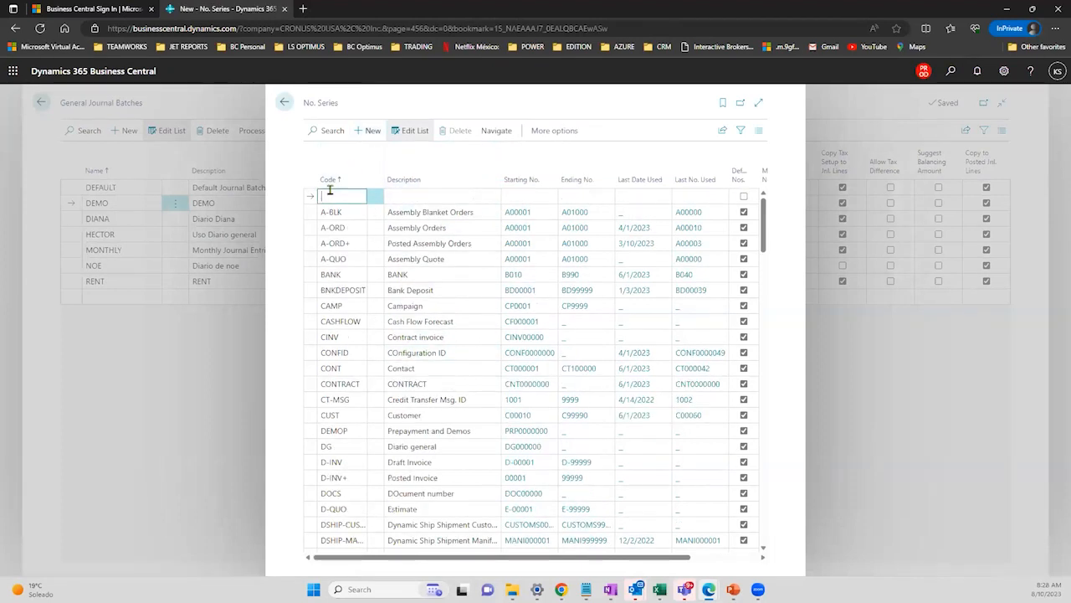
pyautogui.write('DEMO')
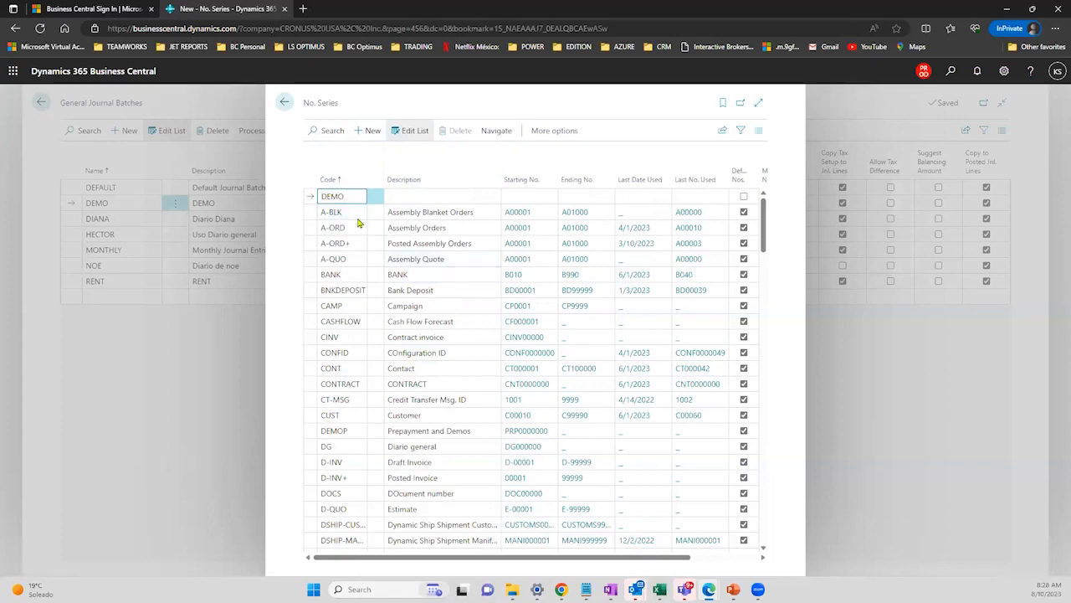
pyautogui.press('Tab')
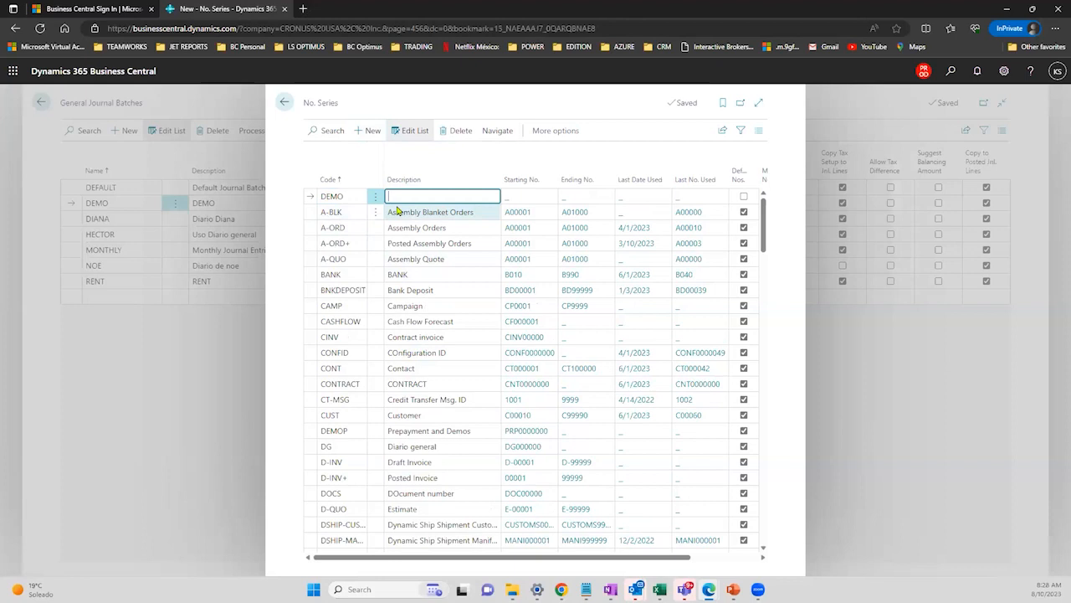
pyautogui.write('General journals Finance')
pyautogui.press('Tab')
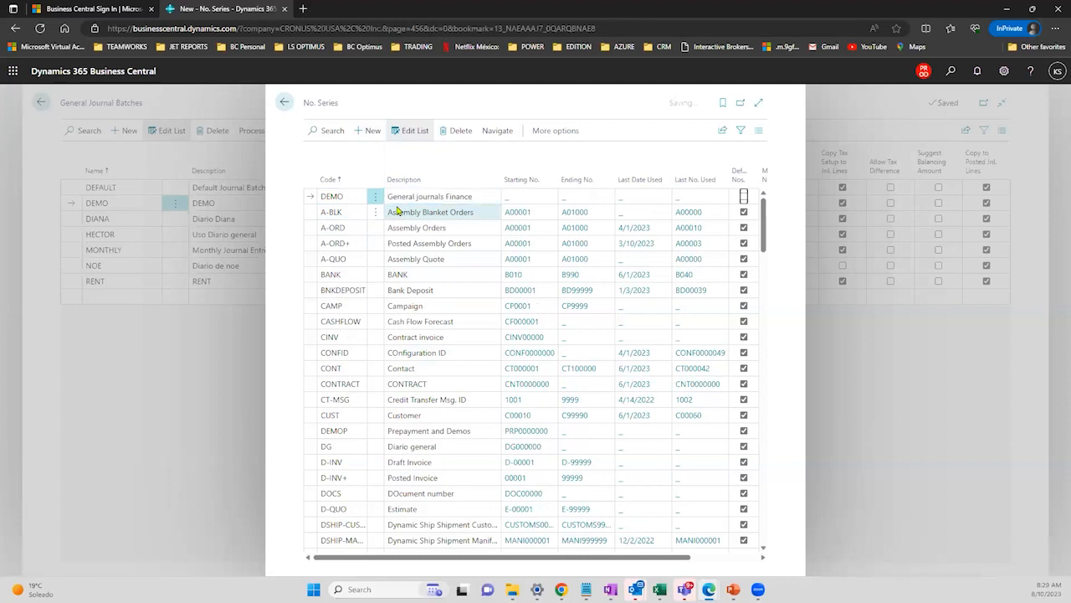
# - Enable Default Nos. for the DEMO number series, and switch its Manual Nos. option on and back off
pyautogui.click(743, 197)
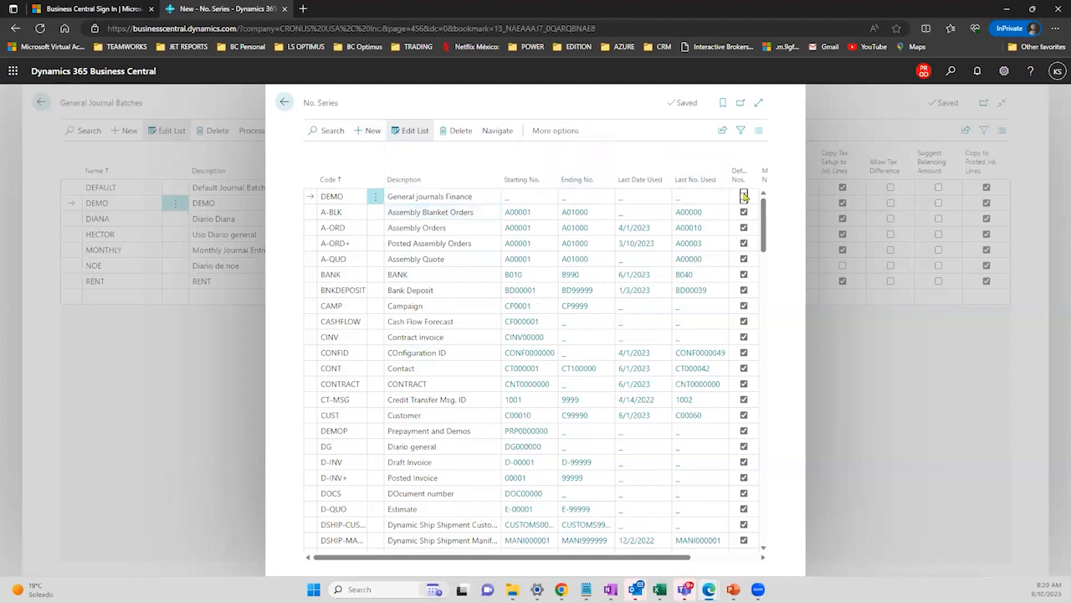
pyautogui.click(760, 103)
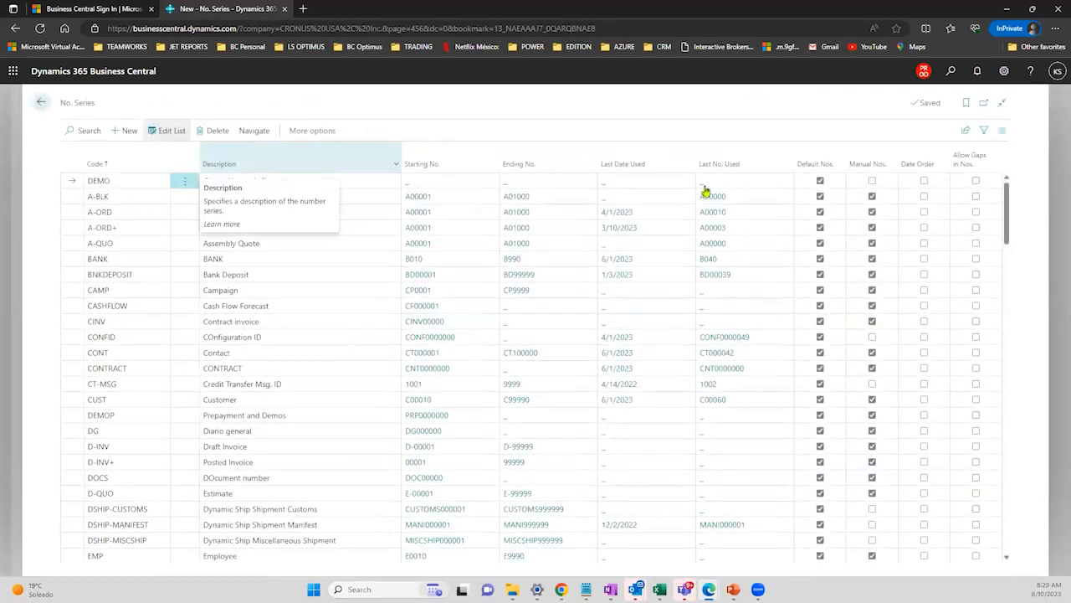
pyautogui.click(872, 180)
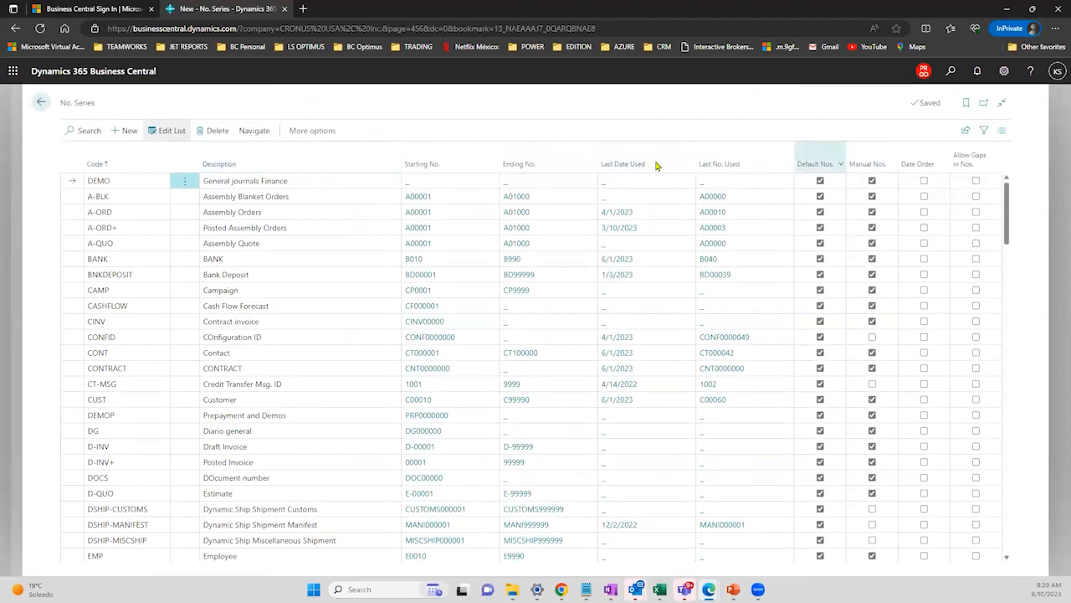
pyautogui.click(872, 182)
# - Add a line to the DEMO number series with starting number D0000000 and starting date 8/10/2023
pyautogui.click(468, 183)
pyautogui.click(412, 210)
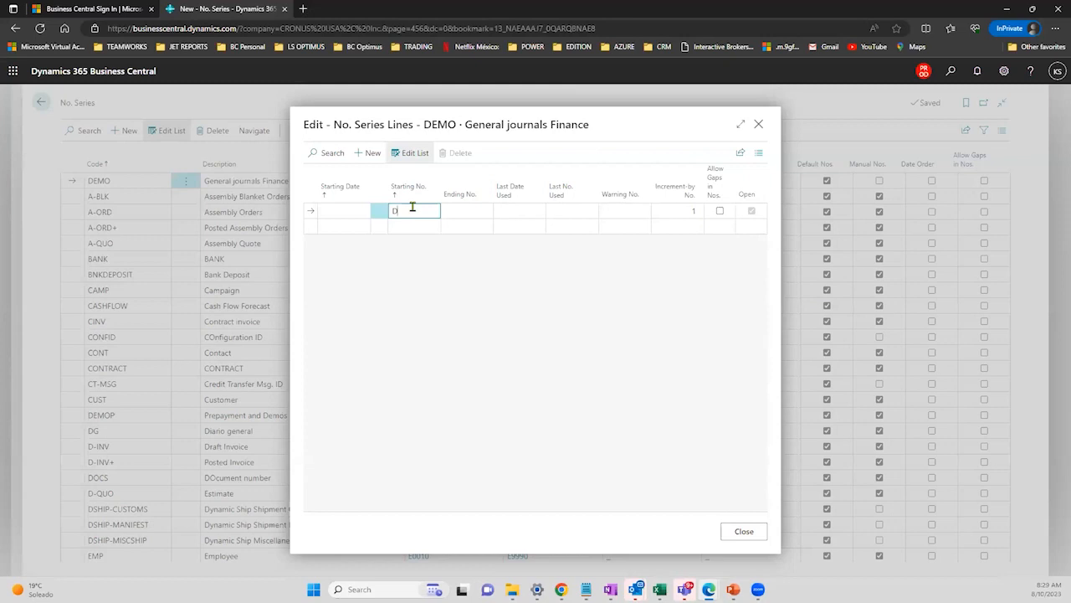
pyautogui.write('0000000')
pyautogui.click(355, 210)
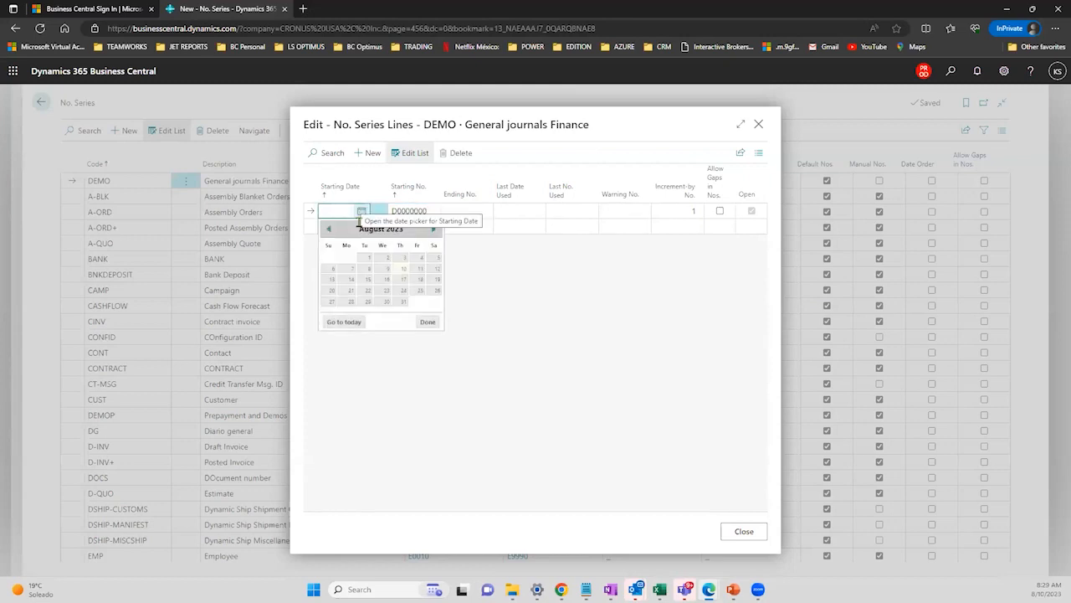
pyautogui.click(402, 268)
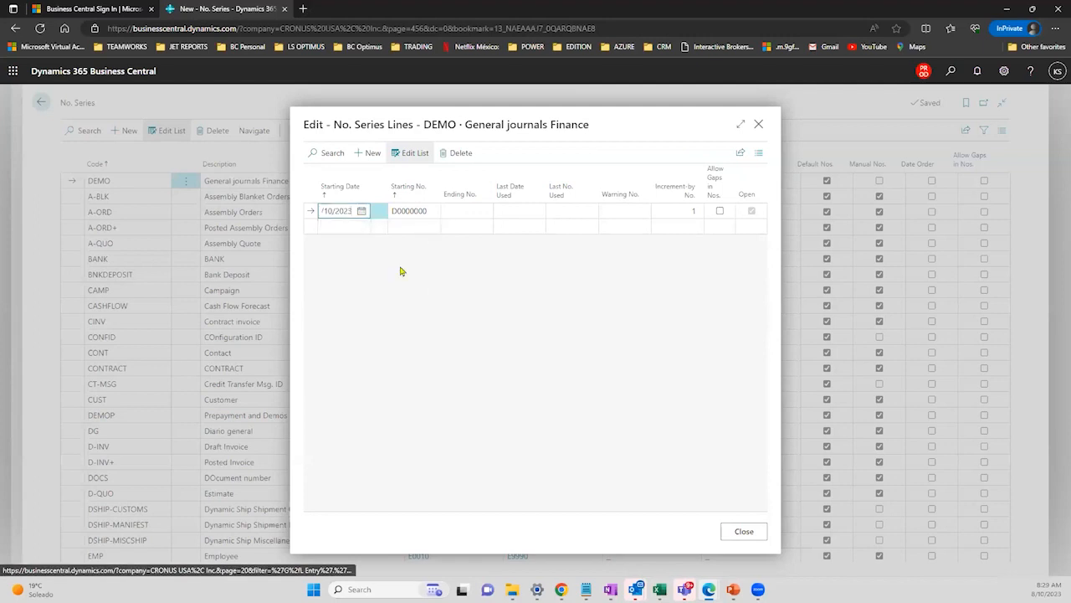
pyautogui.click(341, 229)
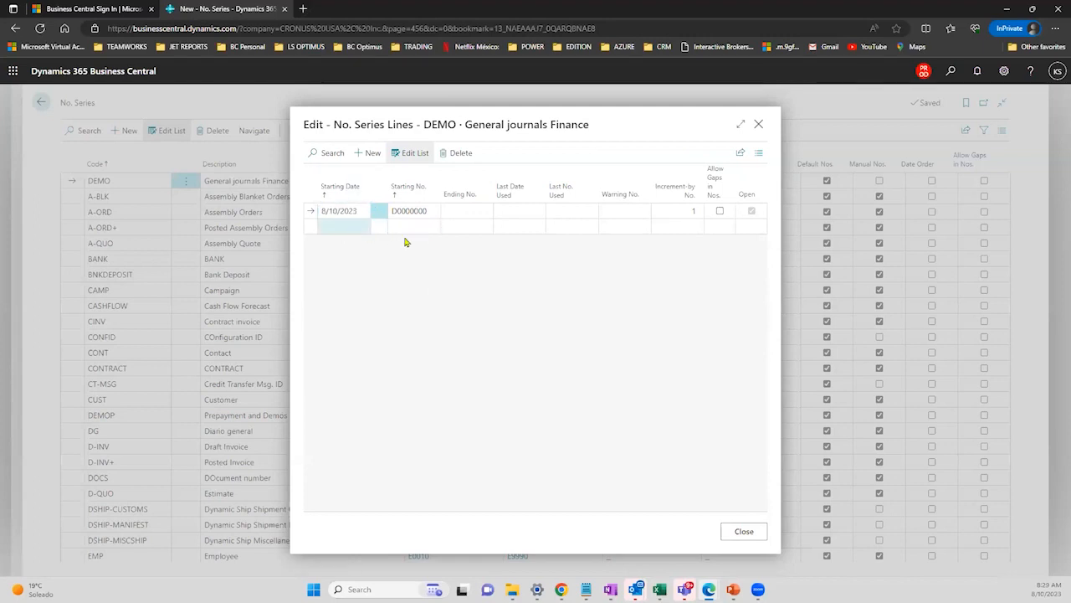
# - Set the ending number of the DEMO series line to D9999999
pyautogui.click(459, 213)
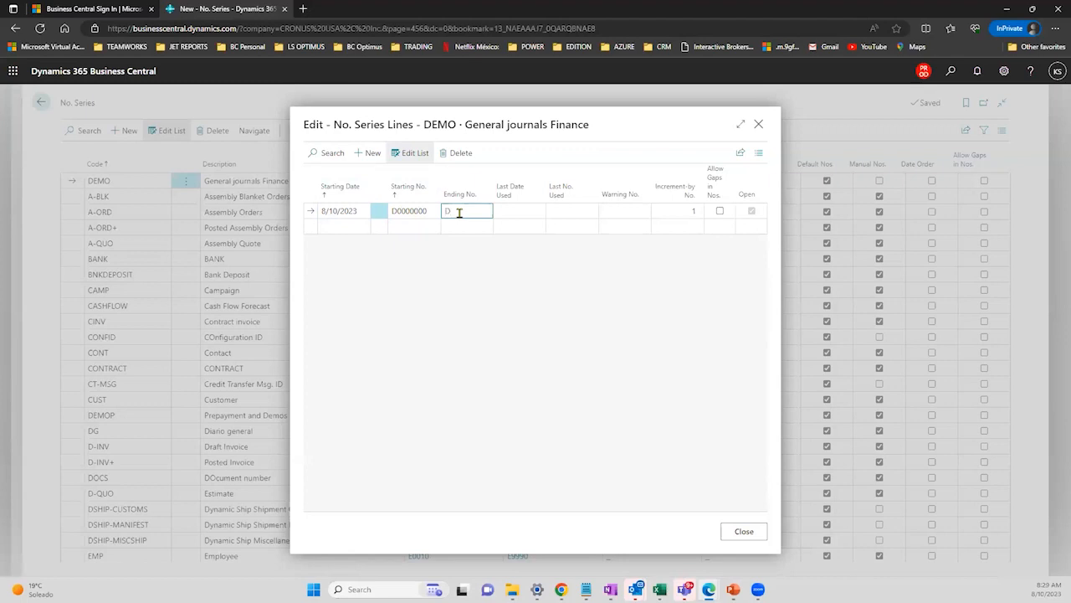
pyautogui.write('D9999999')
pyautogui.click(508, 260)
# - Set the line's Increment-by No. to 10, check its starting and ending numbers, and close the number series lines
pyautogui.click(670, 213)
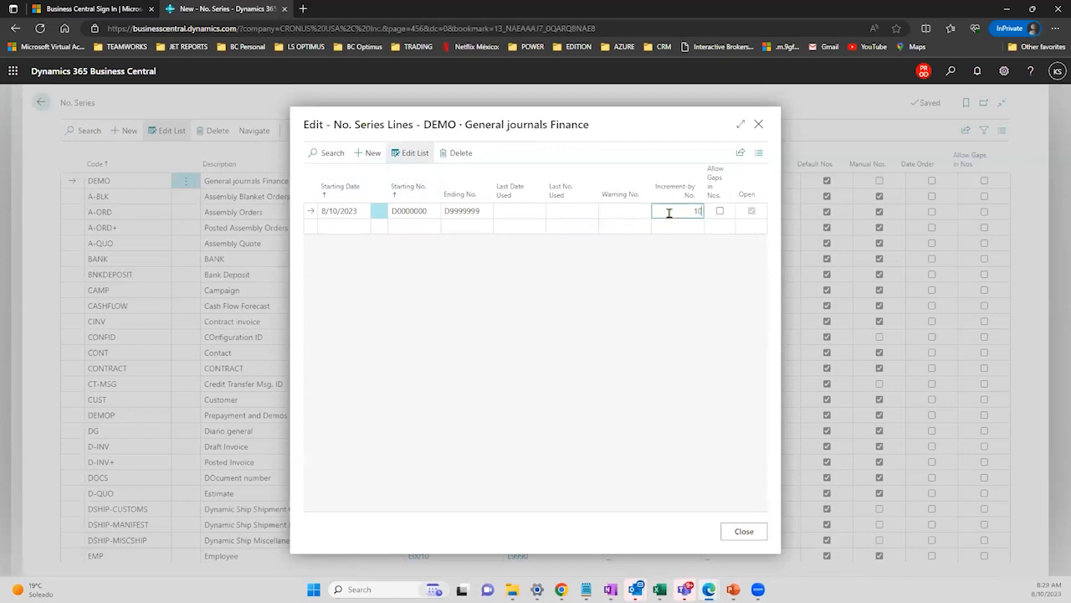
pyautogui.click(701, 308)
pyautogui.click(684, 213)
pyautogui.click(467, 212)
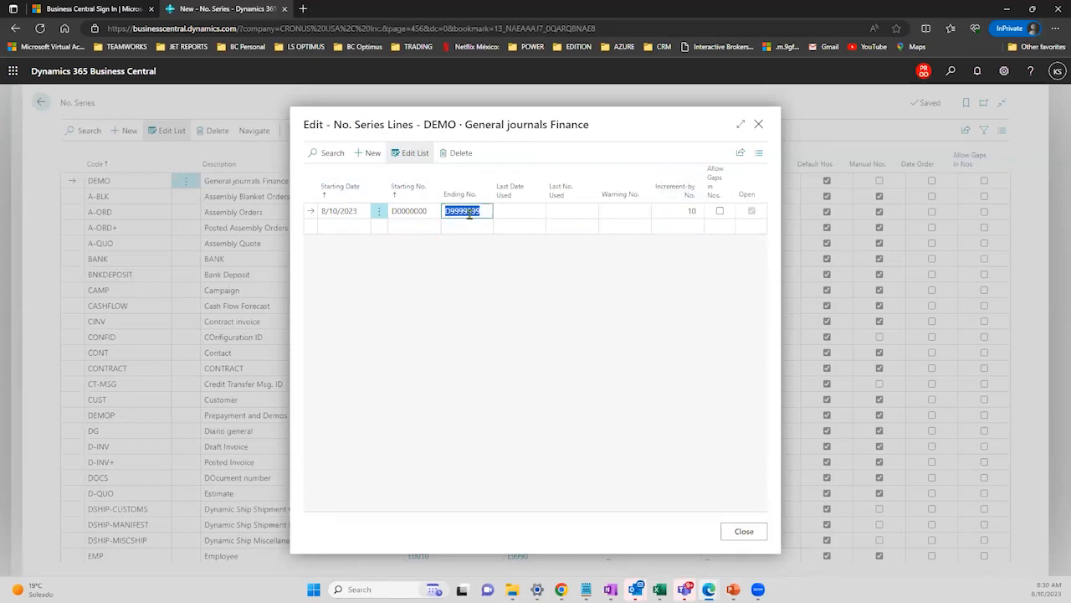
pyautogui.click(399, 215)
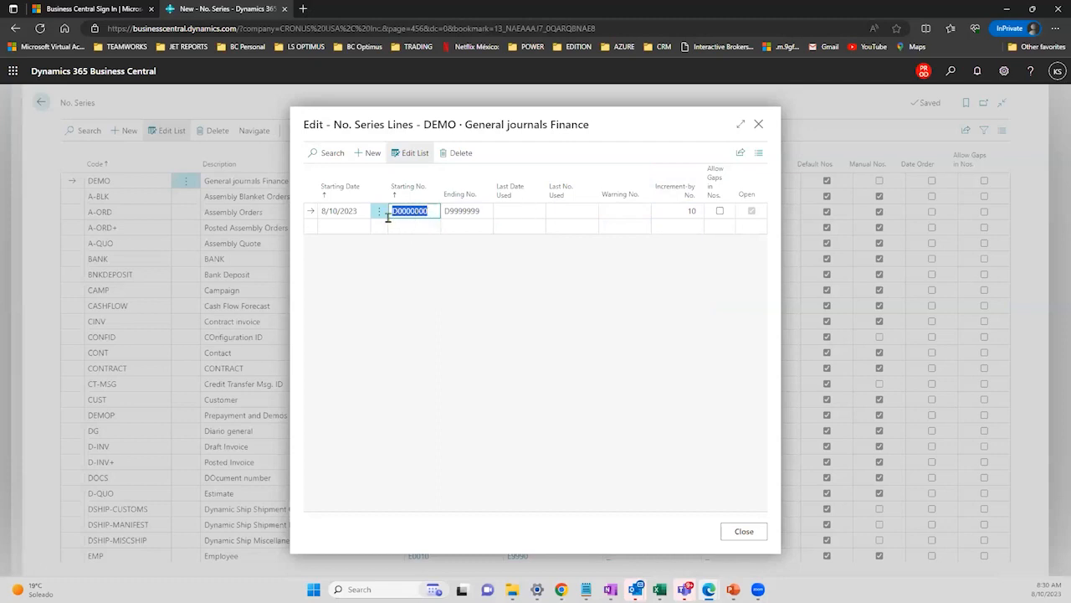
pyautogui.click(671, 212)
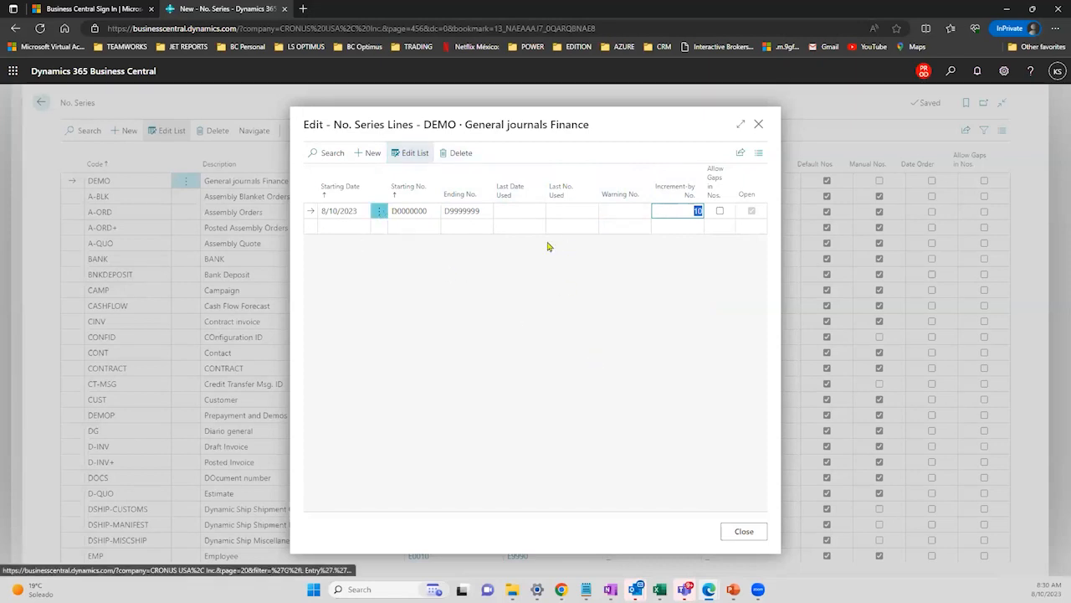
pyautogui.click(750, 533)
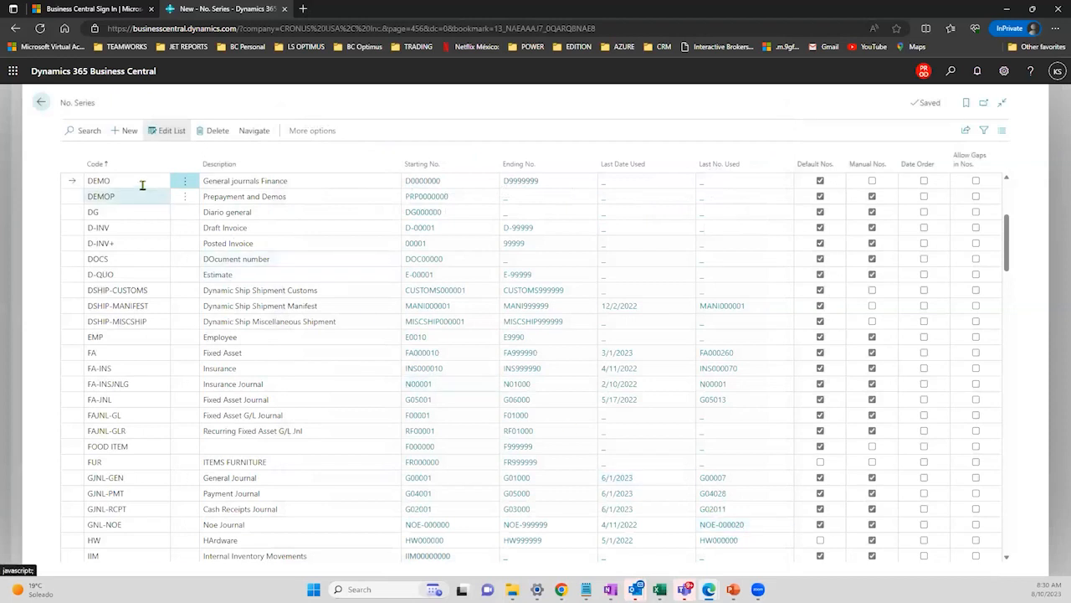
# - Return to the general journal batches and assign the DEMO number series as the DEMO batch's No. Series
pyautogui.click(139, 181)
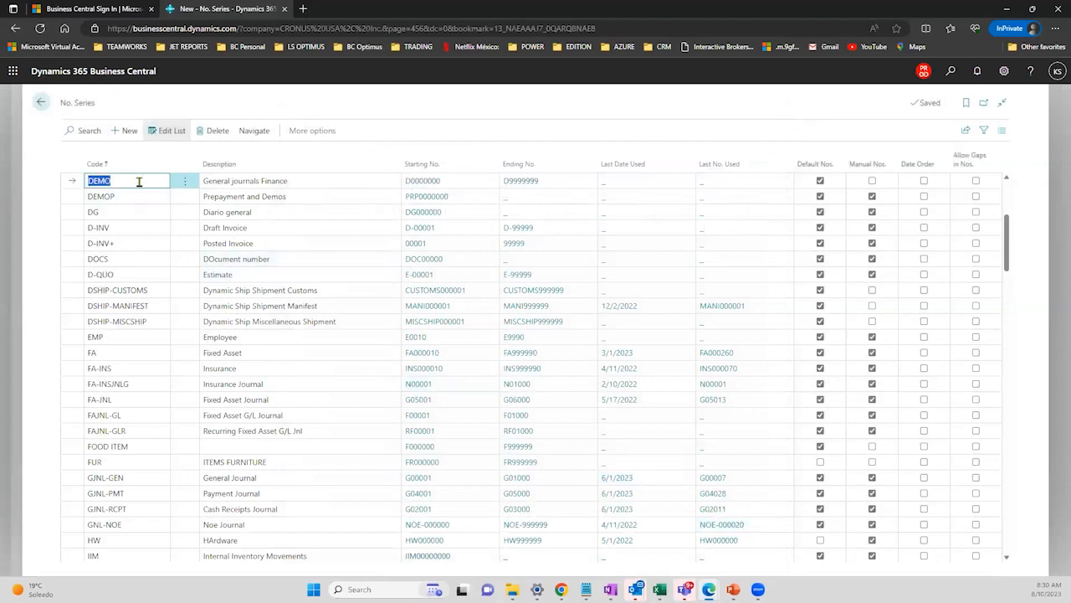
pyautogui.click(41, 102)
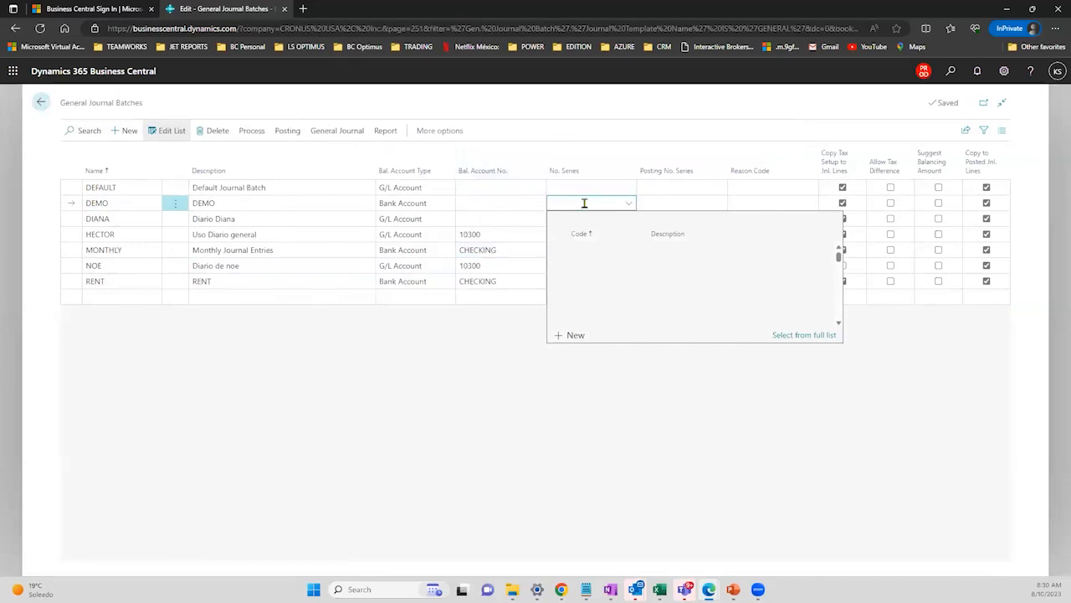
pyautogui.write('DEMO')
pyautogui.click(481, 321)
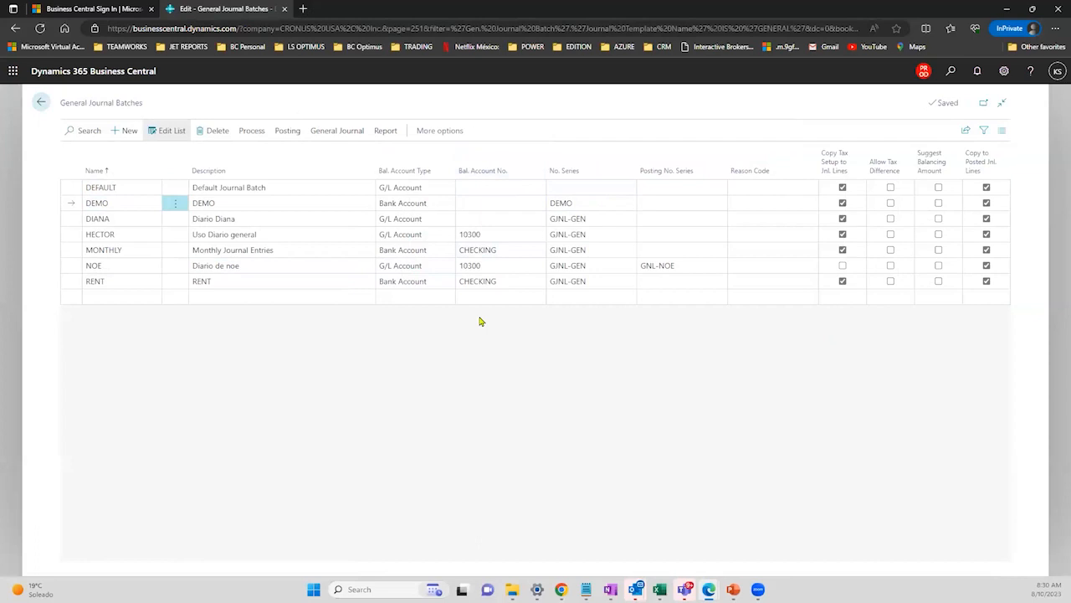
# - Leave the general journal batches, reopen the list and open the DEMO batch's general journal
pyautogui.click(262, 132)
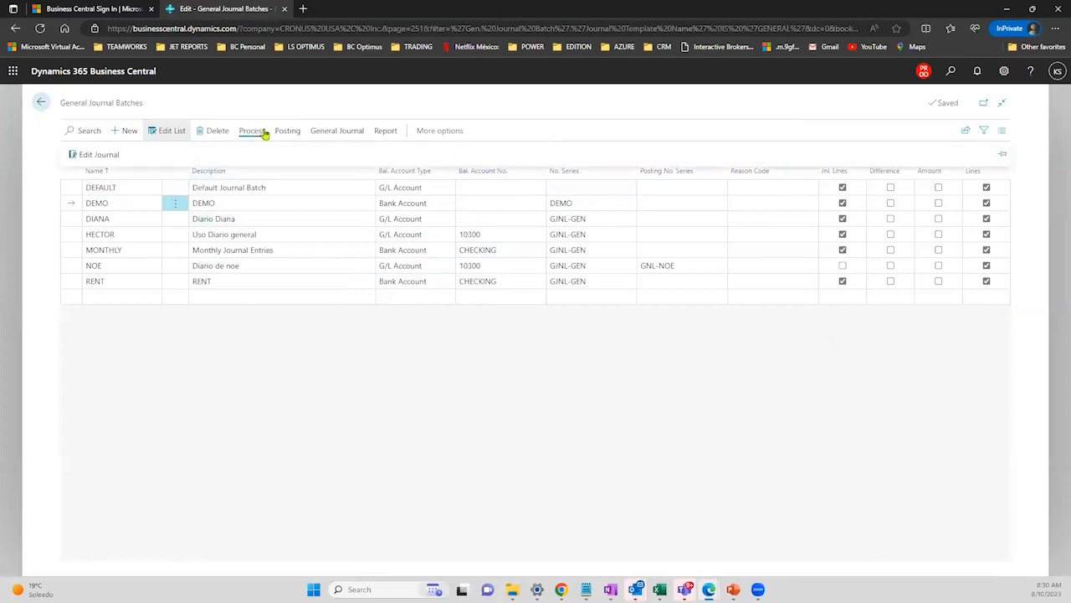
pyautogui.click(40, 103)
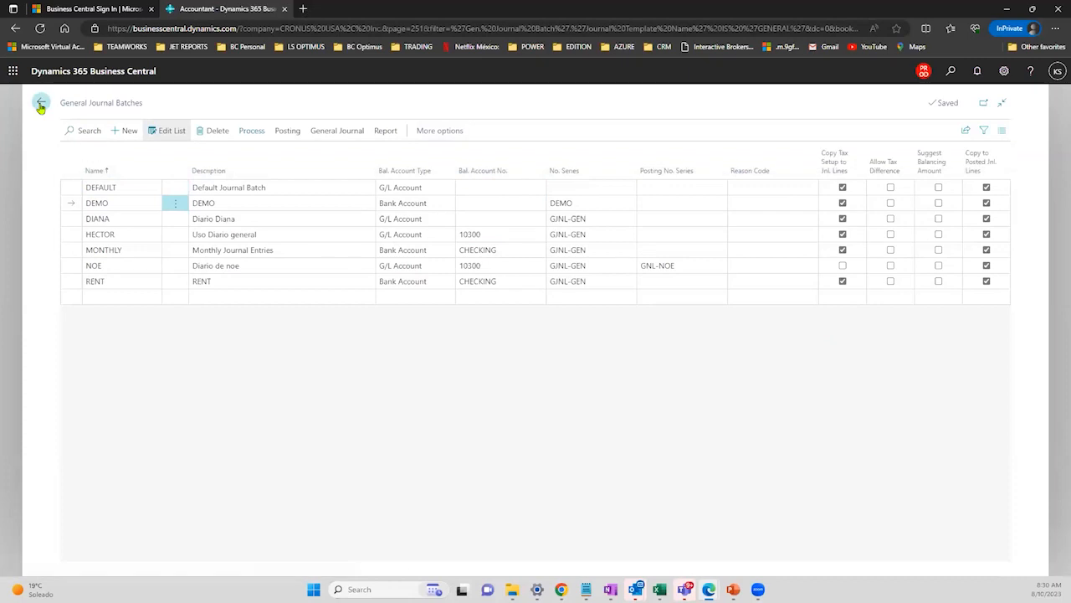
pyautogui.click(572, 203)
pyautogui.click(569, 226)
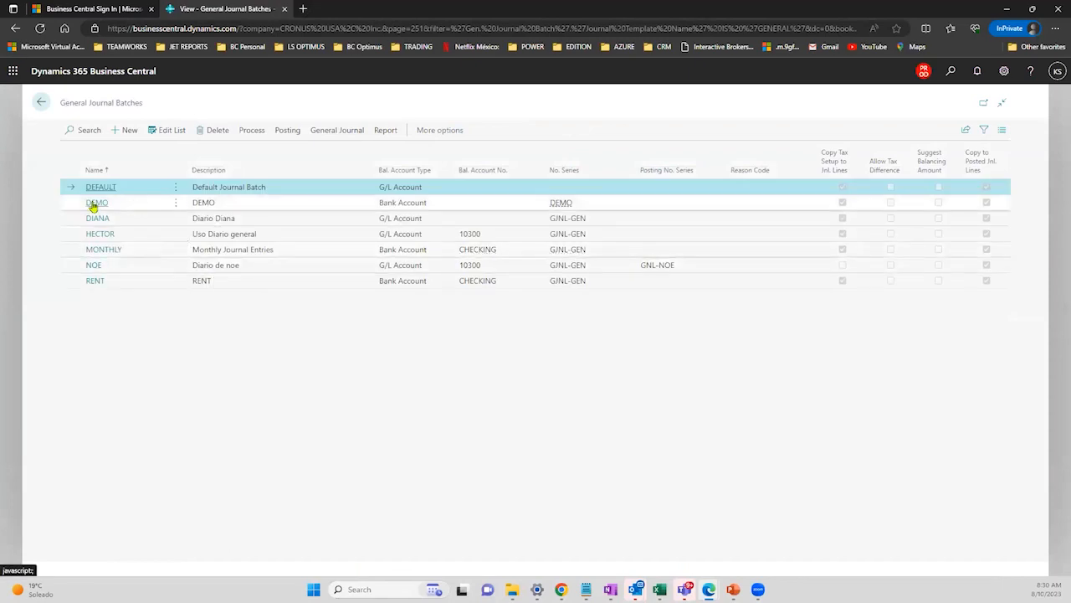
pyautogui.click(94, 205)
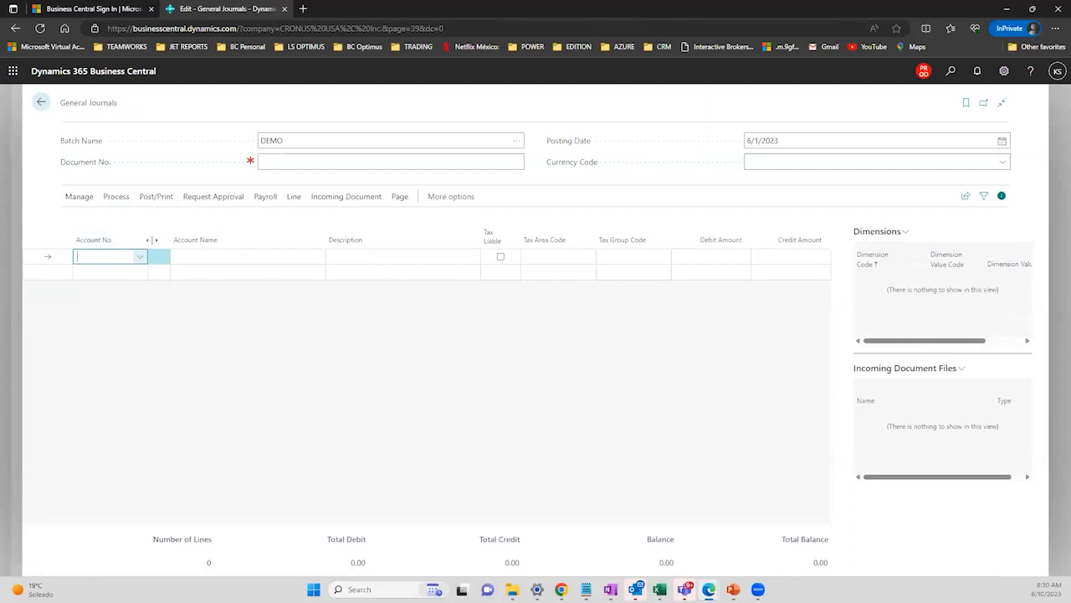
# - Expand the DEMO general journal to show the full set of line columns, including Document No. and Account Type
pyautogui.click(285, 137)
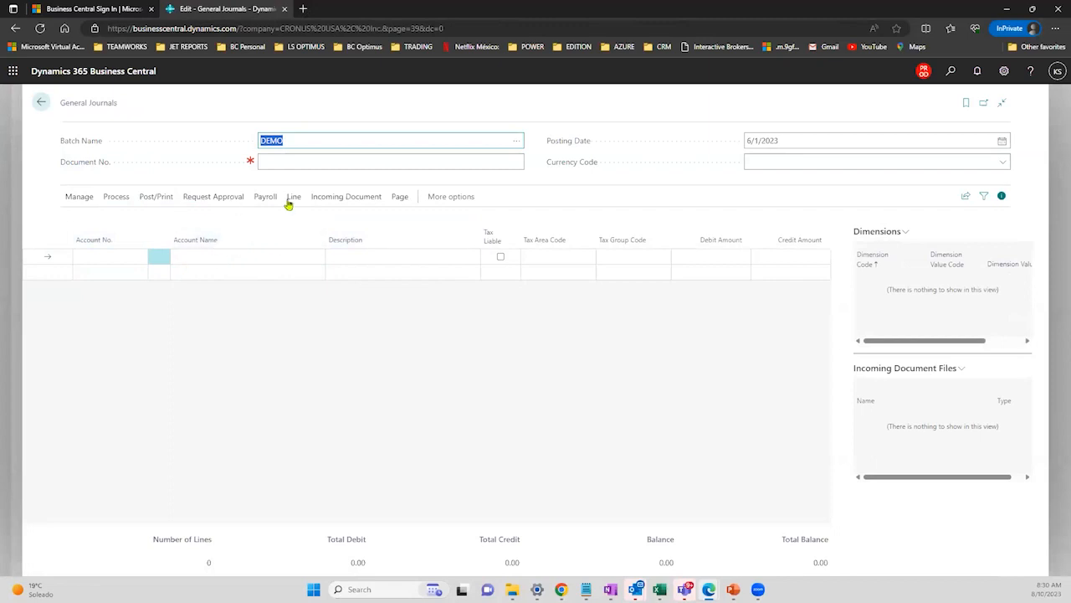
pyautogui.click(401, 197)
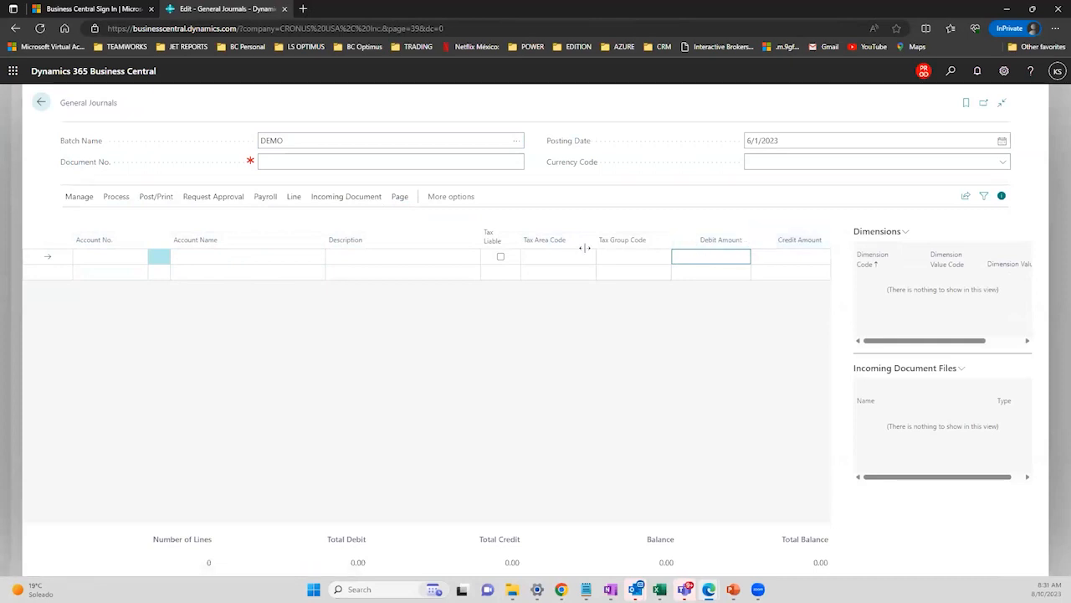
pyautogui.moveTo(403, 204)
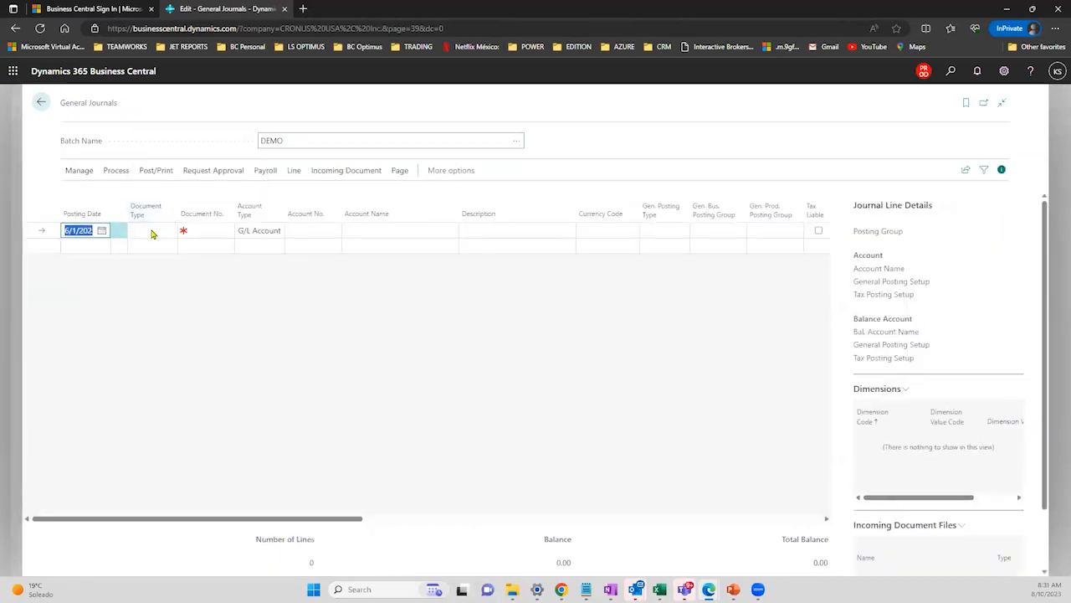
# - Enter D0000000 as the first journal line's Document No. and keep G/L Account as its Account Type
pyautogui.click(151, 233)
pyautogui.click(191, 230)
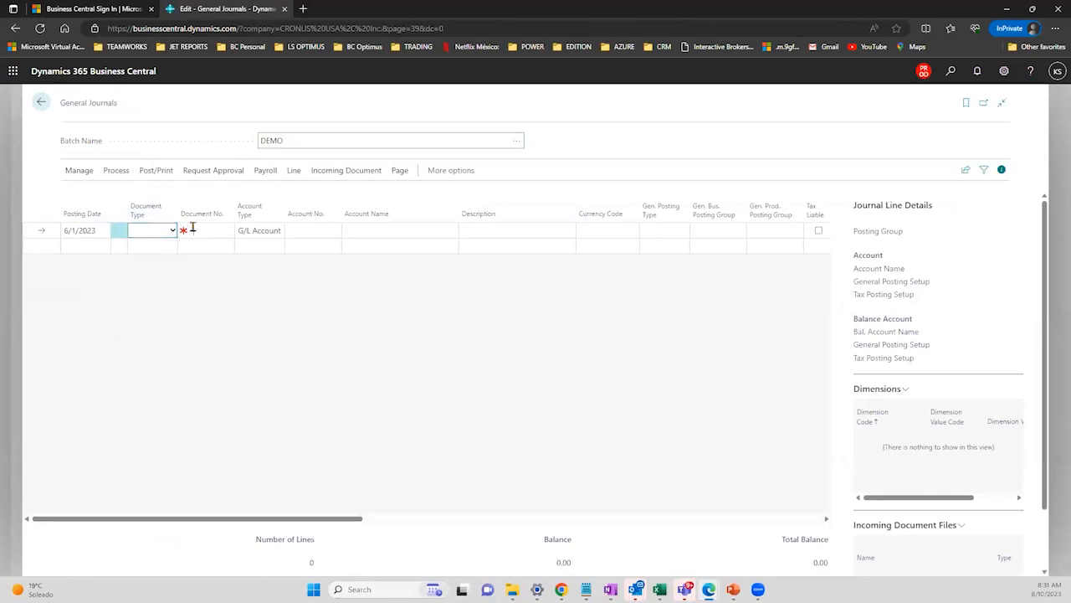
pyautogui.click(257, 231)
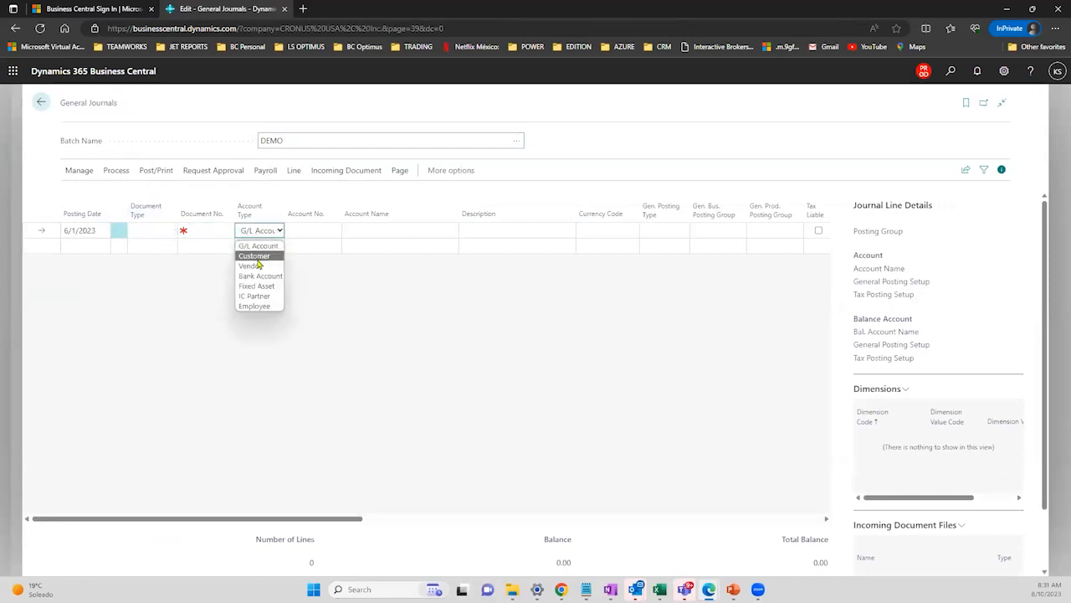
pyautogui.click(215, 232)
pyautogui.write('D0000000')
pyautogui.click(257, 231)
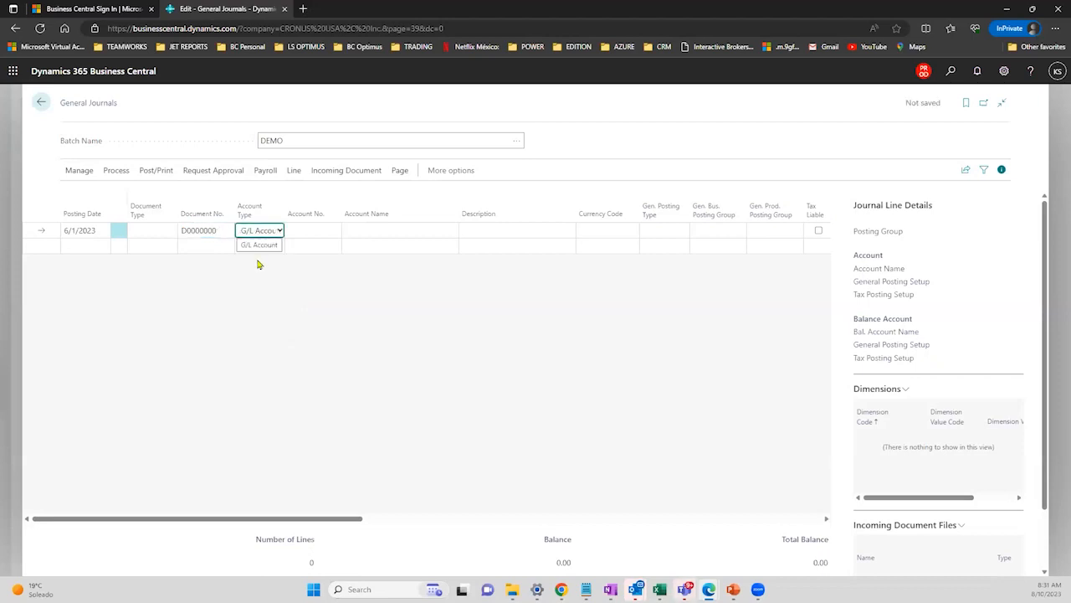
# - Set the first journal line's Account No. to 10300, Petty Cash USA
pyautogui.click(320, 229)
pyautogui.click(333, 231)
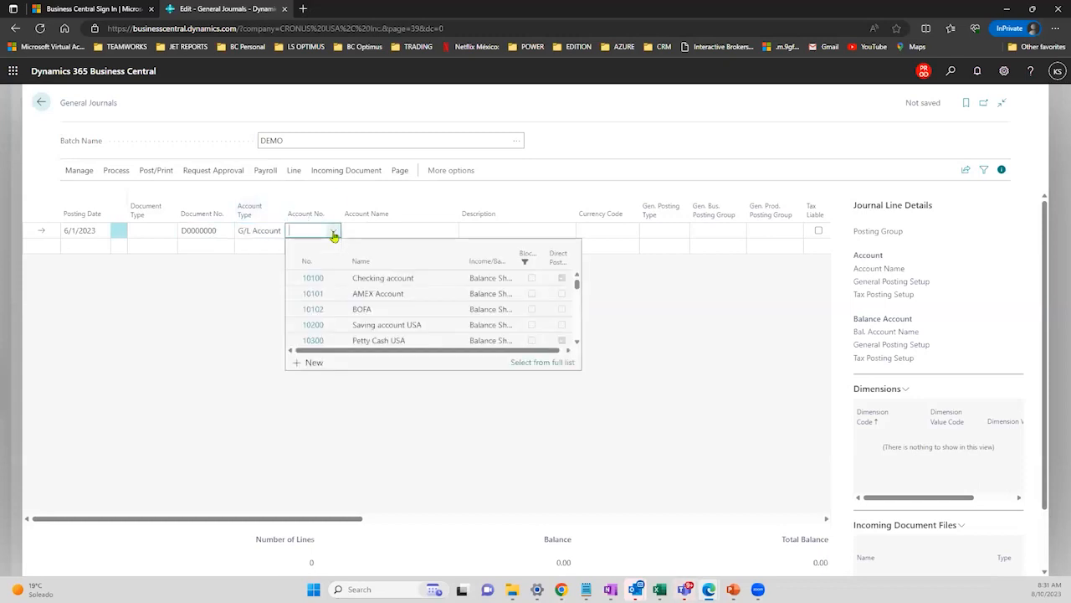
pyautogui.press('Down')
pyautogui.press('Down')
pyautogui.press('Down')
pyautogui.press('Down')
pyautogui.press('Down')
pyautogui.press('Return')
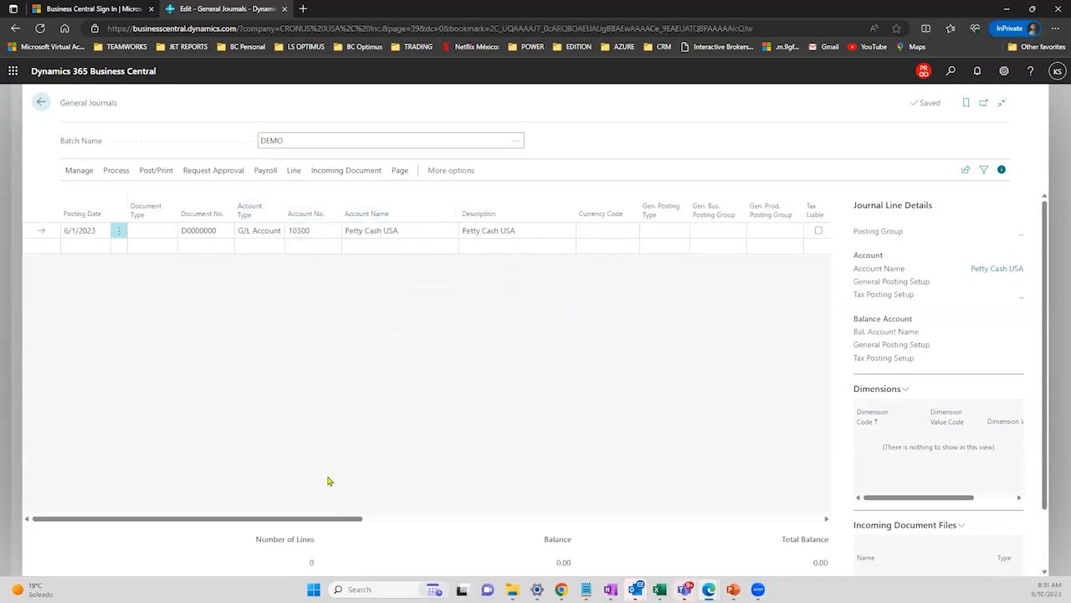
# - Set the line's balancing account type to G/L Account and its balancing account to 60200, Advertising Expense
pyautogui.moveTo(329, 519); pyautogui.dragTo(509, 506)
pyautogui.click(754, 226)
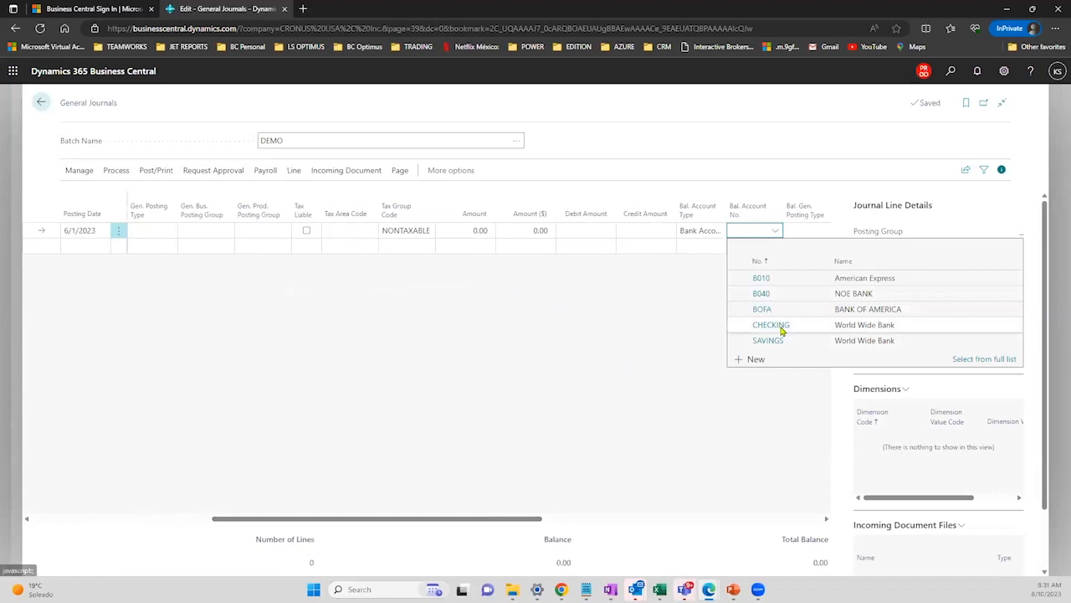
pyautogui.write('6')
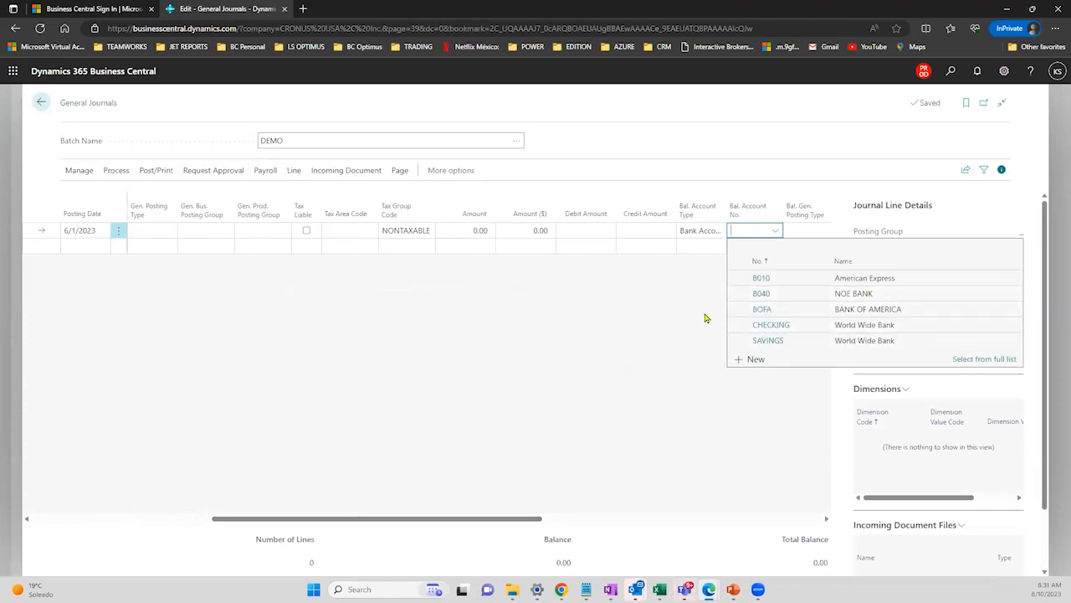
pyautogui.click(700, 231)
pyautogui.click(700, 231)
pyautogui.click(699, 231)
pyautogui.click(701, 245)
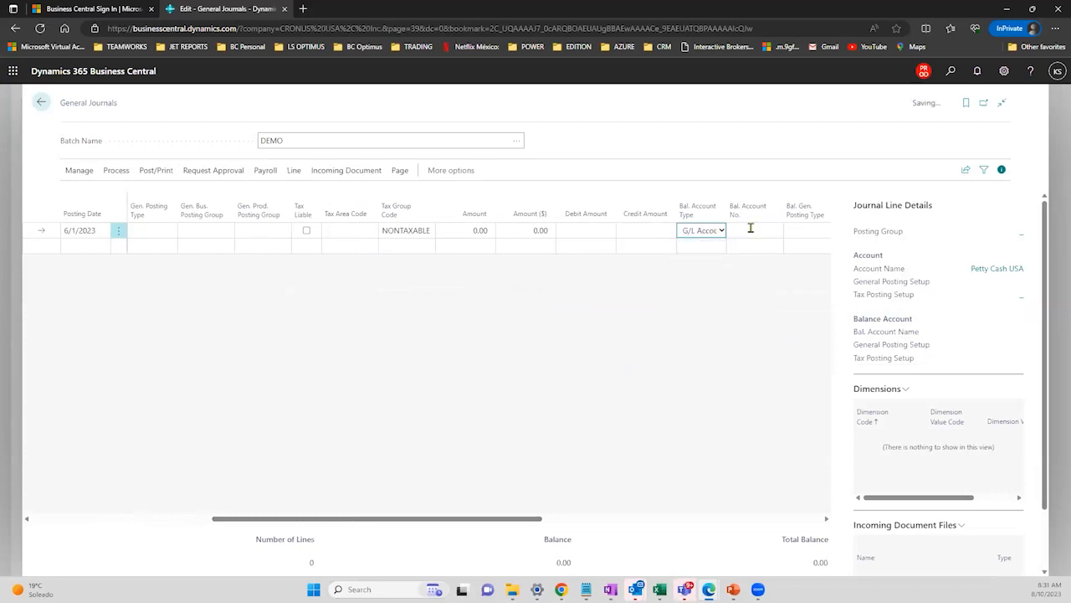
pyautogui.click(750, 229)
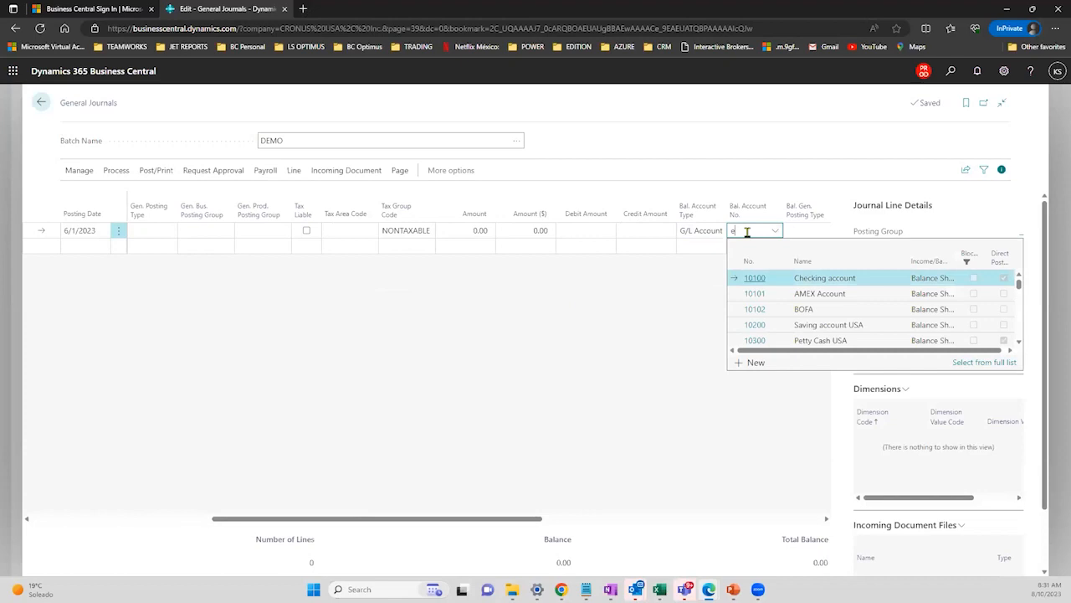
pyautogui.write('ad')
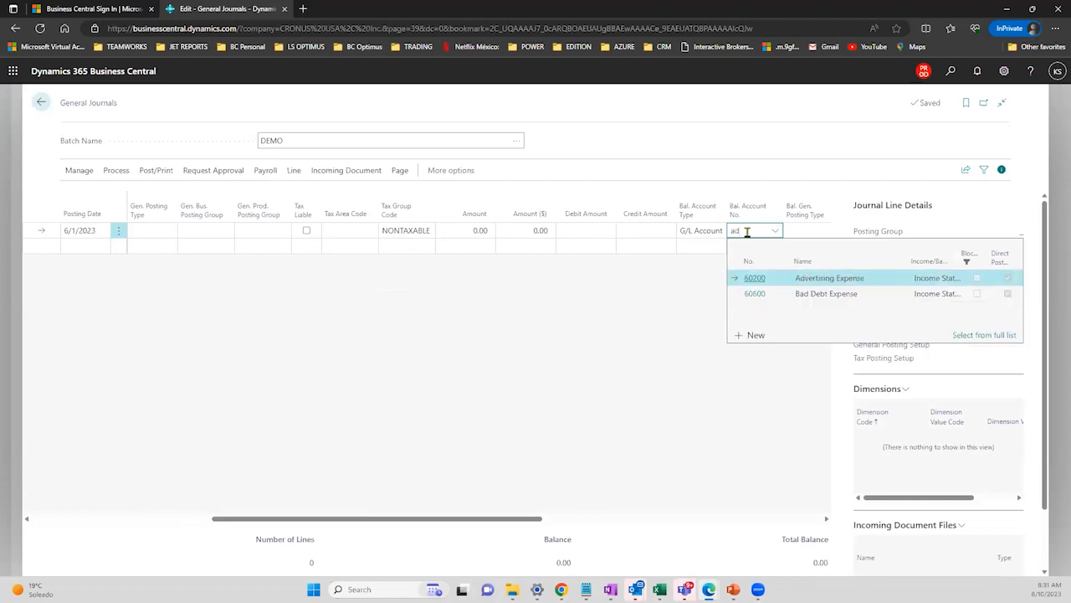
pyautogui.click(820, 285)
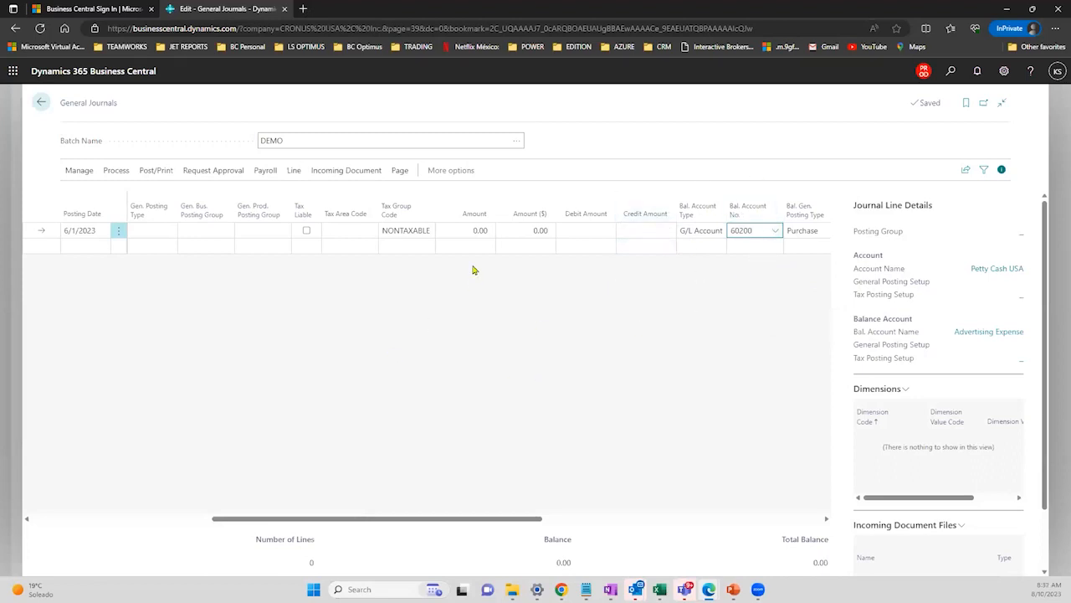
# - Set the first journal line's Amount to -200.00
pyautogui.click(463, 233)
pyautogui.press('BackSpace')
pyautogui.press('Tab')
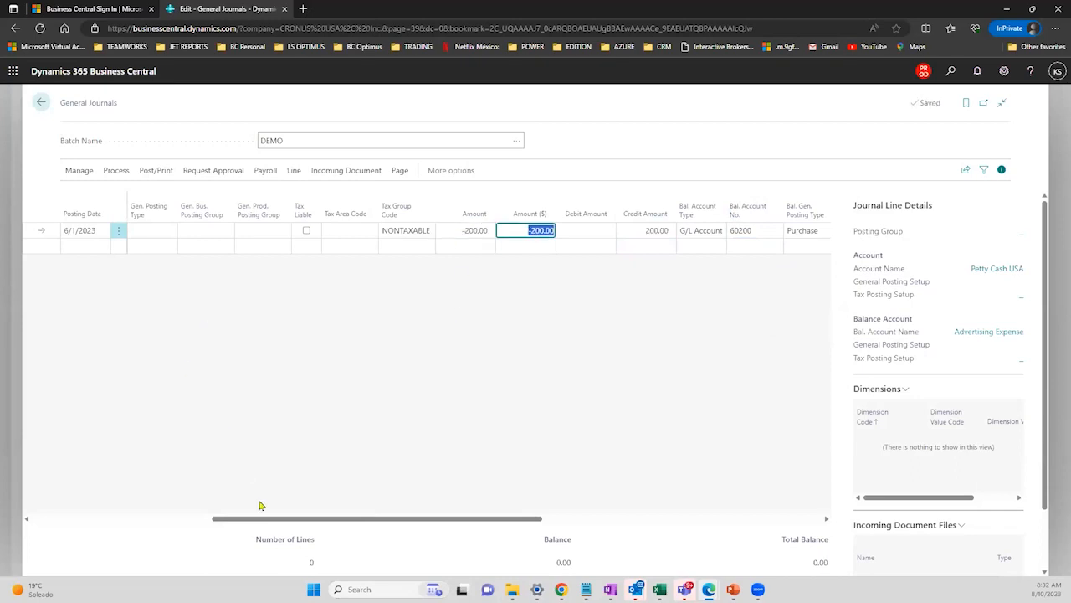
# - Set the first journal line's Currency Code to EUR
pyautogui.moveTo(259, 520); pyautogui.dragTo(148, 505)
pyautogui.click(446, 231)
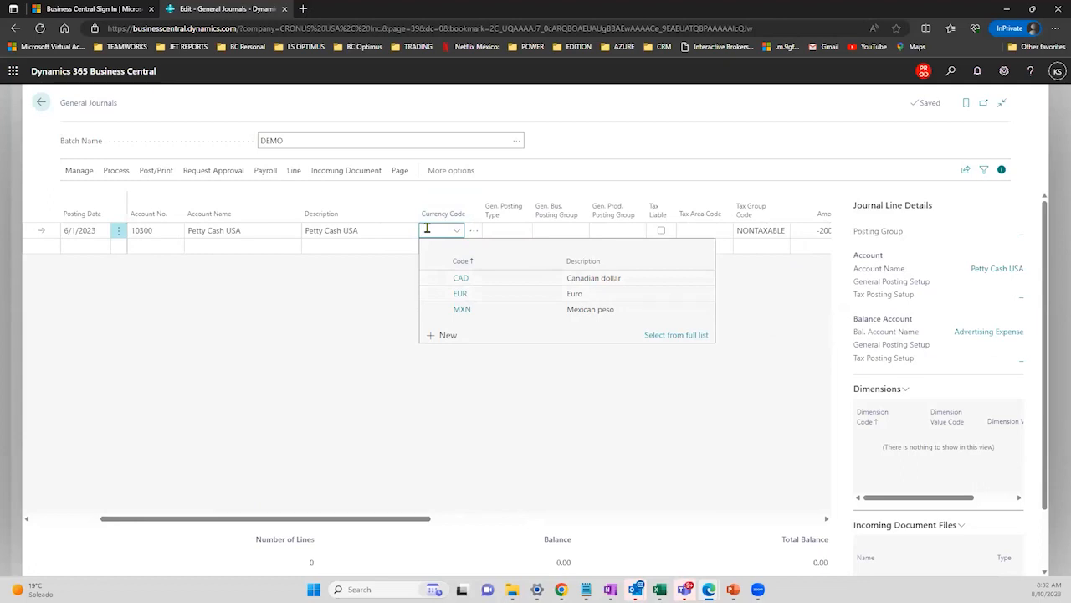
pyautogui.click(478, 295)
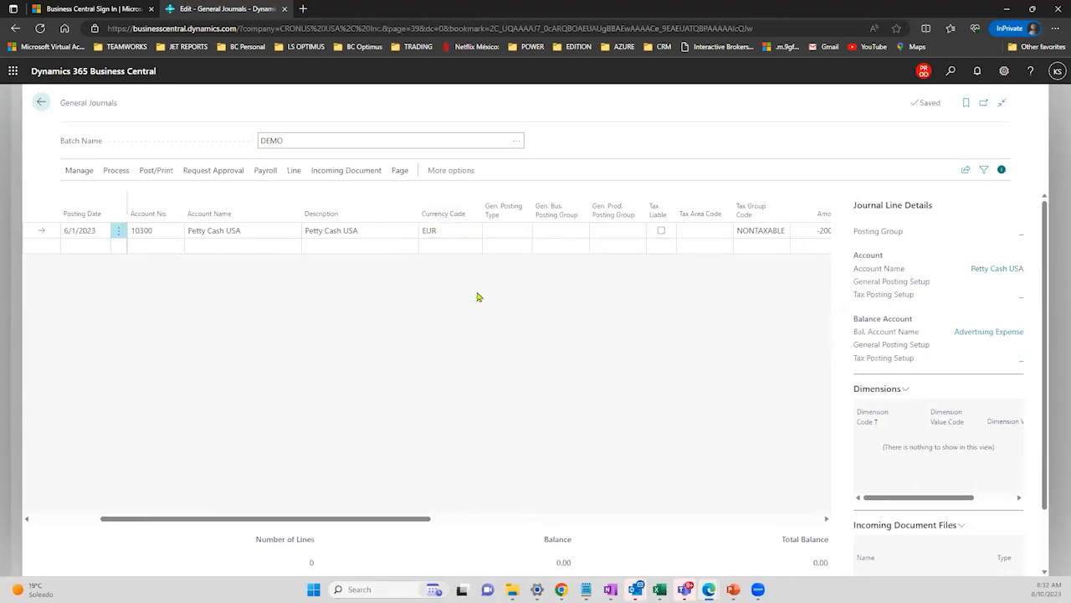
# - Review the line's EUR to USD exchange rate without changing it, and compare the Amount and Amount ($) values
pyautogui.click(453, 231)
pyautogui.click(473, 232)
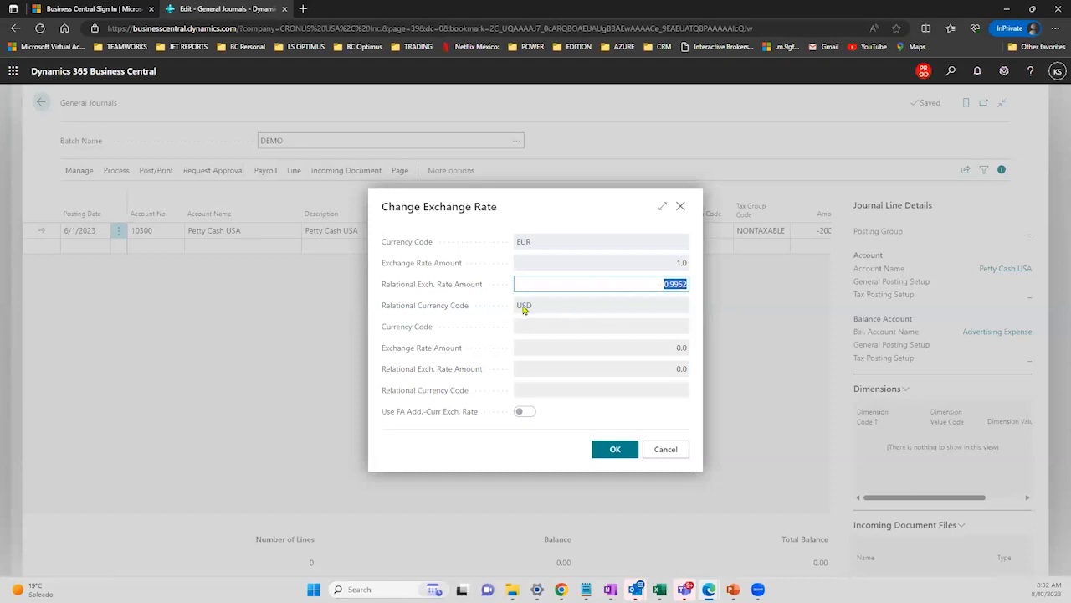
pyautogui.click(678, 266)
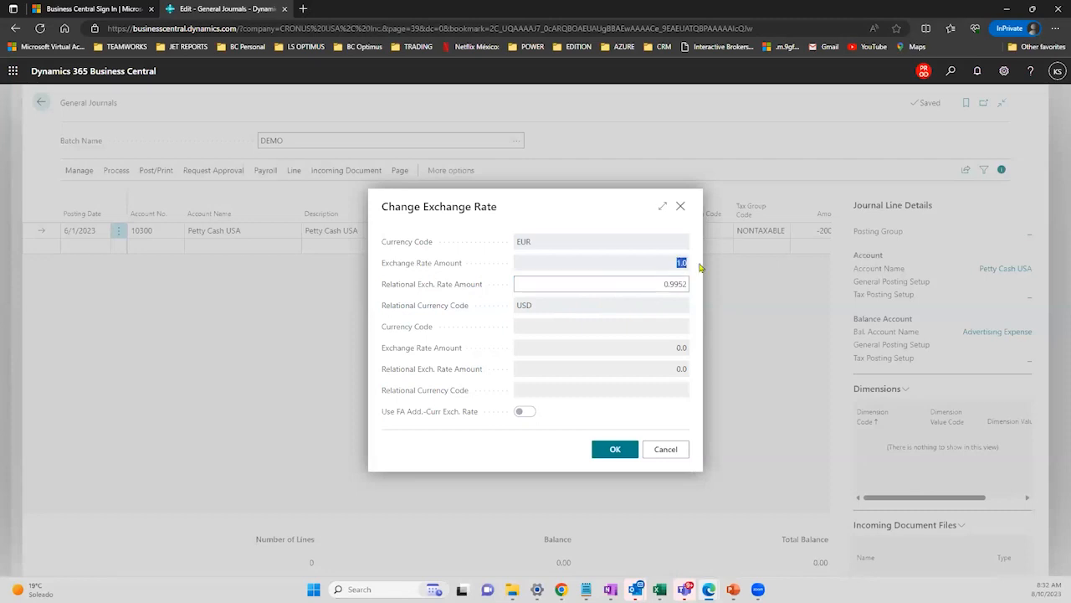
pyautogui.click(660, 285)
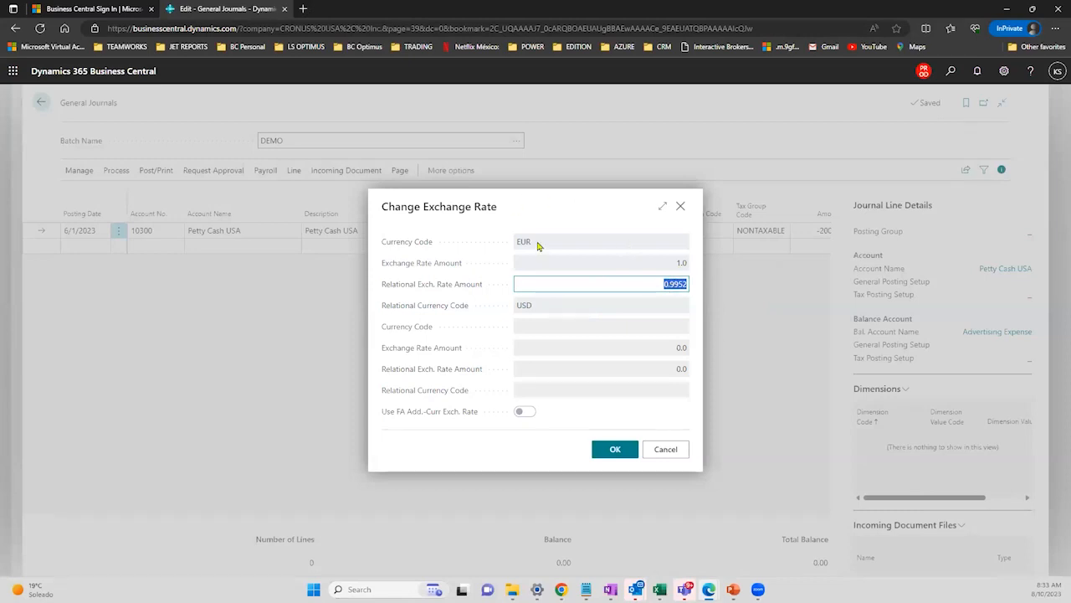
pyautogui.click(681, 207)
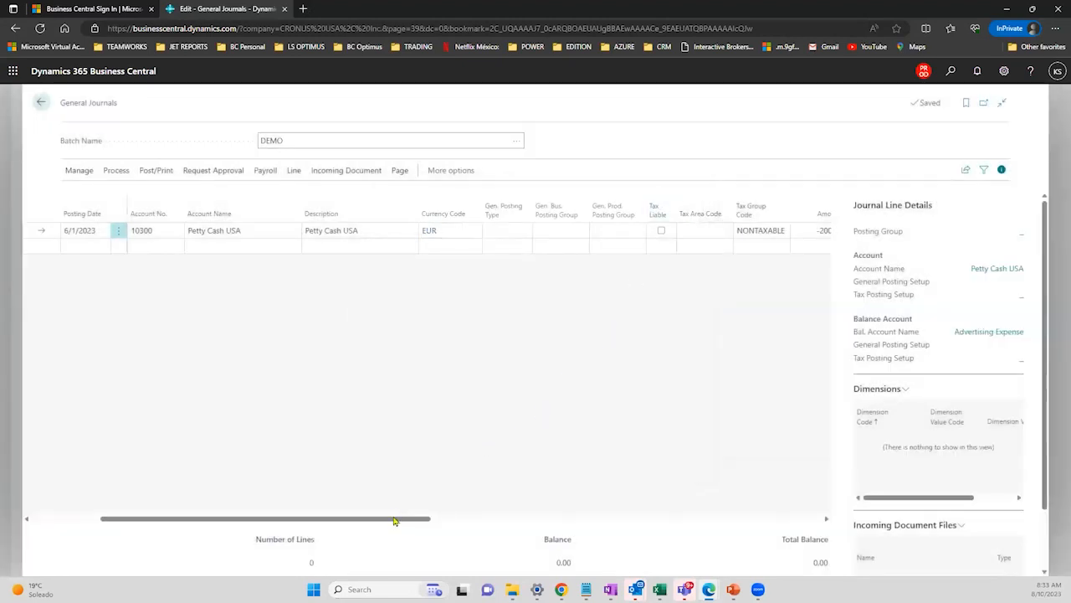
pyautogui.moveTo(396, 519); pyautogui.dragTo(496, 516)
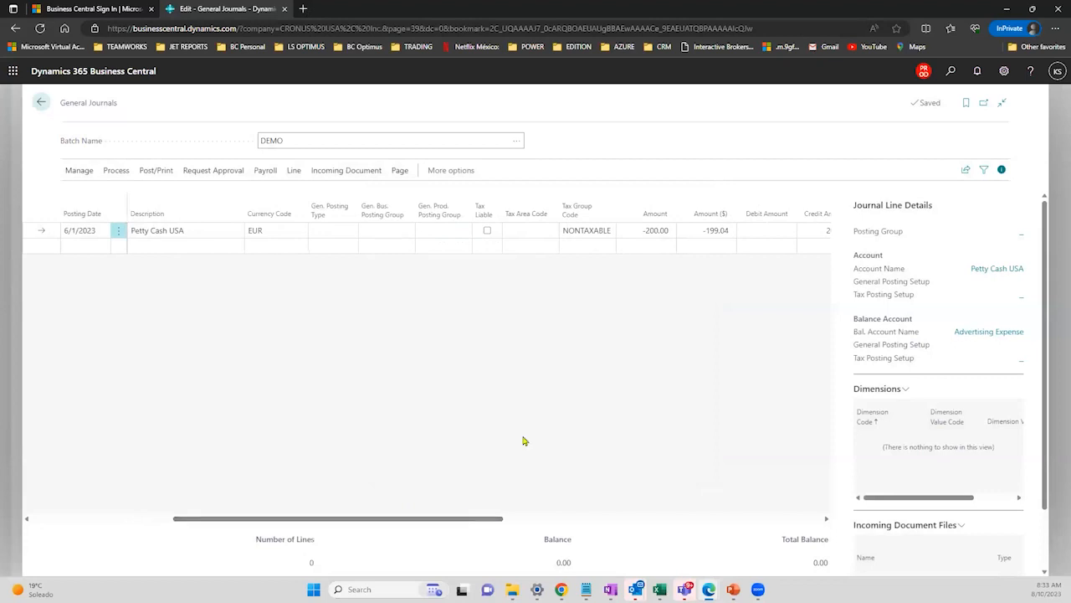
pyautogui.click(637, 231)
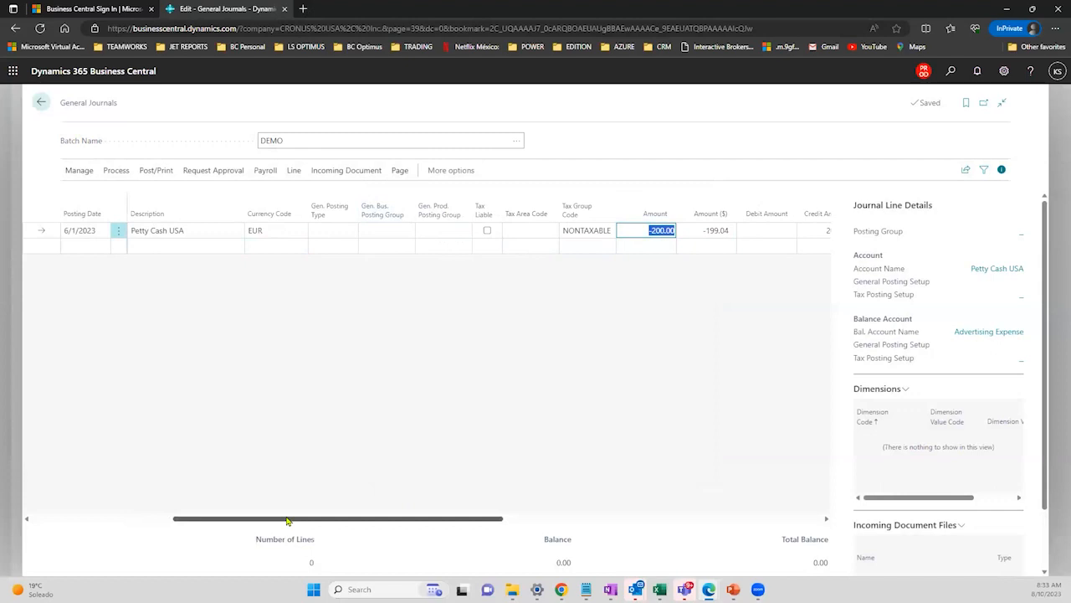
pyautogui.click(692, 232)
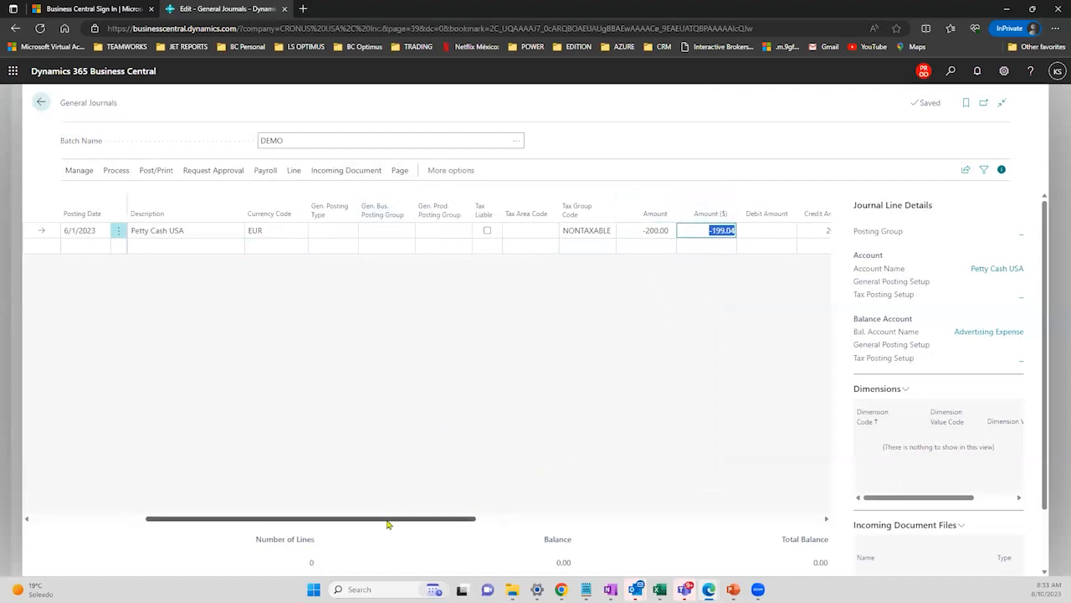
# - Start a second journal line and set its Account No. to 10300
pyautogui.moveTo(303, 516); pyautogui.dragTo(265, 507)
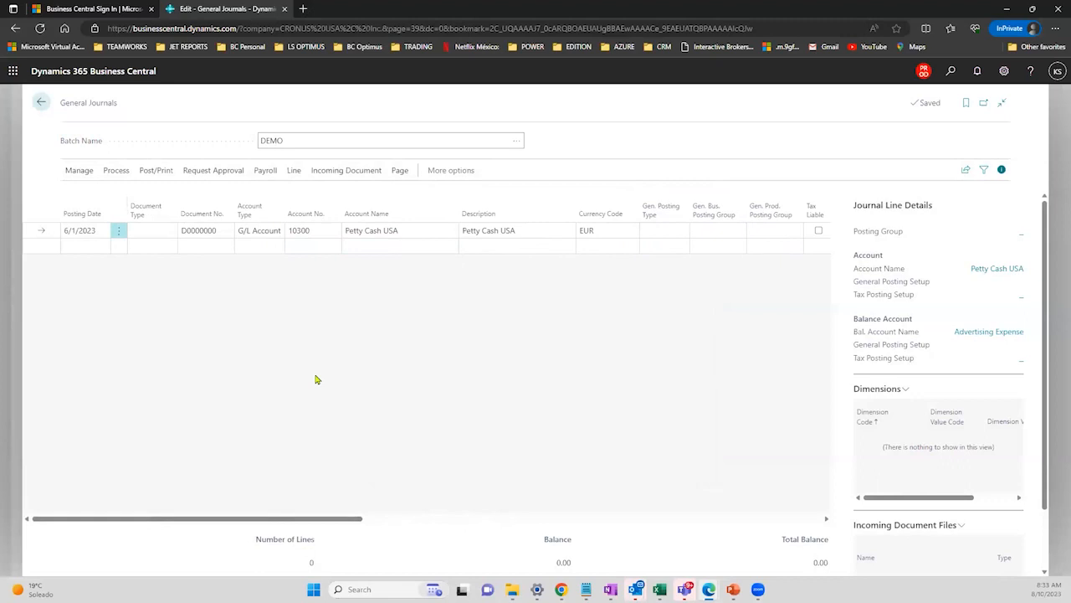
pyautogui.click(200, 251)
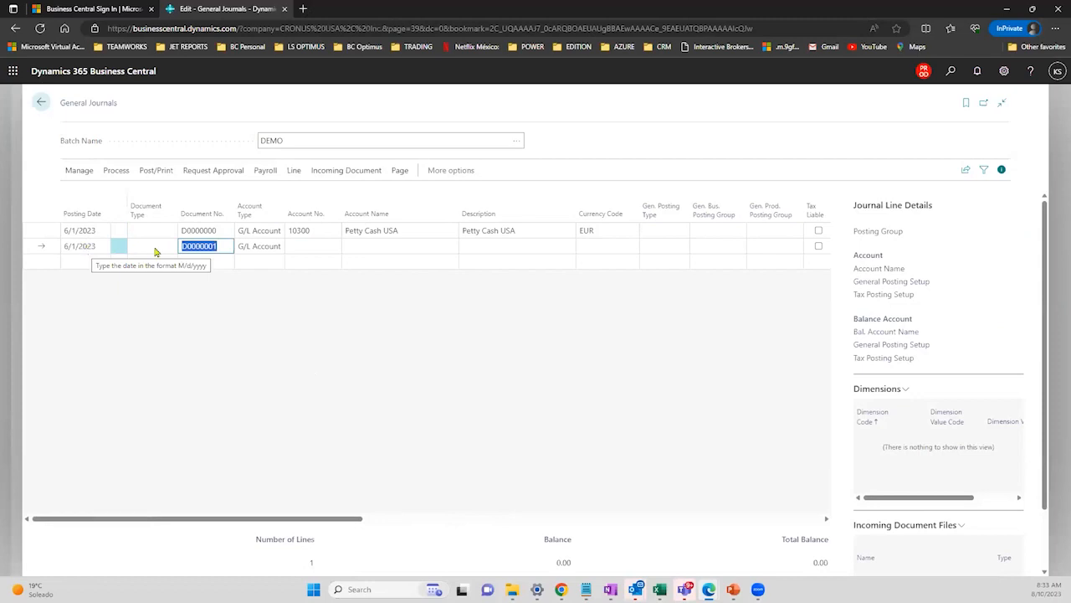
pyautogui.click(219, 245)
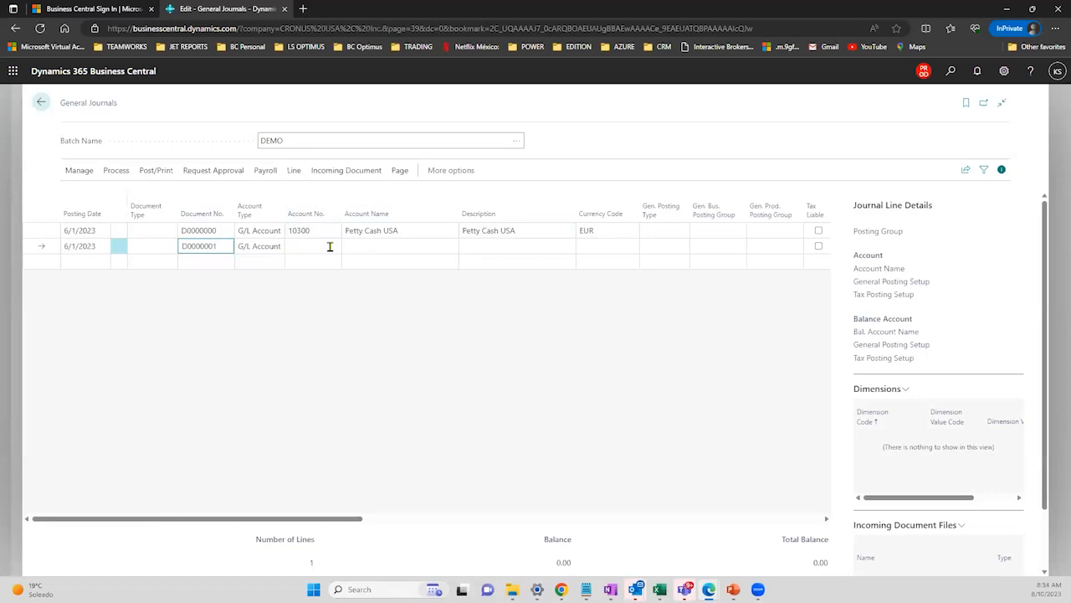
pyautogui.write('10300')
pyautogui.click(519, 318)
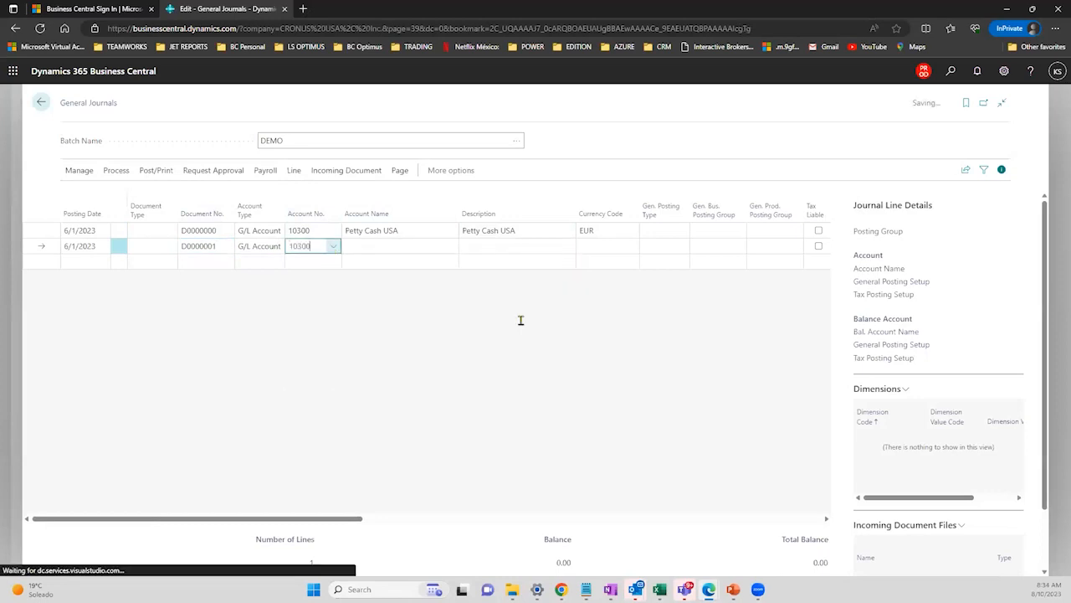
# - Give the second line balancing account 60200 and change its balancing account type to G/L Account
pyautogui.moveTo(304, 518); pyautogui.dragTo(540, 492)
pyautogui.click(590, 243)
pyautogui.press('F8')
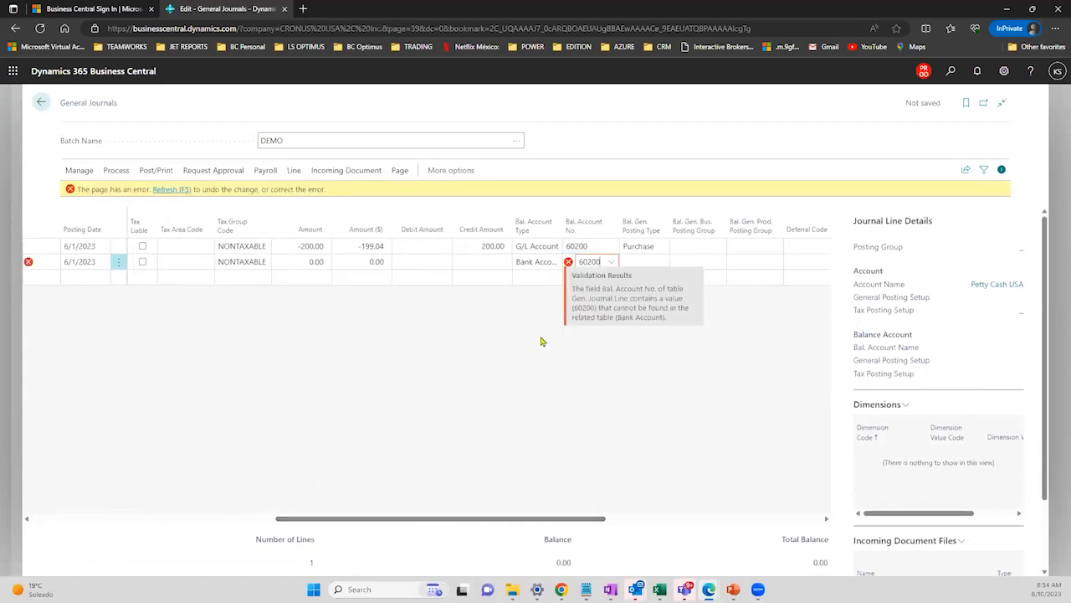
pyautogui.click(542, 264)
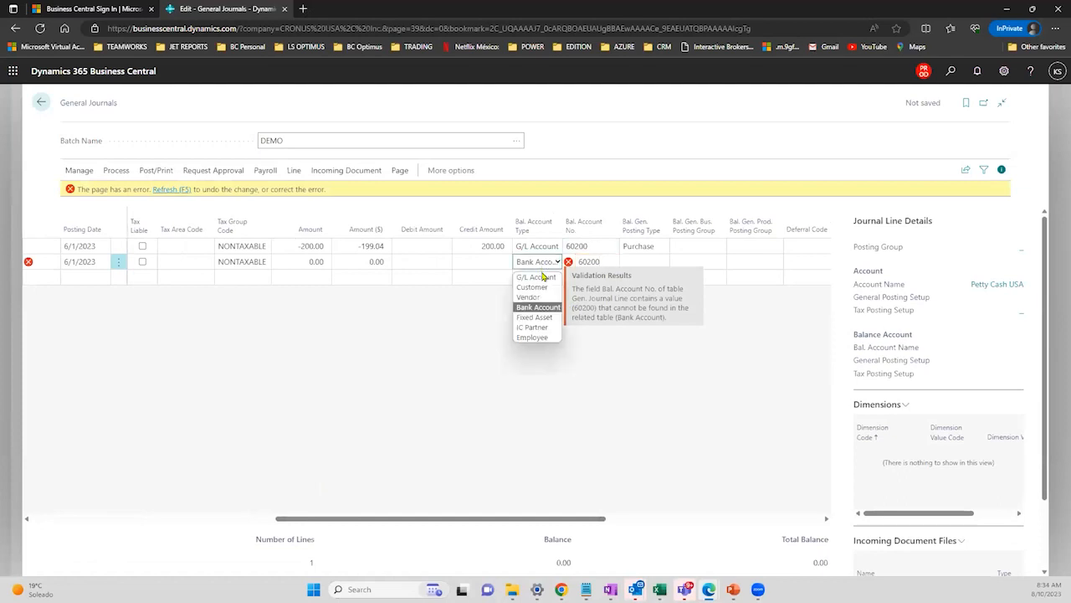
pyautogui.click(535, 276)
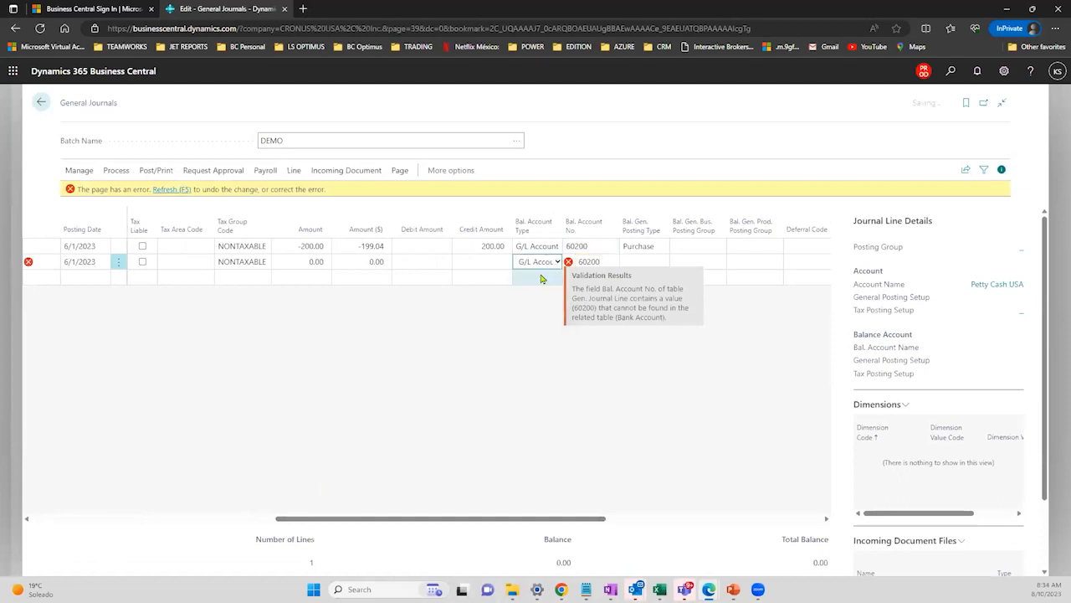
# - Set the second journal line's balancing account to 60300 Interest Expense and its Amount to 200
pyautogui.click(609, 248)
pyautogui.click(610, 249)
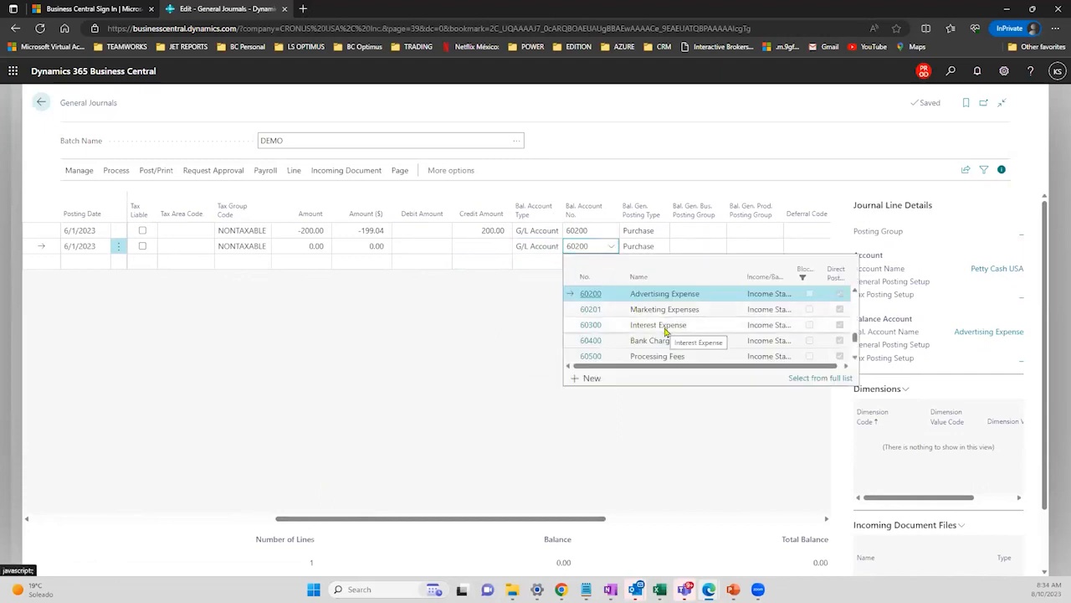
pyautogui.click(665, 328)
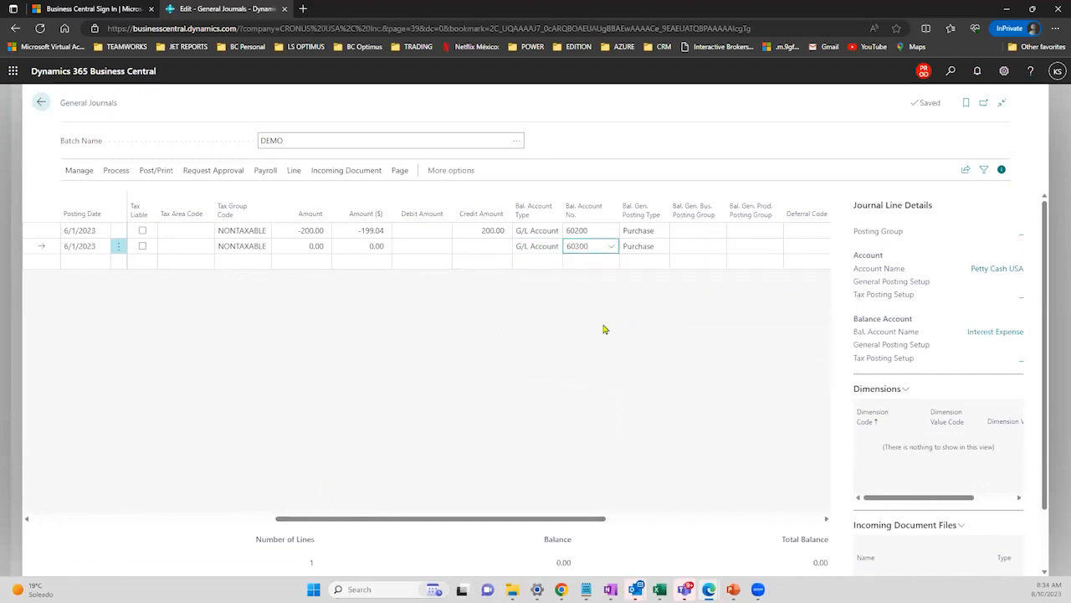
pyautogui.click(312, 246)
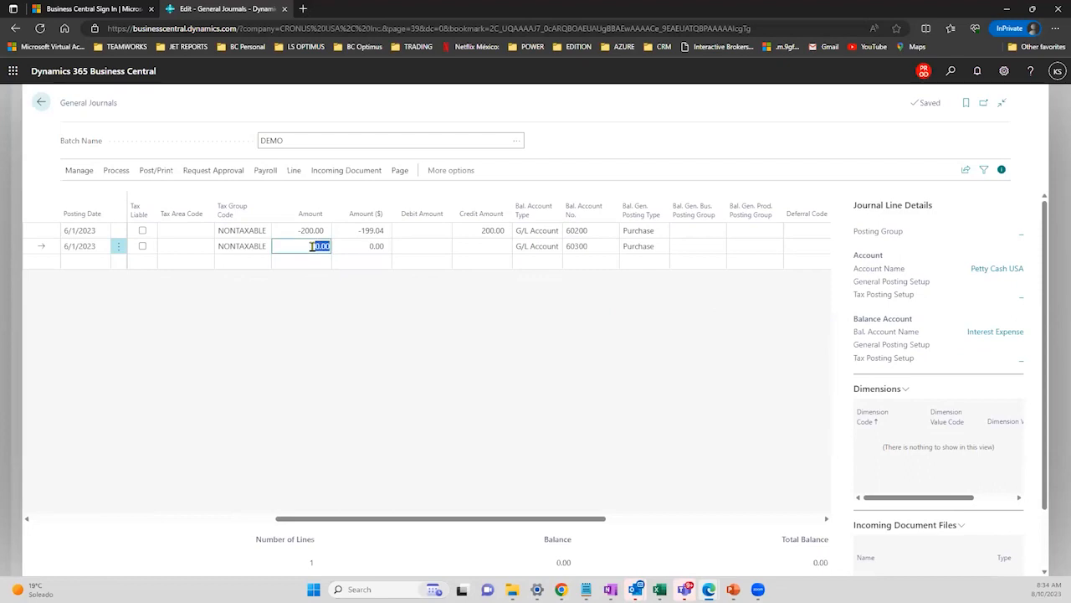
pyautogui.write('200')
pyautogui.press('Tab')
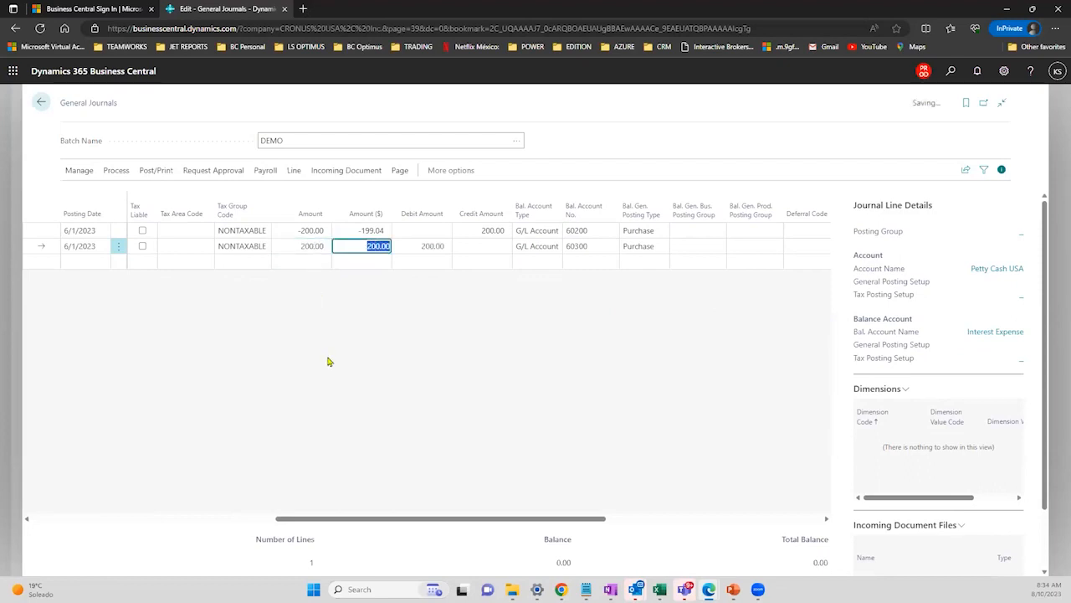
# - Compare the Amount and Amount ($) values of the two journal lines
pyautogui.click(299, 248)
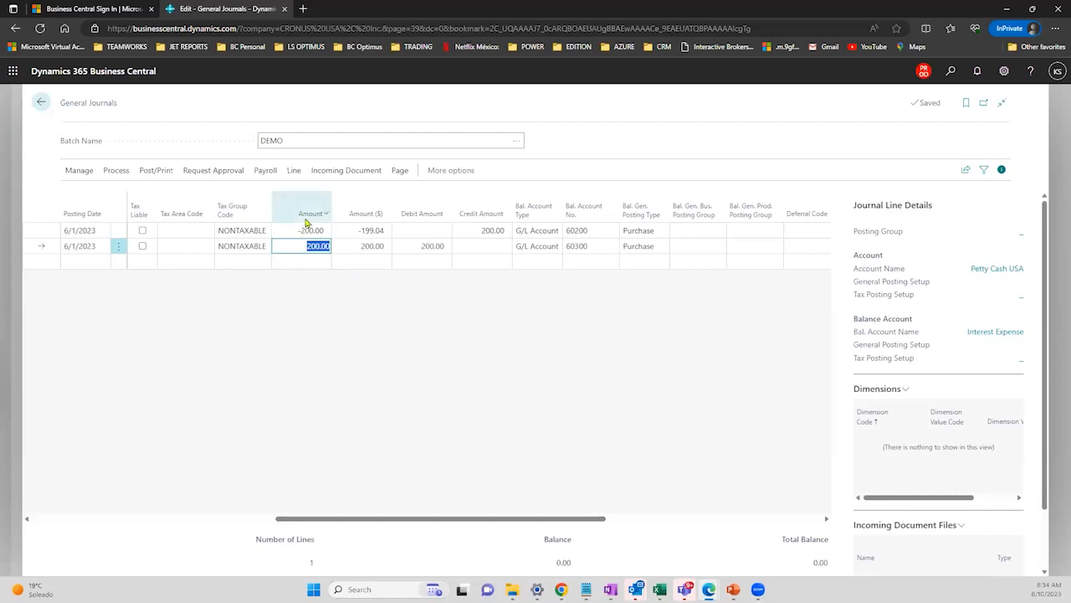
pyautogui.click(342, 246)
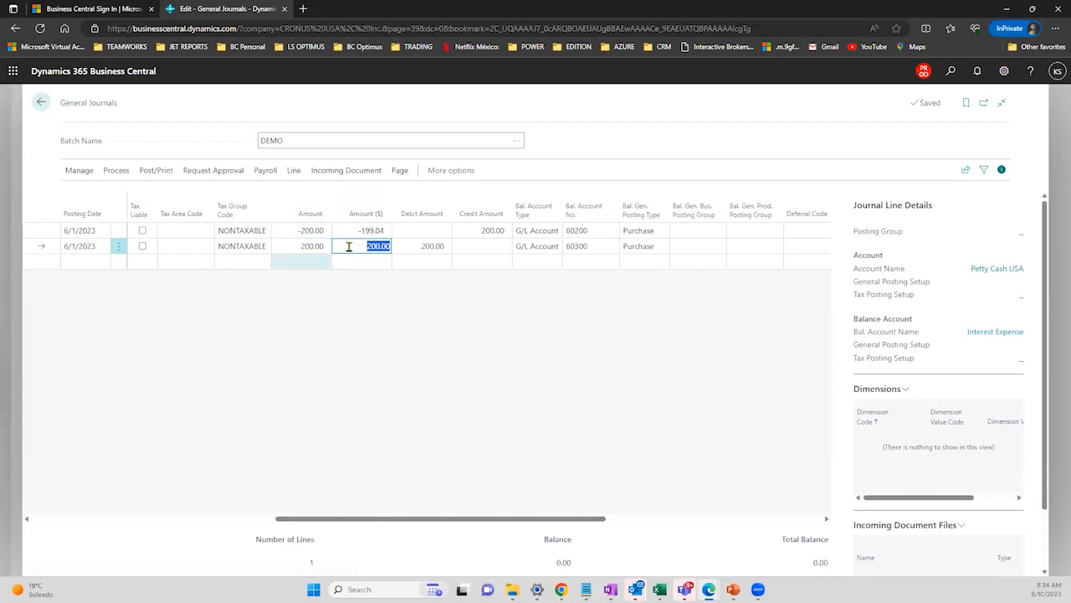
pyautogui.click(346, 230)
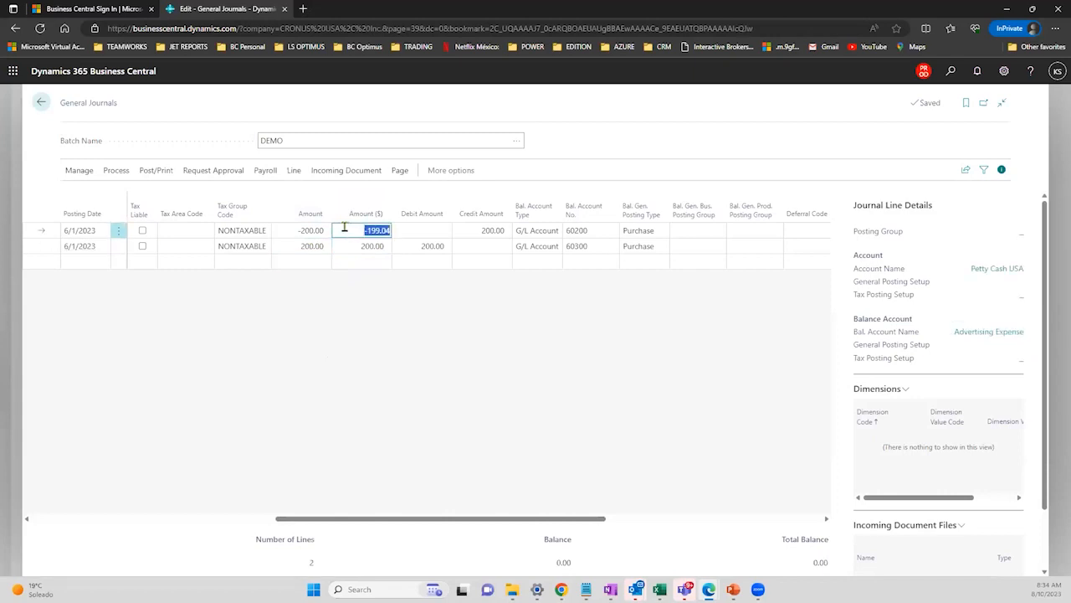
pyautogui.click(312, 230)
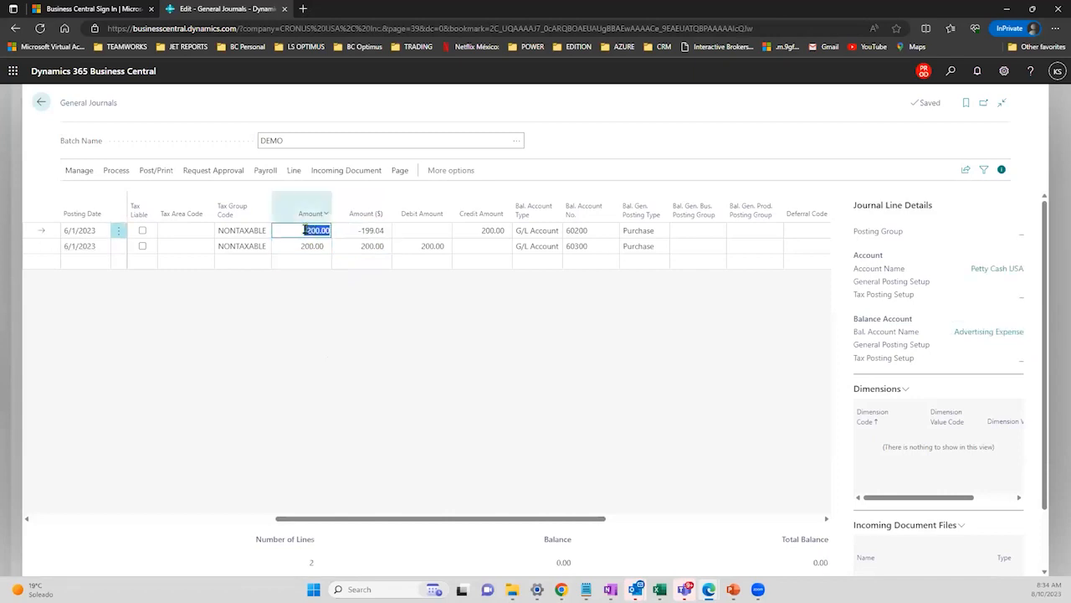
pyautogui.click(346, 241)
pyautogui.click(355, 234)
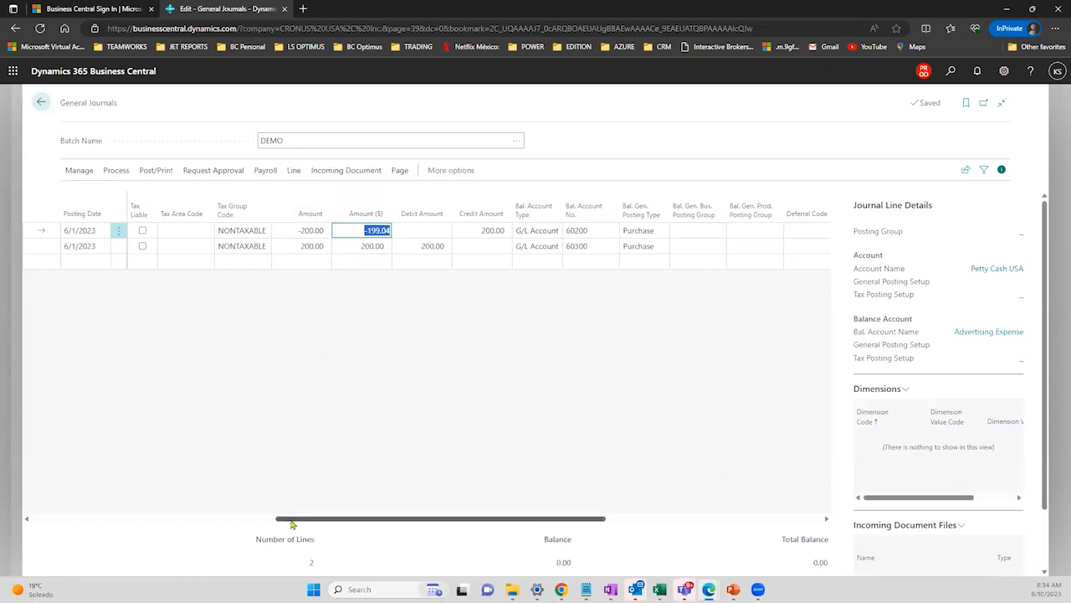
# - Search for currencies and open the Currencies page in expanded view
pyautogui.click(949, 75)
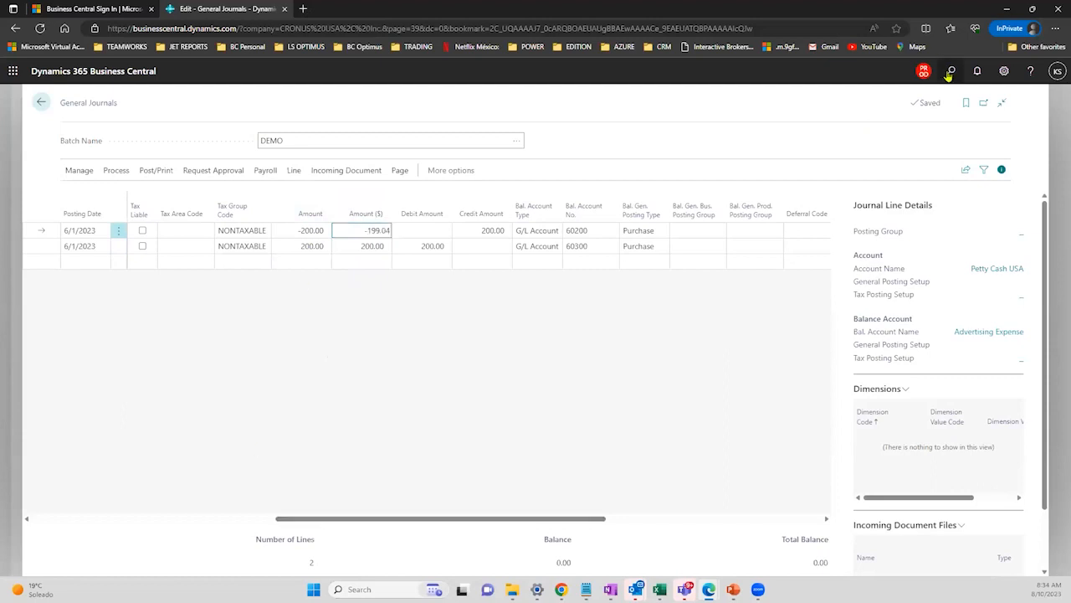
pyautogui.write('currencies')
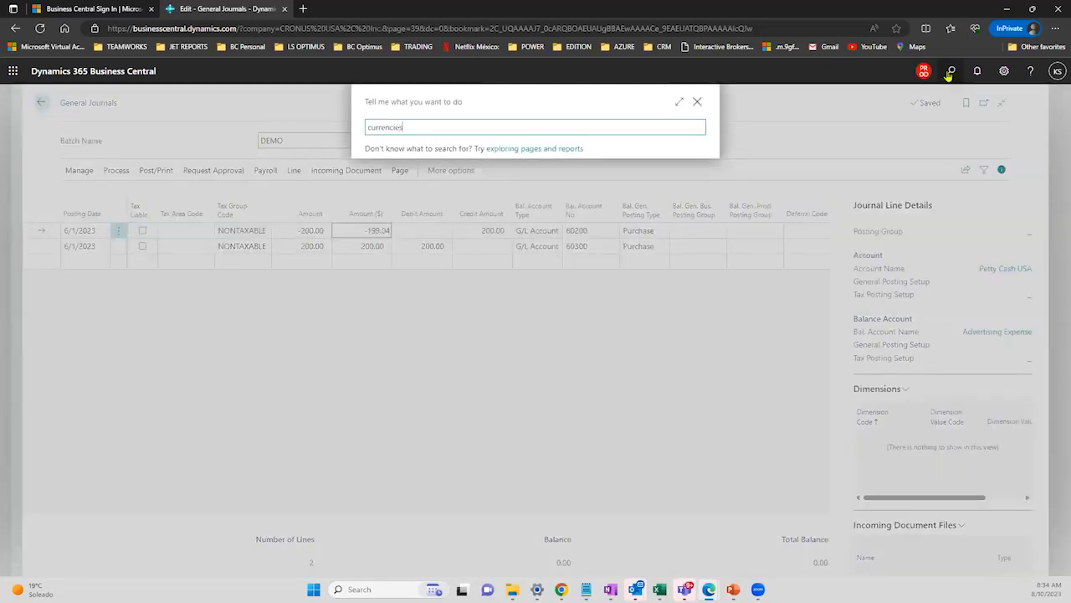
pyautogui.click(451, 176)
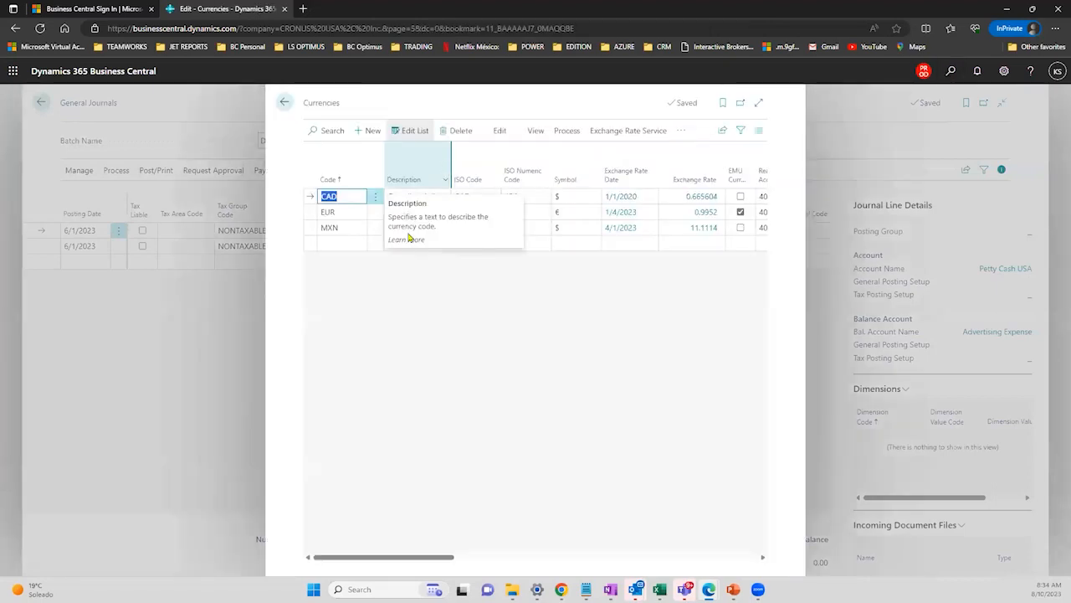
pyautogui.click(757, 118)
pyautogui.click(758, 105)
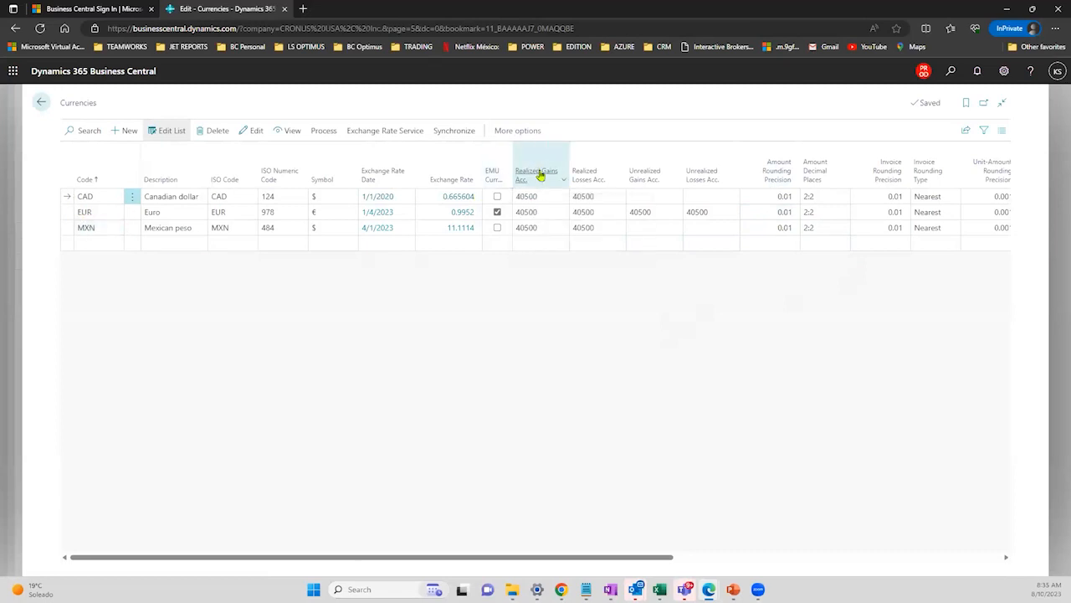
# - Review the realized gains and losses accounts, exchange rates and exchange rate actions for CAD, EUR and MXN, and return to the general journal
pyautogui.moveTo(540, 177)
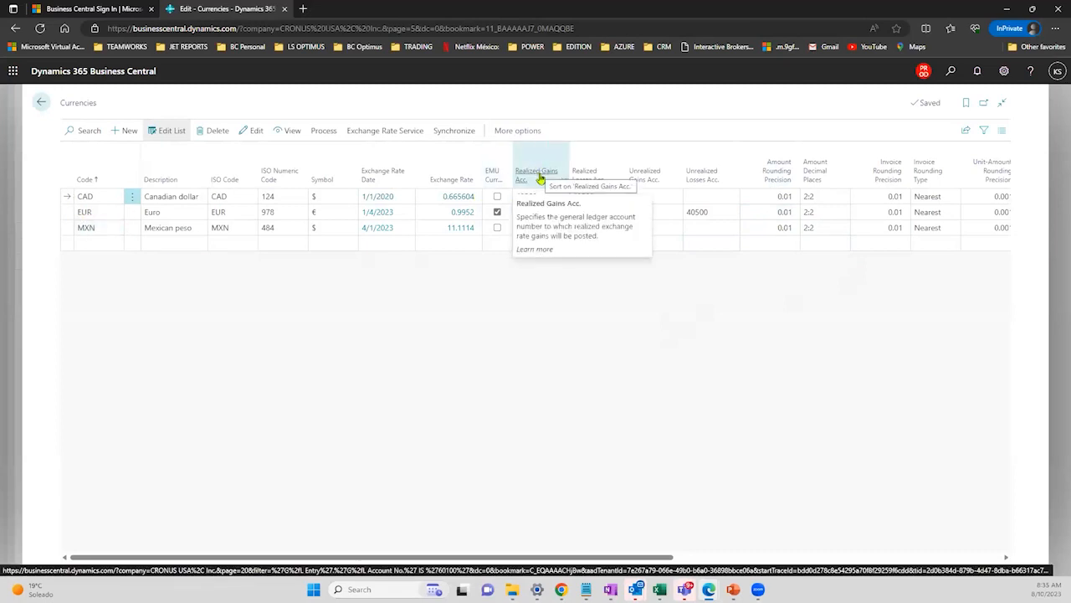
pyautogui.moveTo(593, 185)
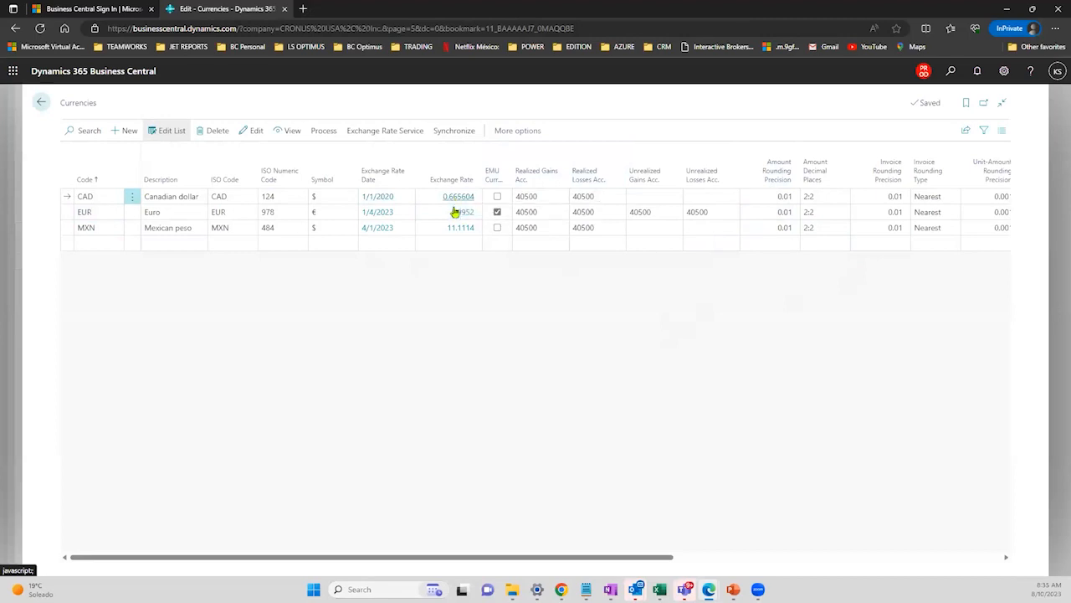
pyautogui.click(99, 196)
pyautogui.click(99, 212)
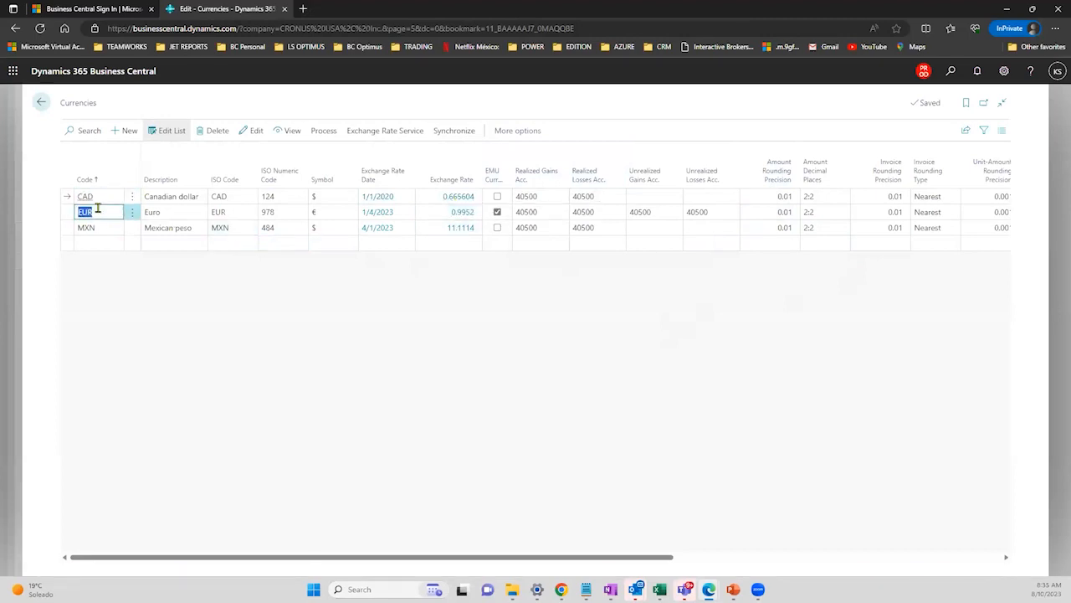
pyautogui.click(98, 229)
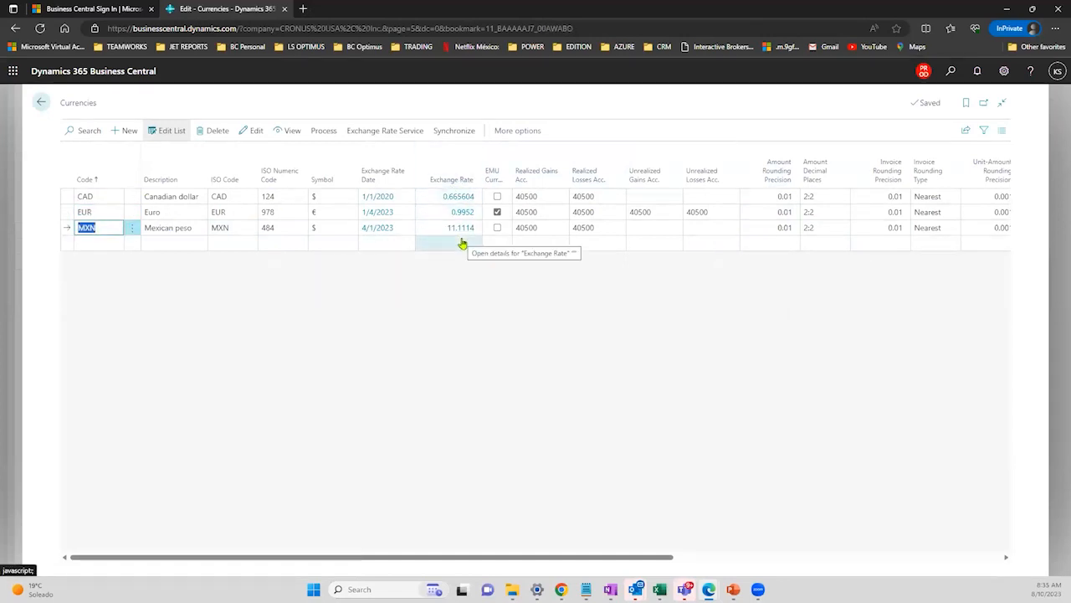
pyautogui.click(323, 132)
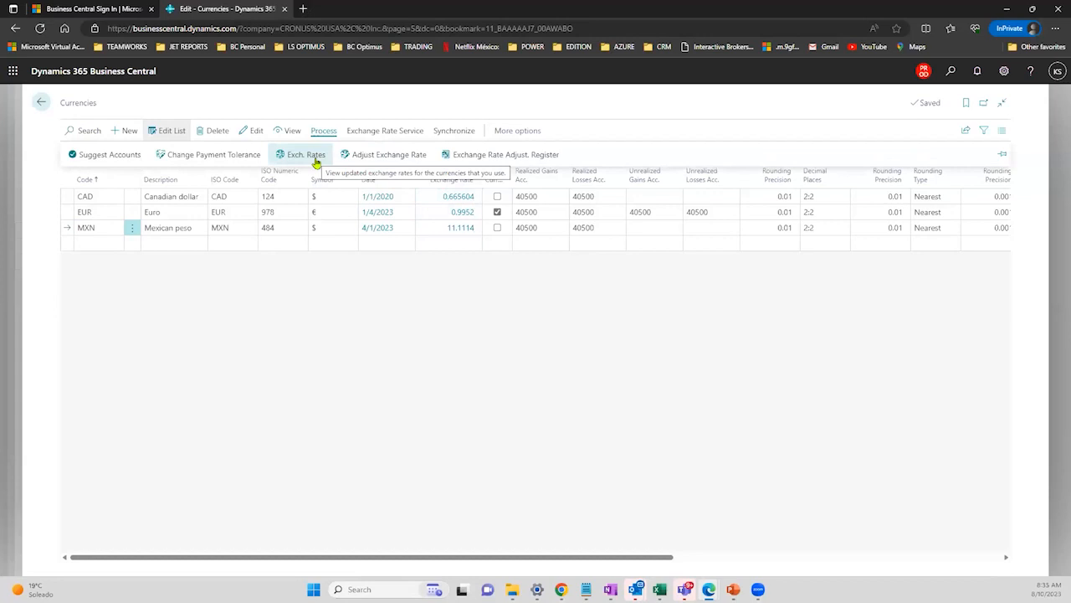
pyautogui.click(442, 332)
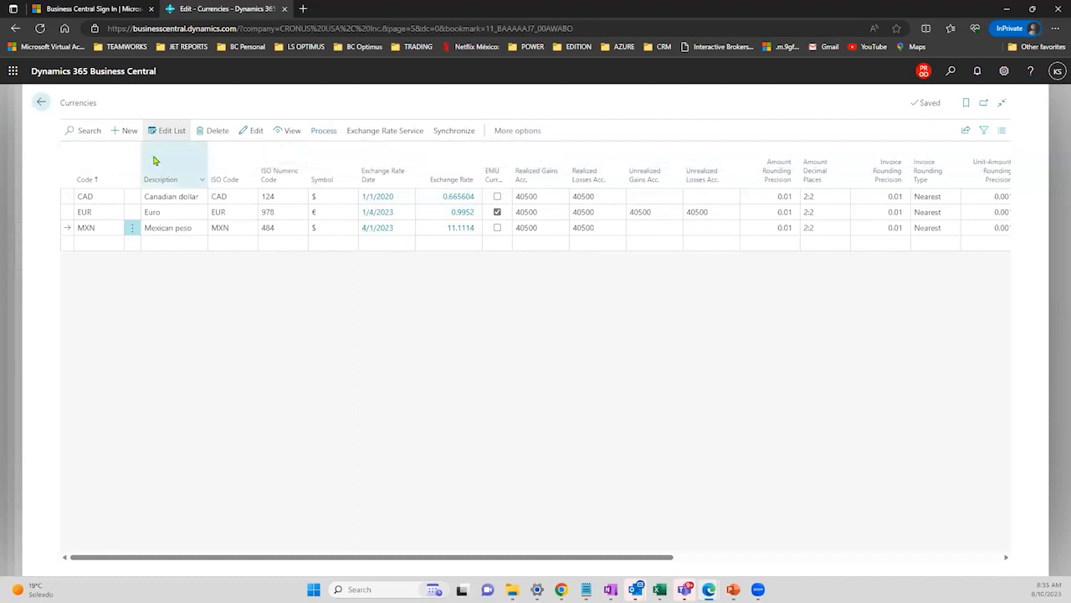
pyautogui.click(42, 102)
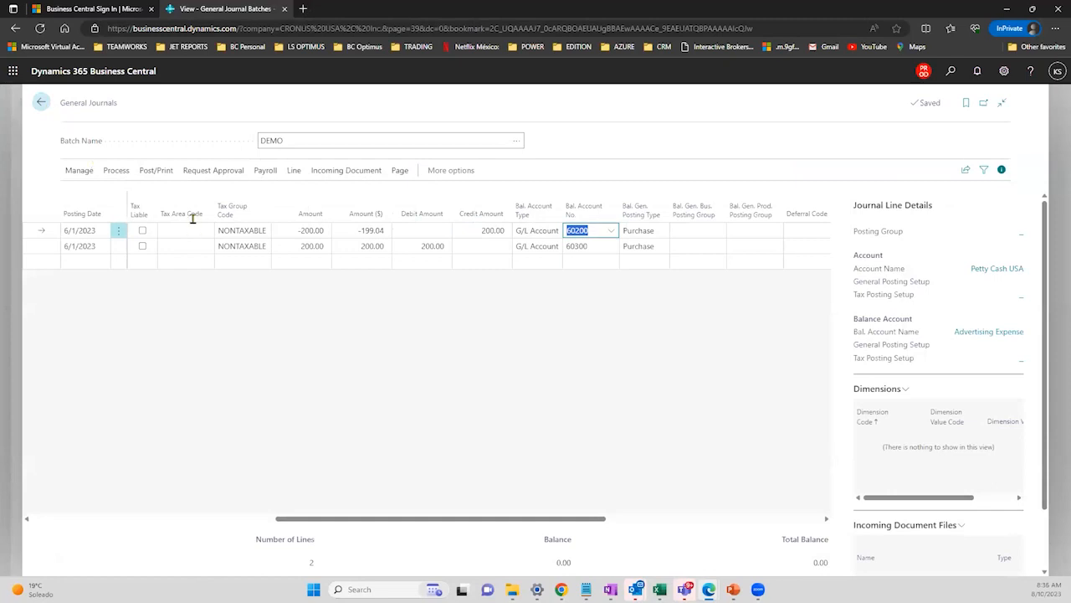
pyautogui.click(159, 174)
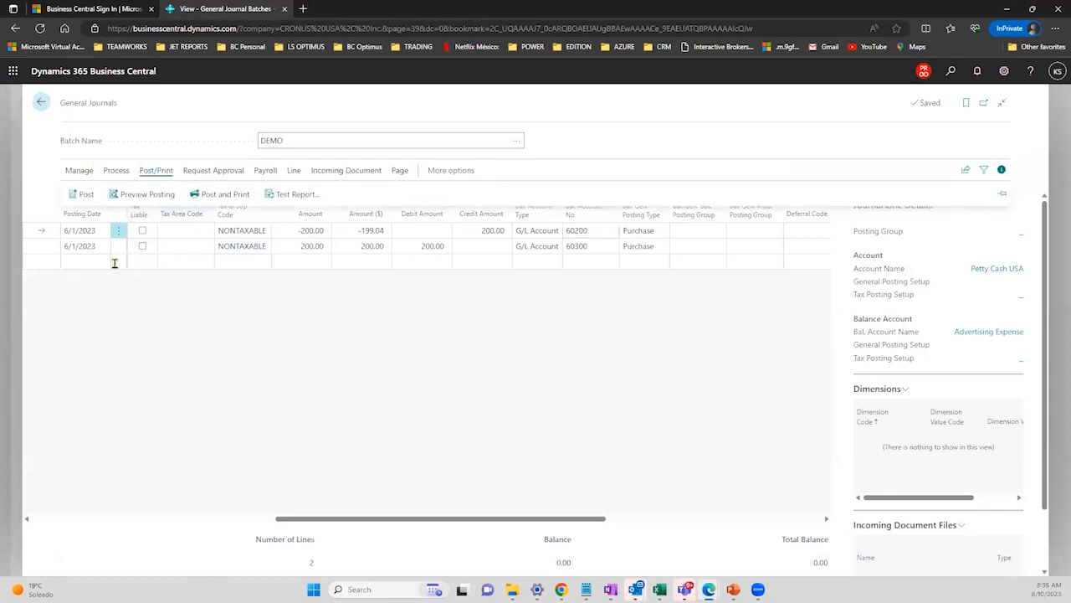
pyautogui.click(80, 194)
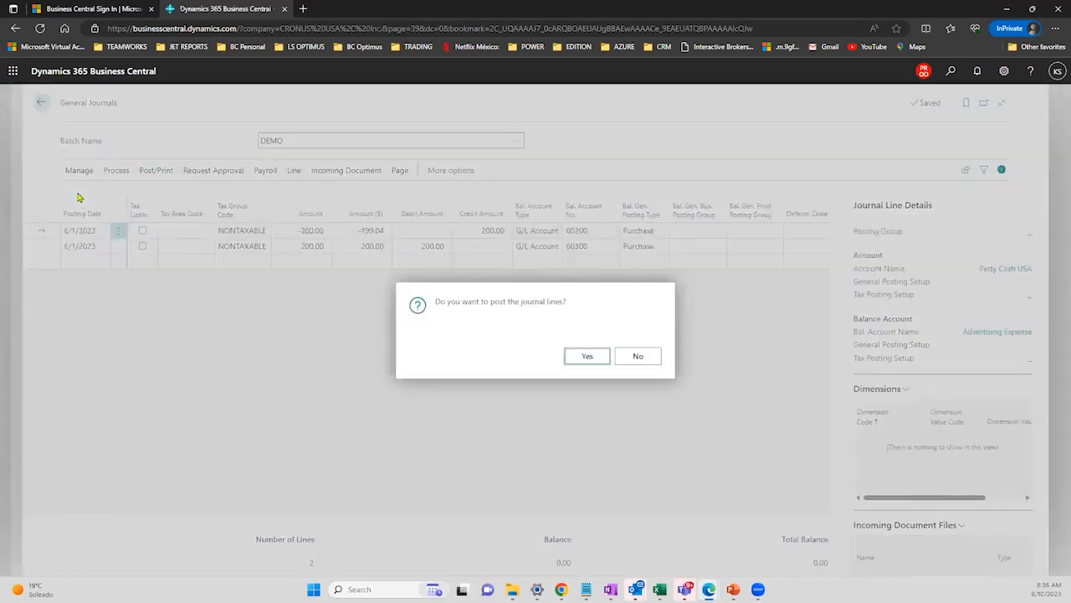
pyautogui.click(638, 357)
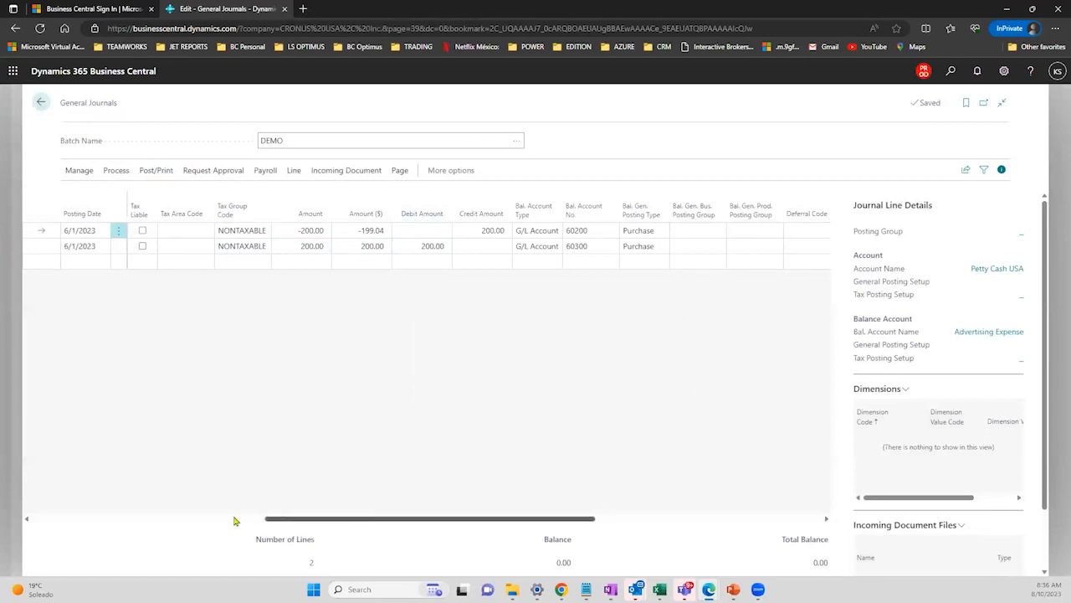
# - Examine the journal's available actions for managing, processing, posting, approval requests, payroll, lines and incoming documents
pyautogui.hscroll(-5, 234, 520)
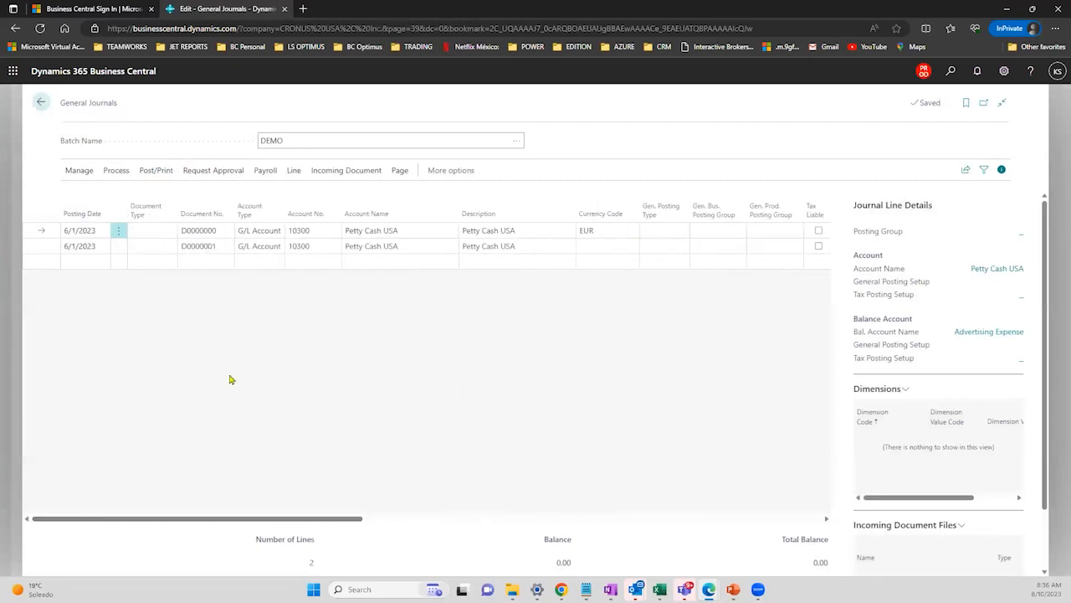
pyautogui.click(122, 168)
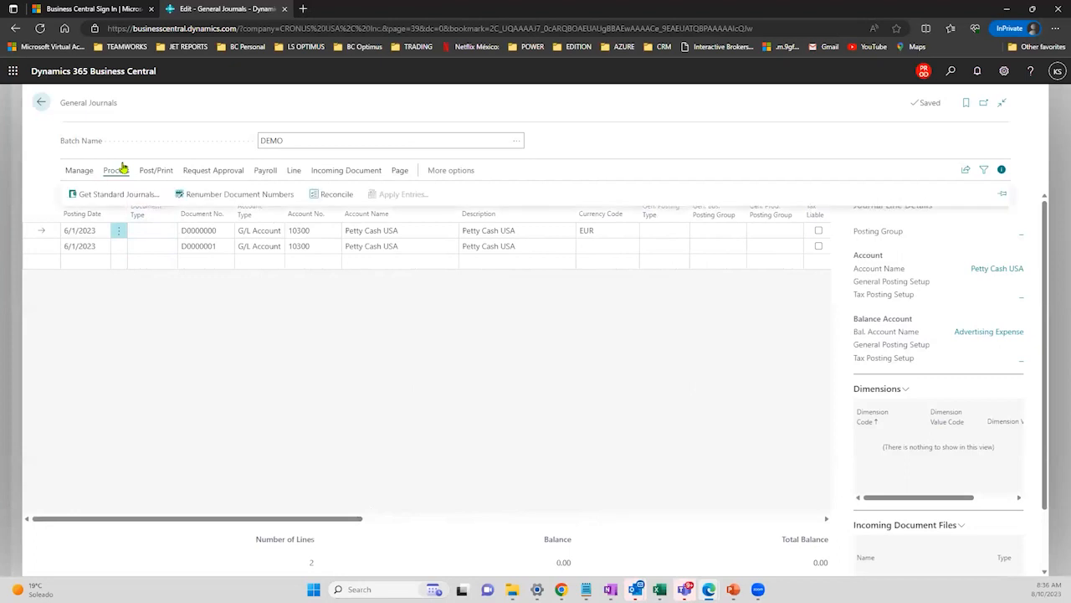
pyautogui.click(78, 171)
pyautogui.click(117, 172)
pyautogui.click(155, 171)
pyautogui.click(190, 172)
pyautogui.click(158, 195)
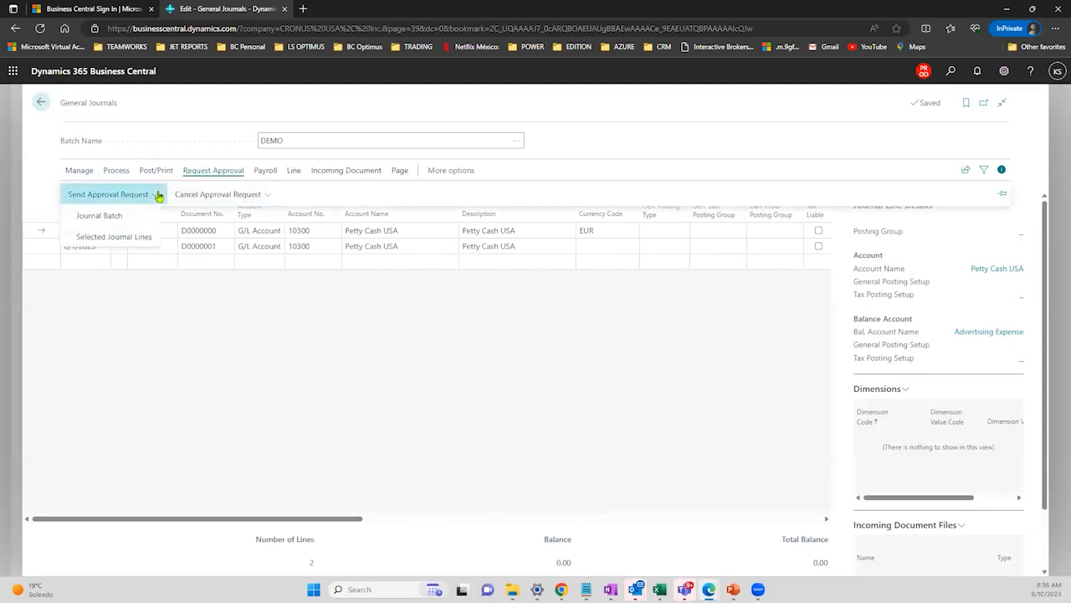
pyautogui.click(208, 198)
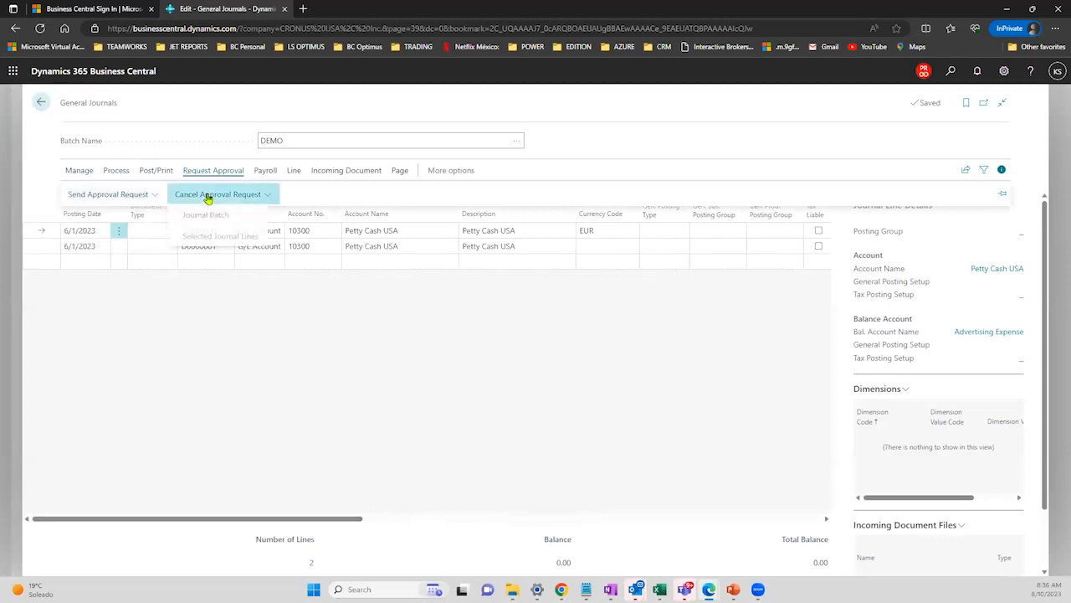
pyautogui.click(263, 180)
pyautogui.click(264, 174)
pyautogui.click(290, 174)
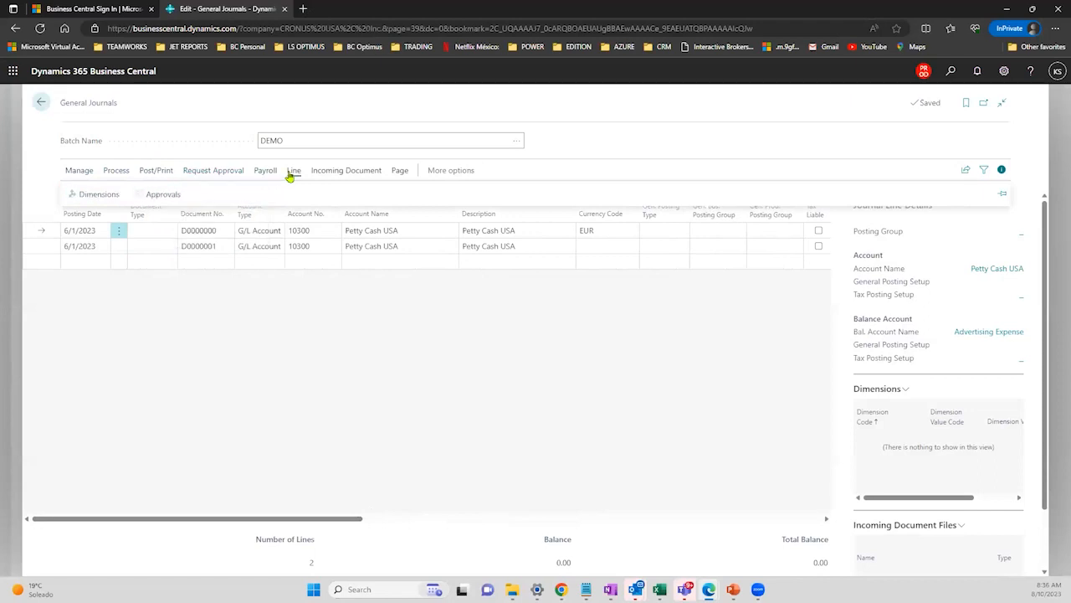
pyautogui.click(327, 173)
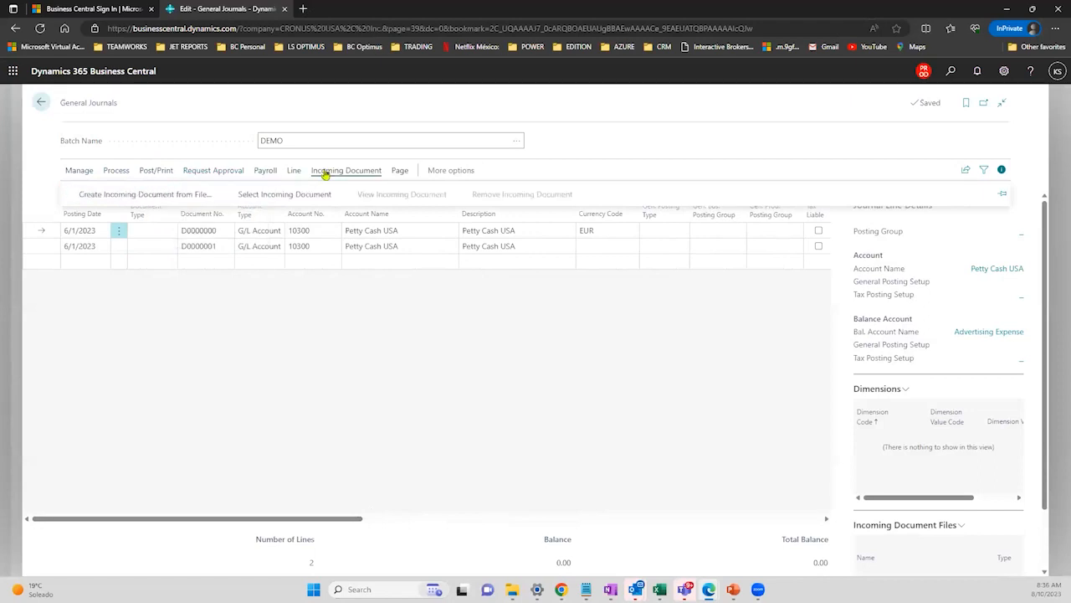
pyautogui.click(394, 171)
# - Start saving the DEMO batch's lines as a standard general journal and set its code to DEMO
pyautogui.click(444, 170)
pyautogui.click(448, 169)
pyautogui.moveTo(458, 191)
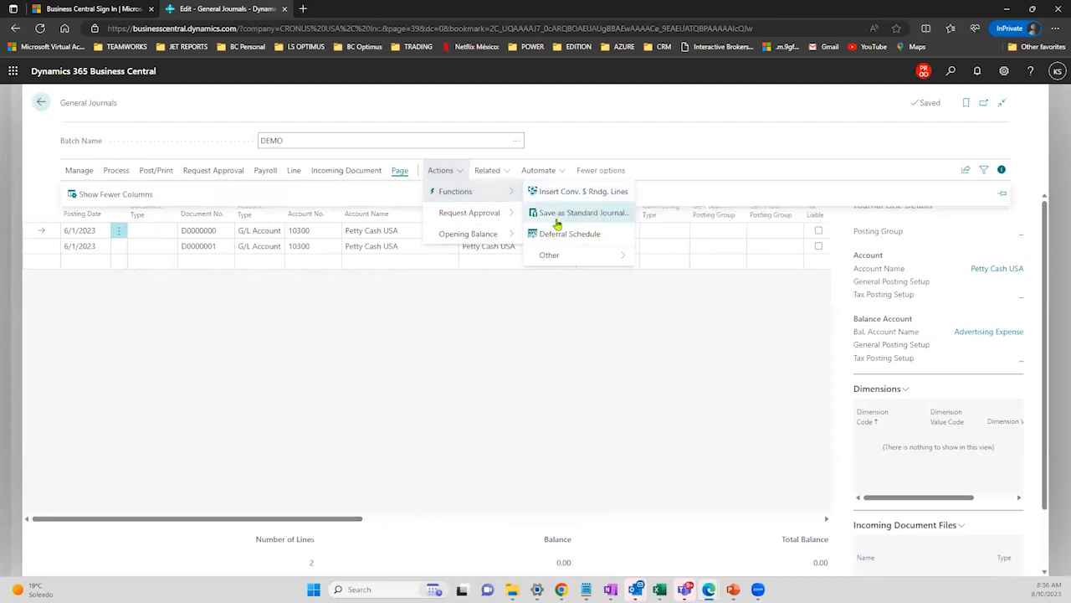
pyautogui.moveTo(566, 255)
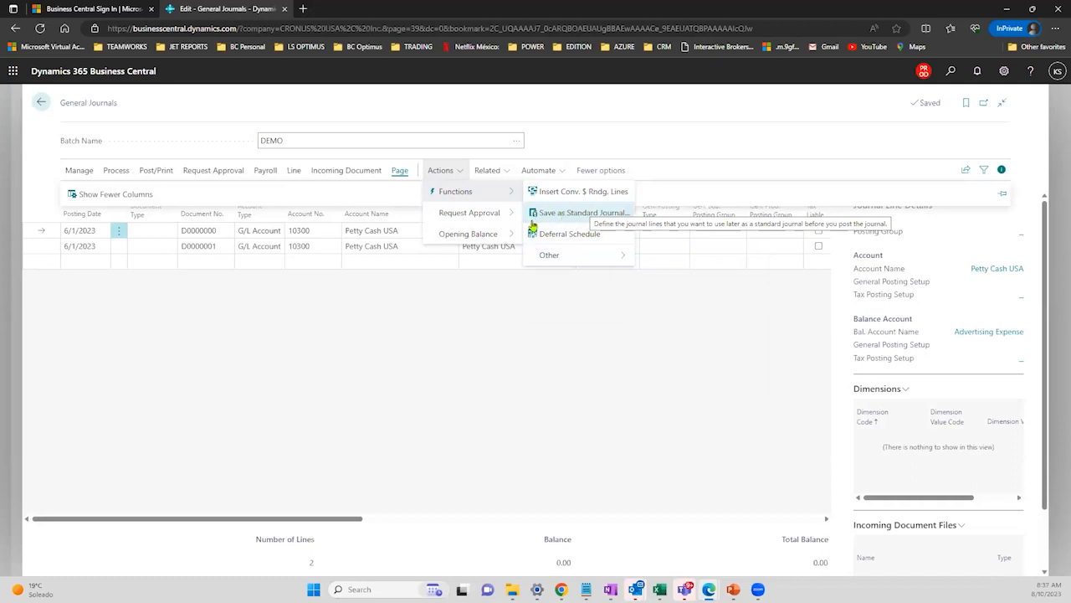
pyautogui.moveTo(498, 235)
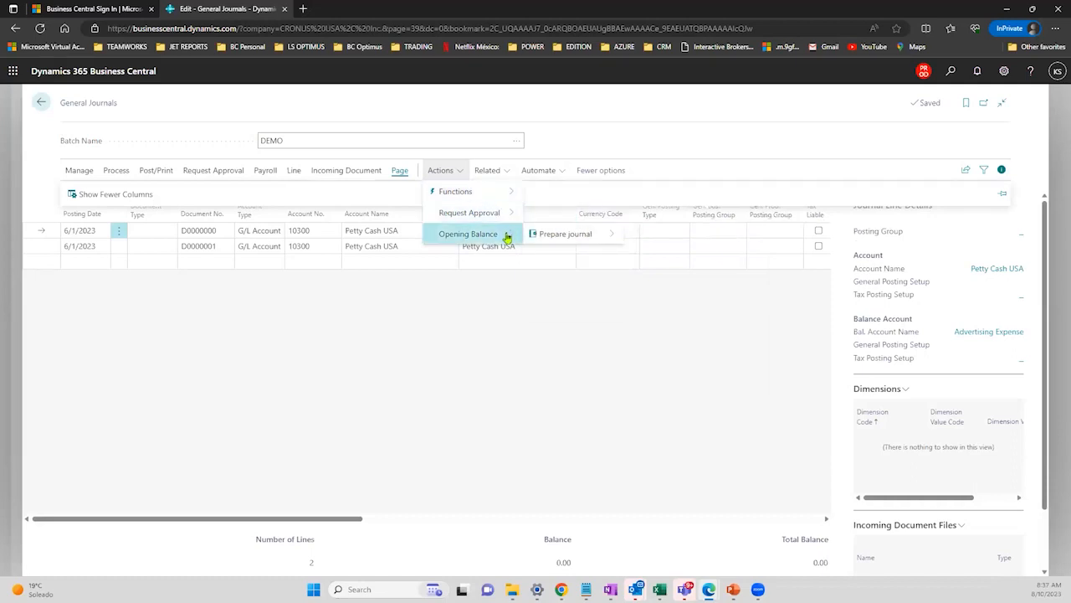
pyautogui.moveTo(500, 198)
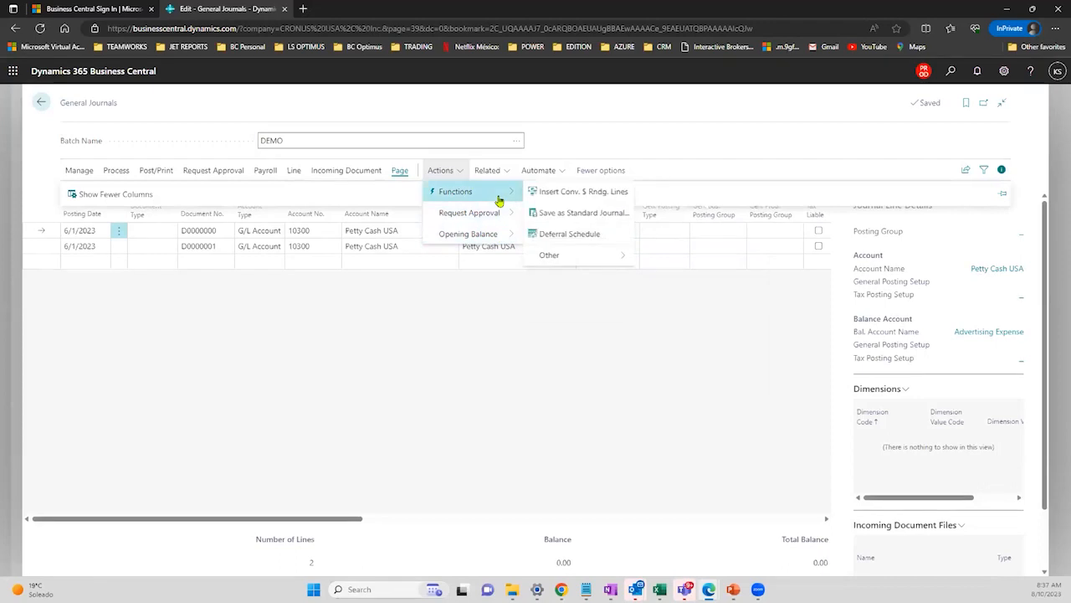
pyautogui.click(569, 214)
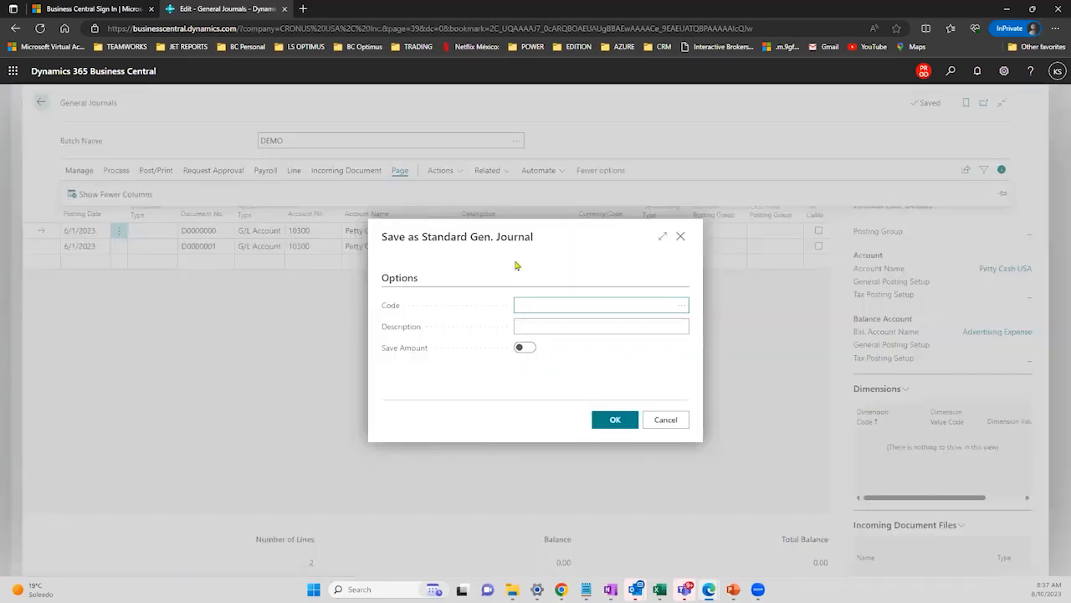
pyautogui.write('DOME')
pyautogui.press('BackSpace')
pyautogui.press('BackSpace')
pyautogui.write('EMO')
pyautogui.press('Tab')
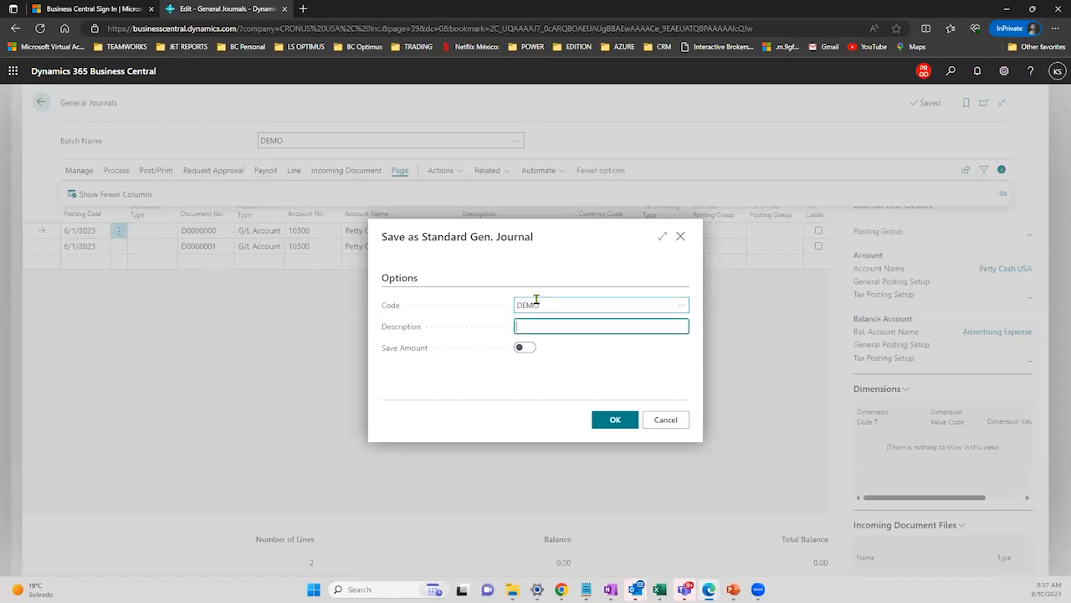
# - Describe the standard journal as DEMO, include the amounts, and create it
pyautogui.write('DEMO')
pyautogui.press('Tab')
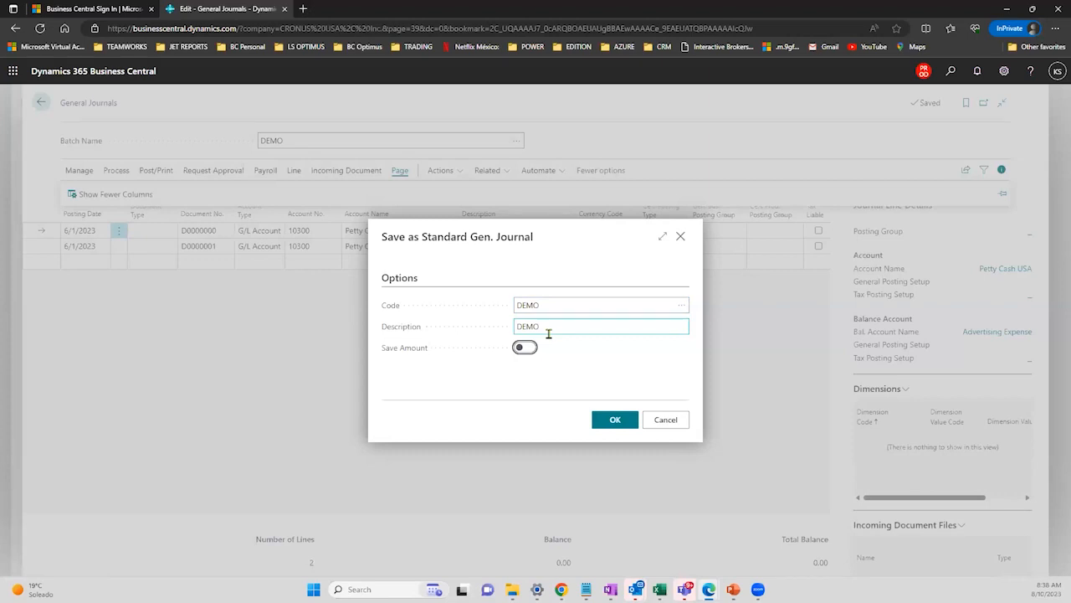
pyautogui.click(527, 346)
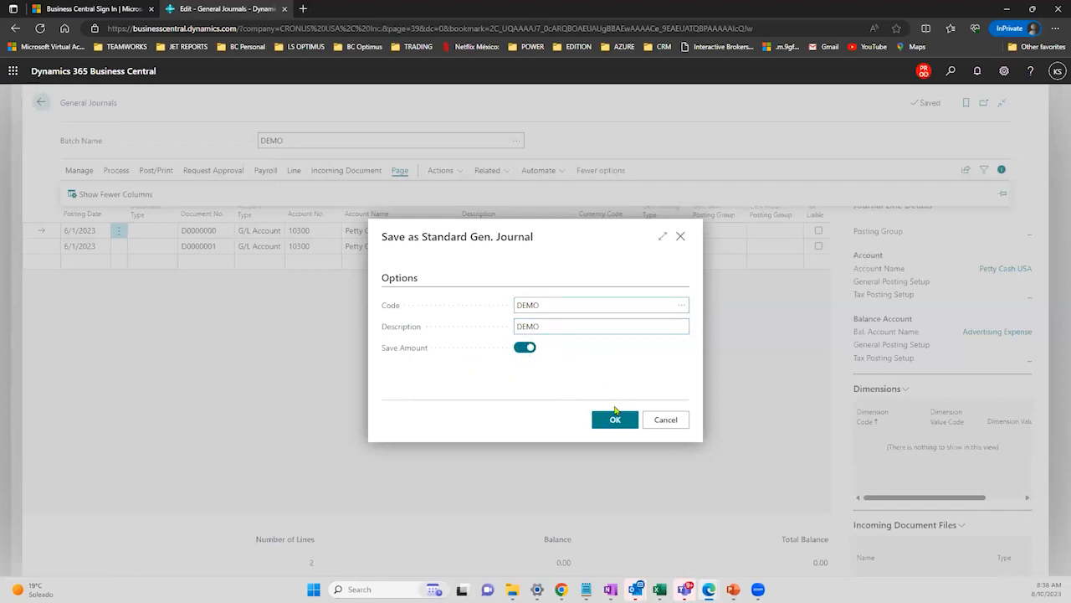
pyautogui.click(614, 421)
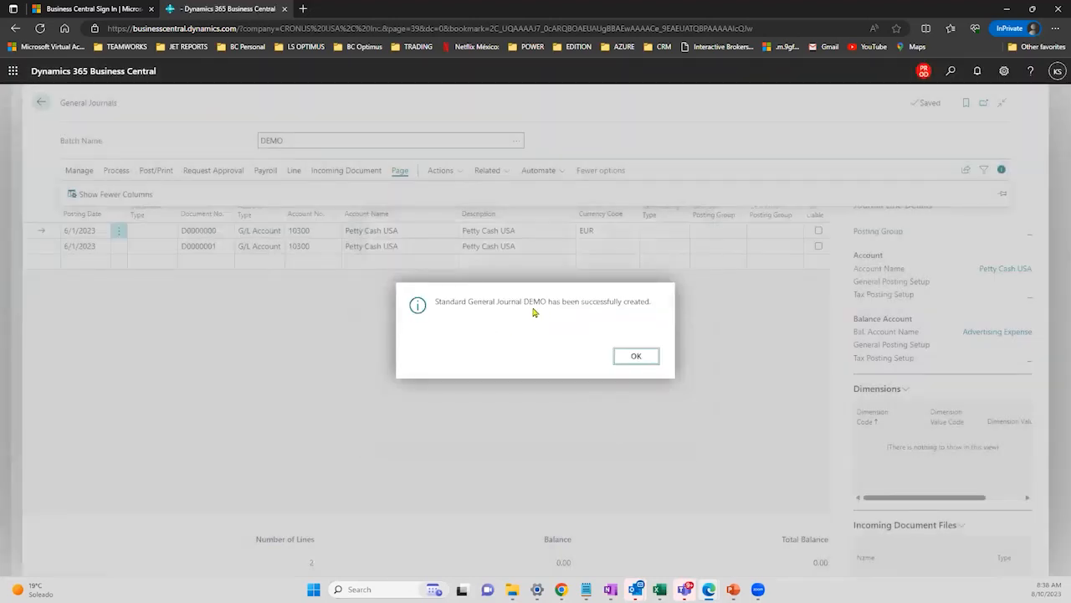
pyautogui.click(636, 357)
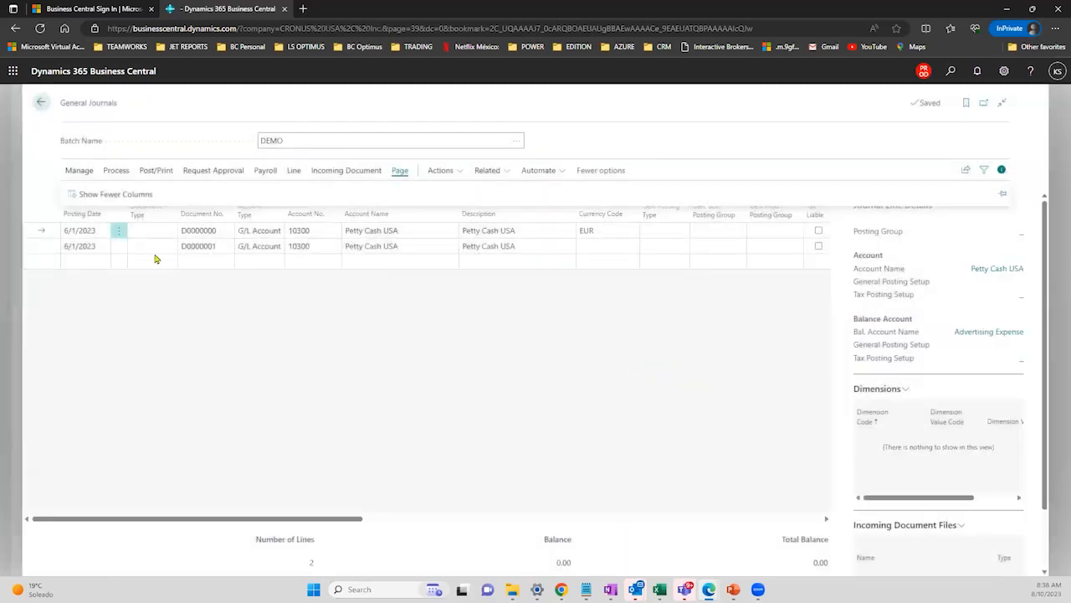
# - Select both Petty Cash USA lines in the general journal and delete them
pyautogui.click(120, 230)
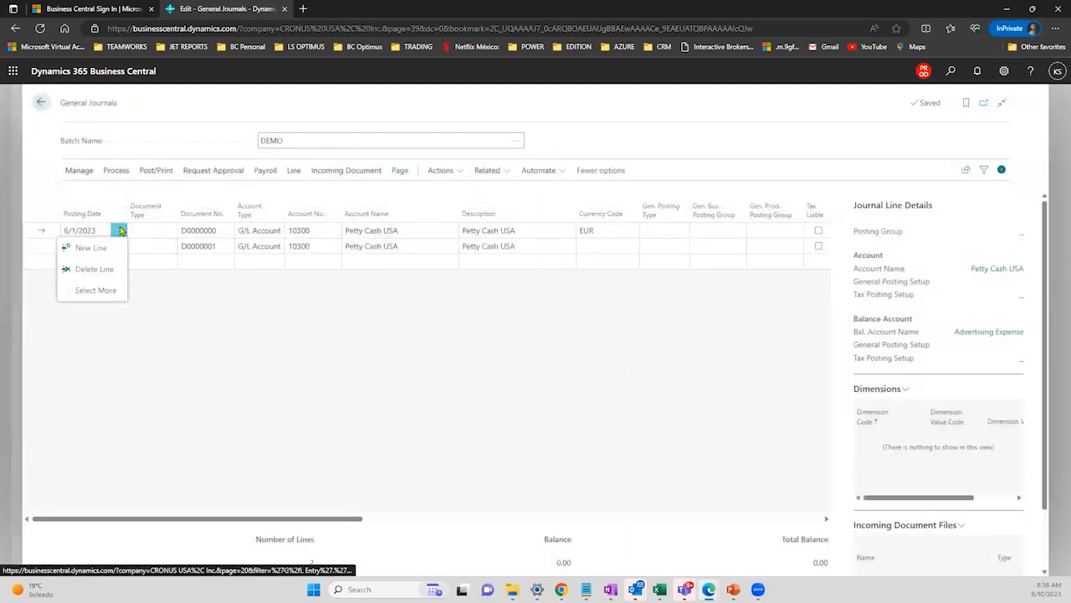
pyautogui.click(96, 290)
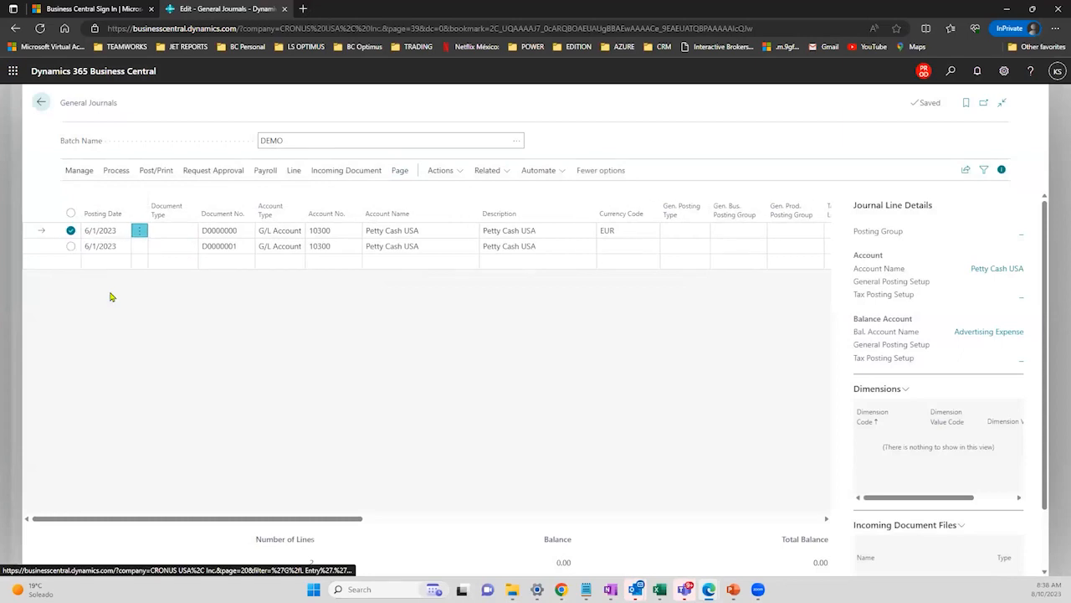
pyautogui.click(71, 247)
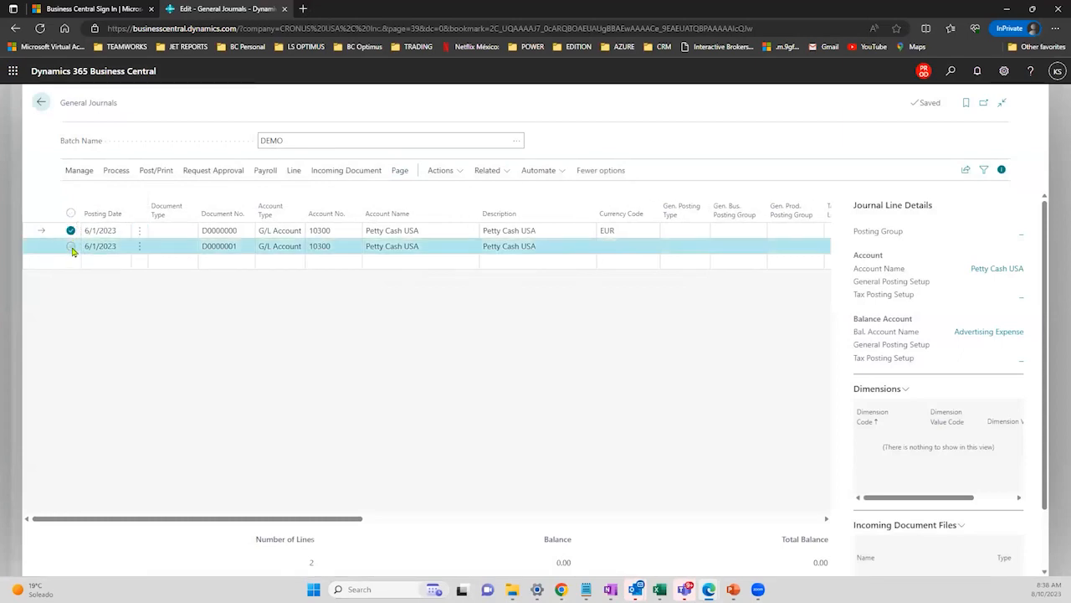
pyautogui.click(82, 172)
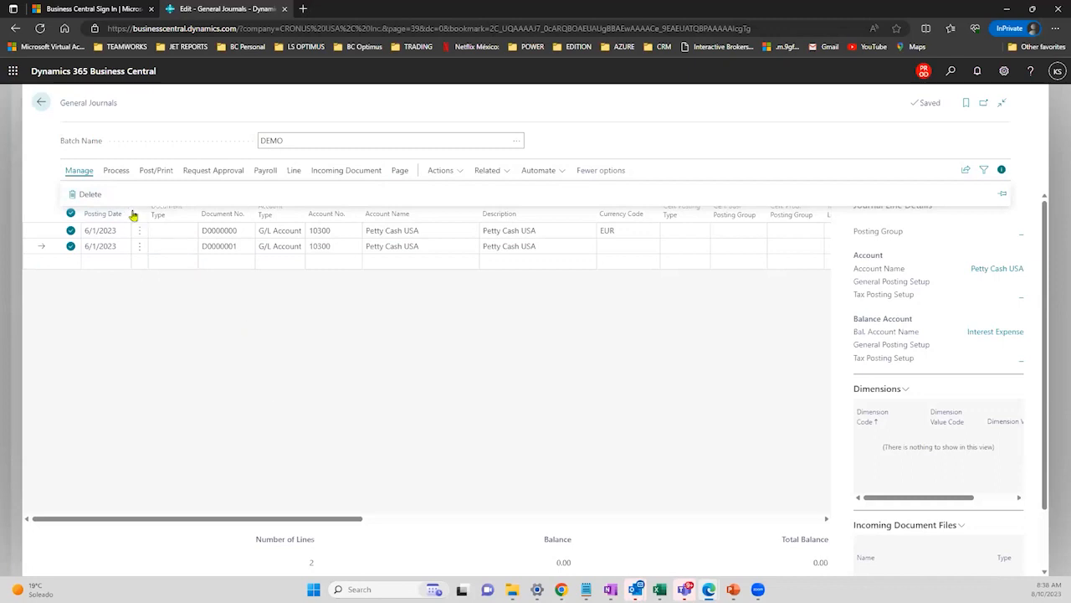
pyautogui.click(83, 195)
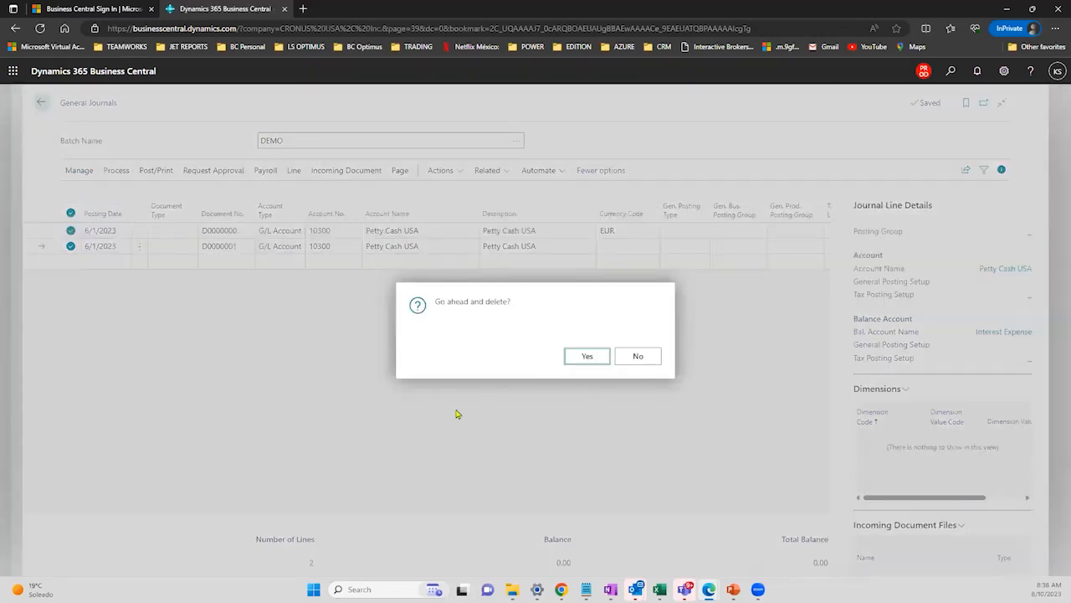
pyautogui.click(587, 355)
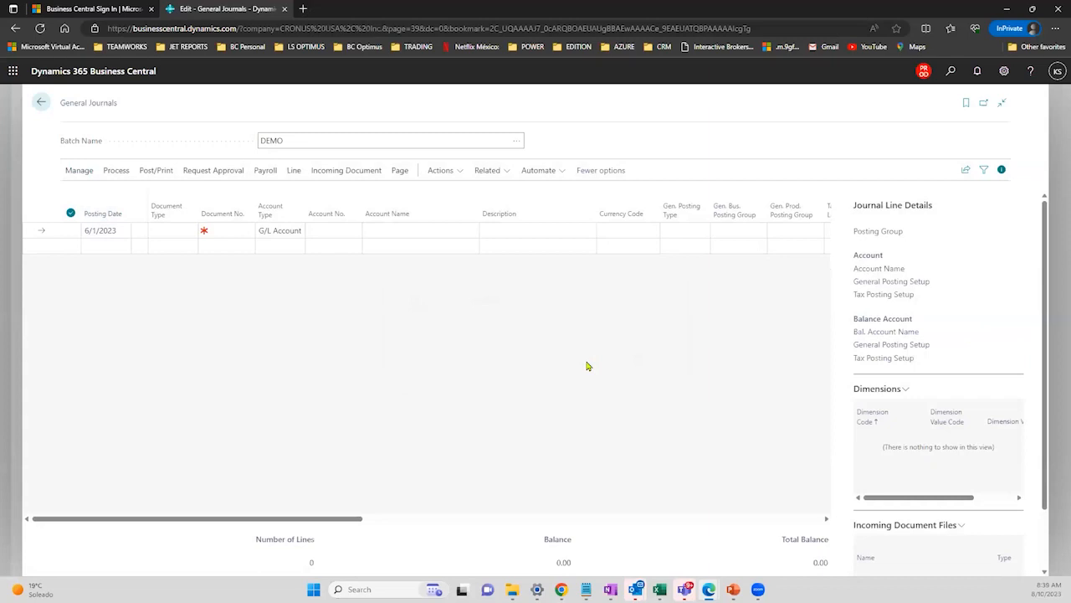
# - Open the list of standard general journals available for insertion and delete the NOE DEMO entry
pyautogui.click(403, 179)
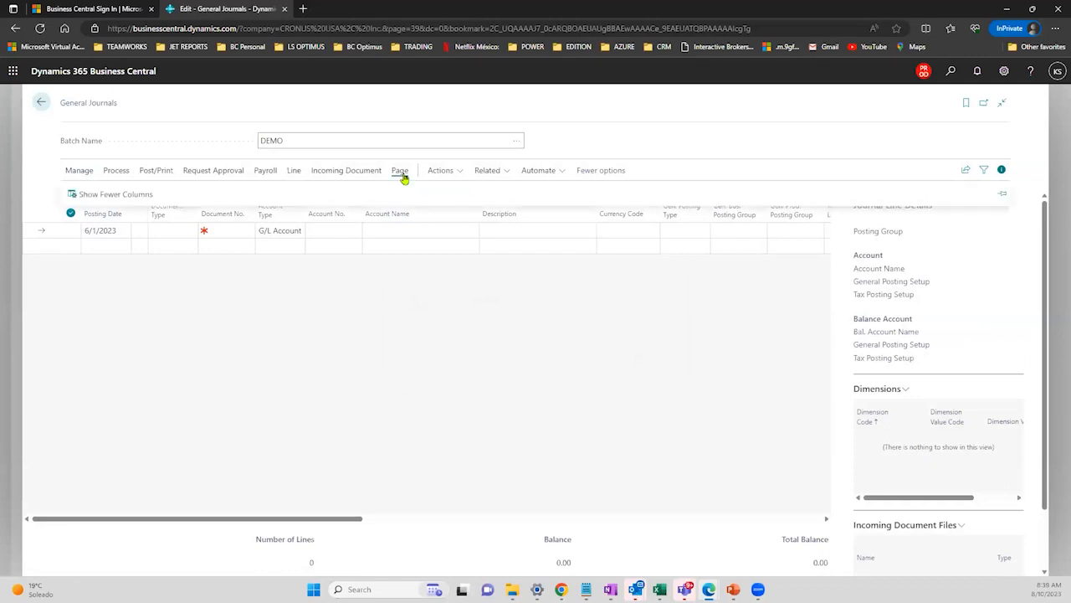
pyautogui.click(122, 174)
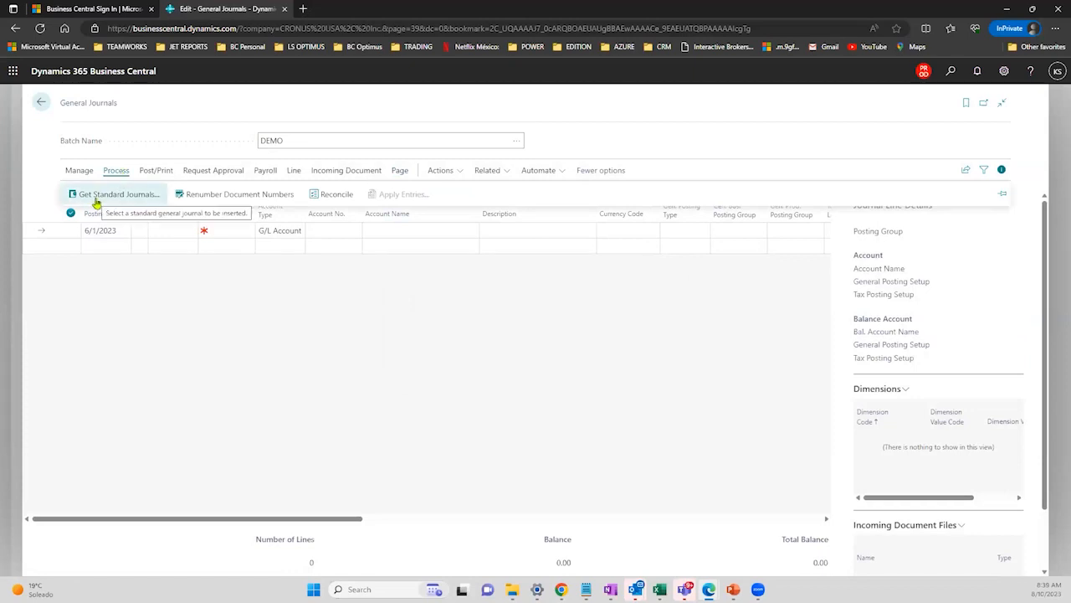
pyautogui.click(96, 201)
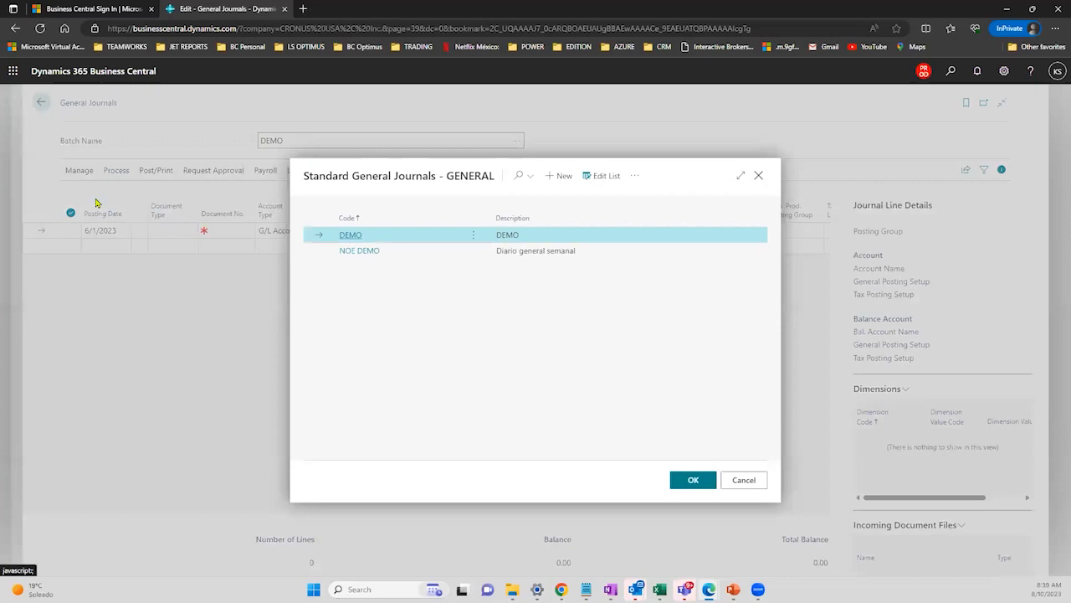
pyautogui.click(410, 253)
pyautogui.click(473, 250)
pyautogui.click(464, 311)
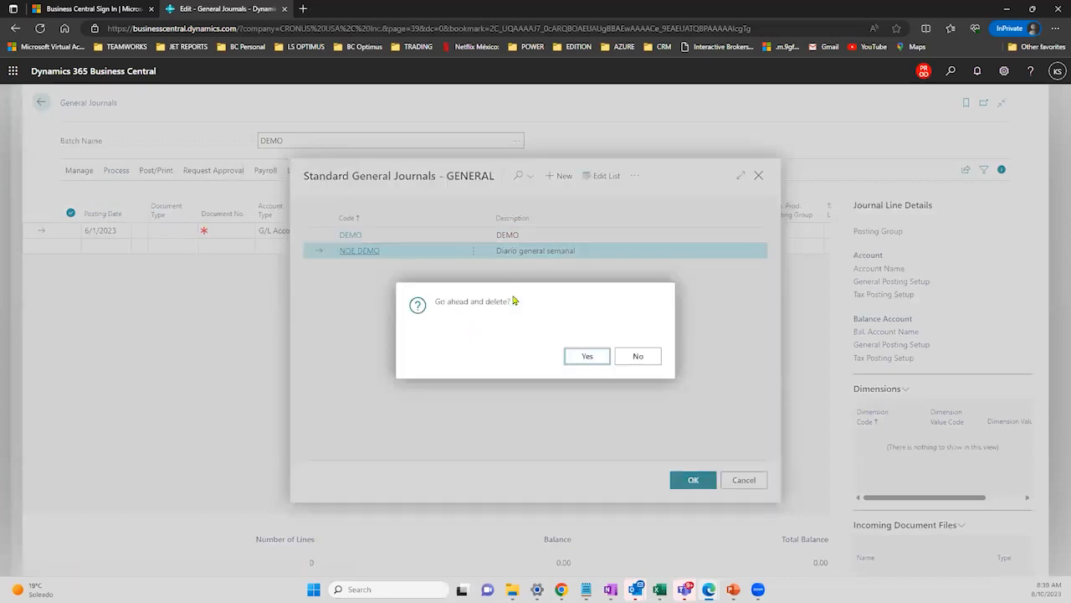
pyautogui.click(587, 357)
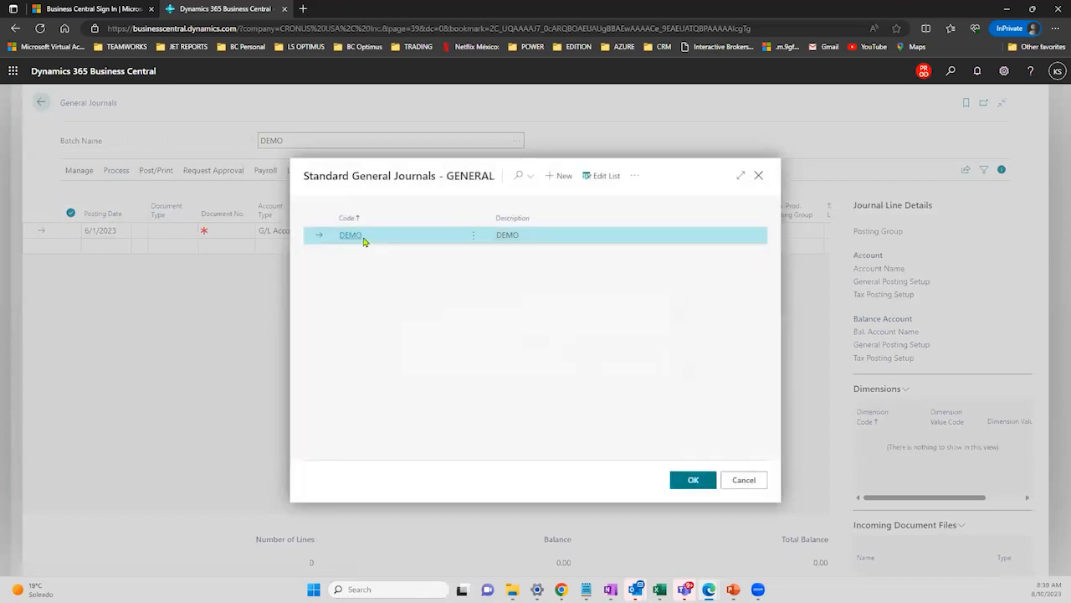
# - Insert the lines from the DEMO standard journal and check their amounts and balancing accounts
pyautogui.click(693, 481)
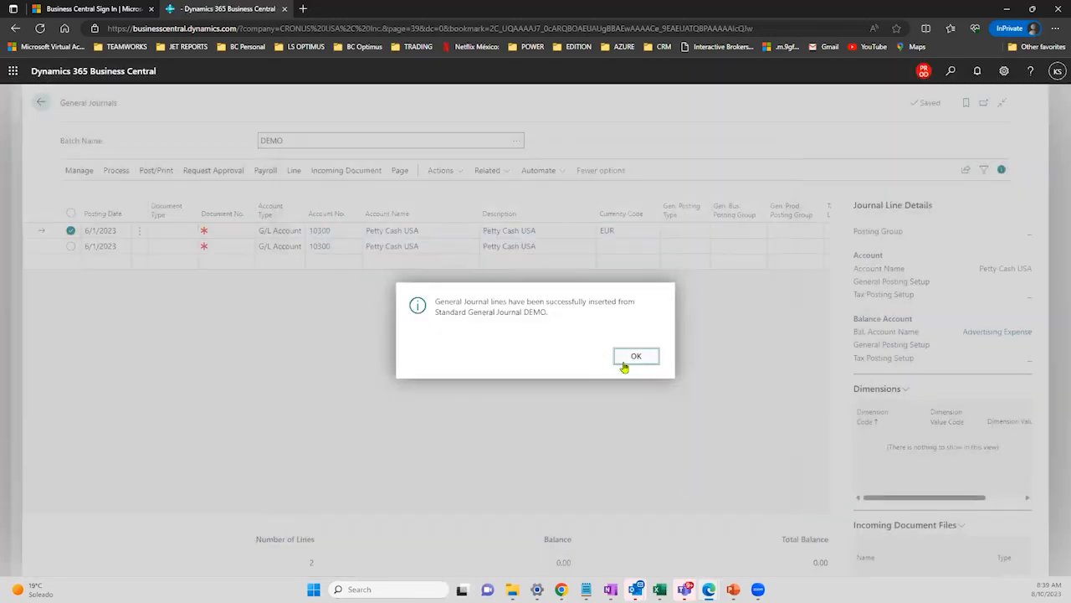
pyautogui.click(641, 357)
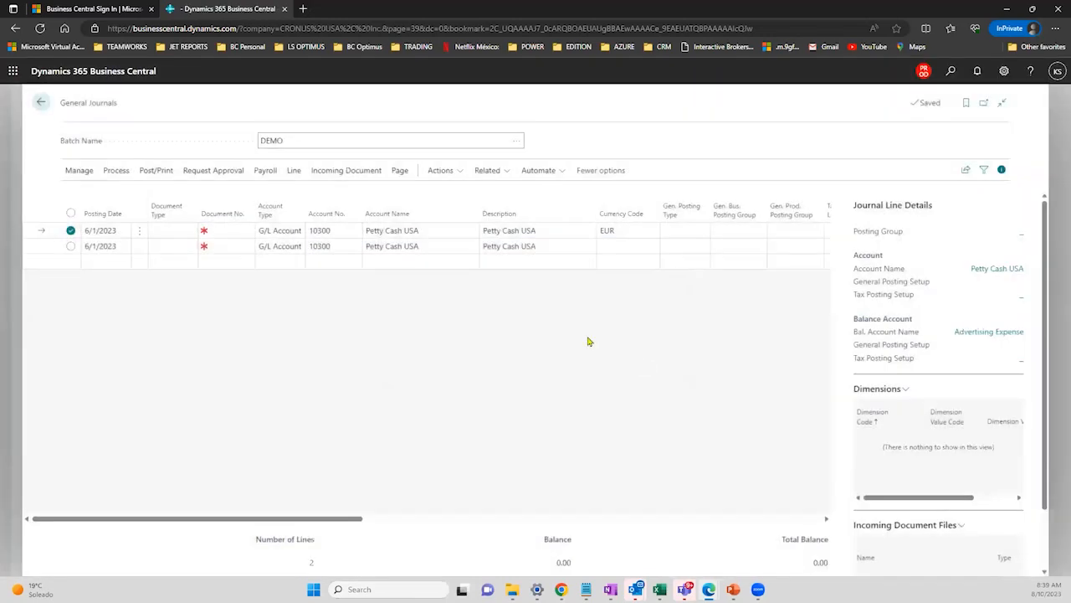
pyautogui.click(331, 232)
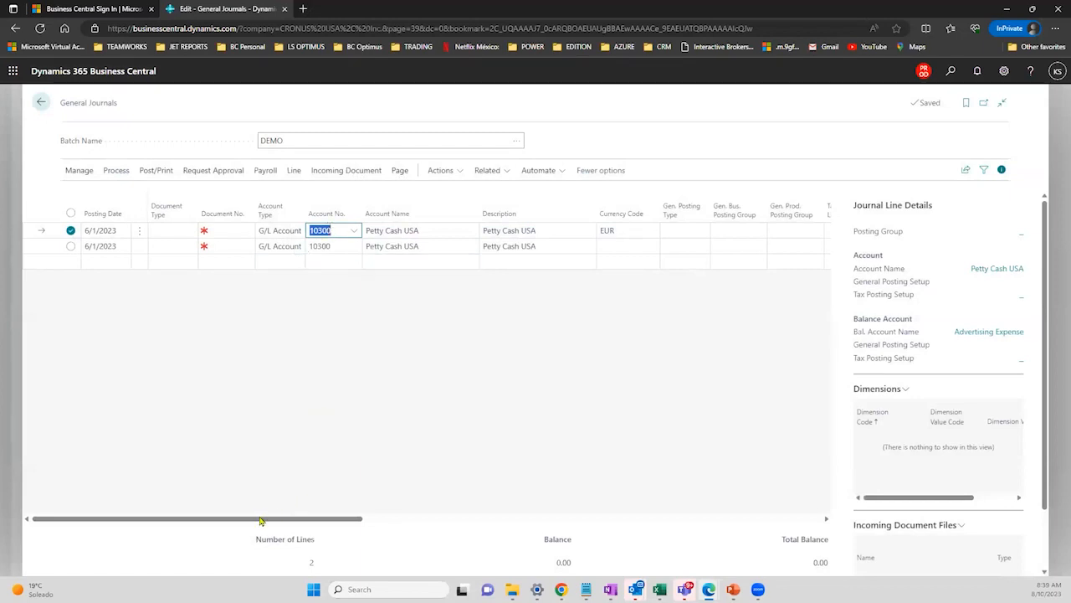
pyautogui.moveTo(260, 518); pyautogui.dragTo(491, 502)
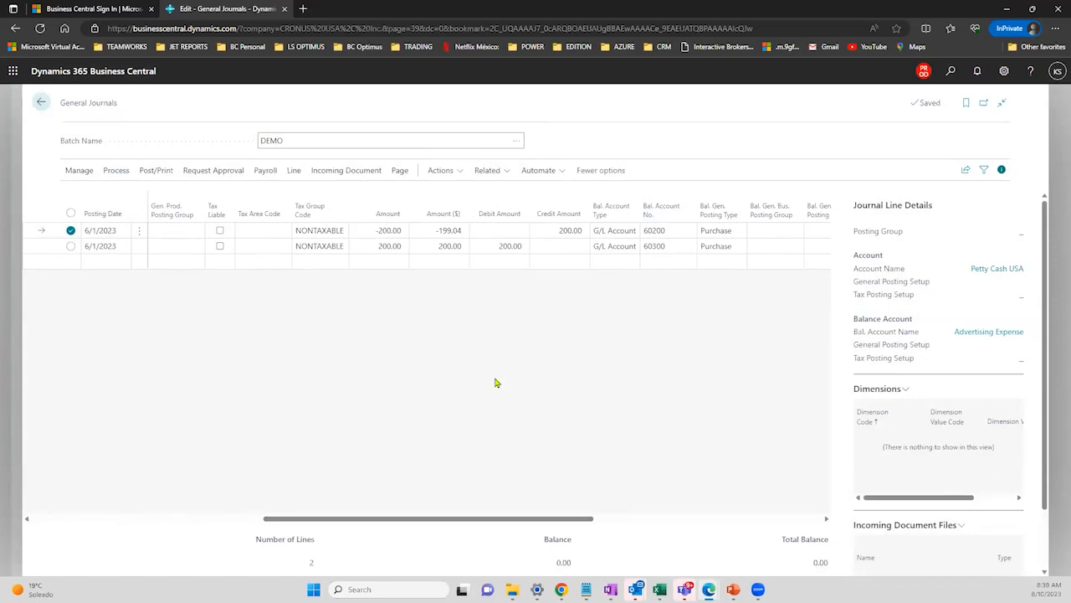
# - Try to post the journal lines, and return to the general journal to check the Document No. fields
pyautogui.click(151, 170)
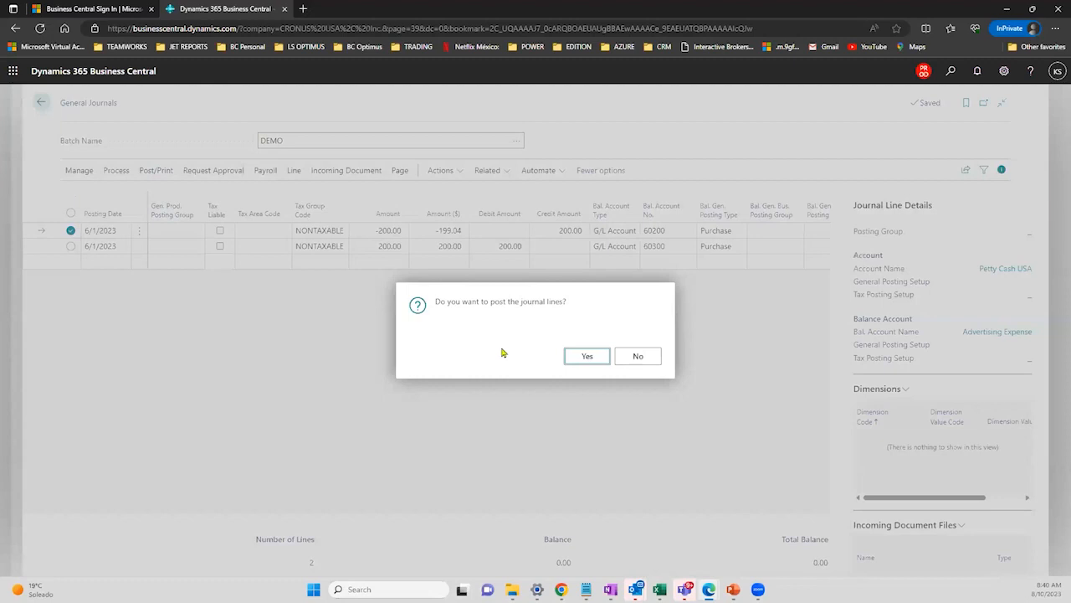
pyautogui.click(586, 355)
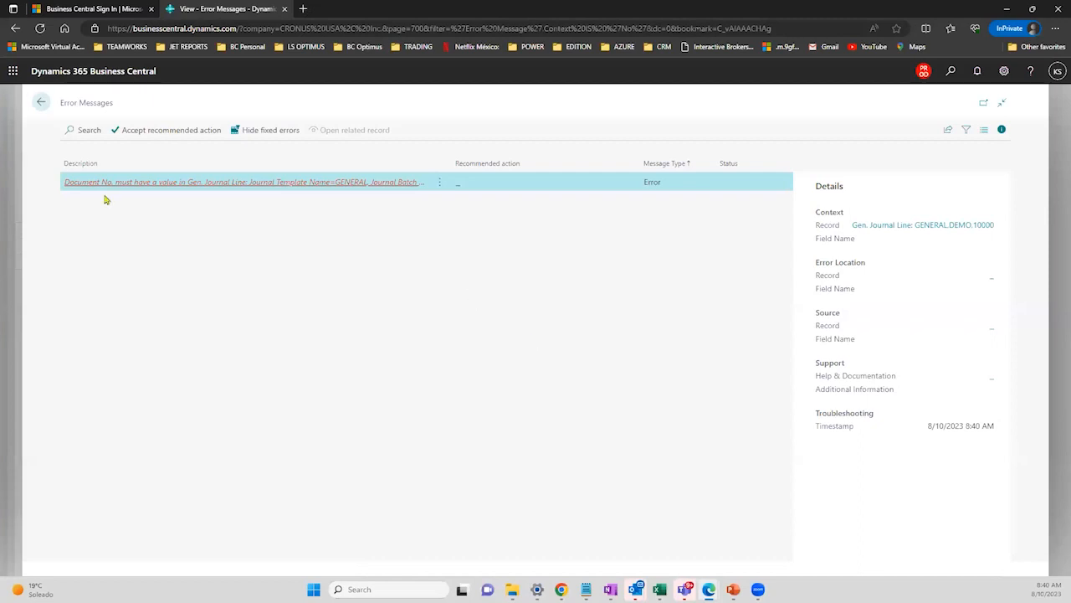
pyautogui.click(38, 103)
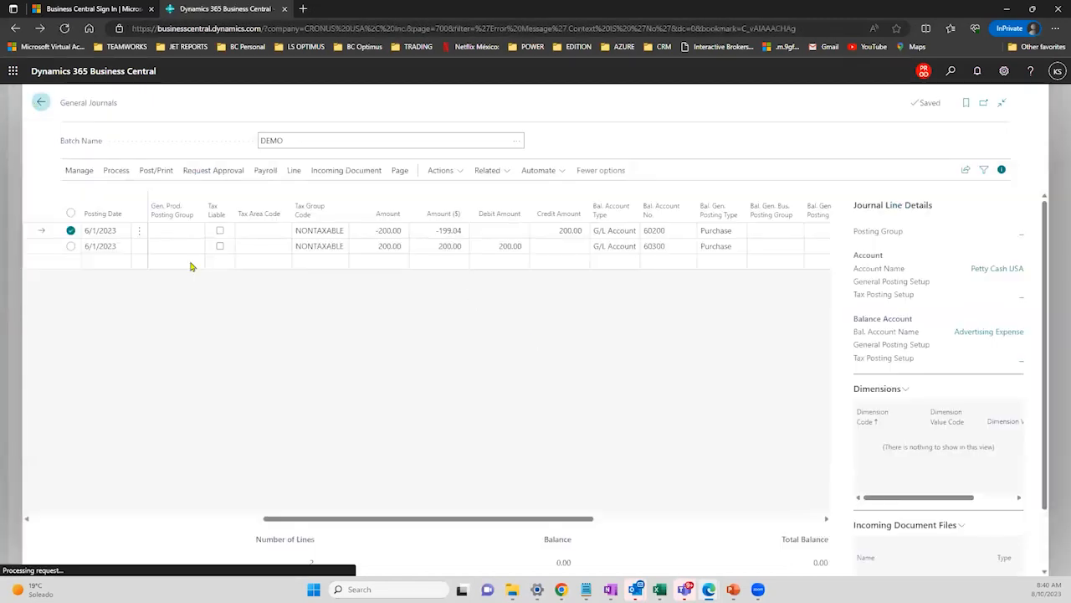
pyautogui.moveTo(304, 518); pyautogui.dragTo(4, 464)
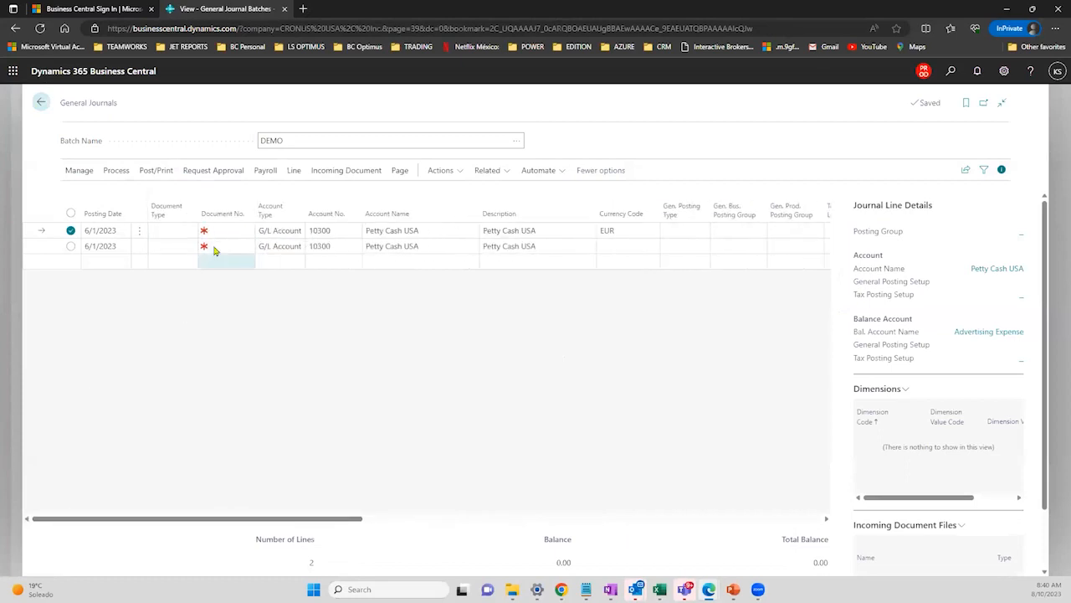
# - Add a third journal line for G/L account 10300 with an amount of 50
pyautogui.click(112, 263)
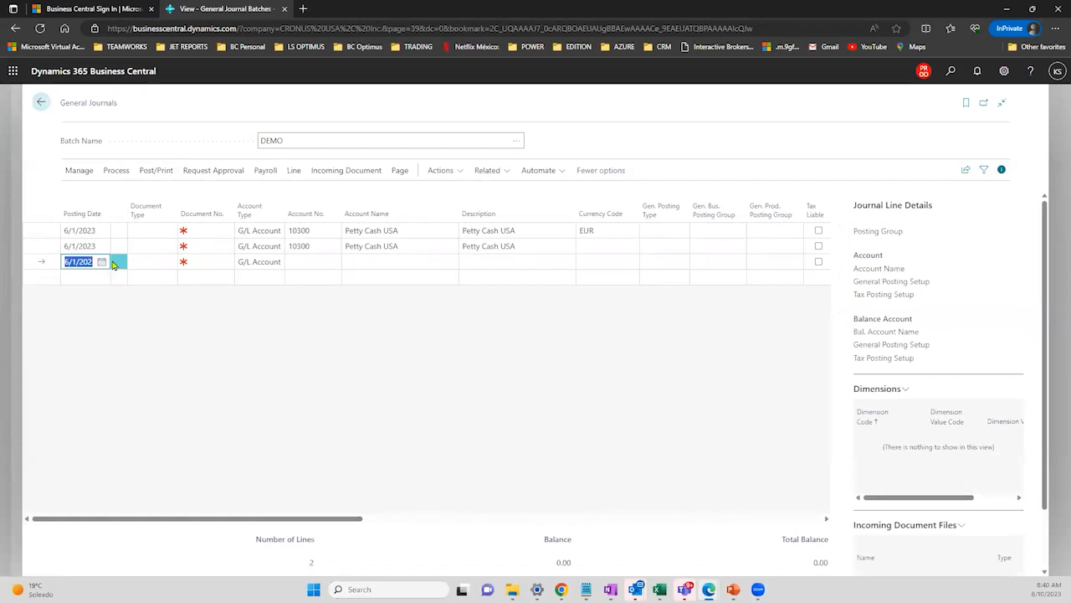
pyautogui.click(311, 264)
pyautogui.write('10300')
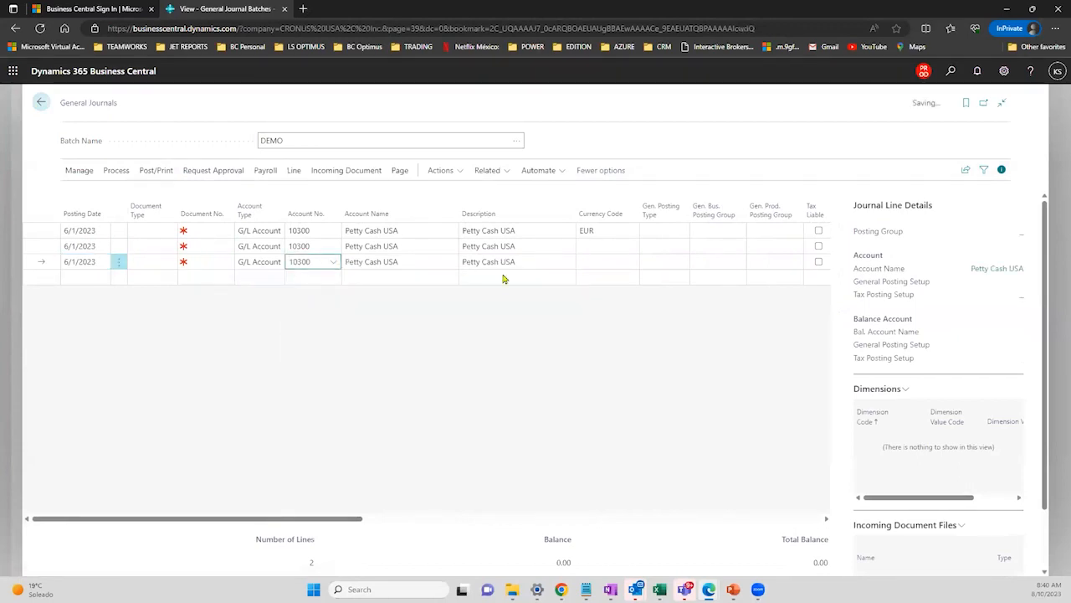
pyautogui.moveTo(311, 517); pyautogui.dragTo(439, 517)
pyautogui.moveTo(514, 508); pyautogui.dragTo(524, 507)
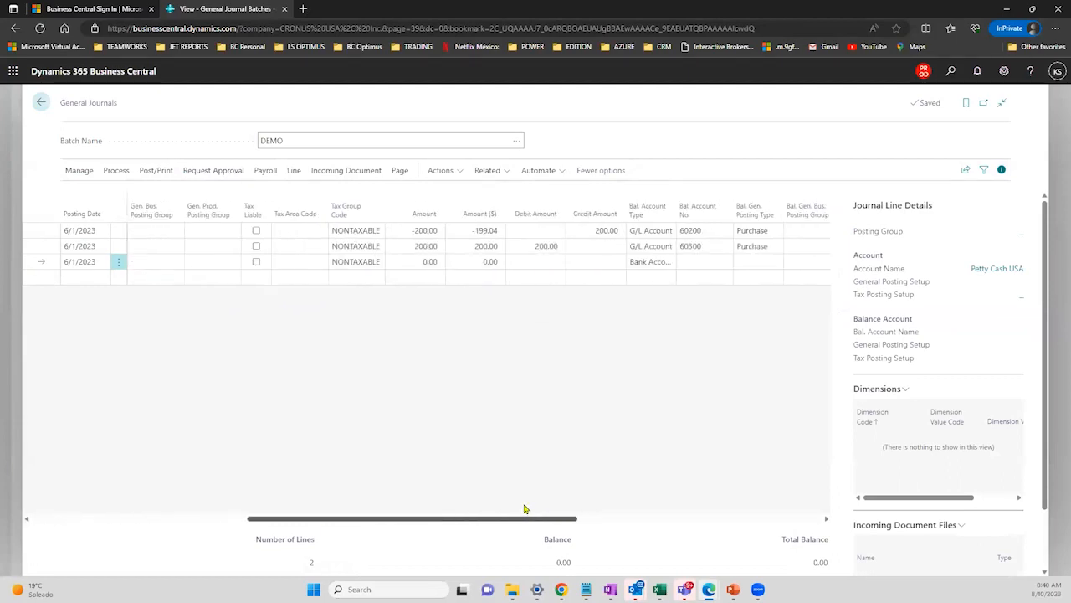
pyautogui.click(470, 257)
pyautogui.write('50')
# - Set the third line's balancing account type to G/L Account and its balancing account number to 60300
pyautogui.click(705, 259)
pyautogui.click(664, 262)
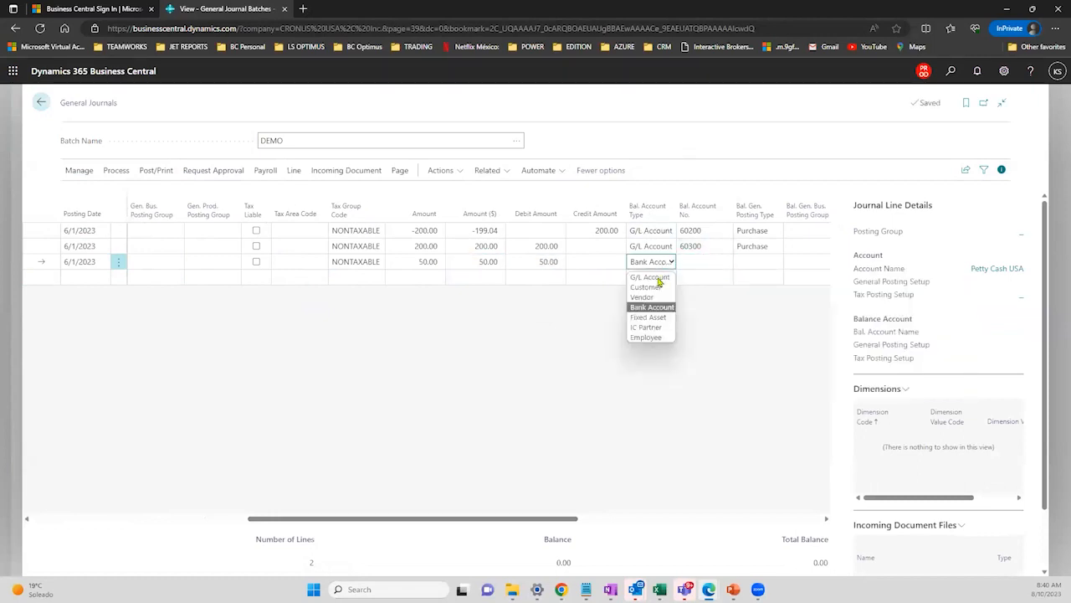
pyautogui.click(657, 277)
pyautogui.click(699, 263)
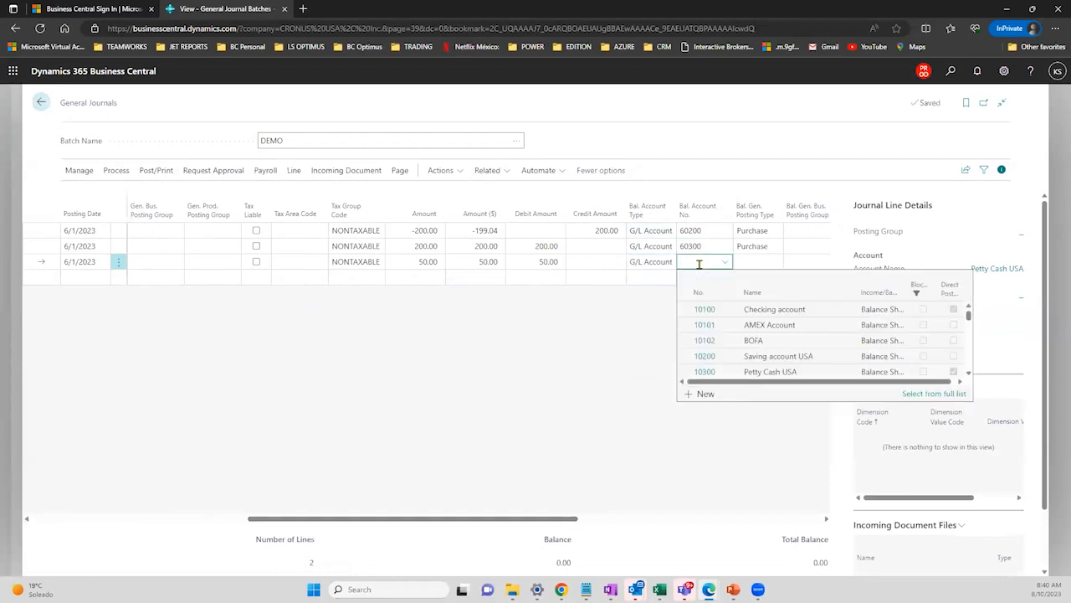
pyautogui.write('60300')
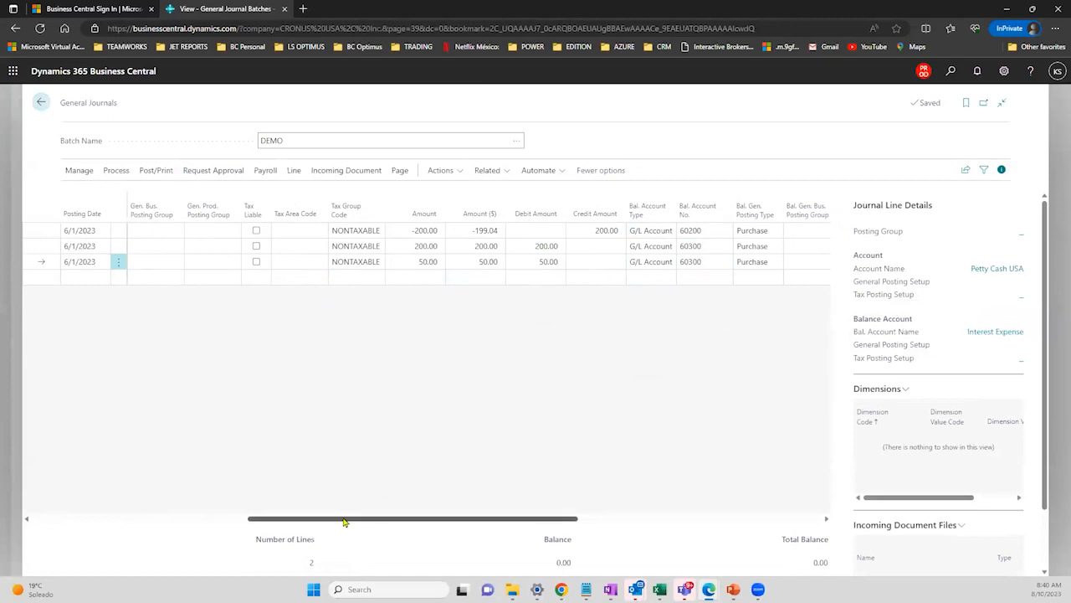
# - Set the Document No. of all three journal lines to DEMO00000
pyautogui.moveTo(334, 516); pyautogui.dragTo(203, 497)
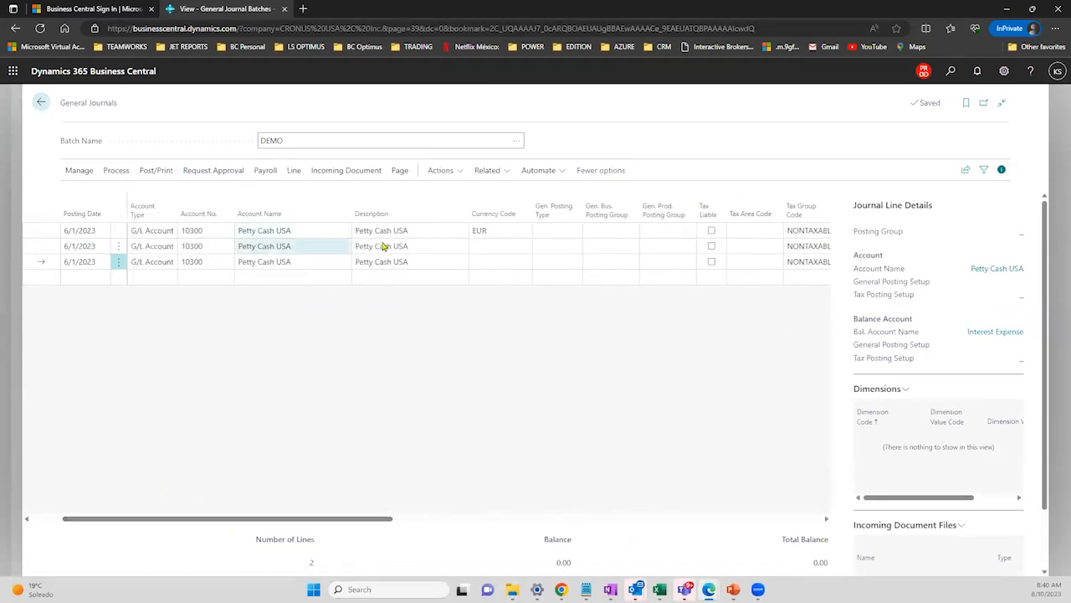
pyautogui.moveTo(212, 518); pyautogui.dragTo(95, 510)
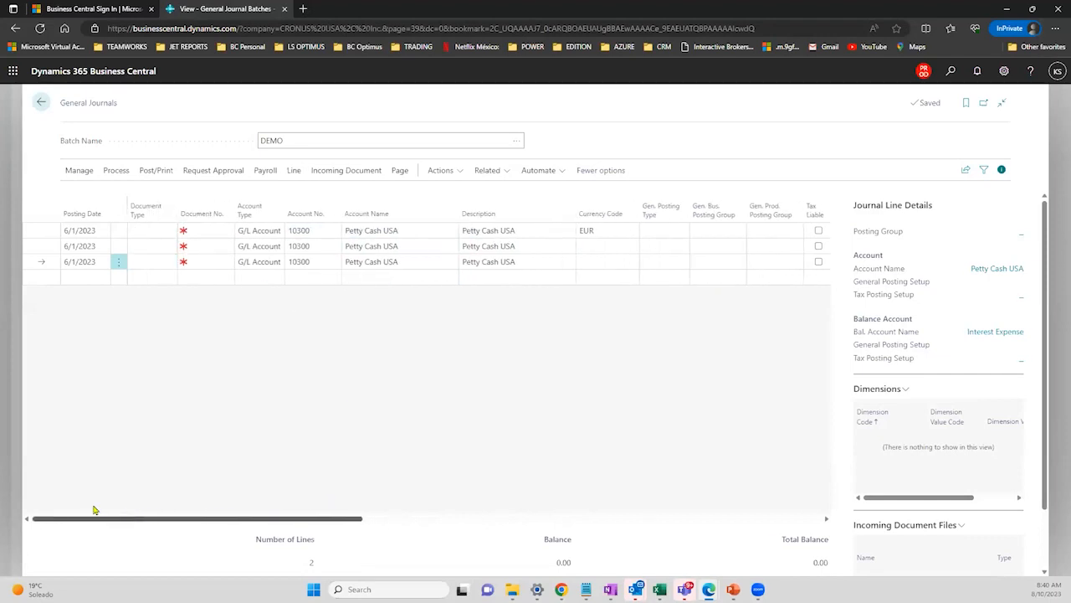
pyautogui.click(210, 226)
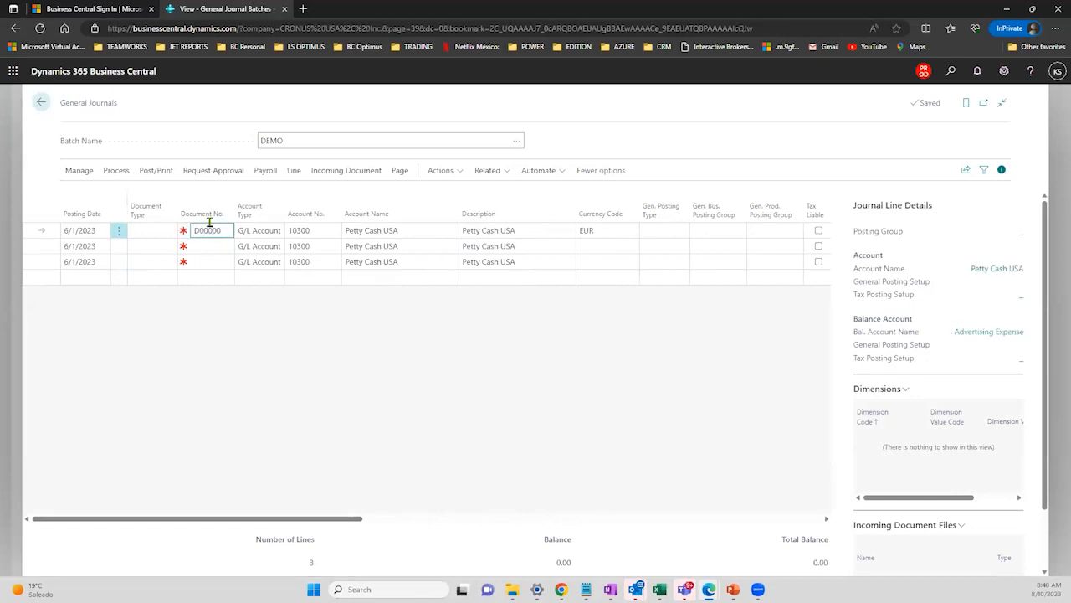
pyautogui.press('Tab')
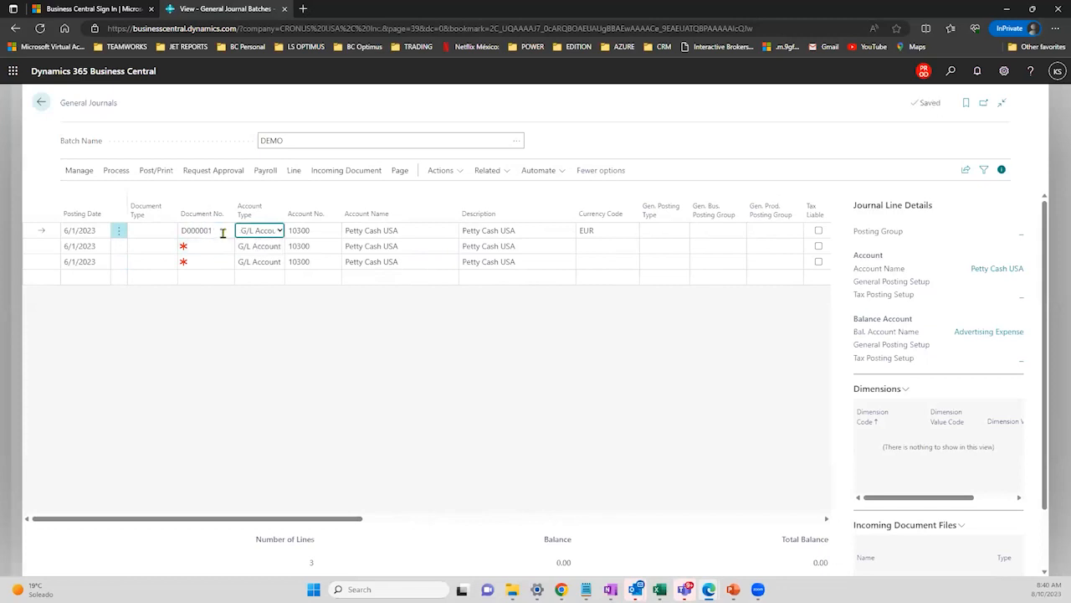
pyautogui.click(223, 233)
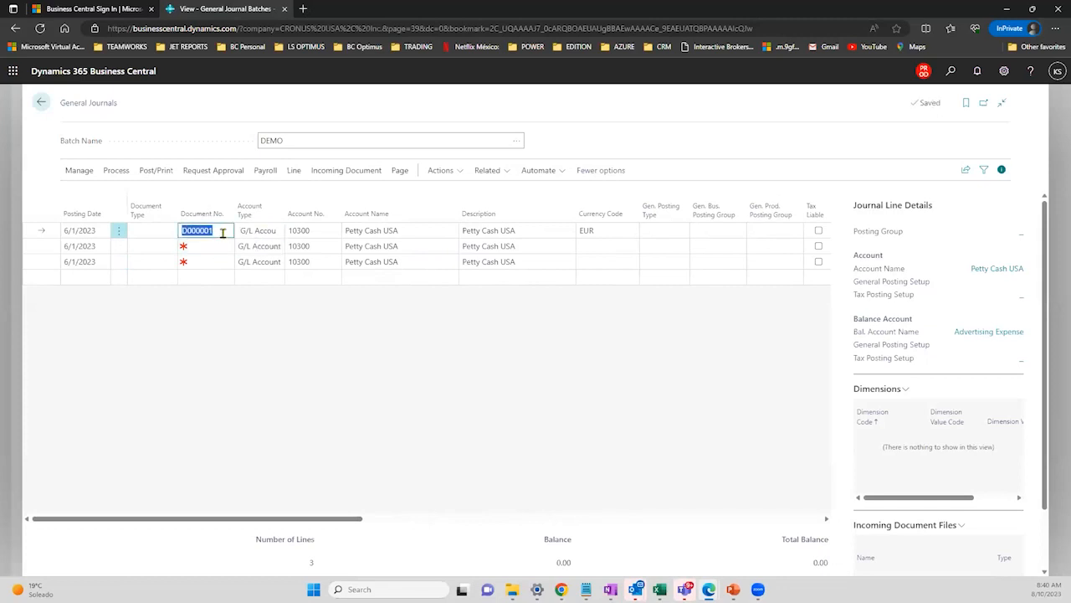
pyautogui.write('DEMO')
pyautogui.press('Tab')
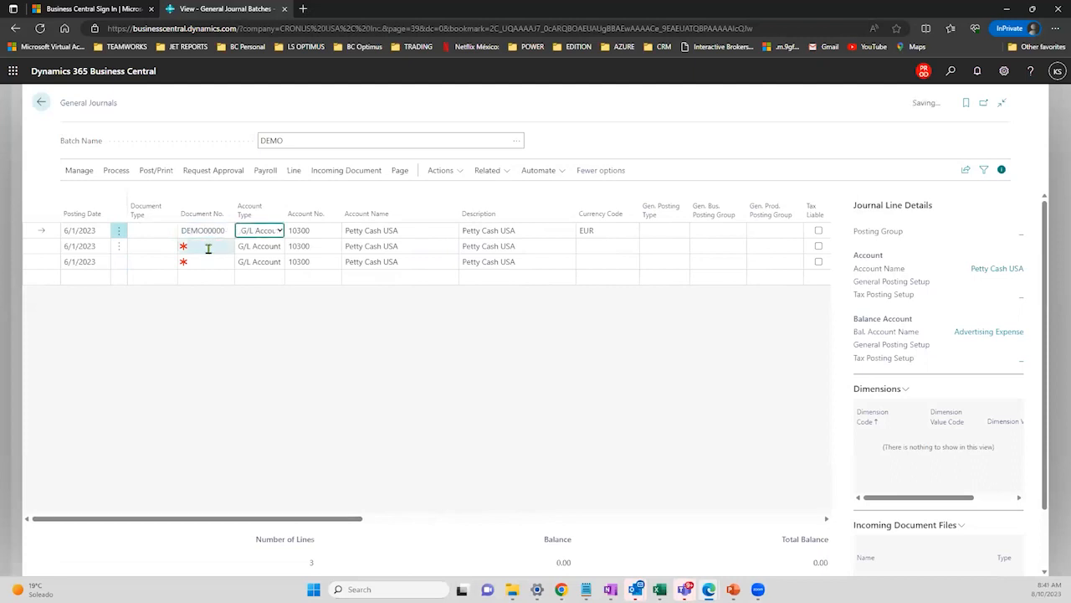
pyautogui.click(208, 248)
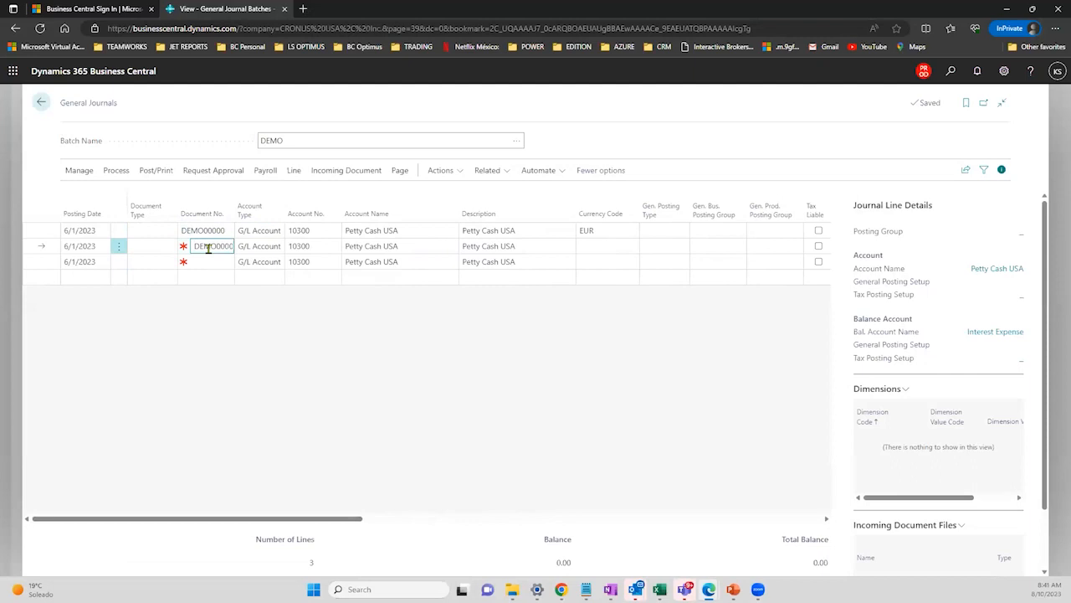
pyautogui.click(204, 265)
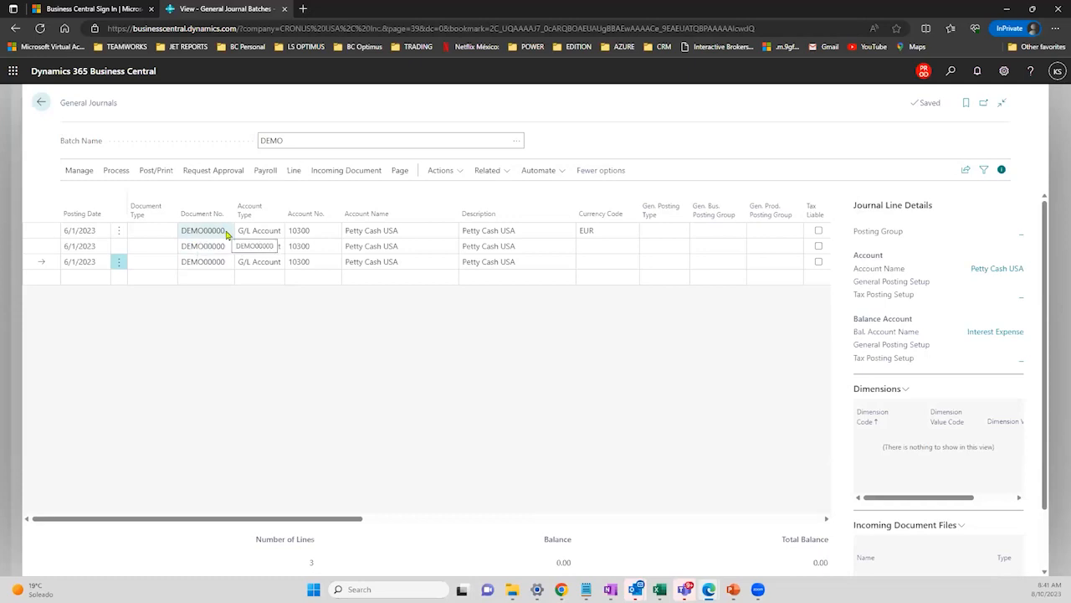
# - Copy all three journal lines and paste them as new lines directly below the existing ones
pyautogui.click(120, 231)
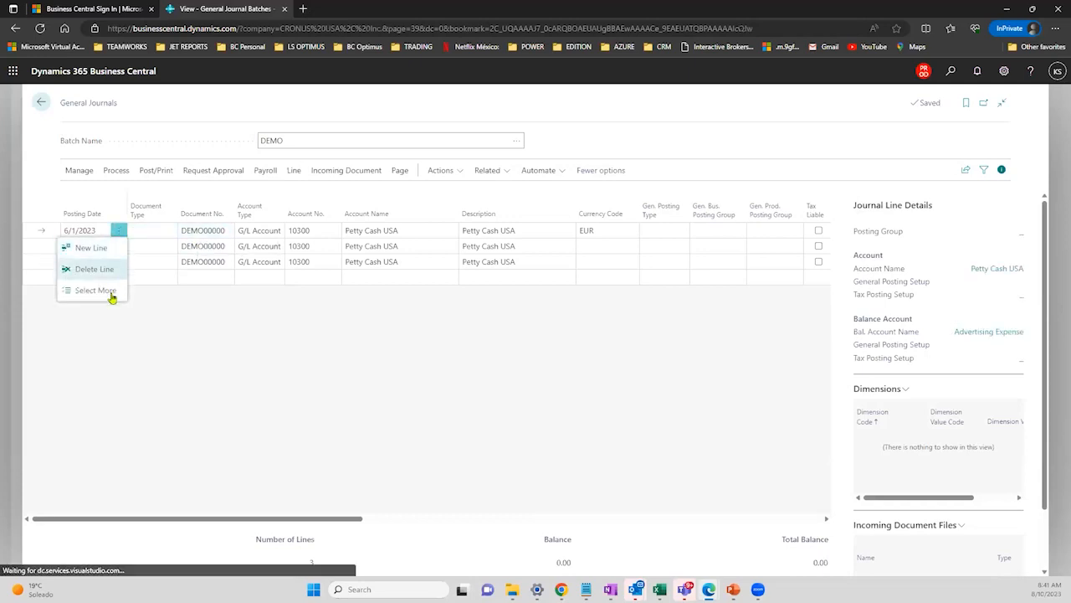
pyautogui.click(94, 290)
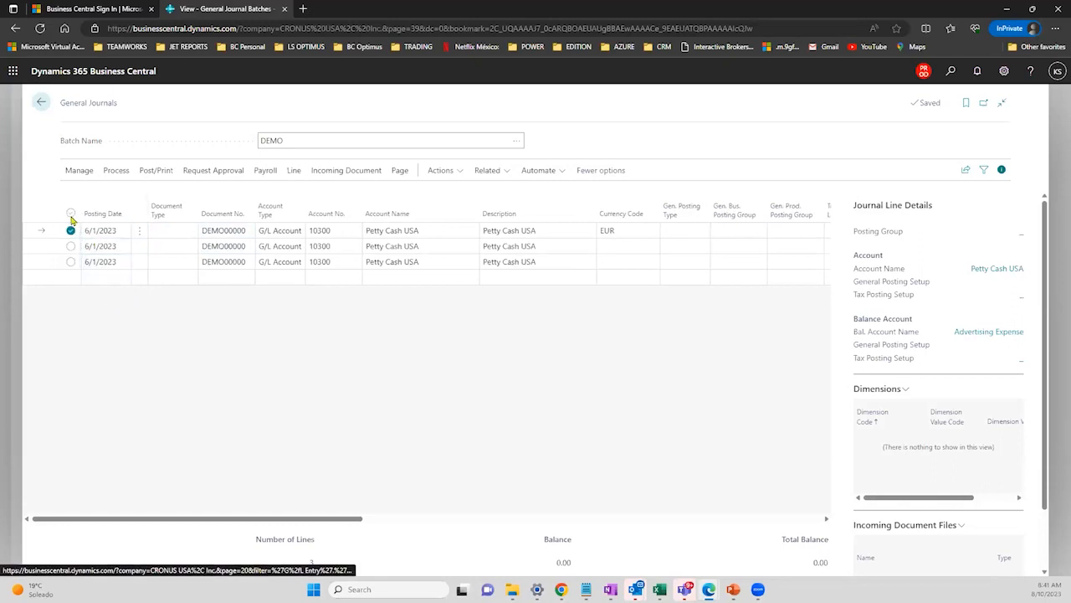
pyautogui.click(71, 214)
pyautogui.hotkey('ctrl', 'c')
pyautogui.click(96, 278)
pyautogui.hotkey('ctrl', 'v')
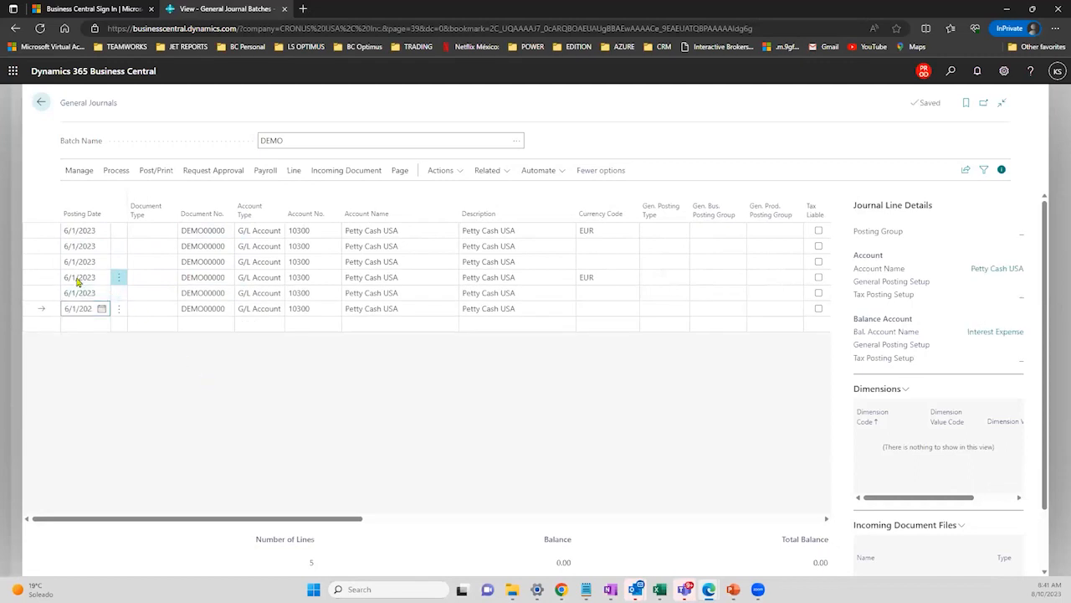
# - Start an empty journal line below the pasted lines
pyautogui.click(78, 277)
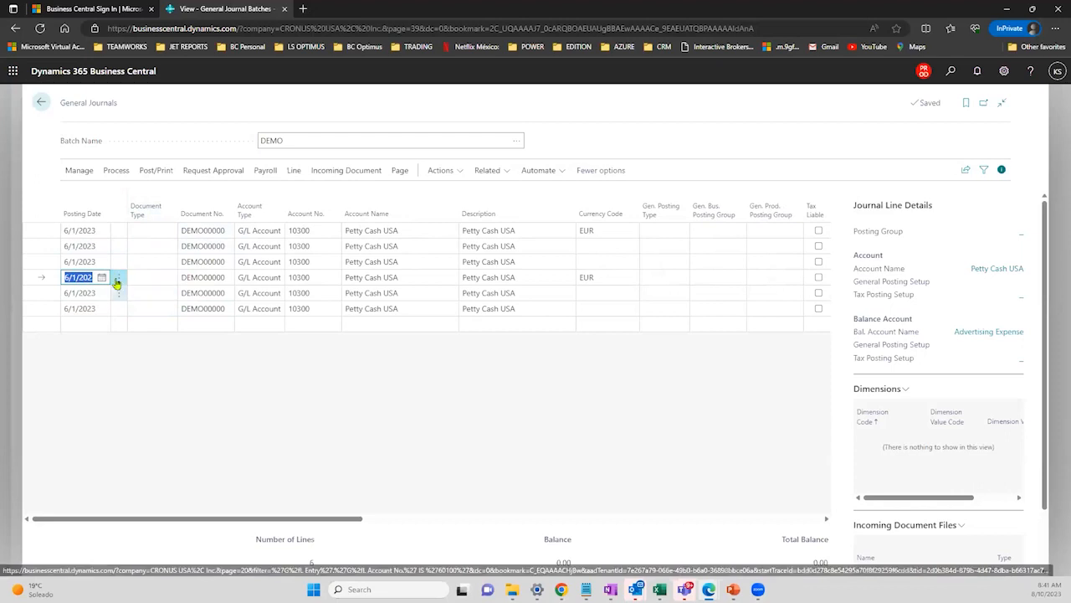
pyautogui.click(80, 324)
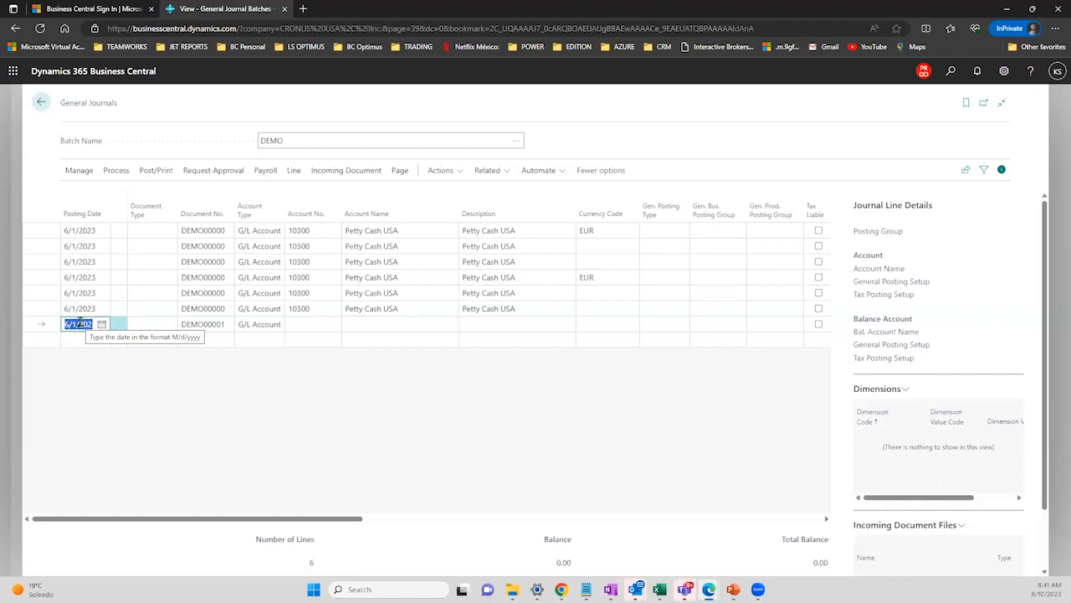
pyautogui.click(80, 324)
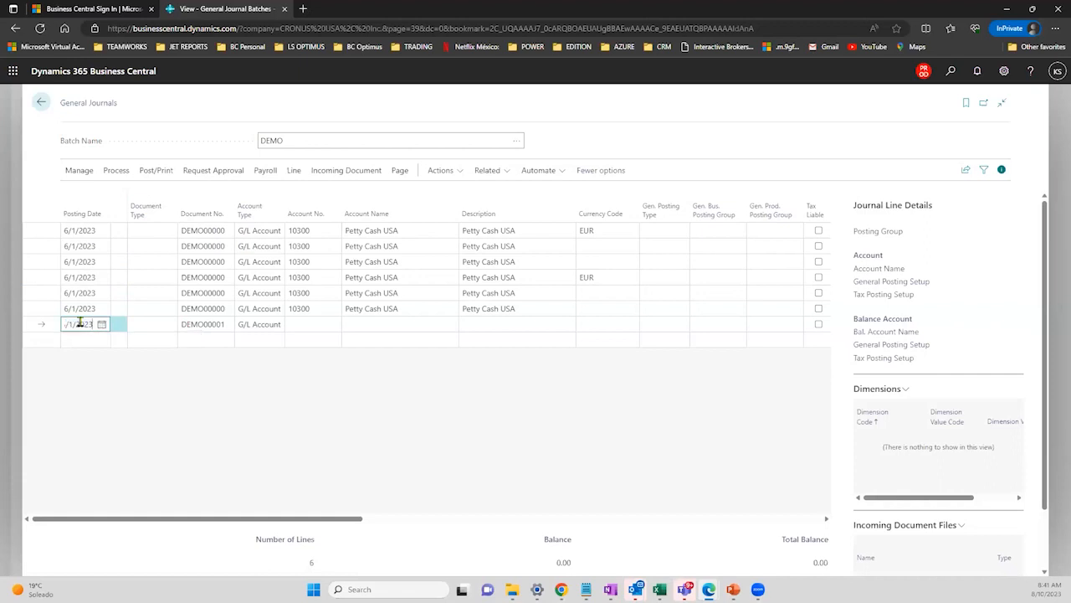
pyautogui.click(100, 375)
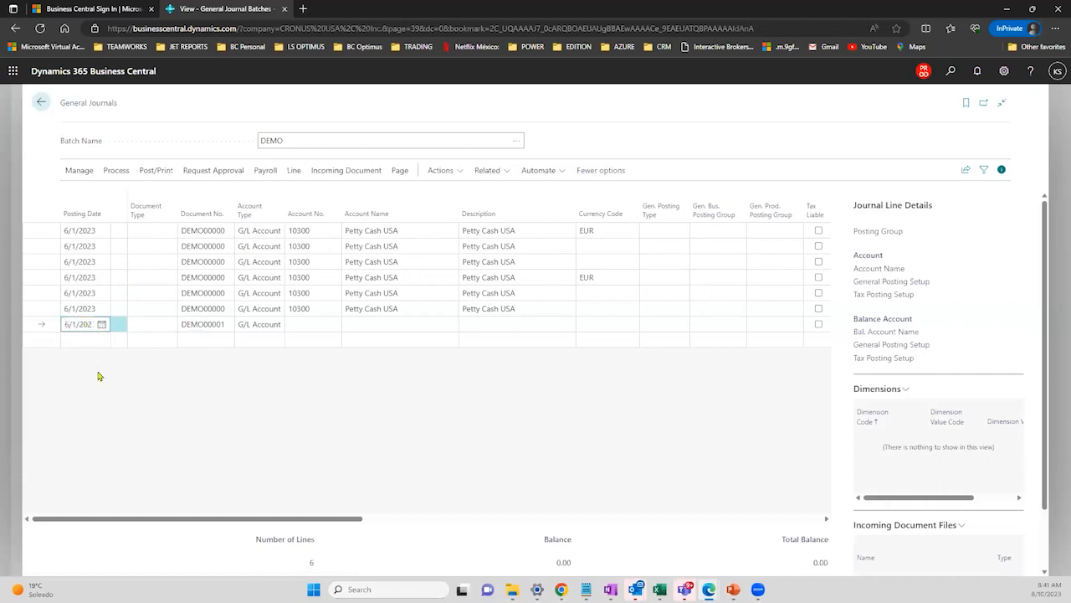
pyautogui.click(90, 310)
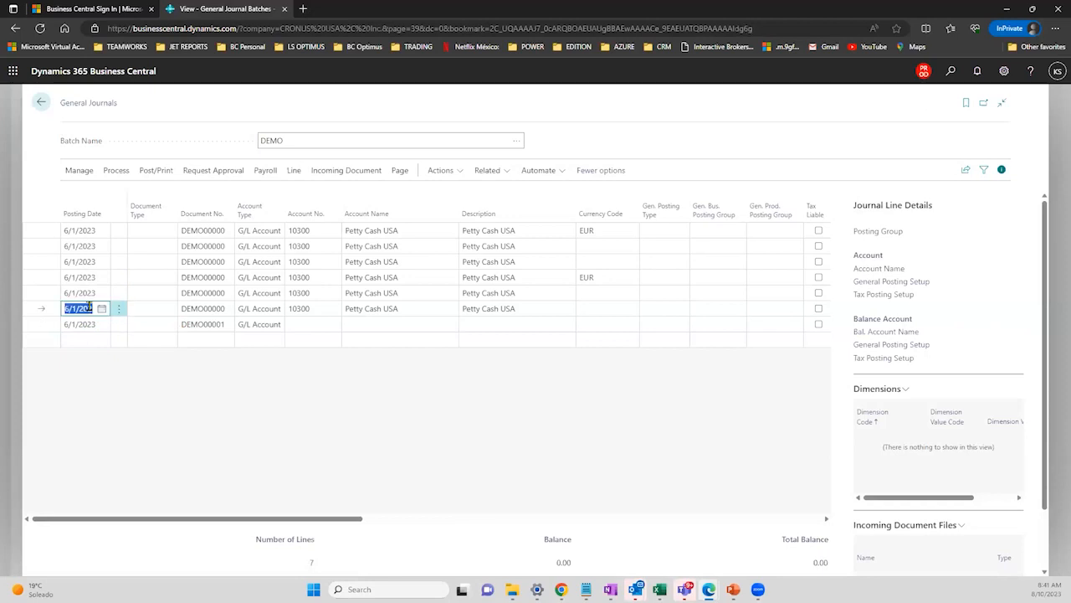
# - Copy every line of the journal and paste them at cell A1 of a new worksheet in Excel
pyautogui.click(120, 233)
pyautogui.click(106, 293)
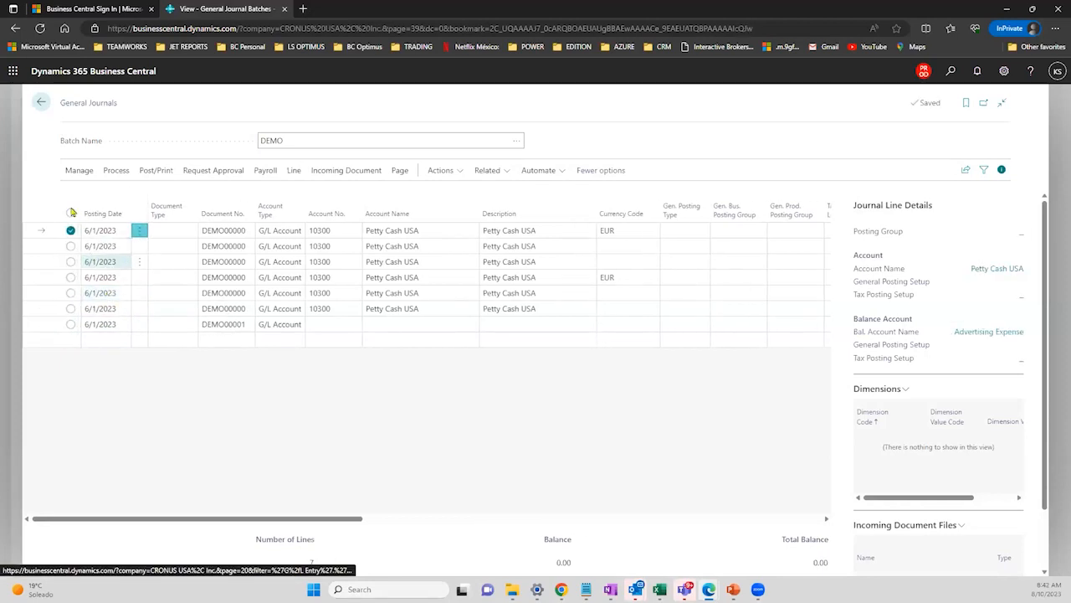
pyautogui.click(71, 214)
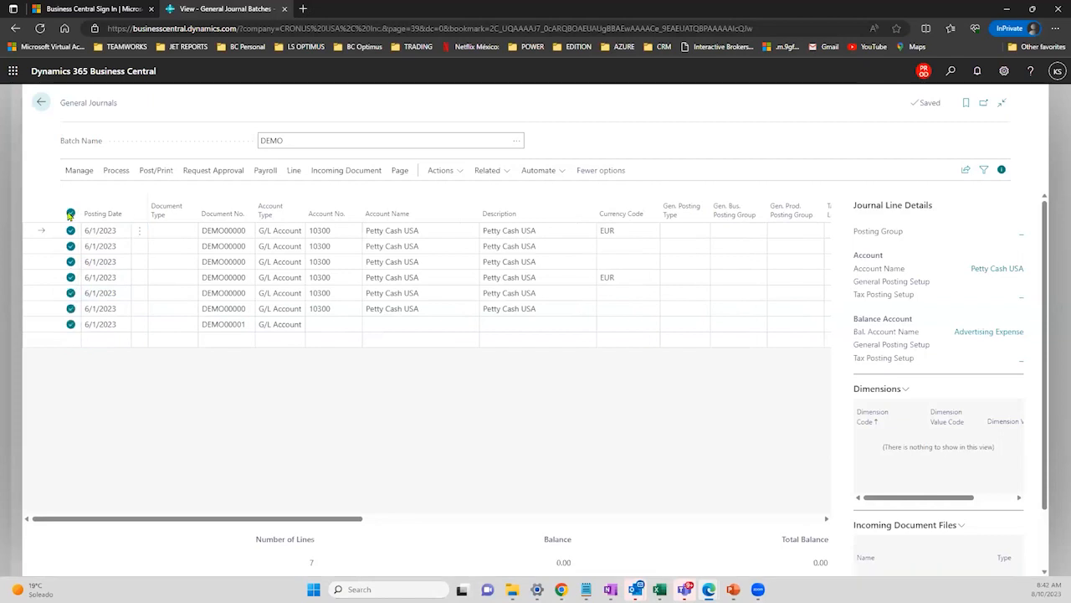
pyautogui.hotkey('ctrl', 'c')
pyautogui.hotkey('alt', 'Tab')
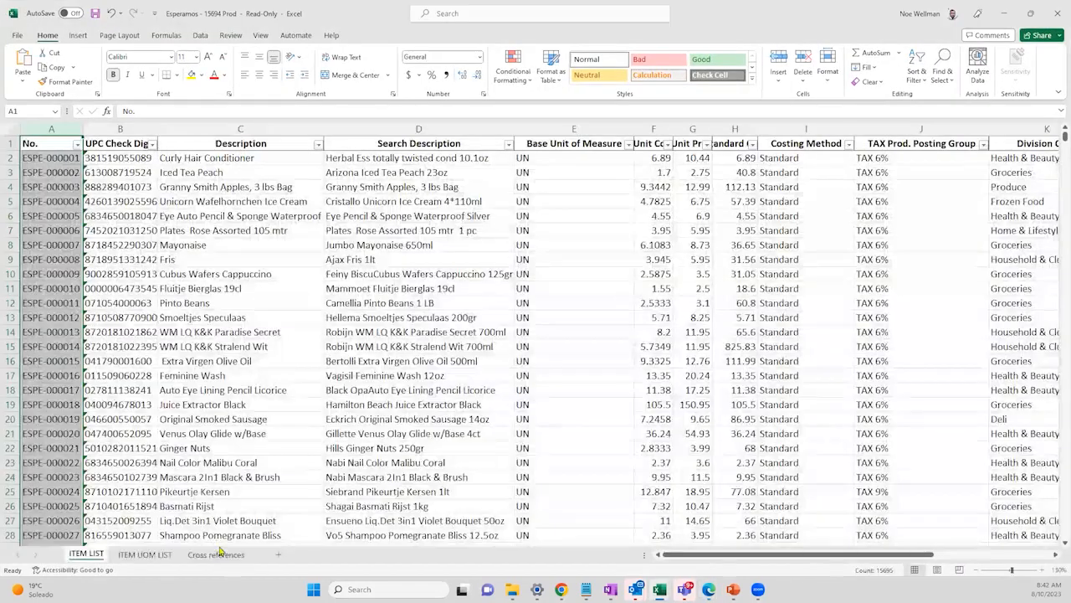
pyautogui.click(279, 554)
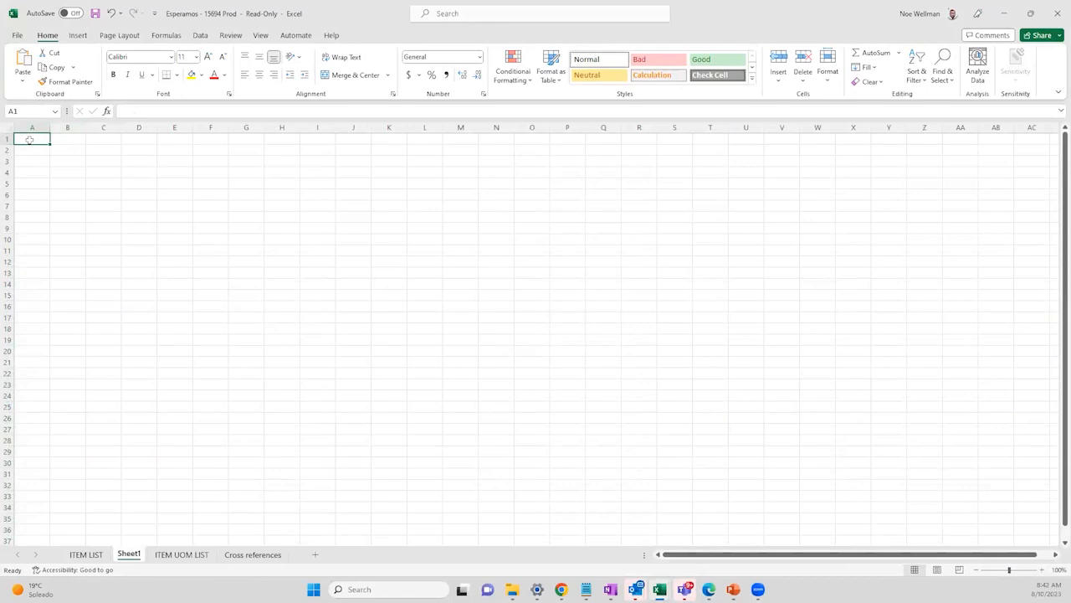
pyautogui.hotkey('ctrl', 'v')
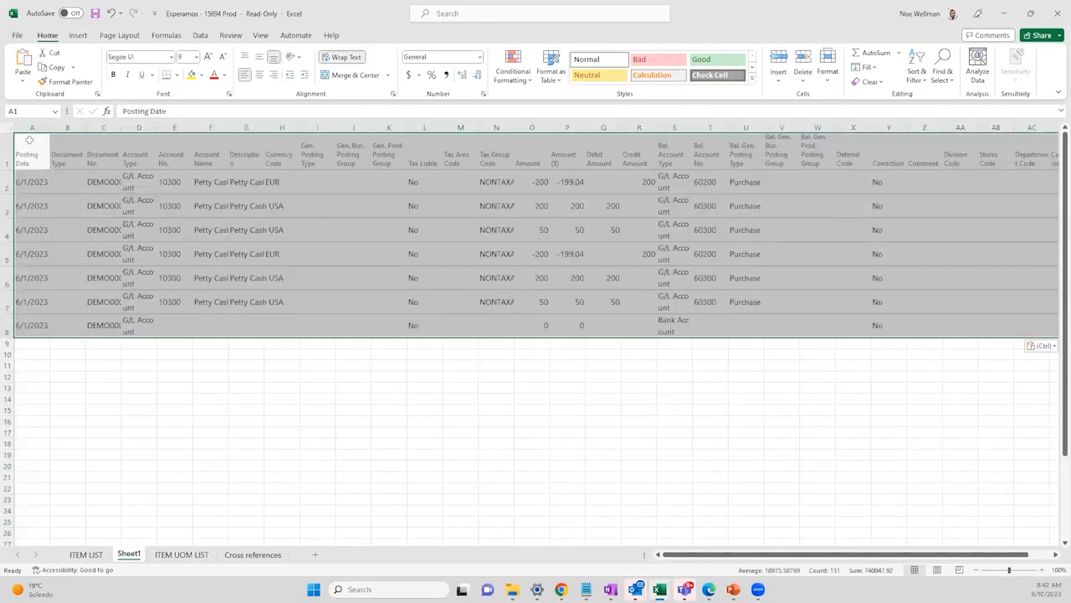
# - Auto-fit the width of all columns in the new worksheet
pyautogui.click(10, 128)
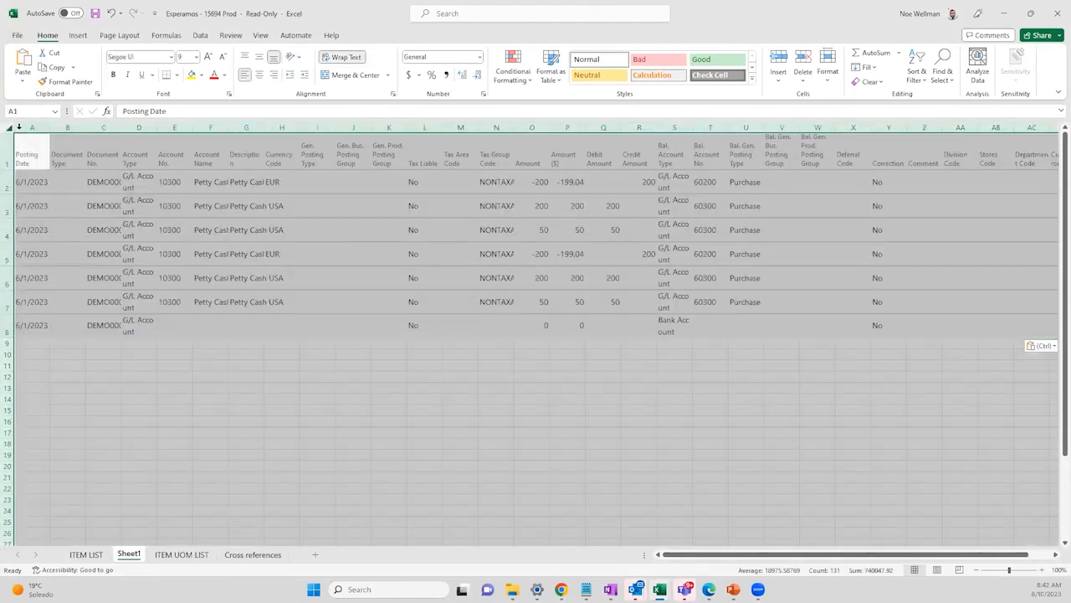
pyautogui.doubleClick(50, 128)
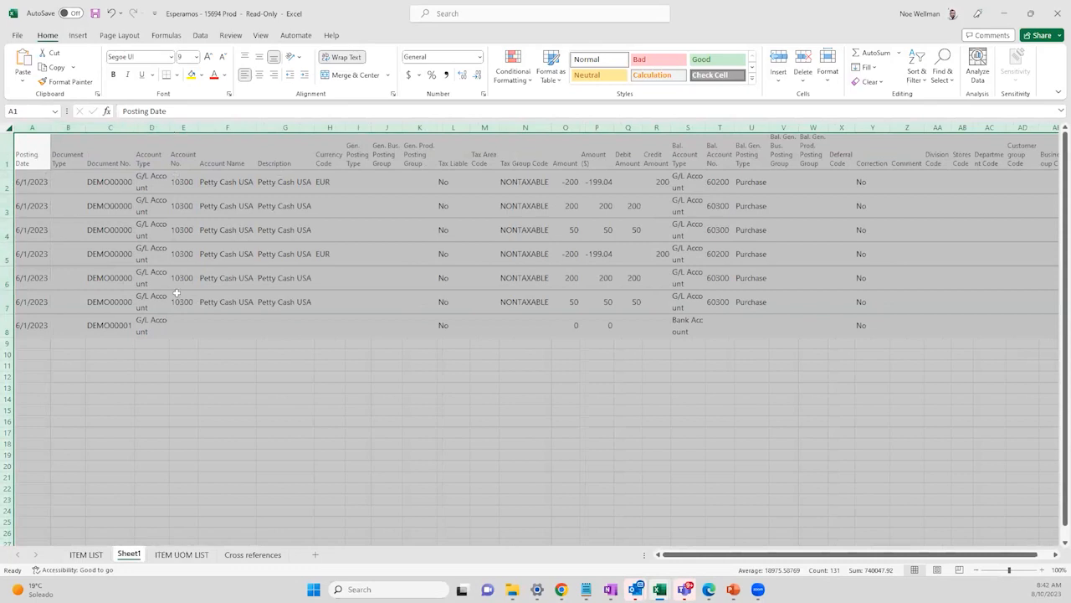
pyautogui.click(267, 392)
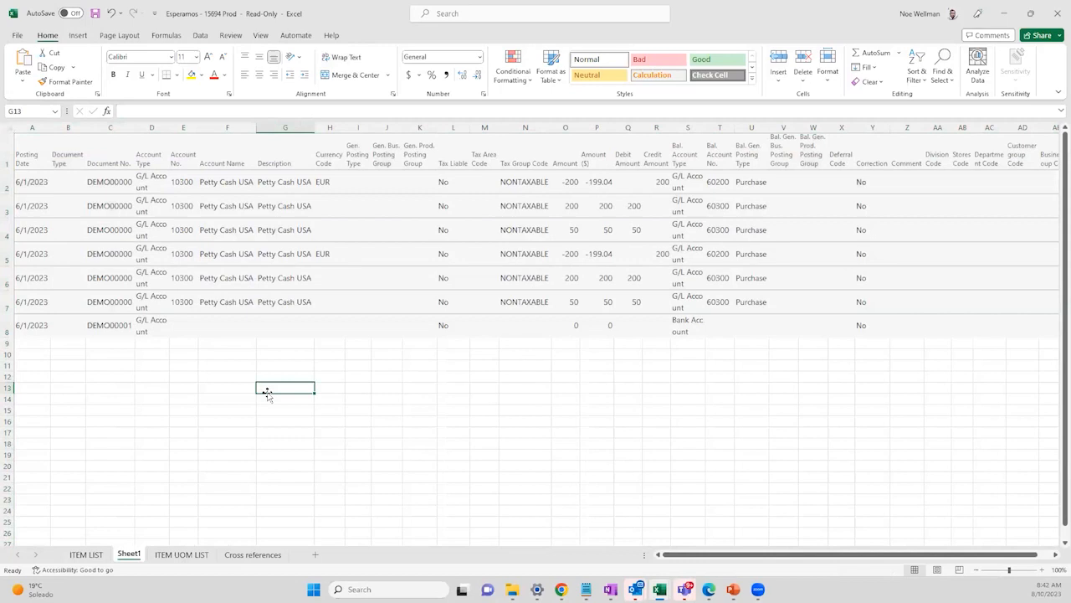
# - Check the amount and balancing account cells, copy worksheet rows 2 to 7, and switch back to the Business Central general journal
pyautogui.click(563, 209)
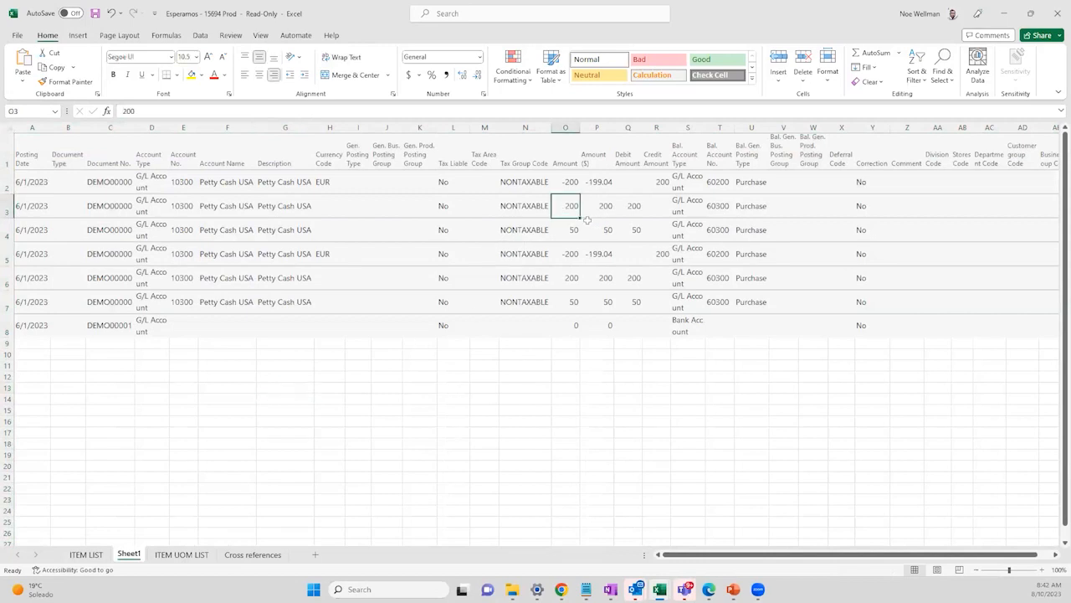
pyautogui.click(575, 184)
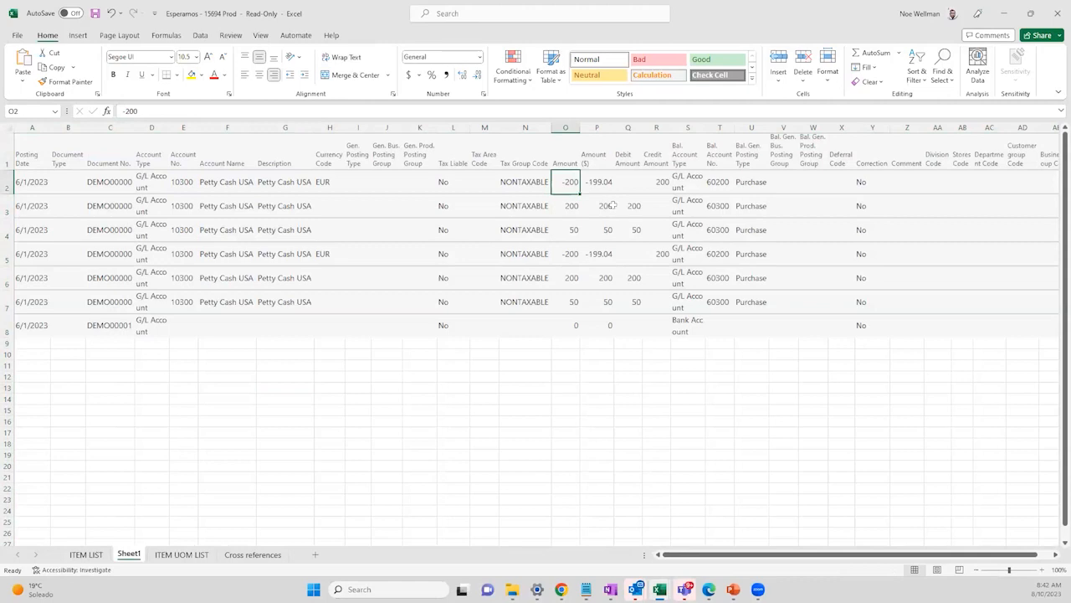
pyautogui.click(722, 301)
pyautogui.click(721, 277)
pyautogui.moveTo(9, 188); pyautogui.dragTo(25, 303)
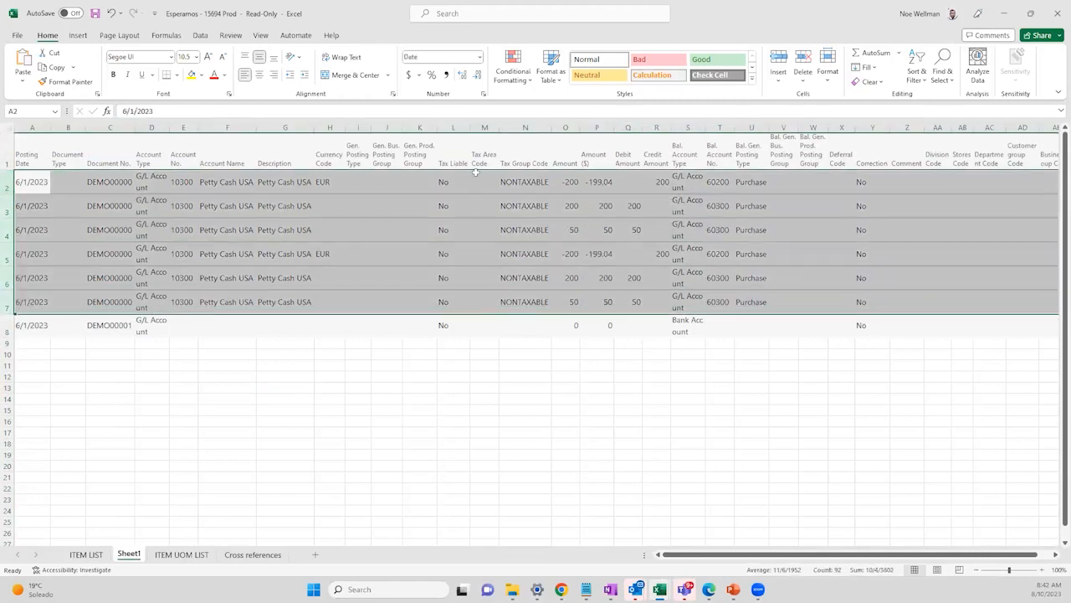
pyautogui.hotkey('ctrl', 'c')
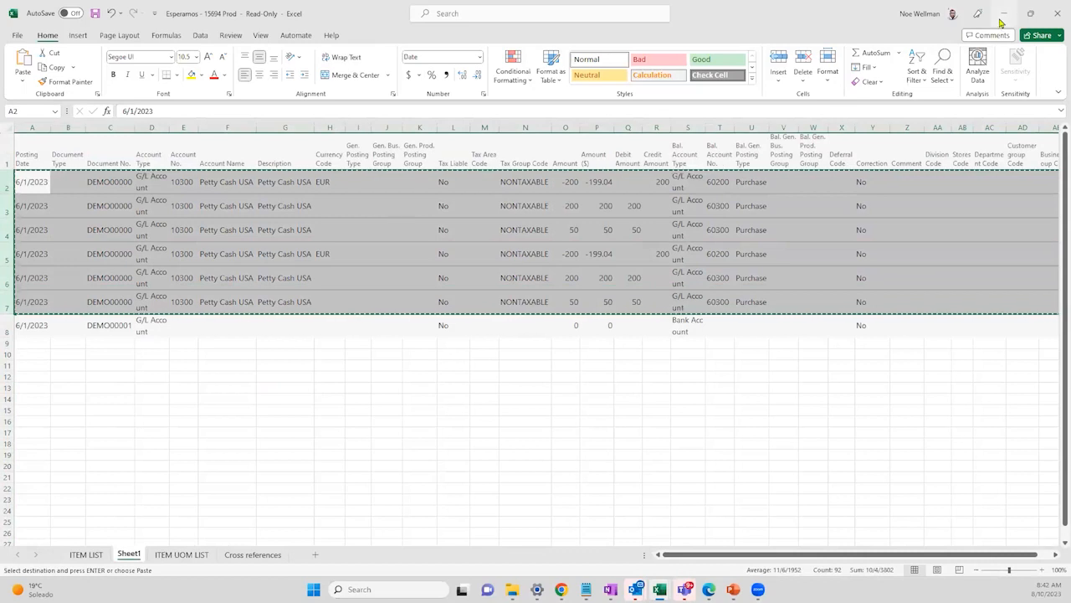
pyautogui.hotkey('alt', 'Tab')
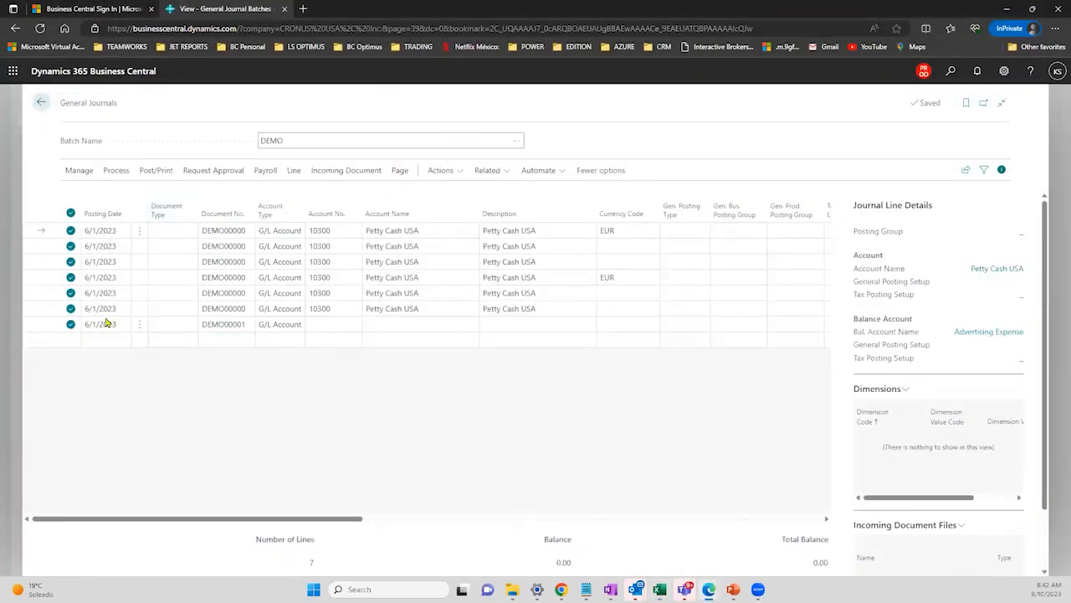
# - Delete the blank journal line with Document No. DEMO00001
pyautogui.click(90, 281)
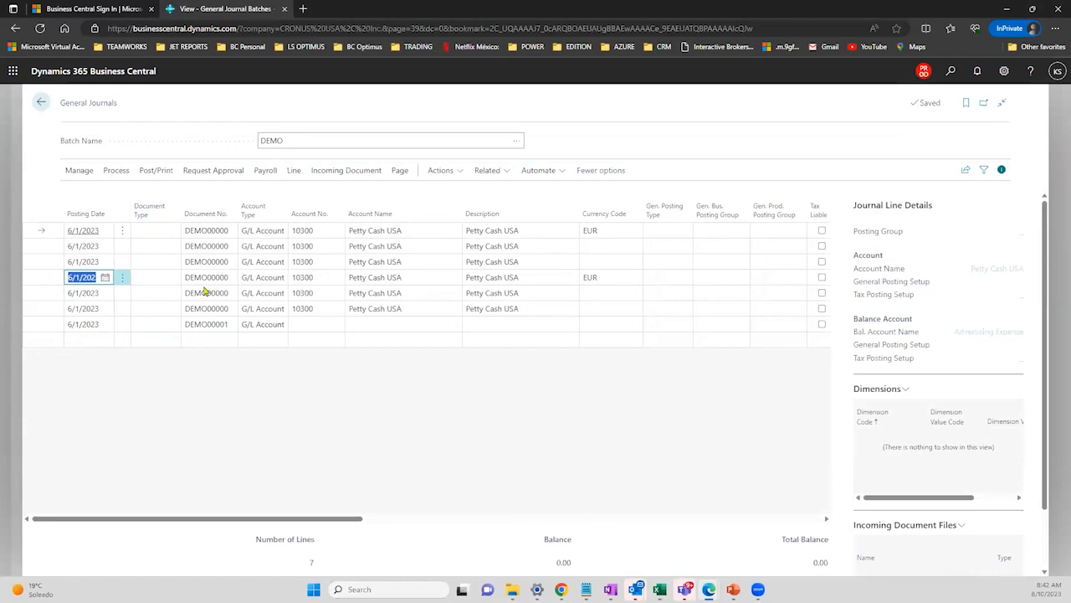
pyautogui.click(87, 310)
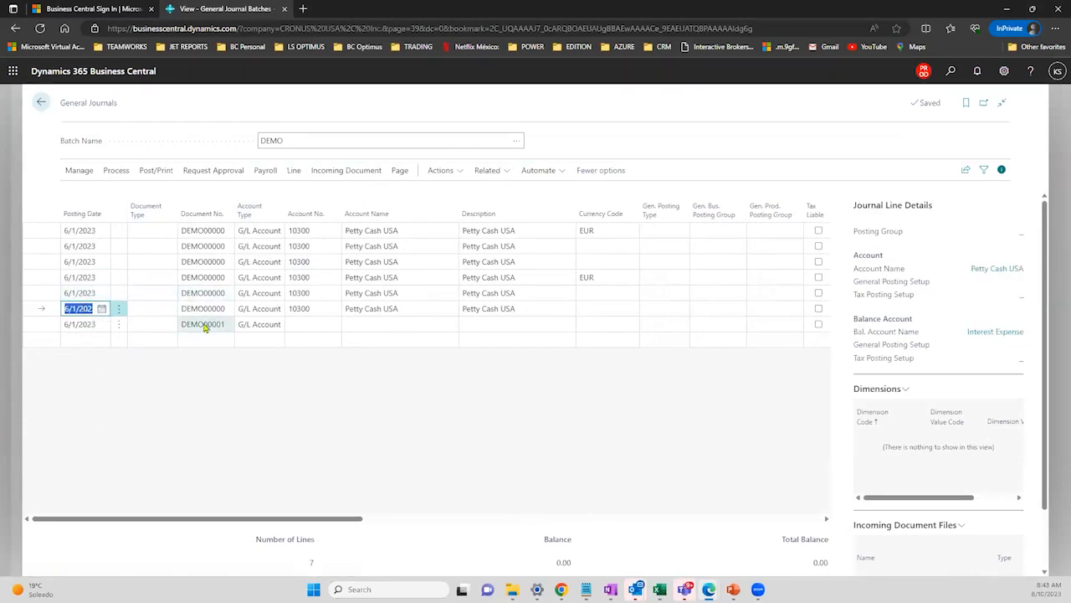
pyautogui.click(117, 325)
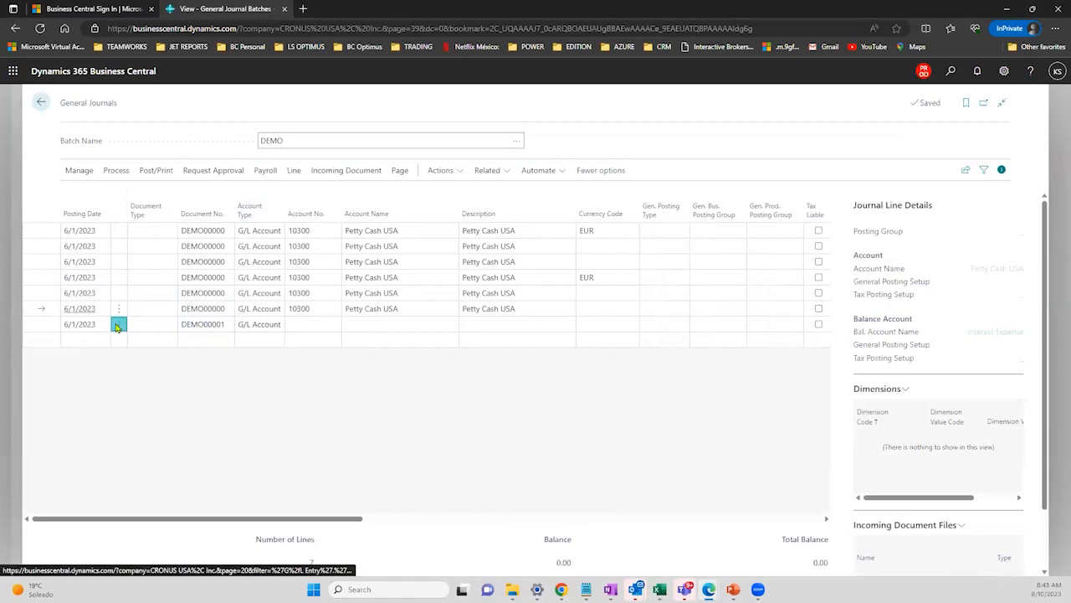
pyautogui.click(104, 364)
pyautogui.click(578, 356)
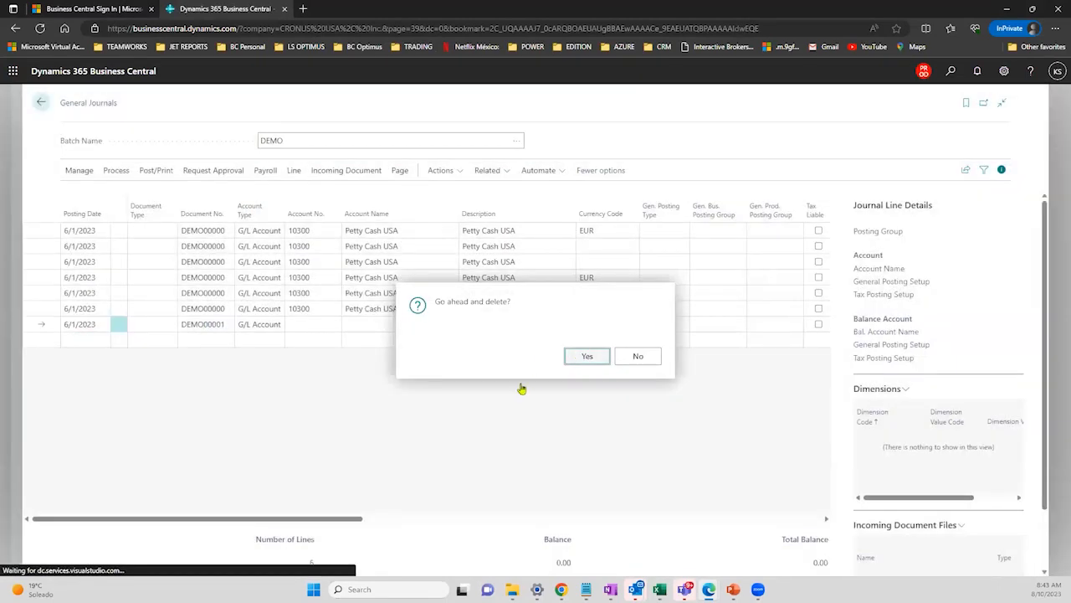
# - Export the journal lines with Open in Excel, open the downloaded General Journals.xlsx and enable editing
pyautogui.click(316, 231)
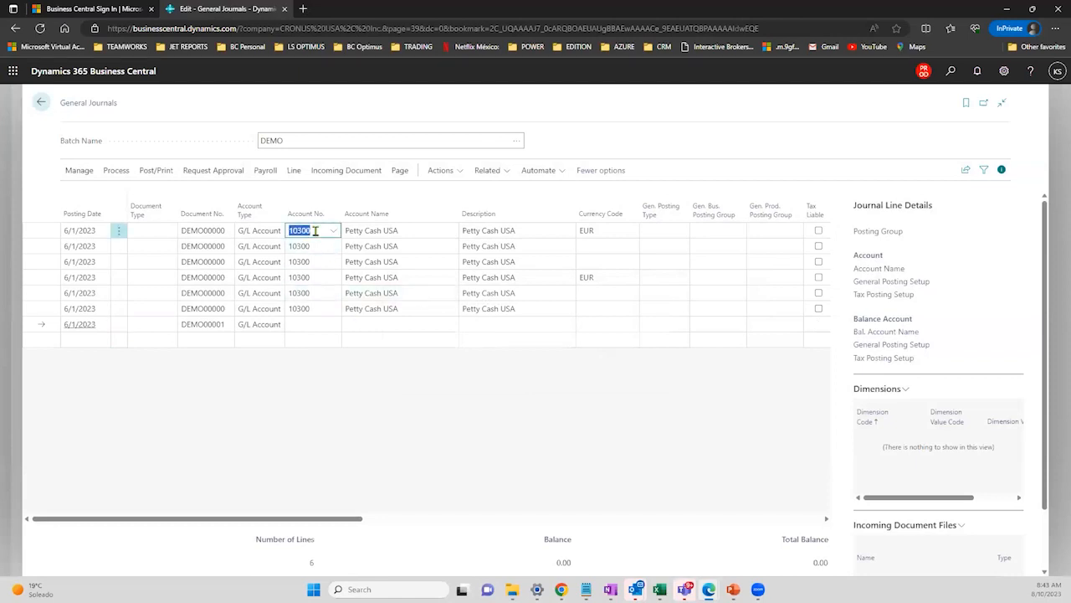
pyautogui.click(965, 170)
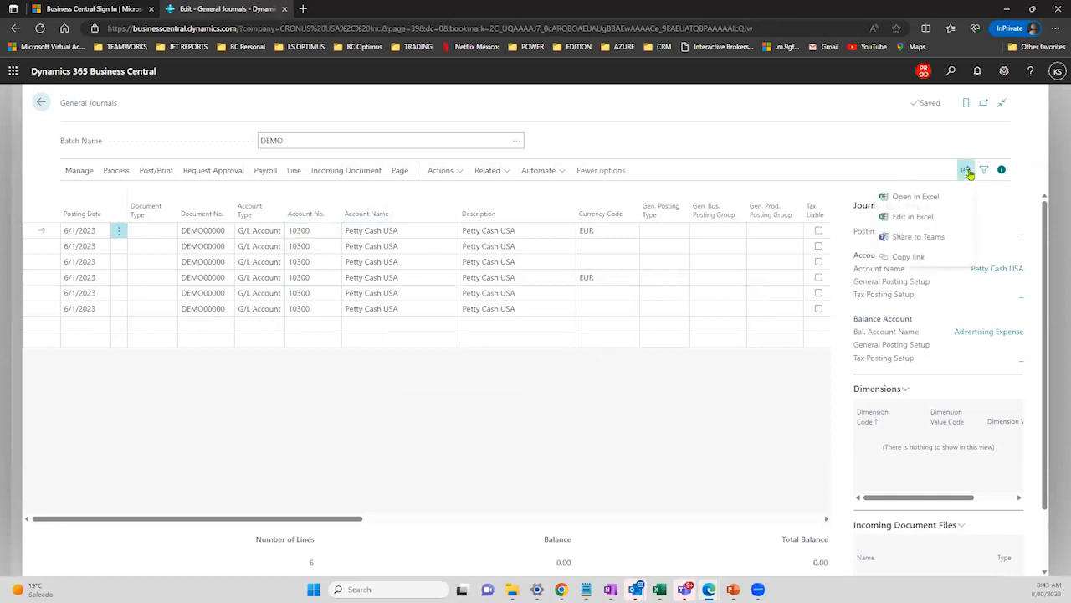
pyautogui.click(920, 197)
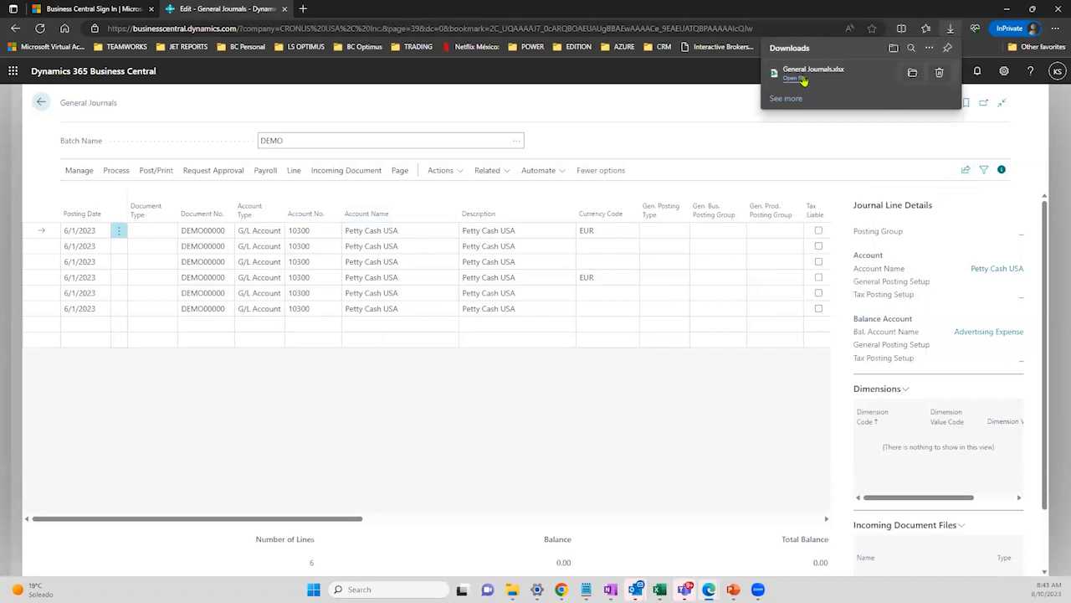
pyautogui.click(803, 80)
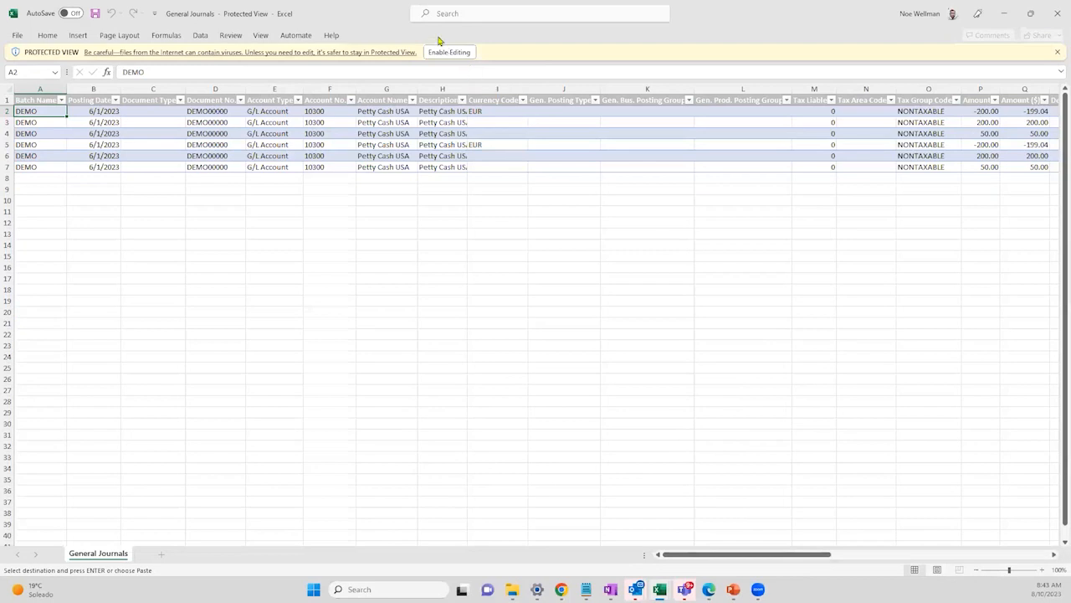
pyautogui.click(444, 50)
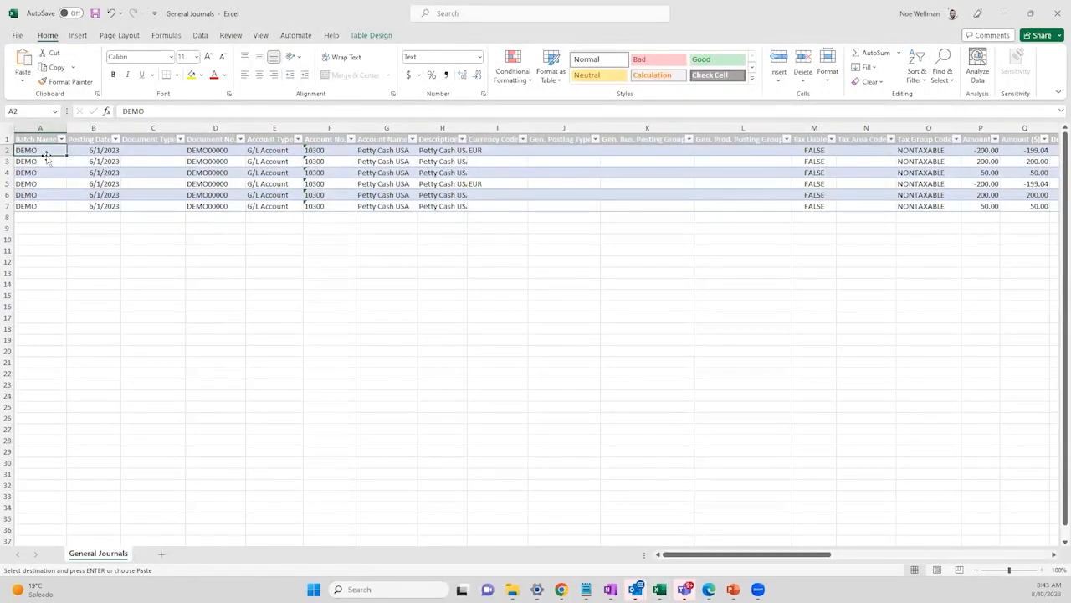
# - Check the Amount values in rows 2 to 7 of the exported workbook
pyautogui.moveTo(980, 153); pyautogui.dragTo(978, 198)
pyautogui.moveTo(979, 206); pyautogui.dragTo(979, 206)
pyautogui.hotkey('ctrl', 'v')
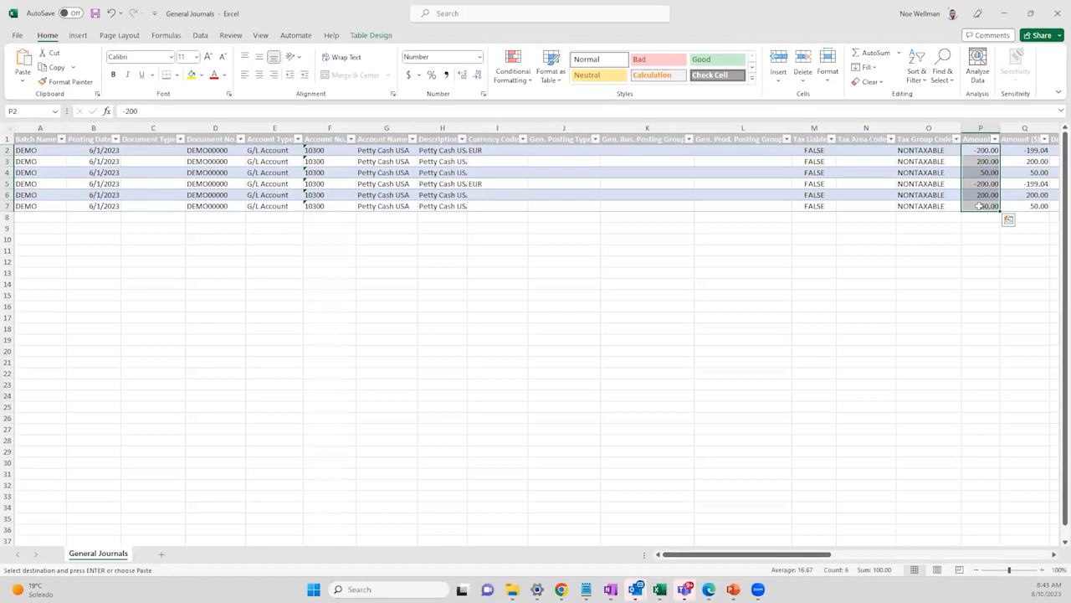
# - Close both Excel workbooks without saving and discard the copied data to return to the general journal
pyautogui.click(1056, 12)
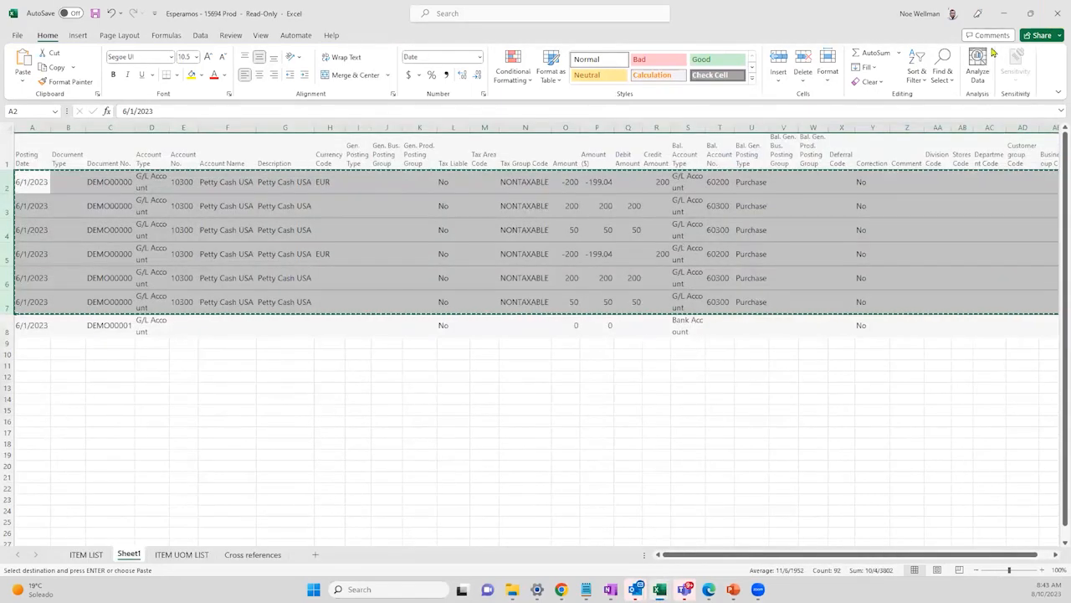
pyautogui.click(1056, 12)
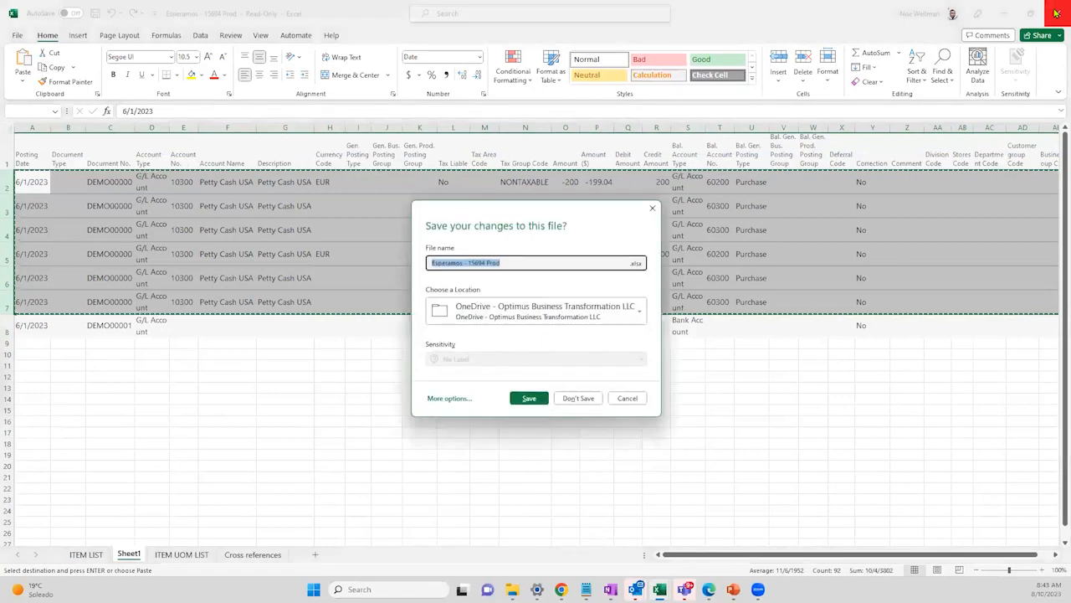
pyautogui.click(578, 399)
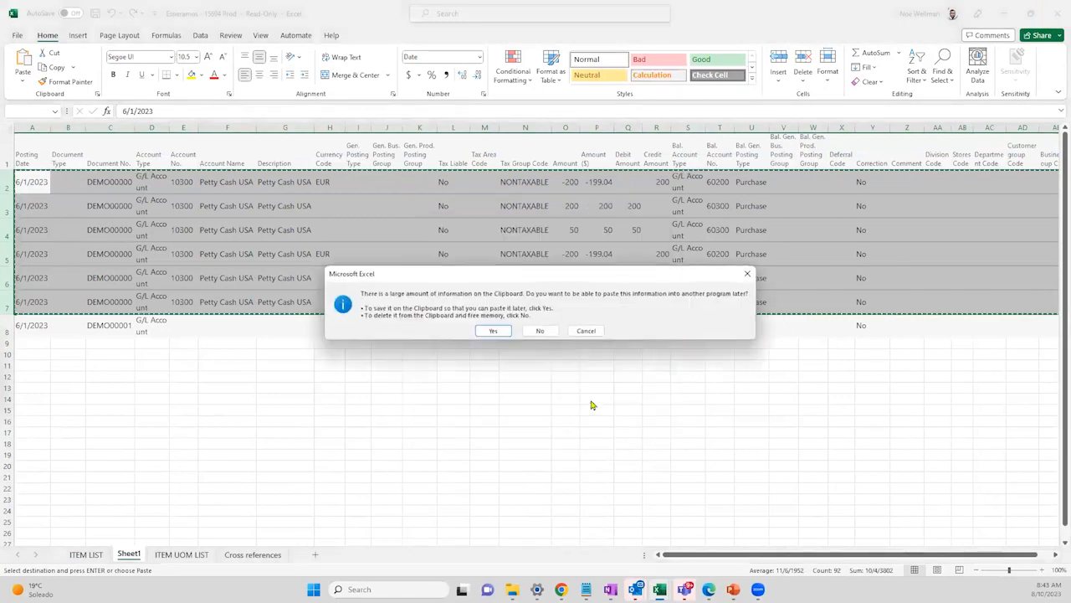
pyautogui.click(540, 330)
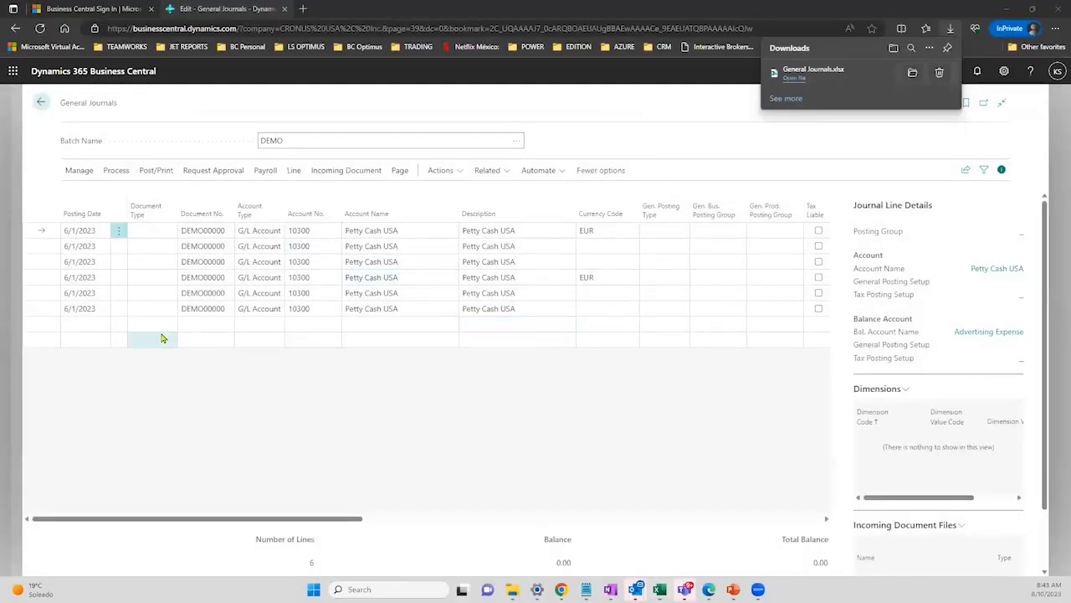
# - Set the Document No. of the last two journal lines to DEMO00001
pyautogui.click(144, 174)
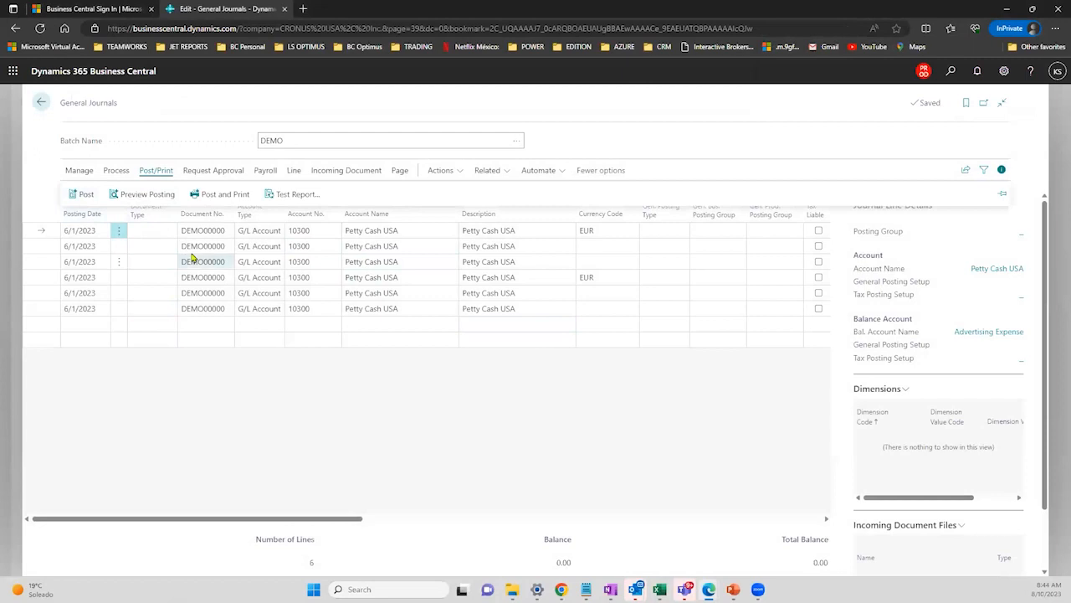
pyautogui.click(202, 297)
pyautogui.click(226, 293)
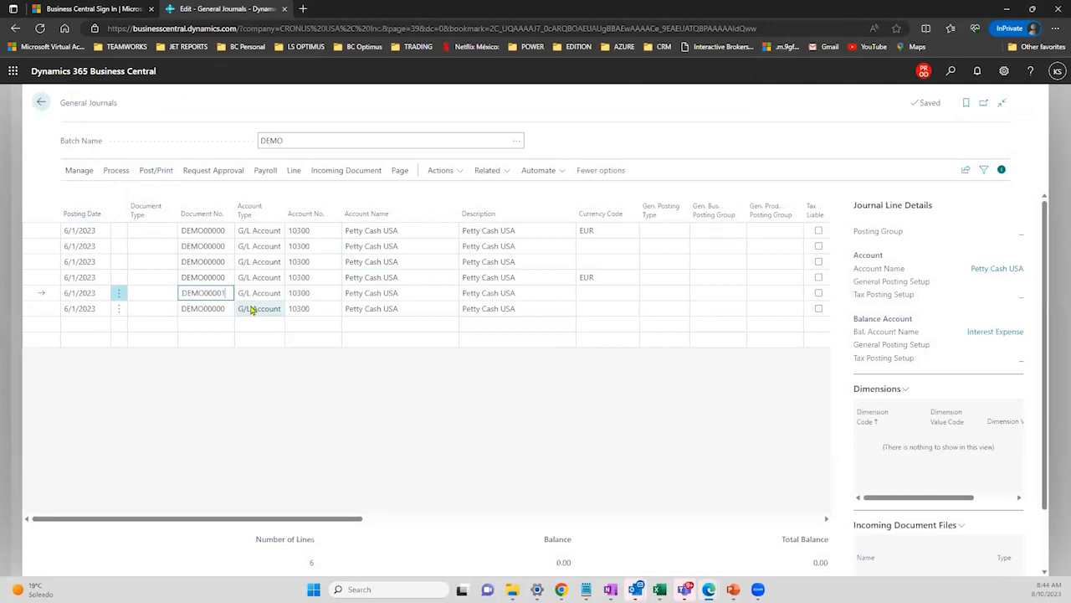
pyautogui.click(216, 309)
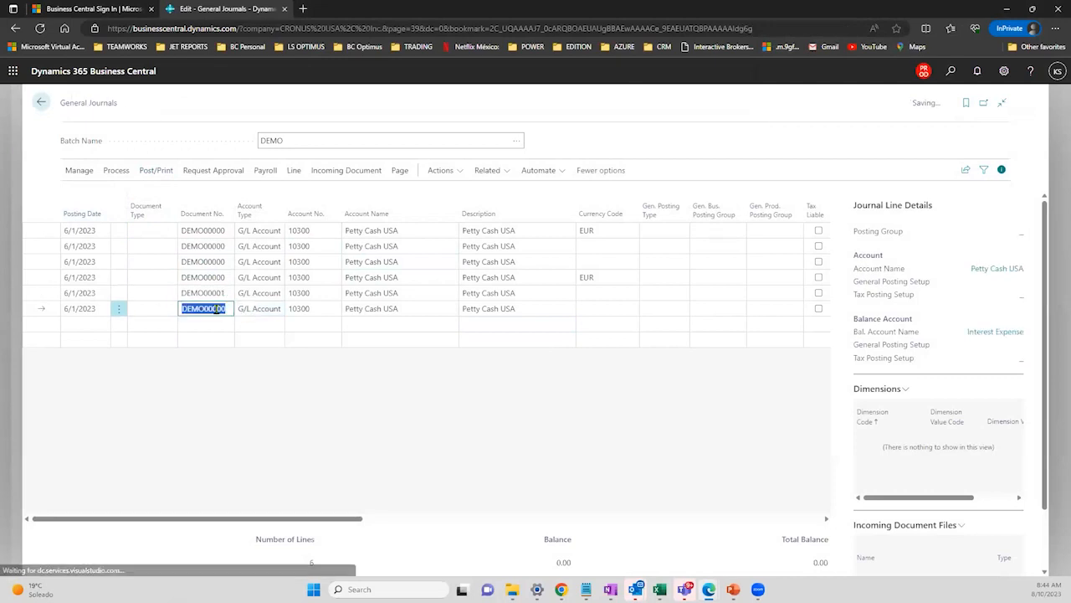
pyautogui.hotkey('ctrl', 'v')
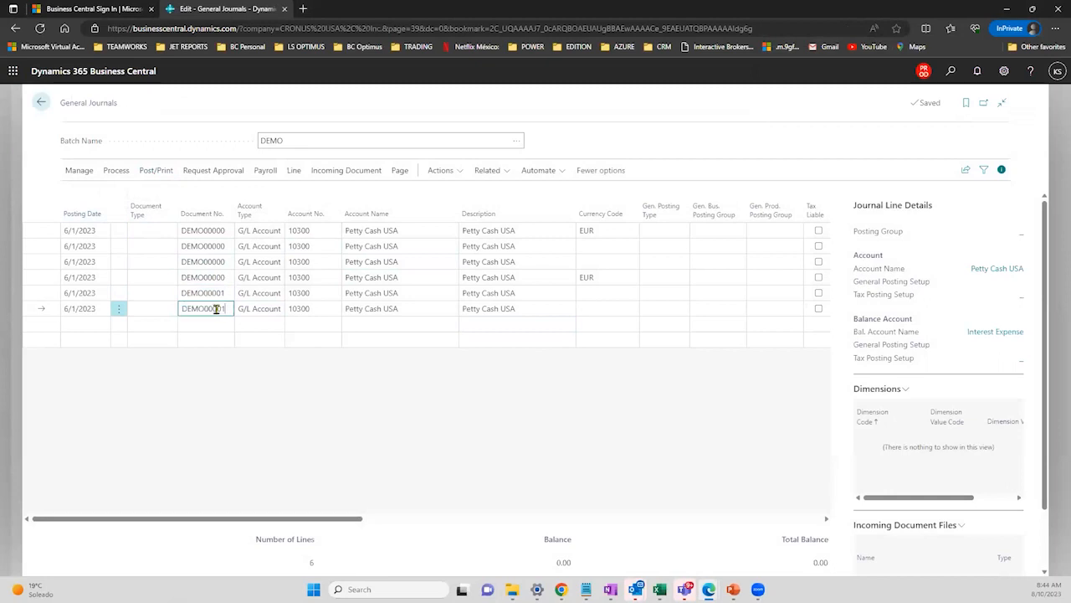
pyautogui.click(266, 388)
pyautogui.moveTo(329, 518); pyautogui.dragTo(153, 458)
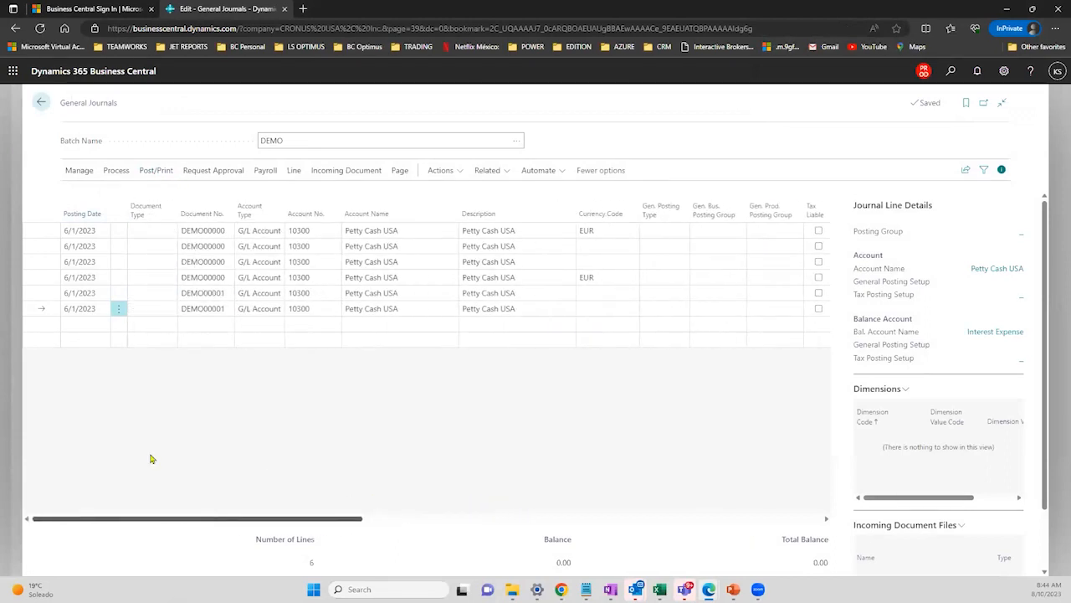
# - Review the journal's Document No. groups, marking the first four lines and checking the last two
pyautogui.click(212, 310)
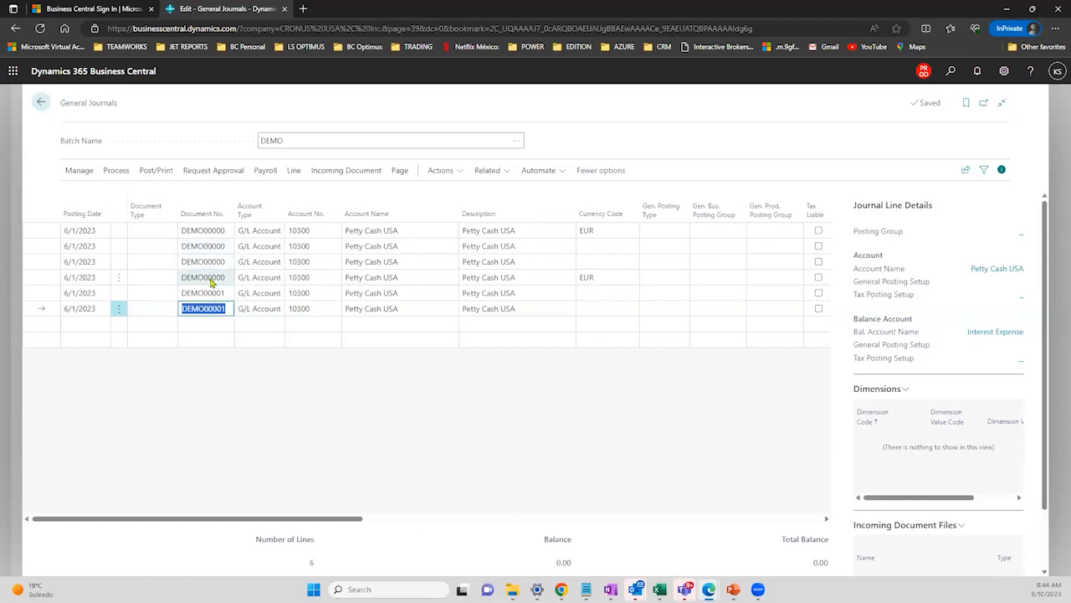
pyautogui.click(209, 293)
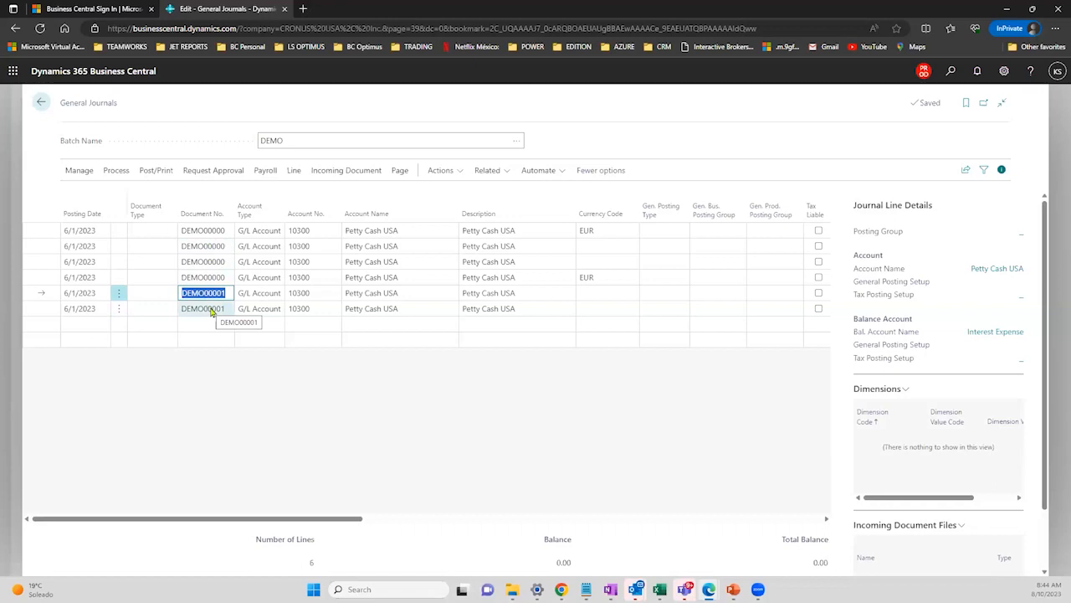
pyautogui.click(209, 231)
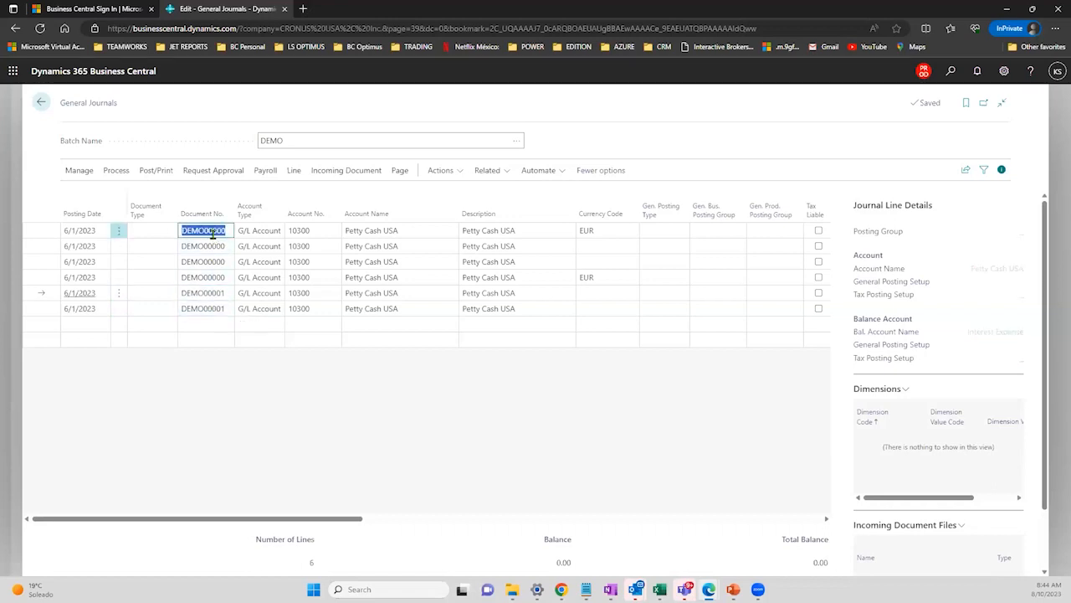
pyautogui.click(118, 231)
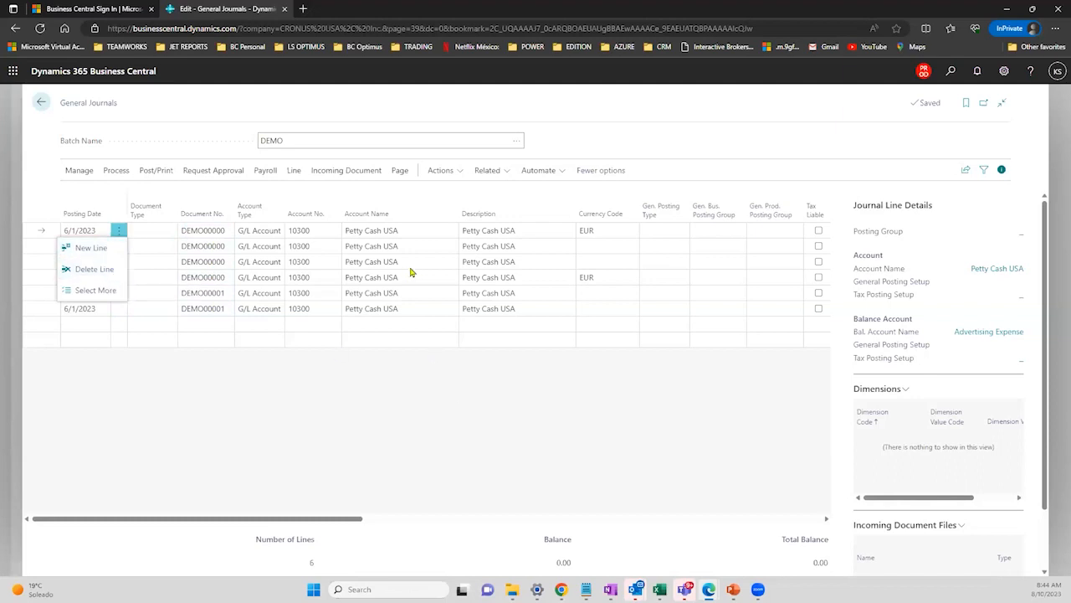
pyautogui.click(107, 290)
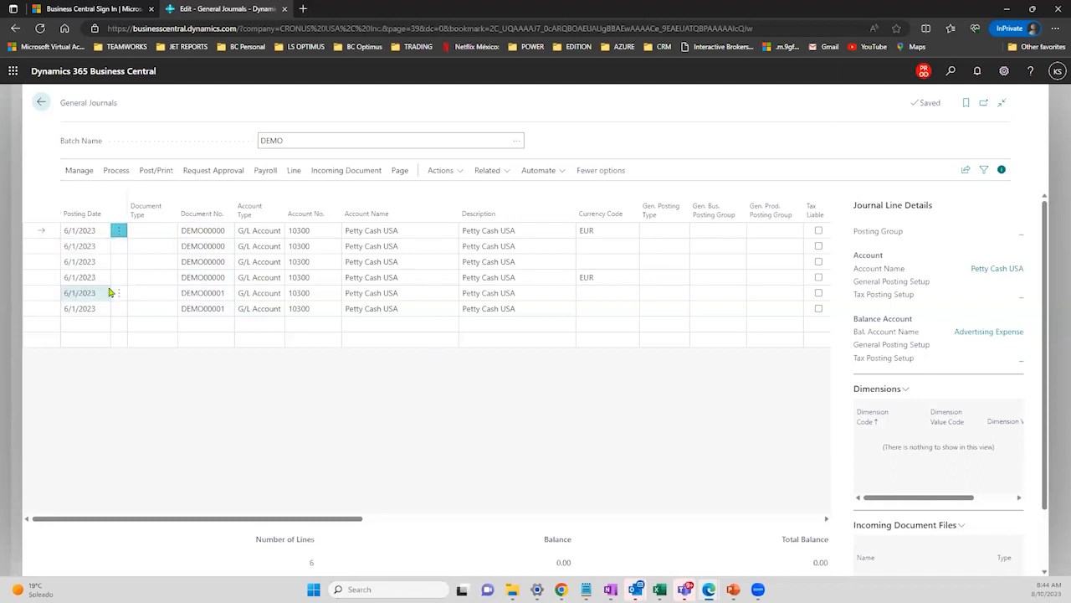
pyautogui.click(70, 246)
pyautogui.click(70, 262)
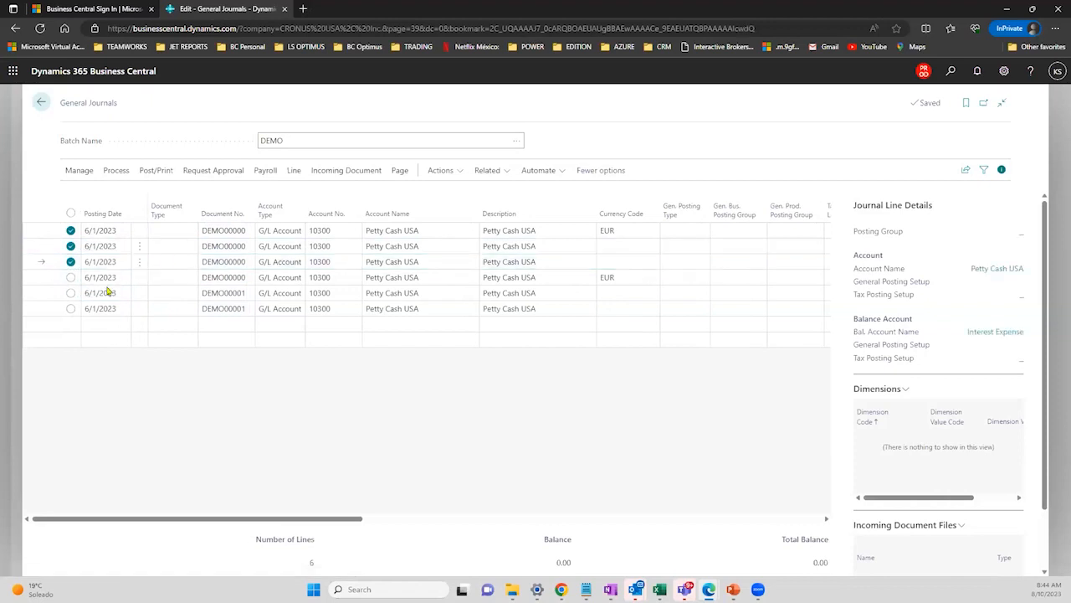
pyautogui.click(70, 277)
pyautogui.click(219, 294)
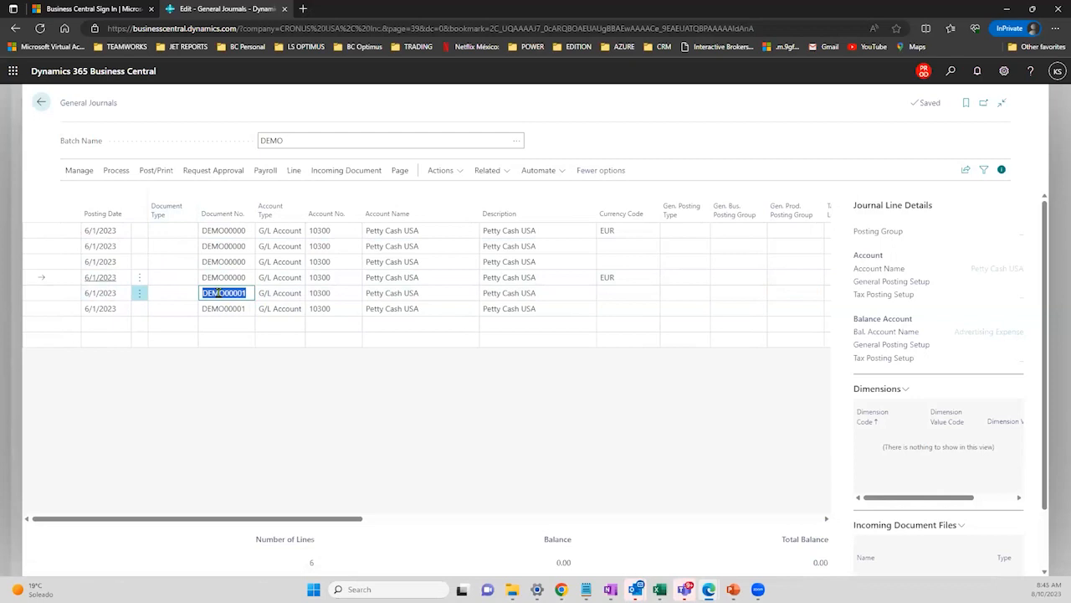
pyautogui.click(214, 309)
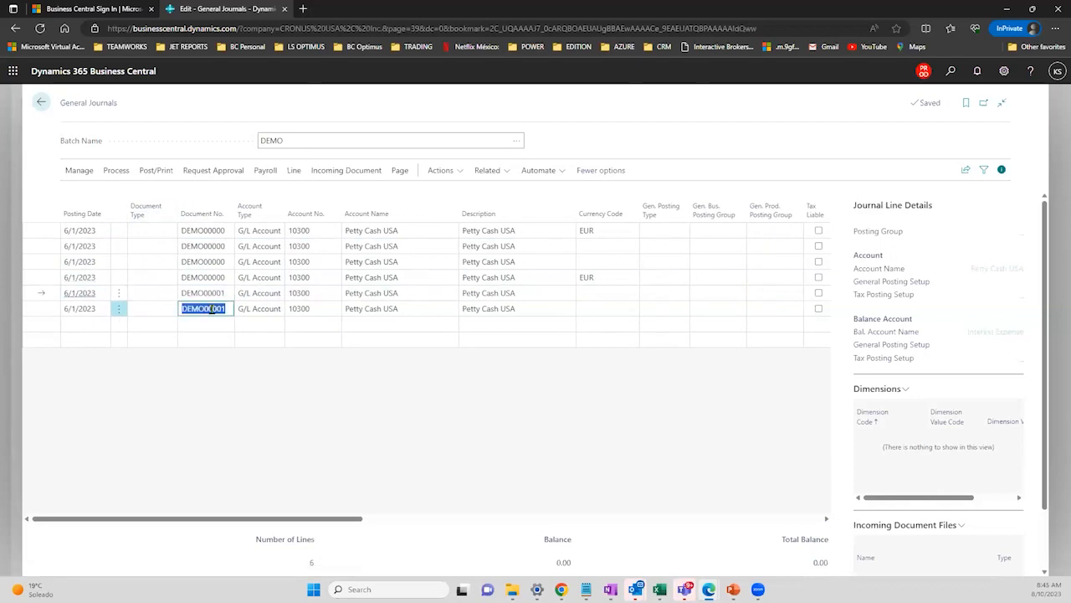
pyautogui.click(144, 172)
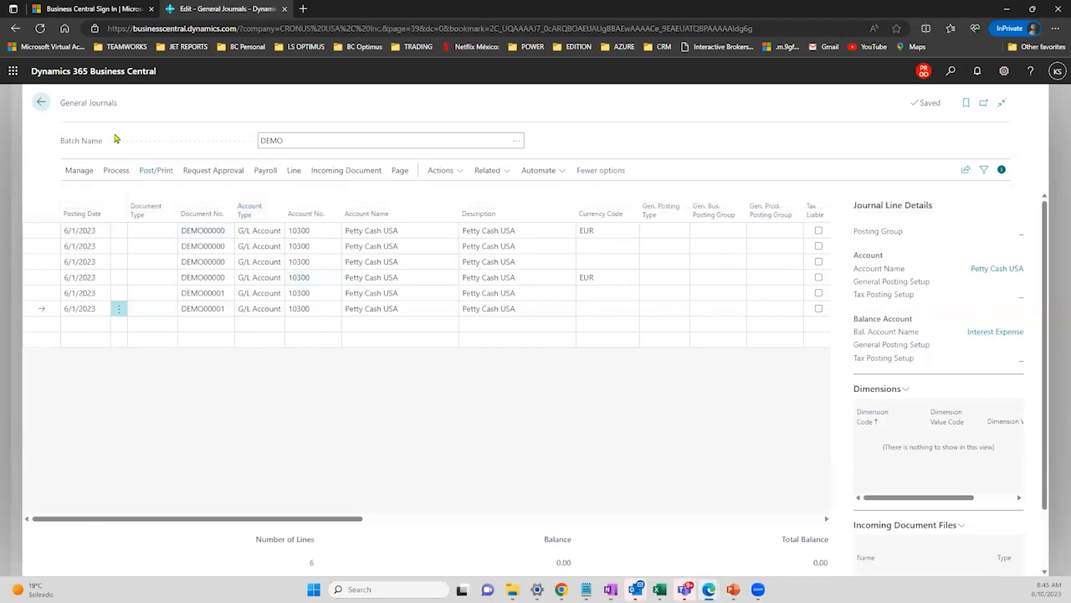
# - View the HECTOR batch's journal from the batch list and go back to the DEMO batch's journal
pyautogui.click(41, 102)
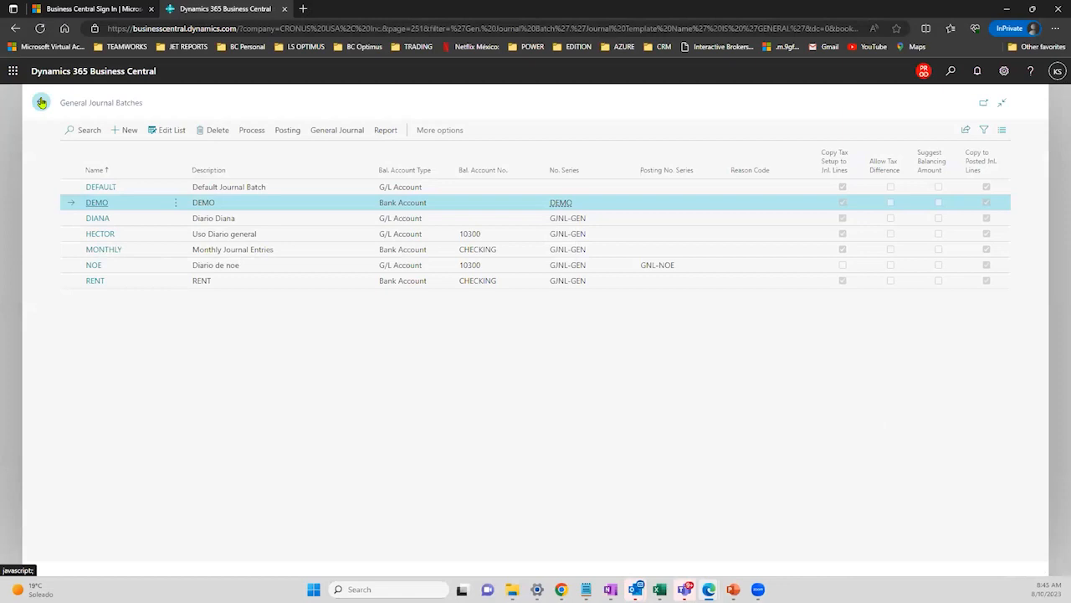
pyautogui.click(230, 219)
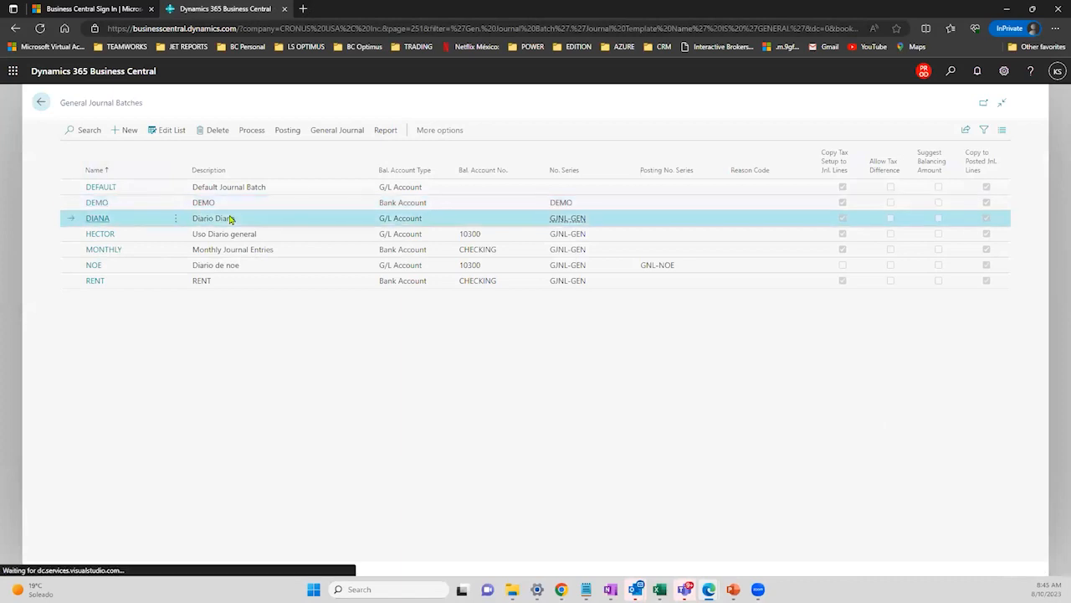
pyautogui.click(112, 237)
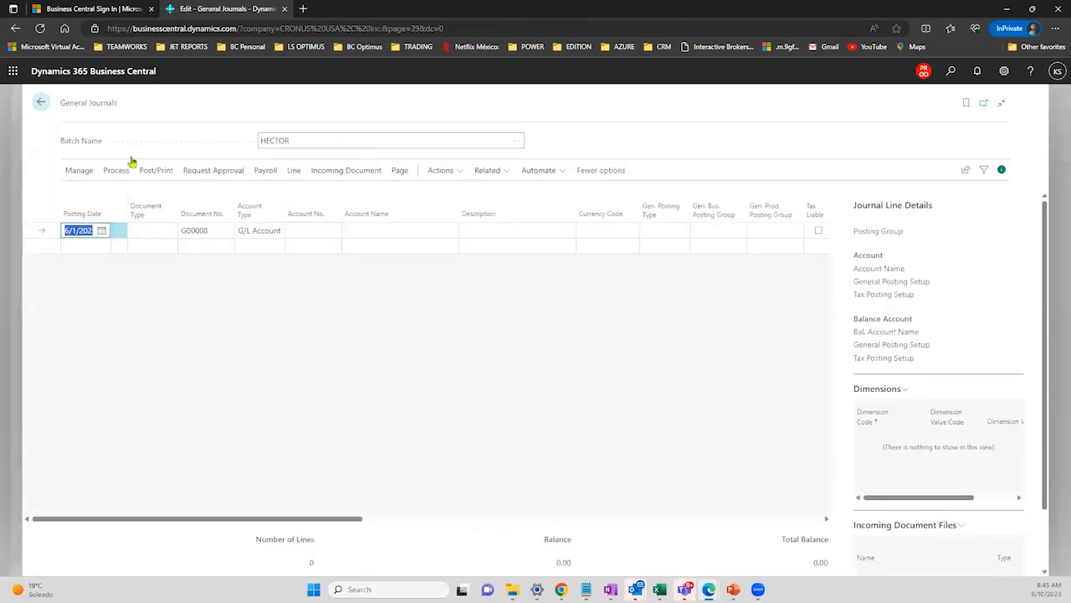
pyautogui.click(44, 104)
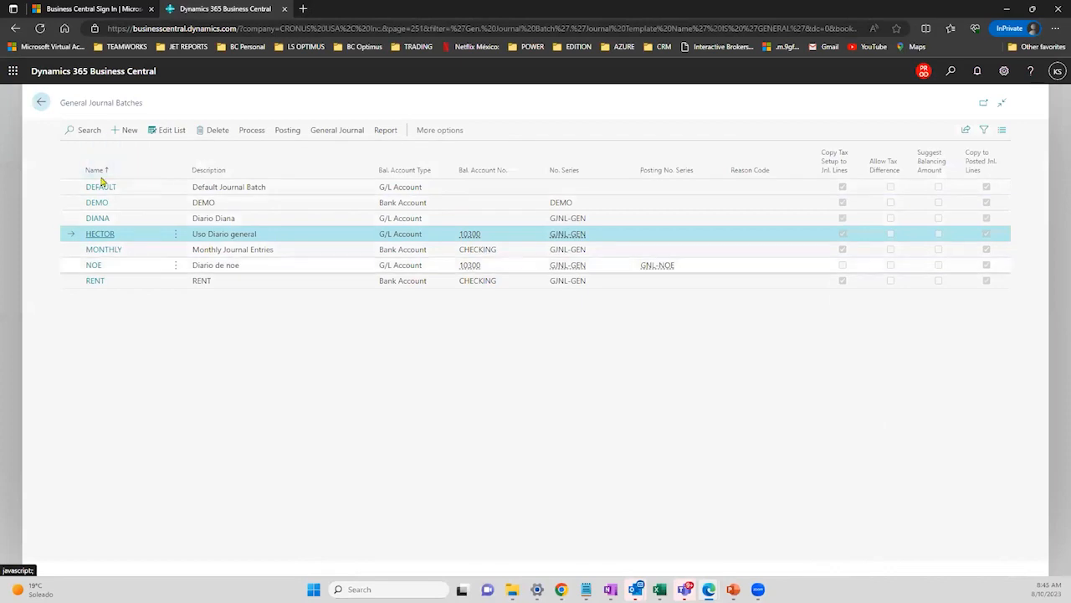
pyautogui.click(214, 203)
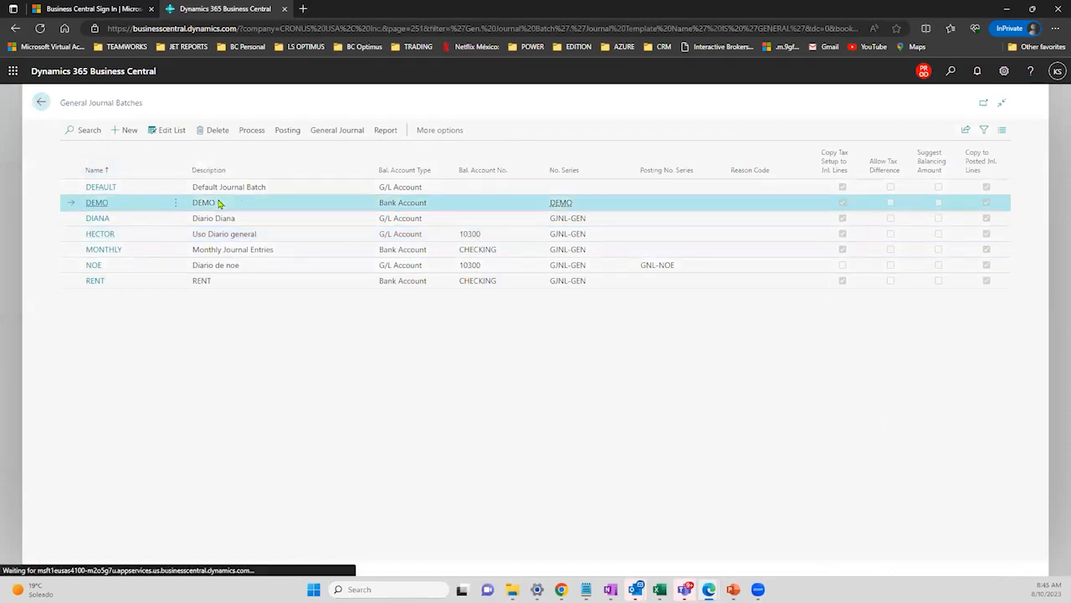
pyautogui.click(97, 203)
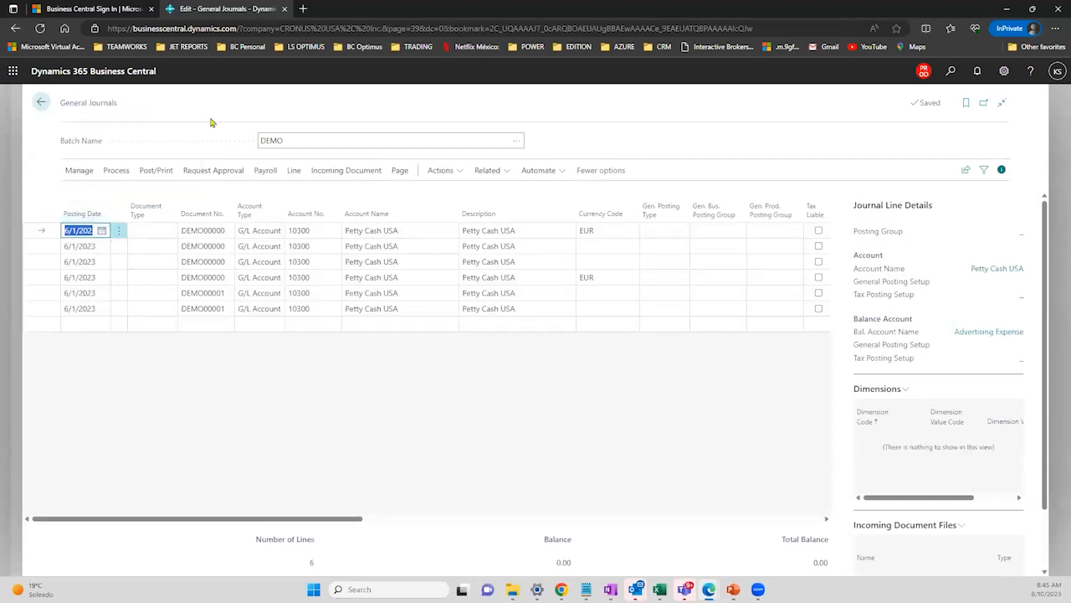
pyautogui.click(156, 173)
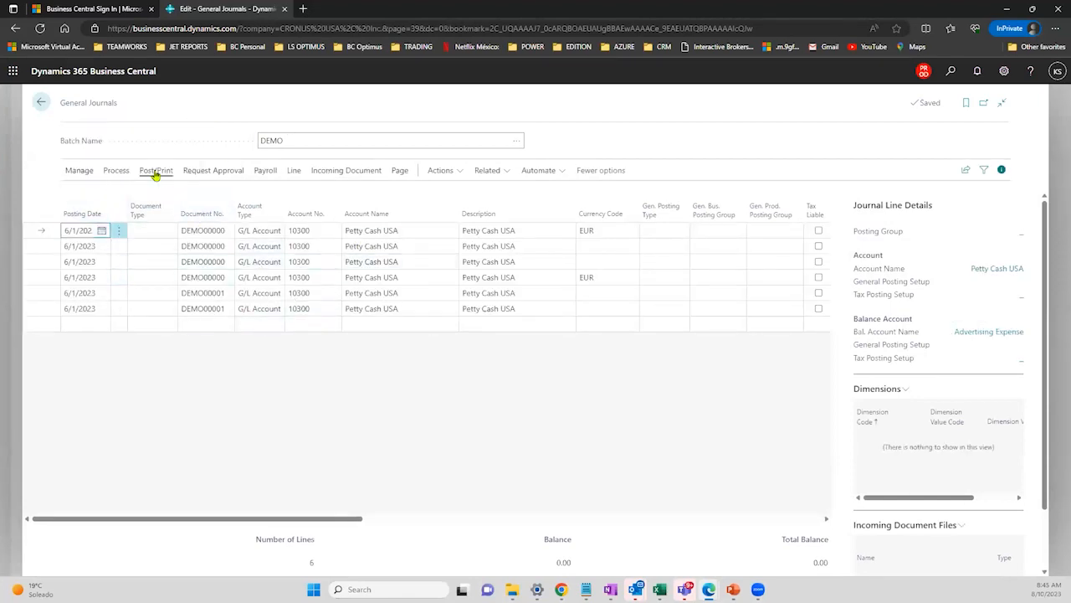
pyautogui.click(95, 194)
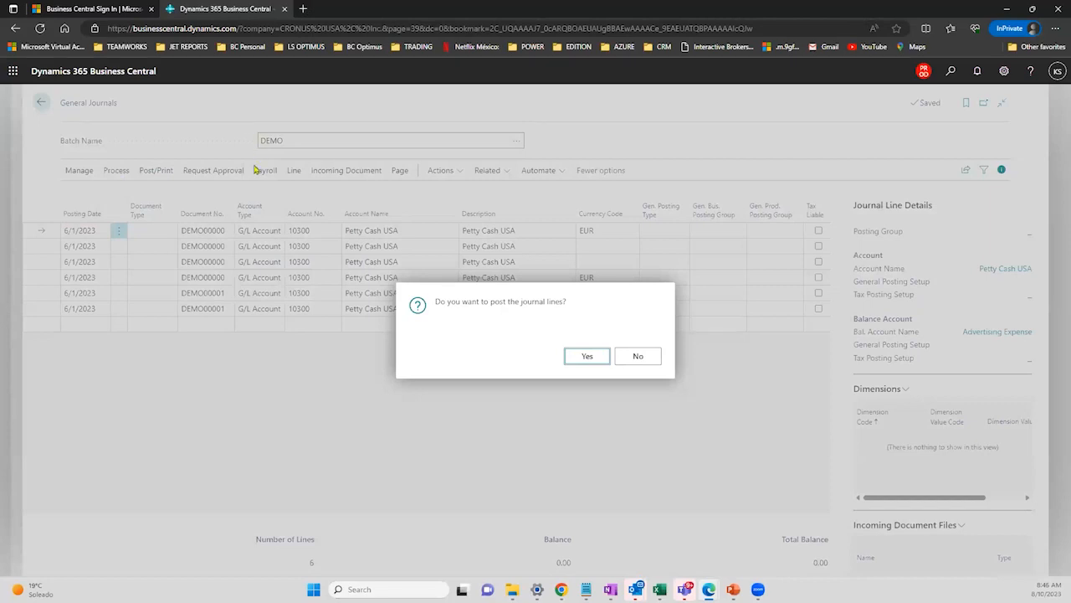
pyautogui.click(636, 356)
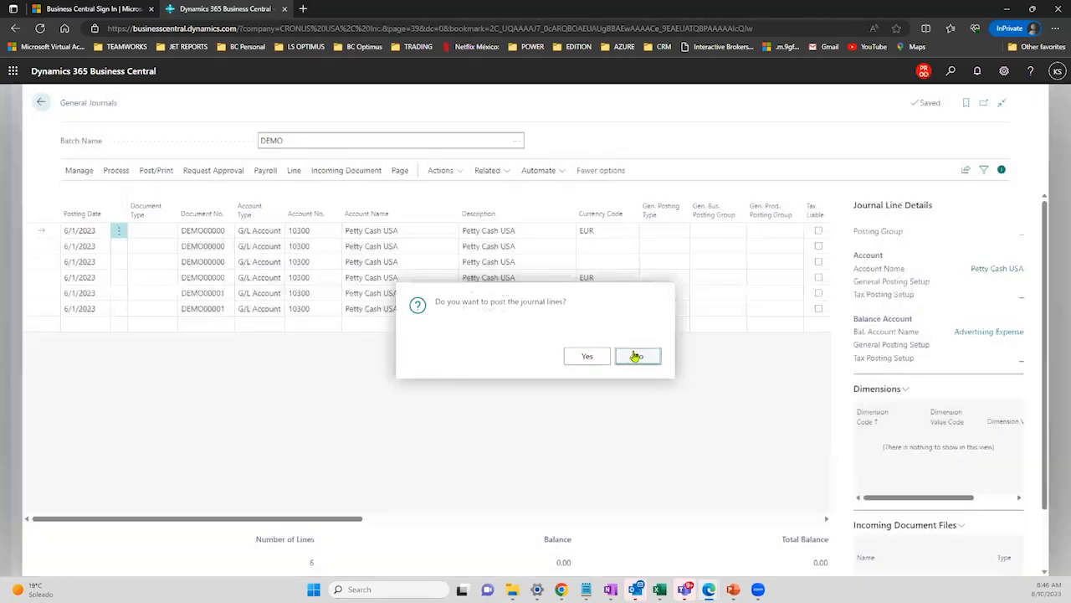
# - Try to post the DEMO batch's journal lines, then review the error messages and return to the journal
pyautogui.click(153, 173)
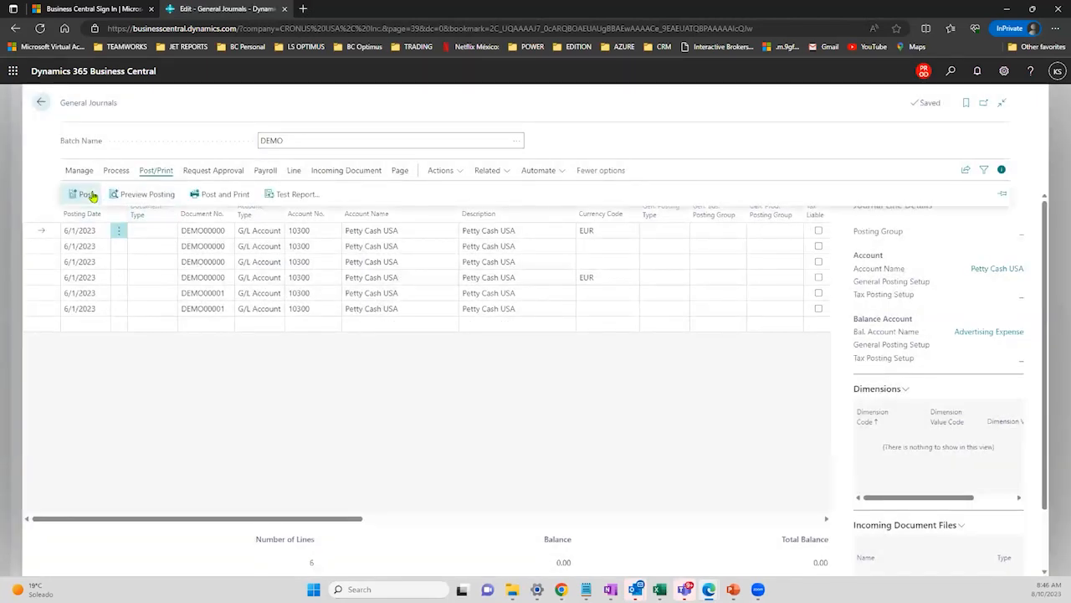
pyautogui.click(92, 195)
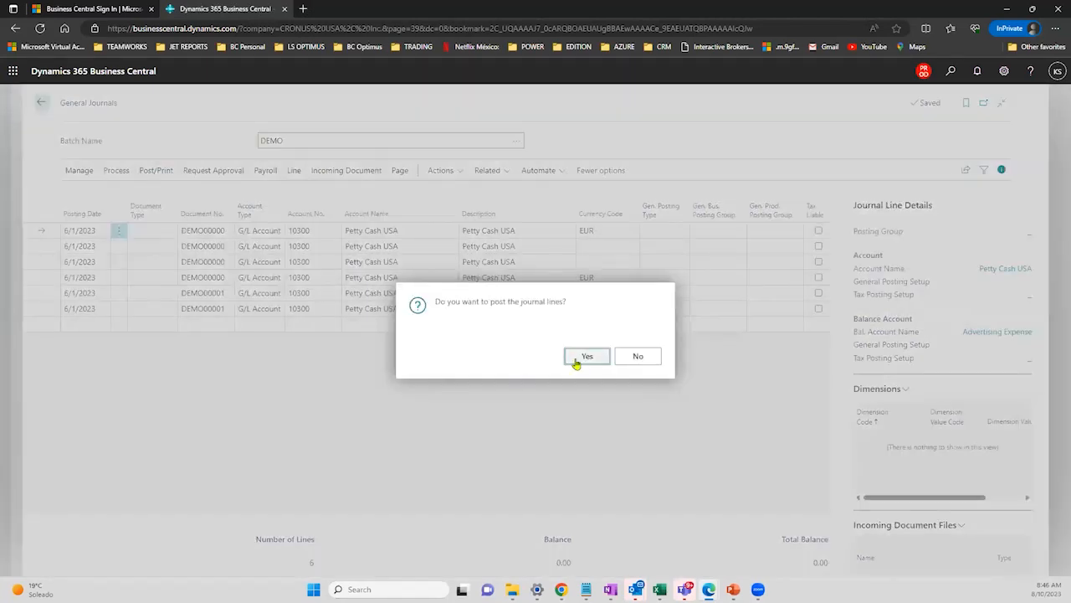
pyautogui.click(576, 362)
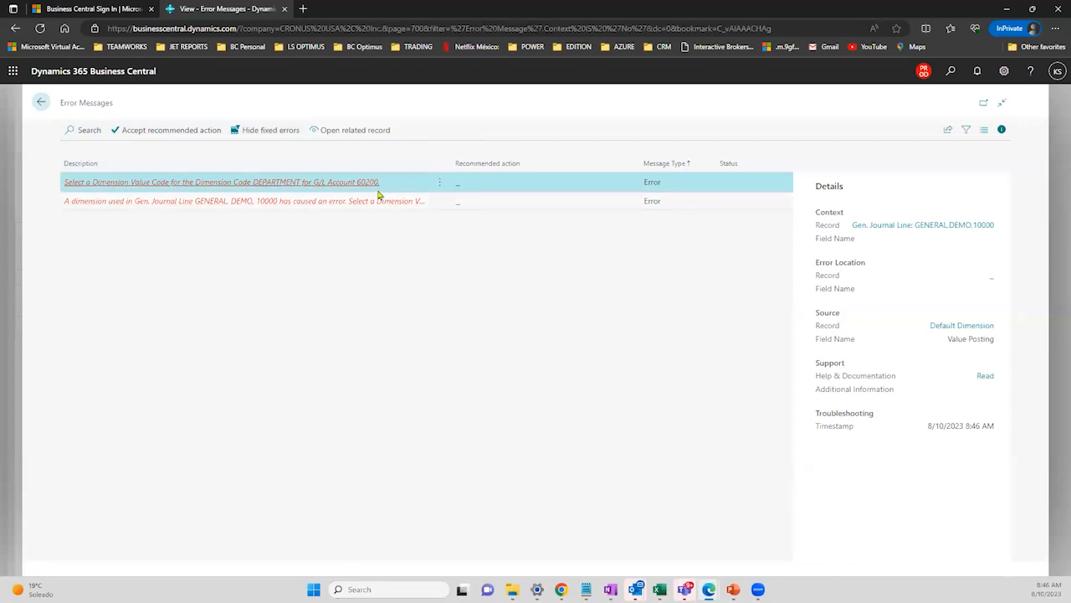
pyautogui.moveTo(118, 103); pyautogui.dragTo(61, 104)
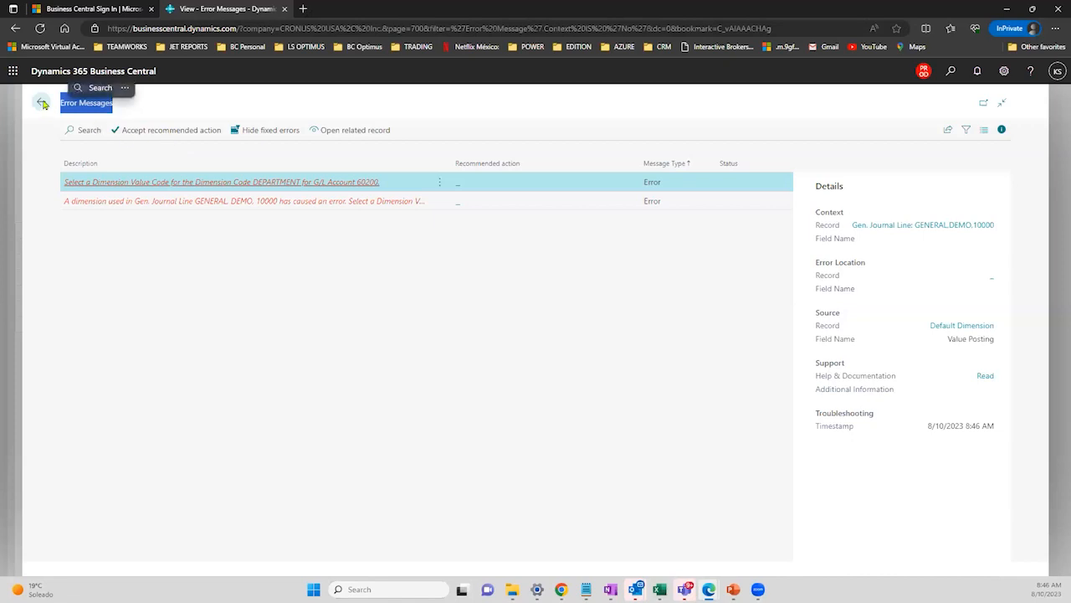
pyautogui.click(43, 103)
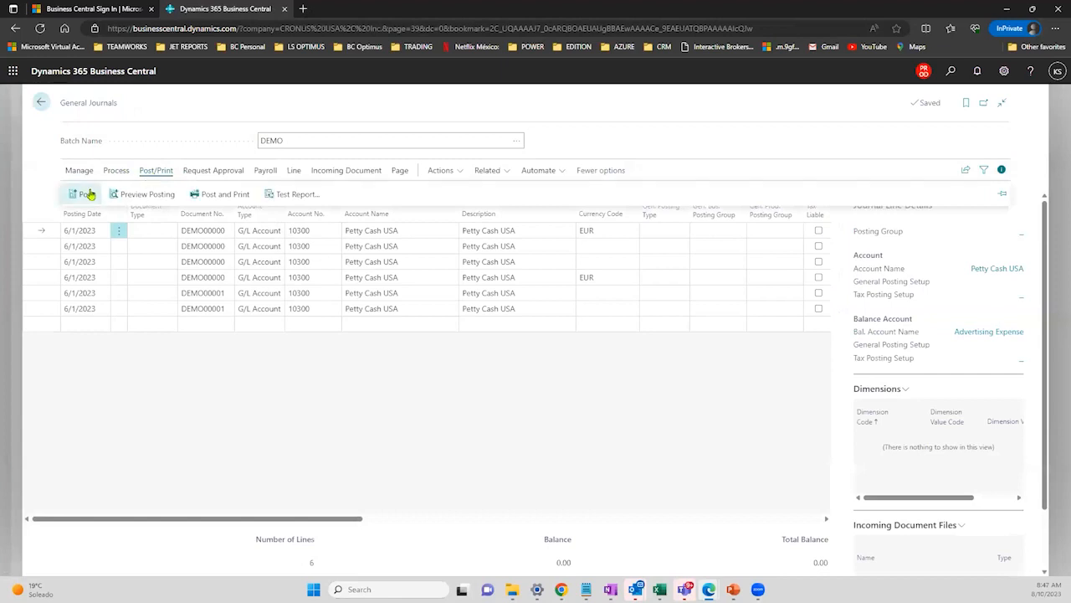
# - Retry posting the DEMO batch's journal lines and leave the error list
pyautogui.click(89, 194)
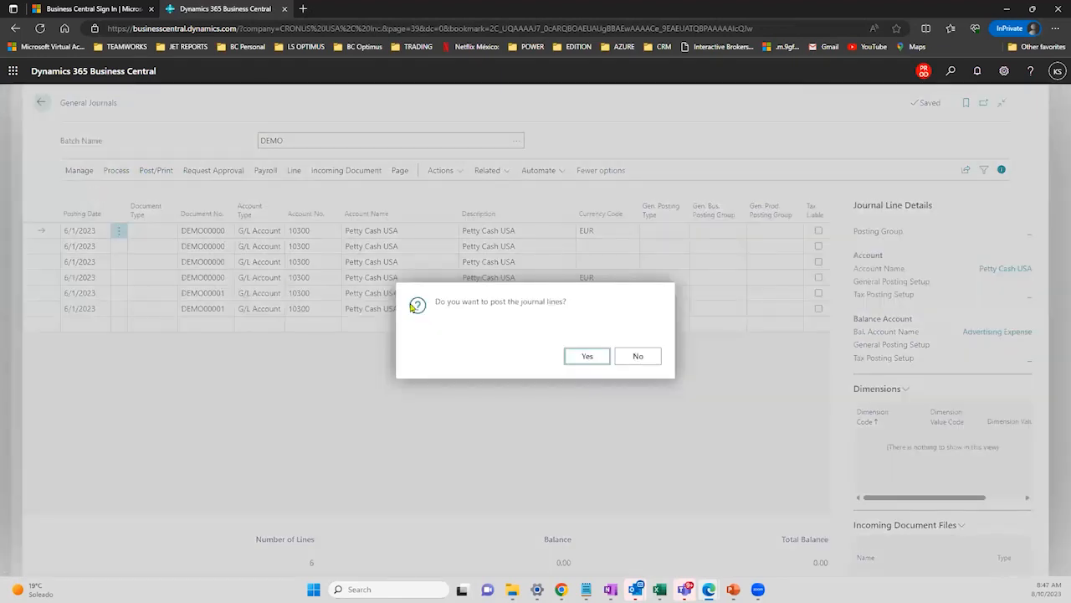
pyautogui.click(588, 357)
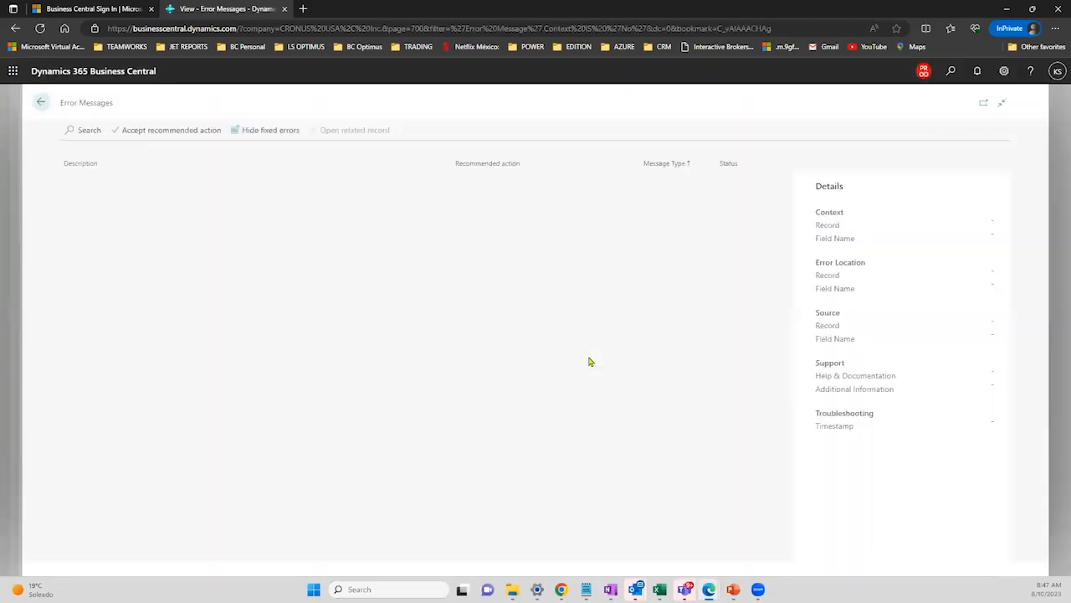
pyautogui.click(41, 101)
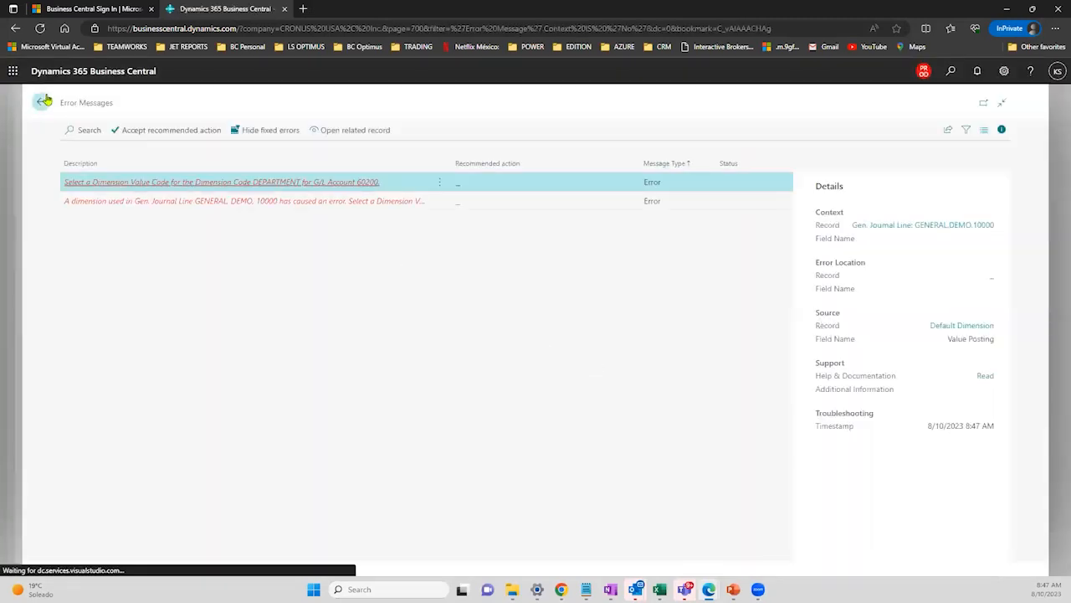
# - Go back through the general journal batches to the home page and show the general journal actions
pyautogui.click(43, 100)
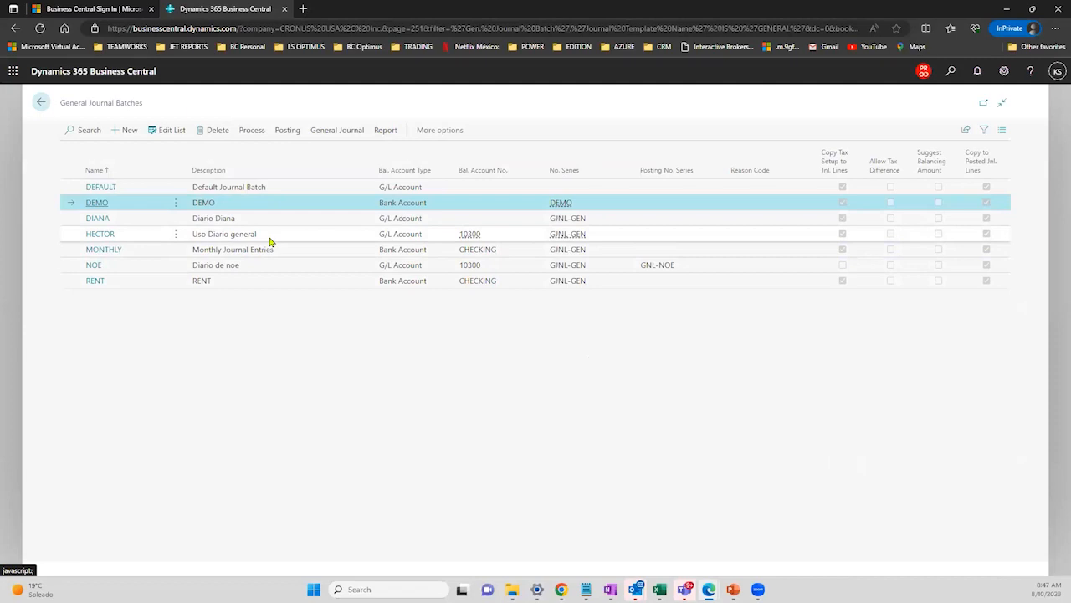
pyautogui.click(41, 100)
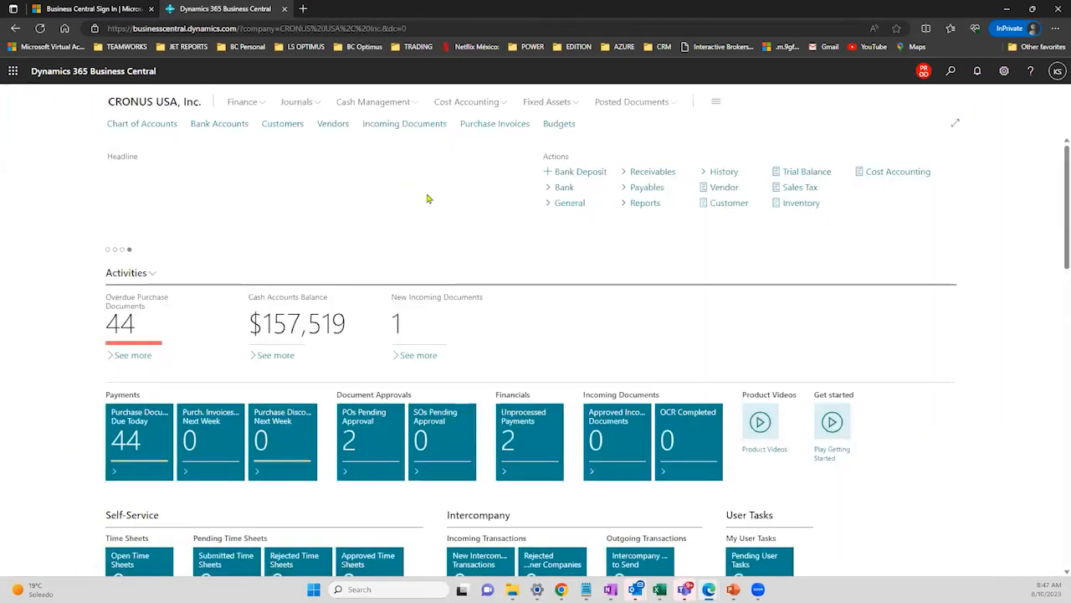
pyautogui.click(574, 203)
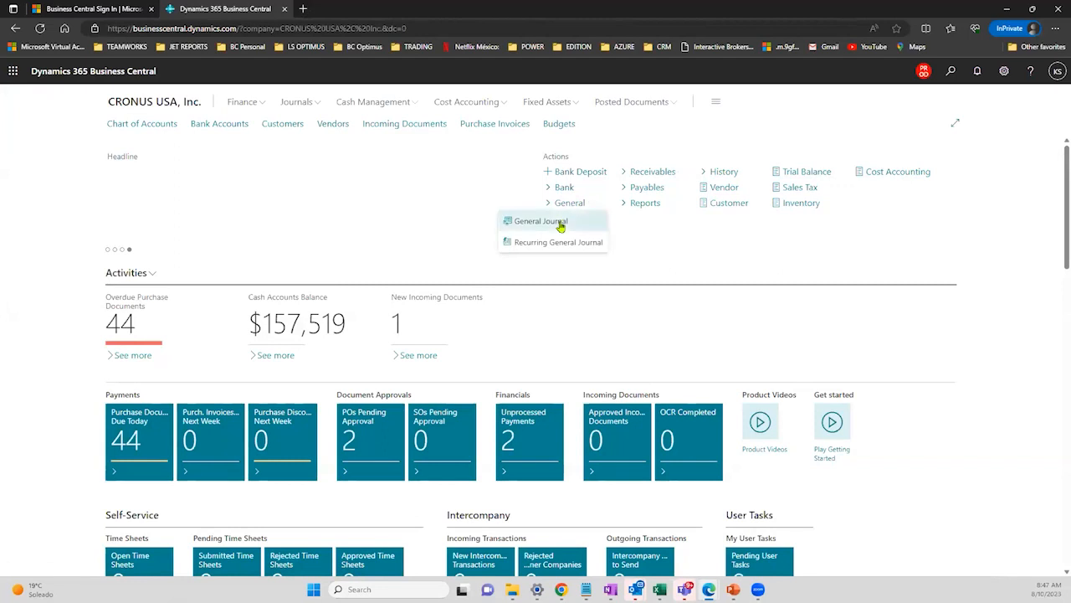